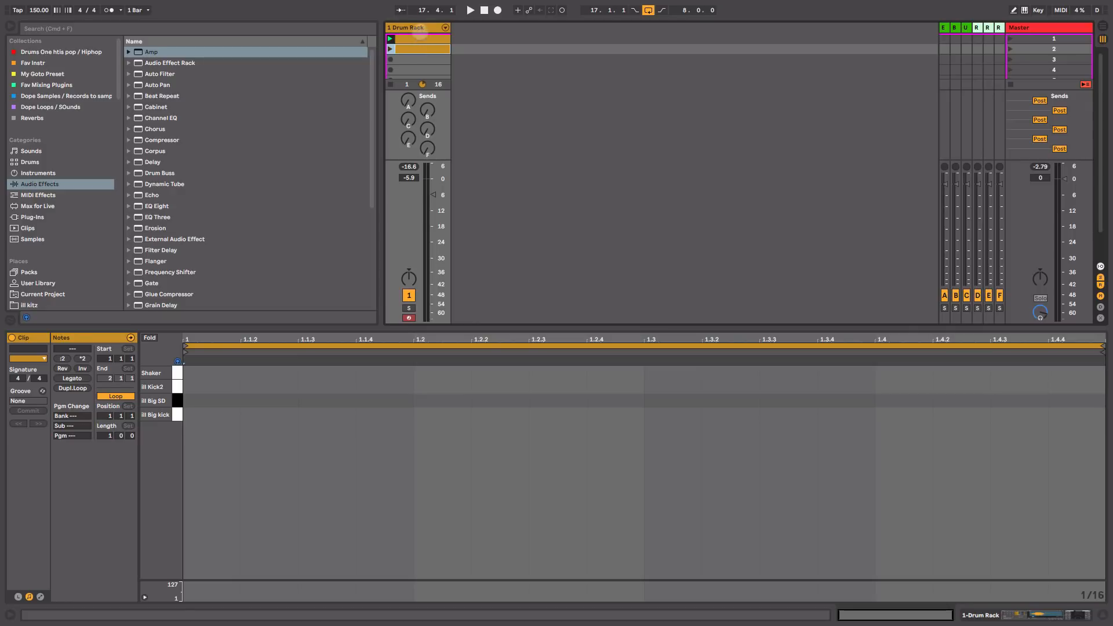
# Step: Select the Drum Rack track and open its clip's Big kick and Big SD beat for editing
pyautogui.click(417, 27)
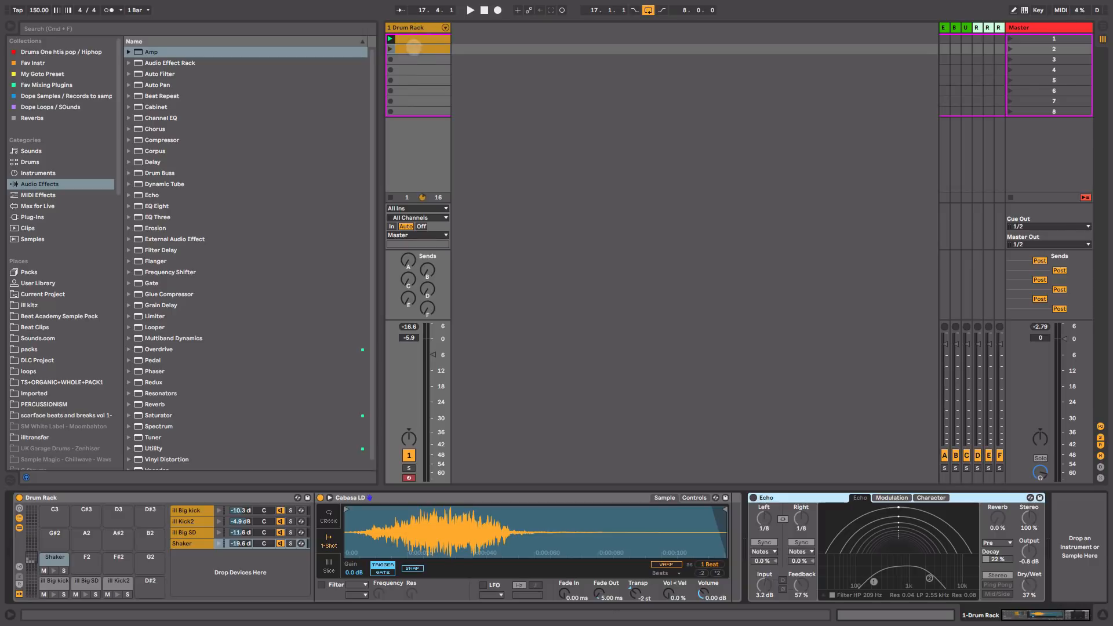
pyautogui.doubleClick(414, 40)
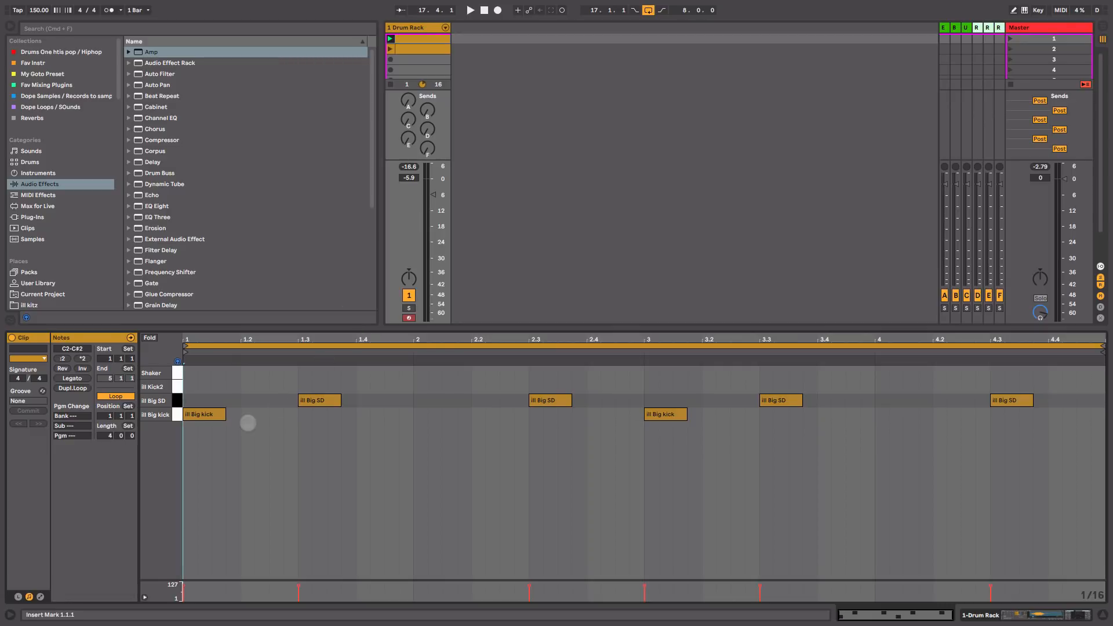
# Step: Audition the Big kick and Big SD notes, then start playback of the drum clip
pyautogui.click(206, 414)
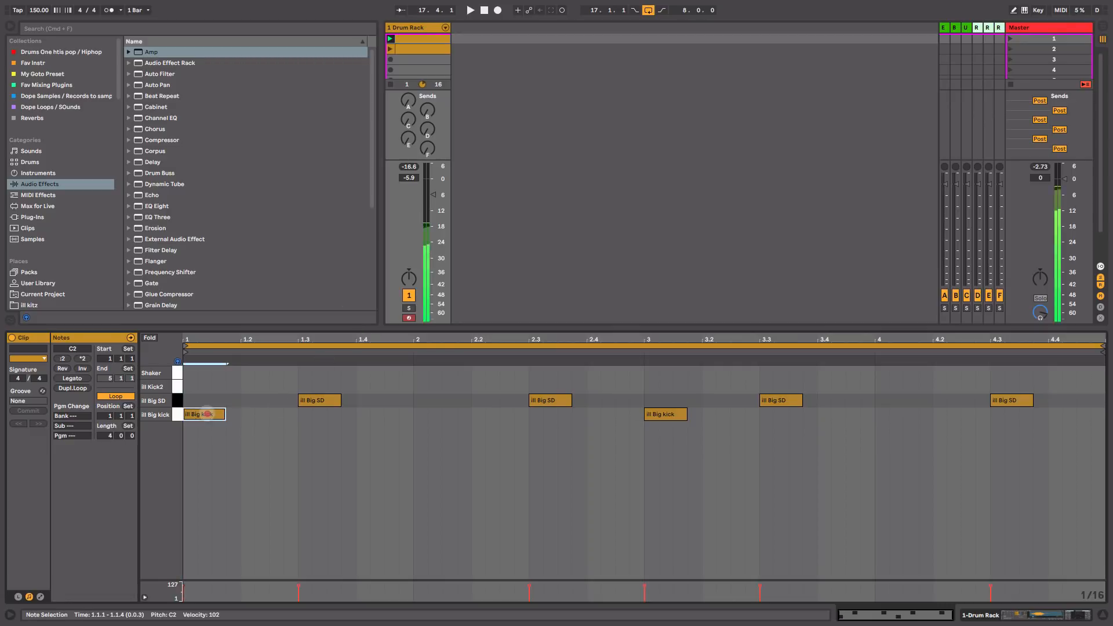
pyautogui.click(318, 399)
pyautogui.click(204, 413)
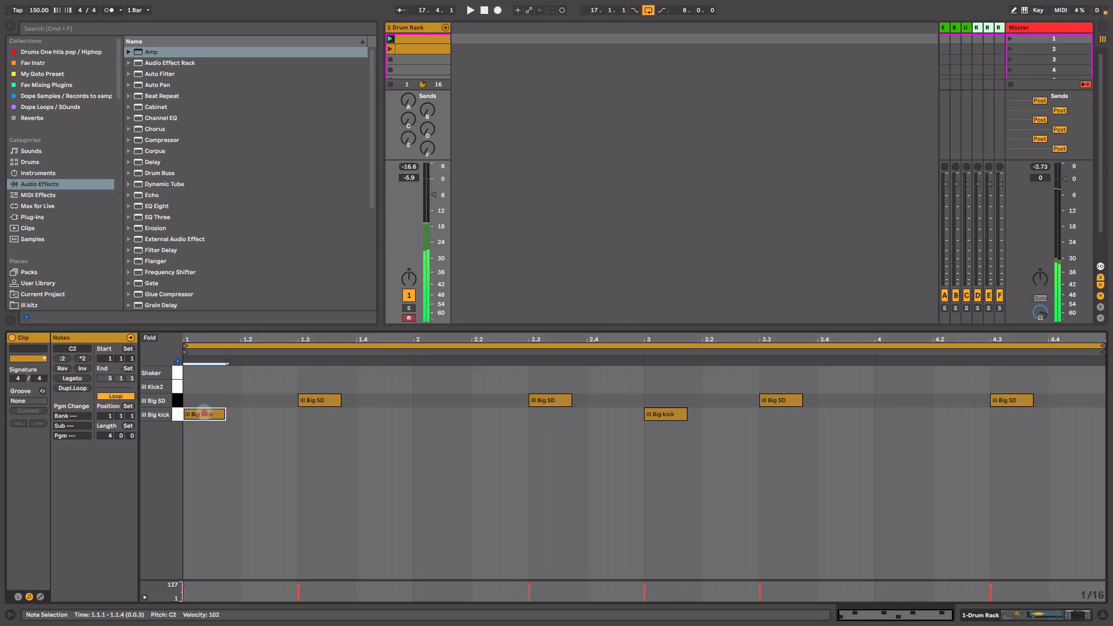
pyautogui.press('space')
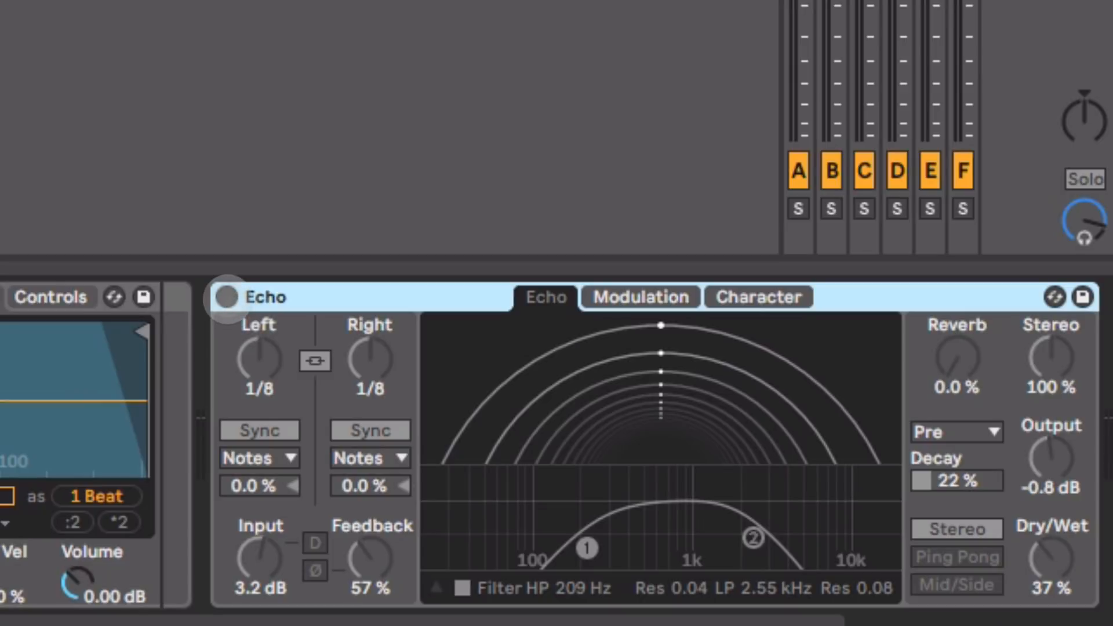
# Step: Turn on Echo, adjust its Dry/Wet, and set its filter to 220 Hz high-pass, 2.49 kHz low-pass
pyautogui.click(226, 297)
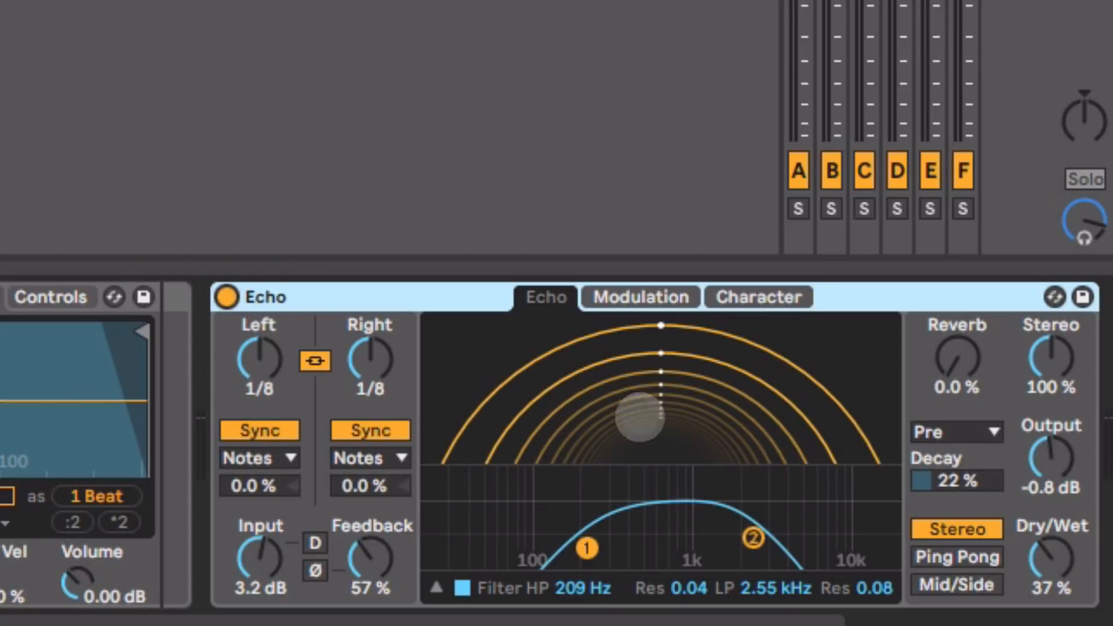
pyautogui.moveTo(1056, 556)
pyautogui.mouseDown()
pyautogui.moveTo(1055, 507)
pyautogui.moveTo(1055, 563)
pyautogui.mouseUp()
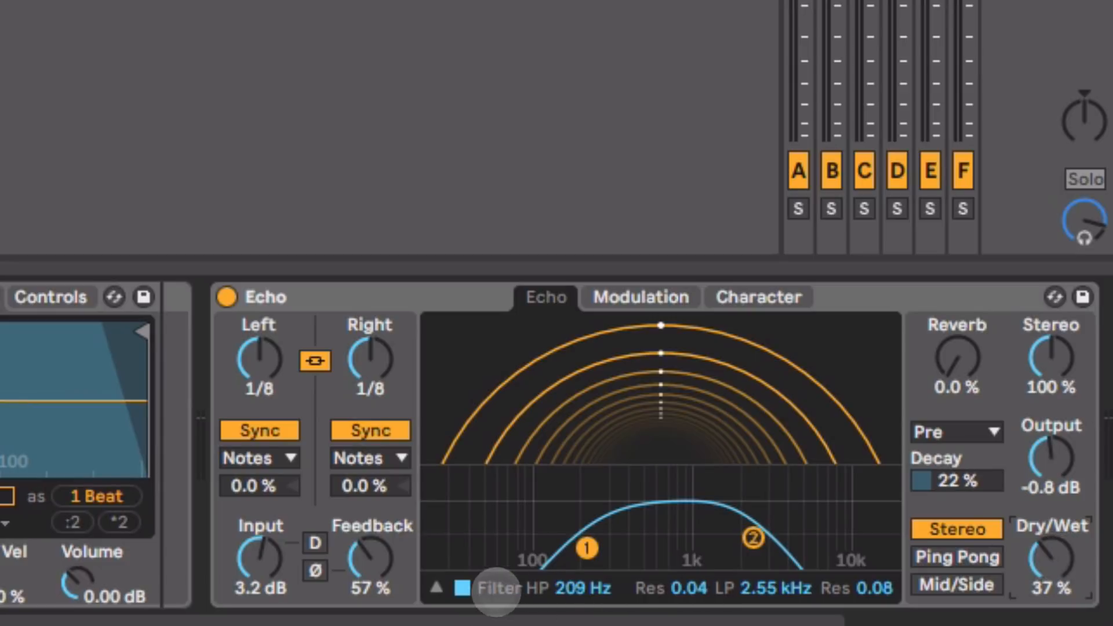
pyautogui.click(436, 587)
pyautogui.click(436, 587)
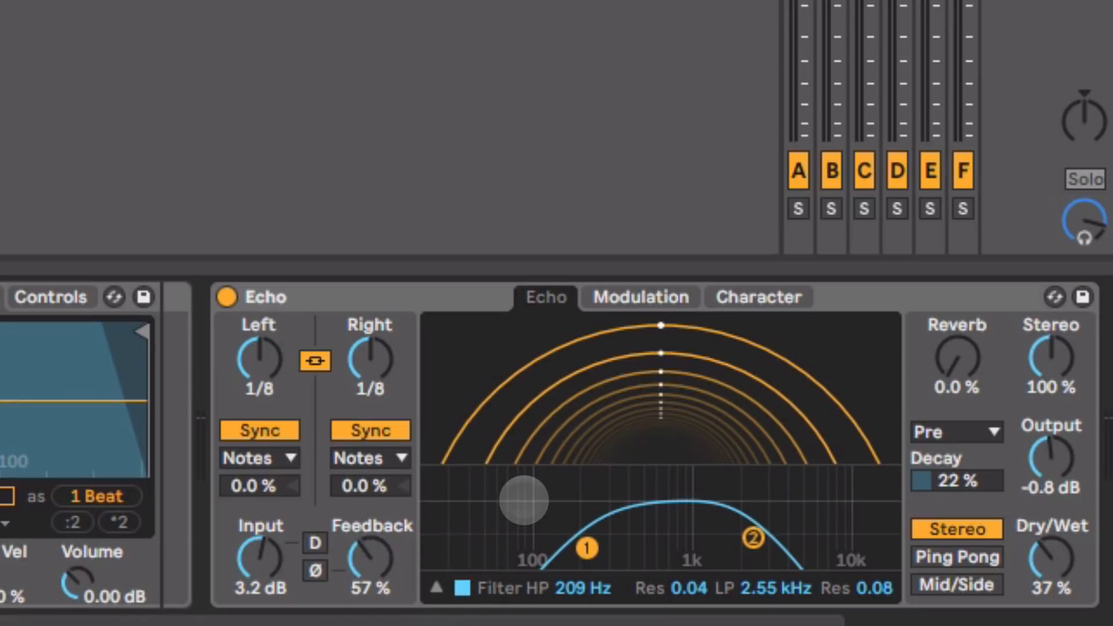
pyautogui.moveTo(582, 540); pyautogui.dragTo(586, 539)
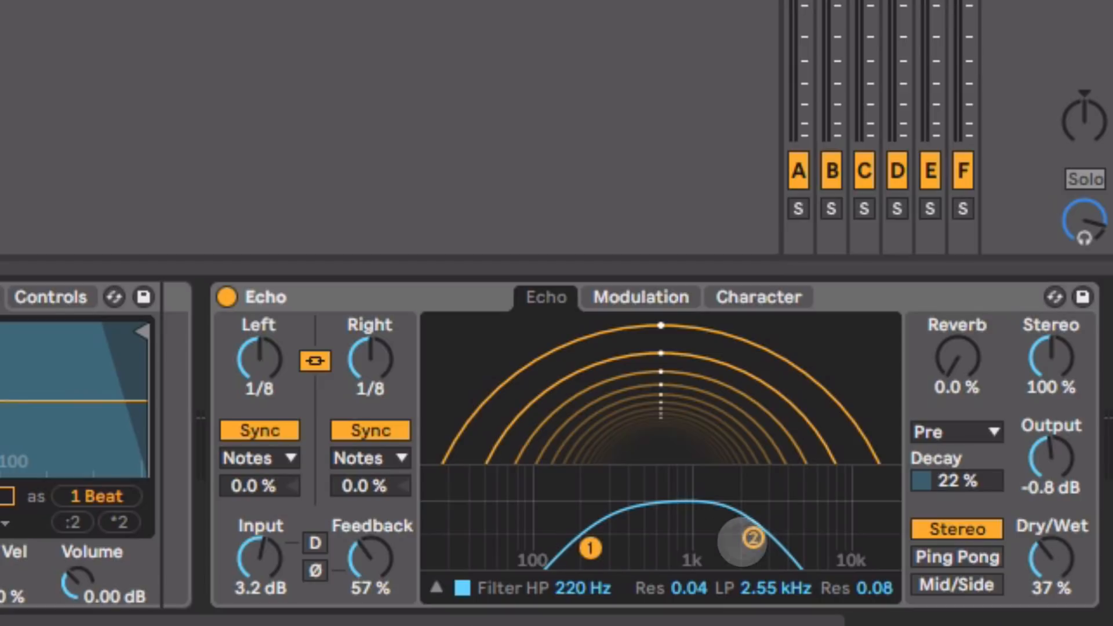
pyautogui.moveTo(753, 538); pyautogui.dragTo(752, 539)
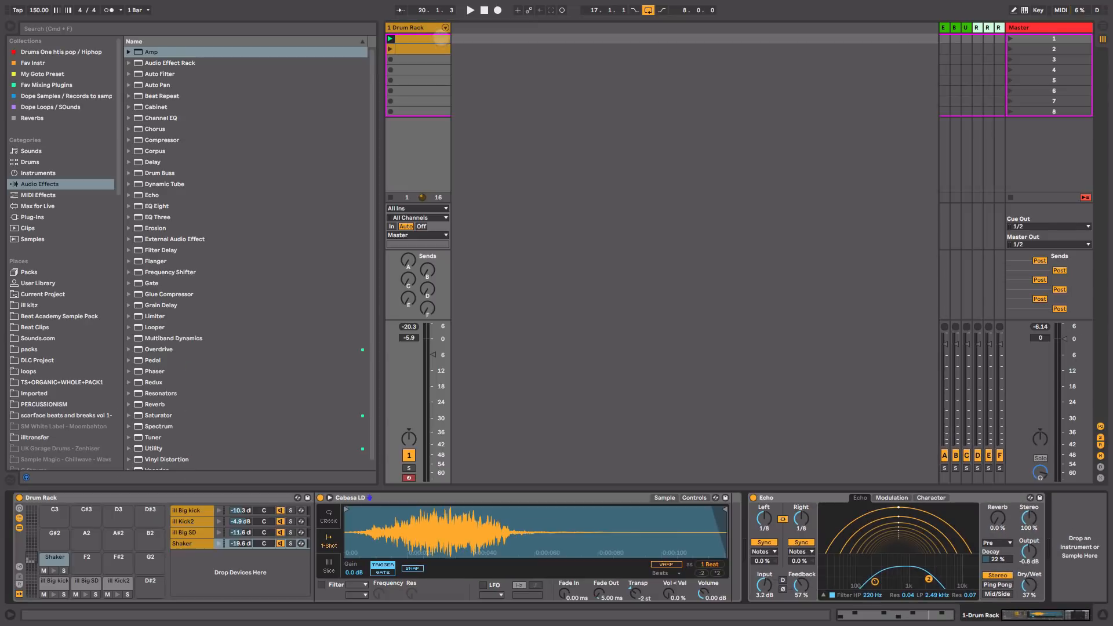
pyautogui.doubleClick(441, 38)
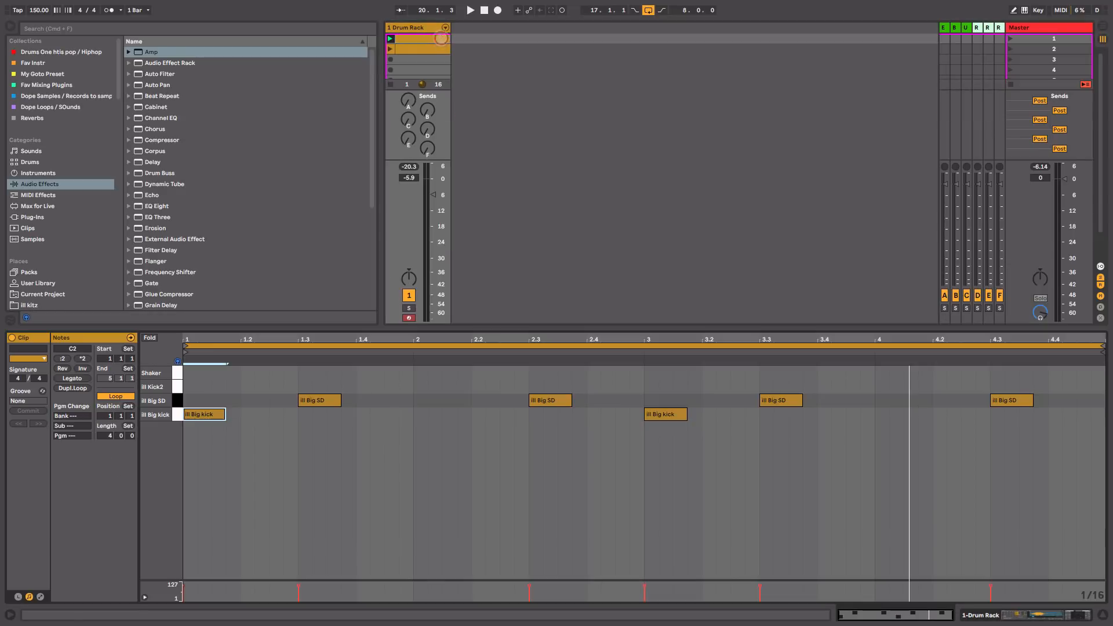
# Step: Copy the two Big kick notes onto the Shaker lane and play them back
pyautogui.click(177, 414)
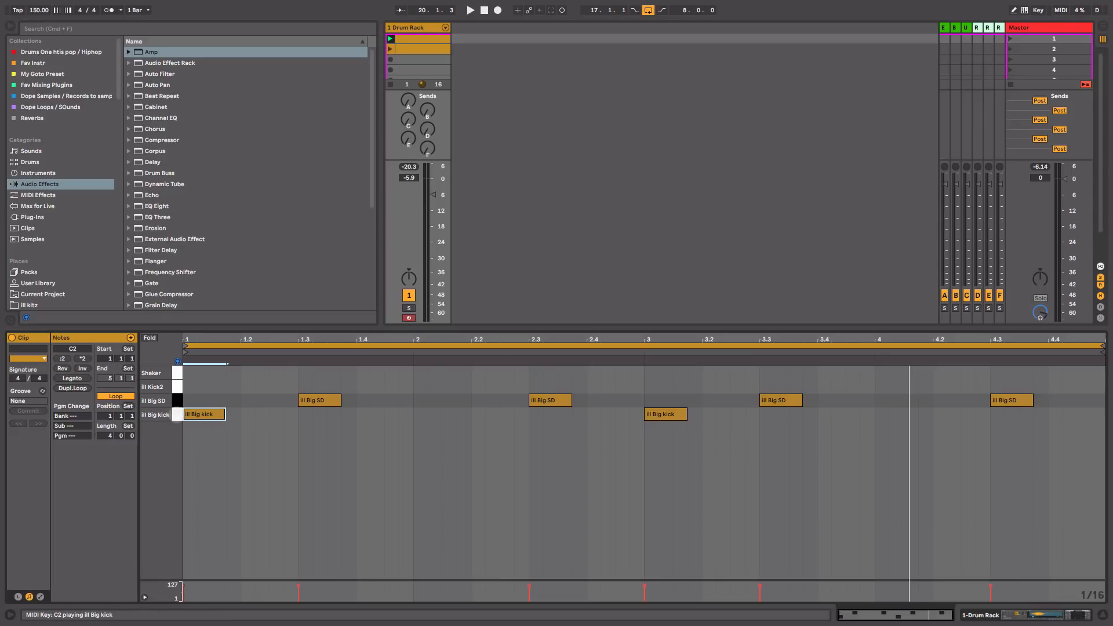
pyautogui.click(178, 415)
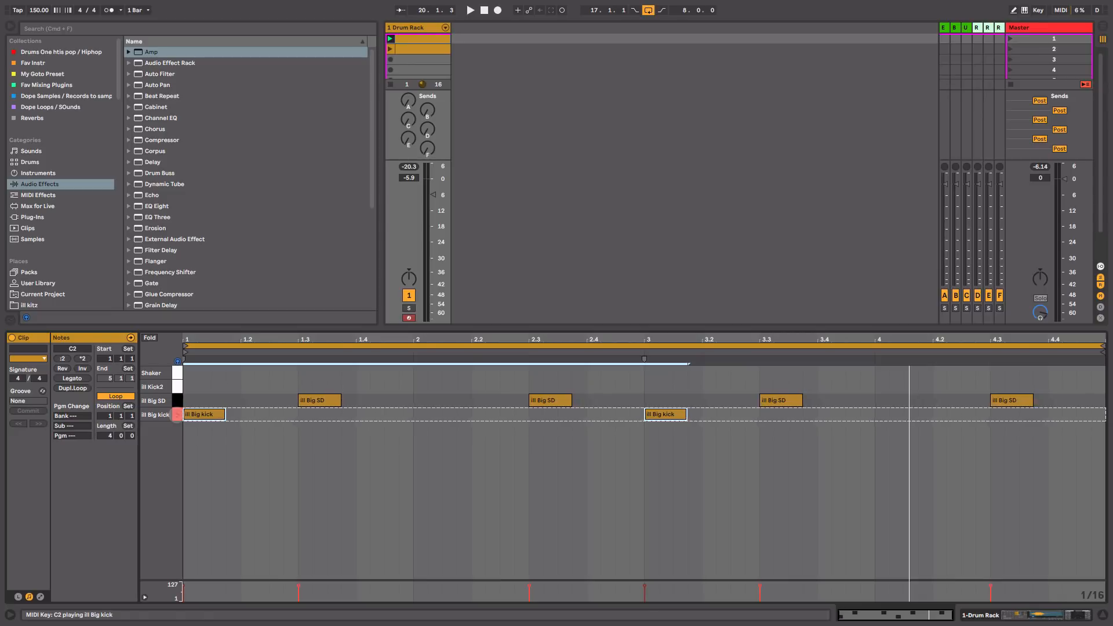
pyautogui.click(202, 414)
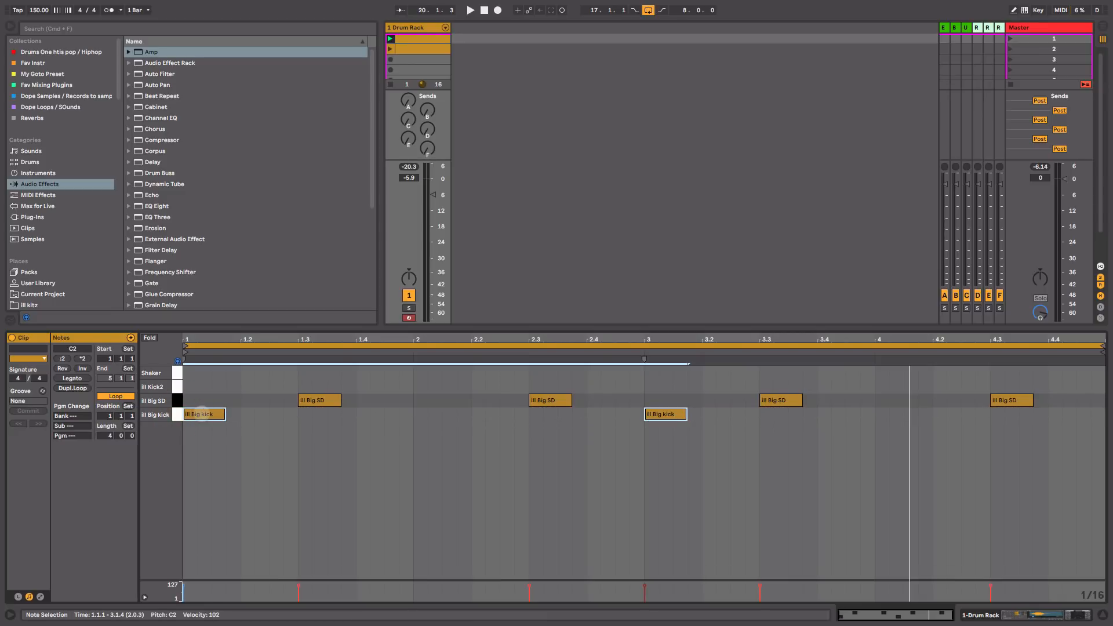
pyautogui.moveTo(202, 414); pyautogui.dragTo(205, 373)
pyautogui.press('space')
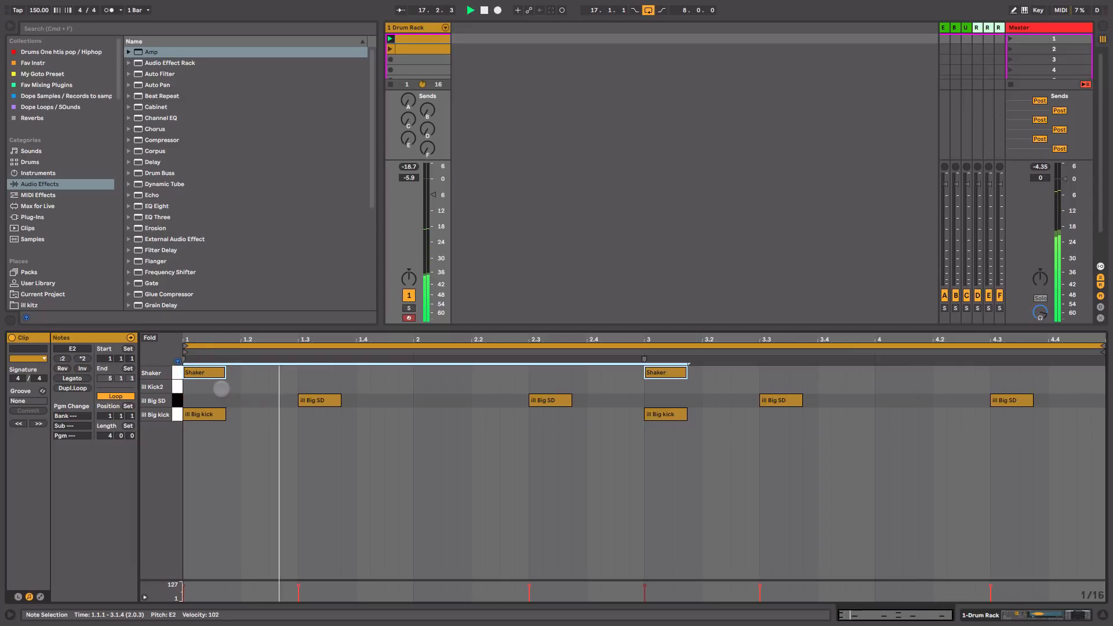
pyautogui.press('space')
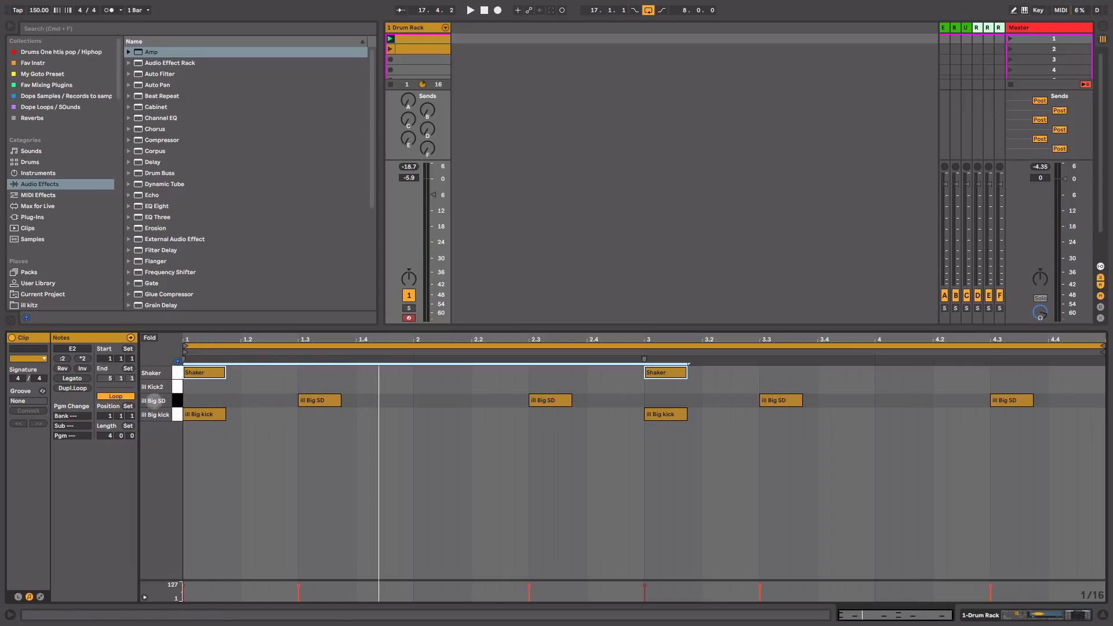
# Step: Copy the four Big SD notes to Shaker and add short Shaker hits at bars 2 and 4
pyautogui.click(178, 400)
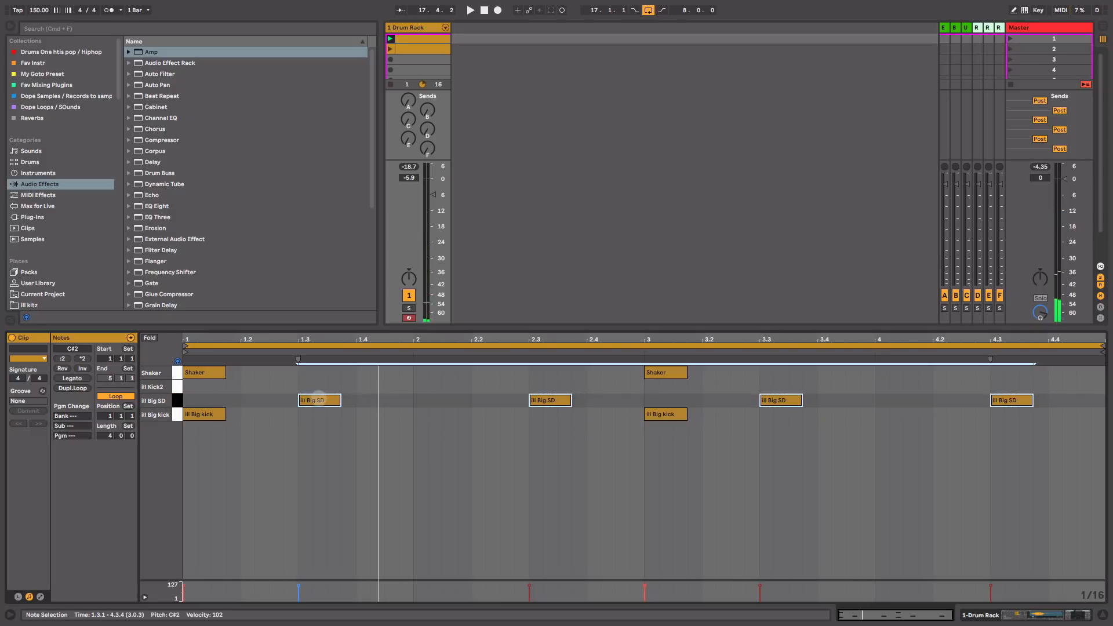
pyautogui.moveTo(319, 400); pyautogui.dragTo(318, 372)
pyautogui.press('space')
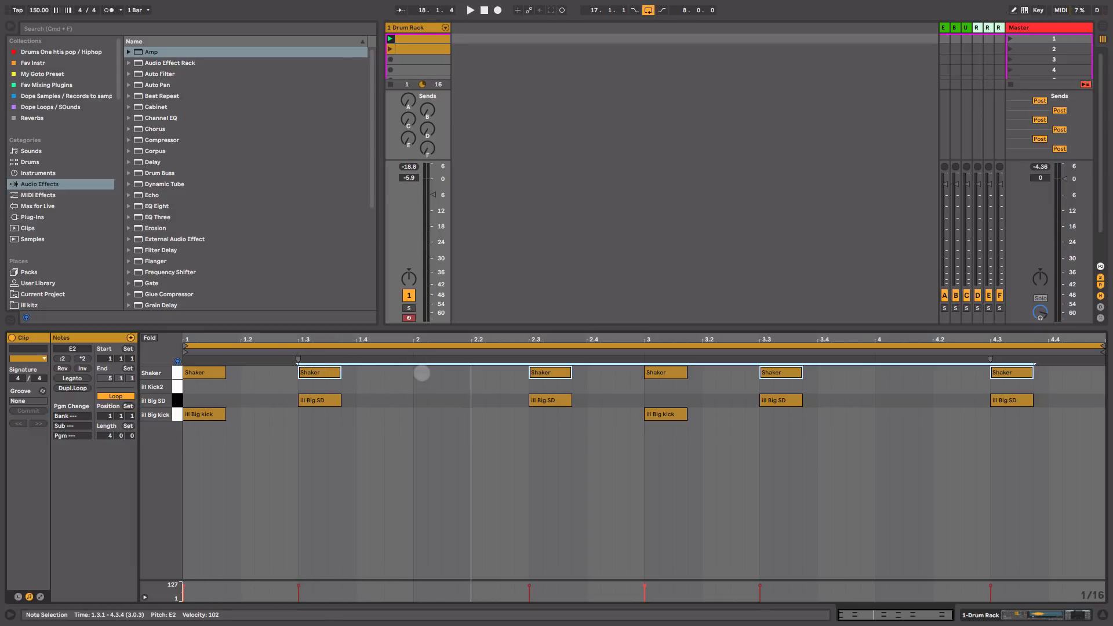
pyautogui.doubleClick(420, 372)
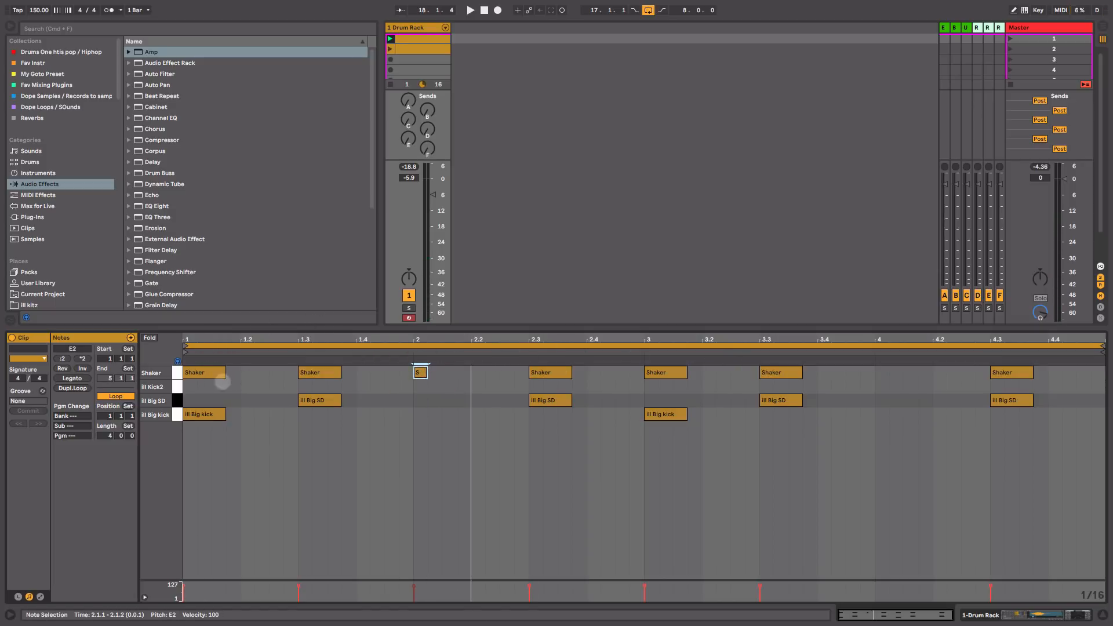
pyautogui.doubleClick(881, 374)
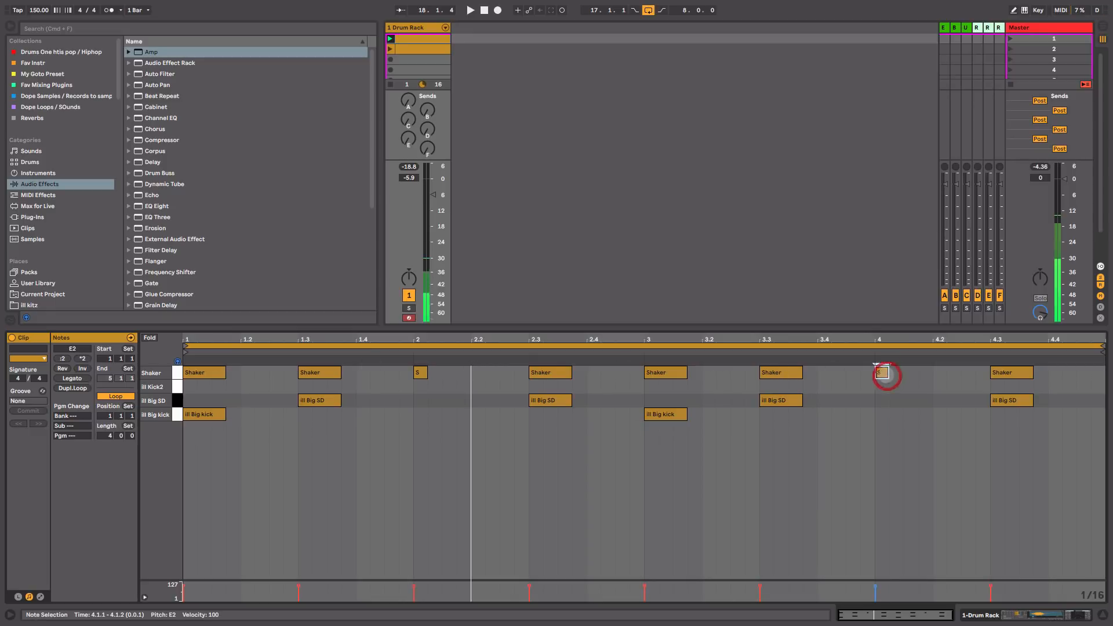
pyautogui.press('space')
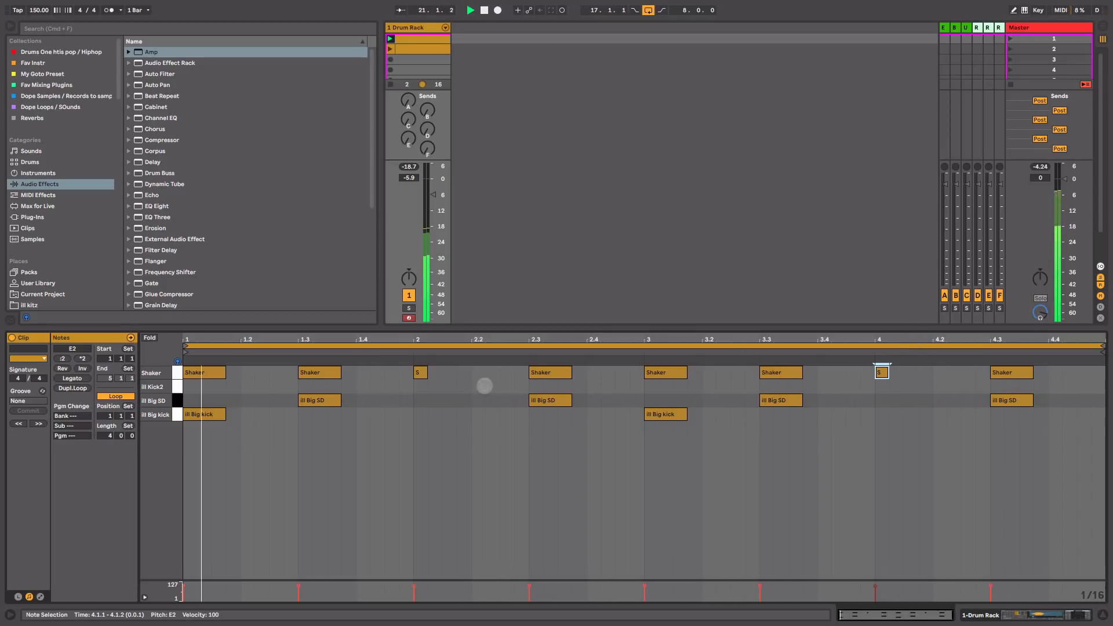
pyautogui.press('space')
pyautogui.click(200, 414)
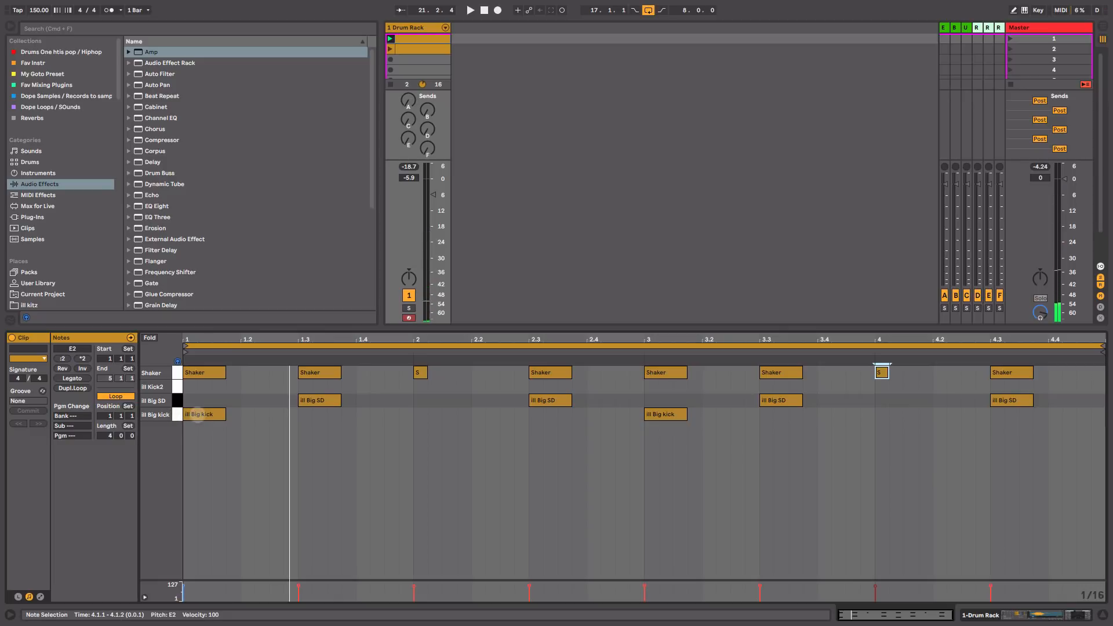
pyautogui.click(173, 387)
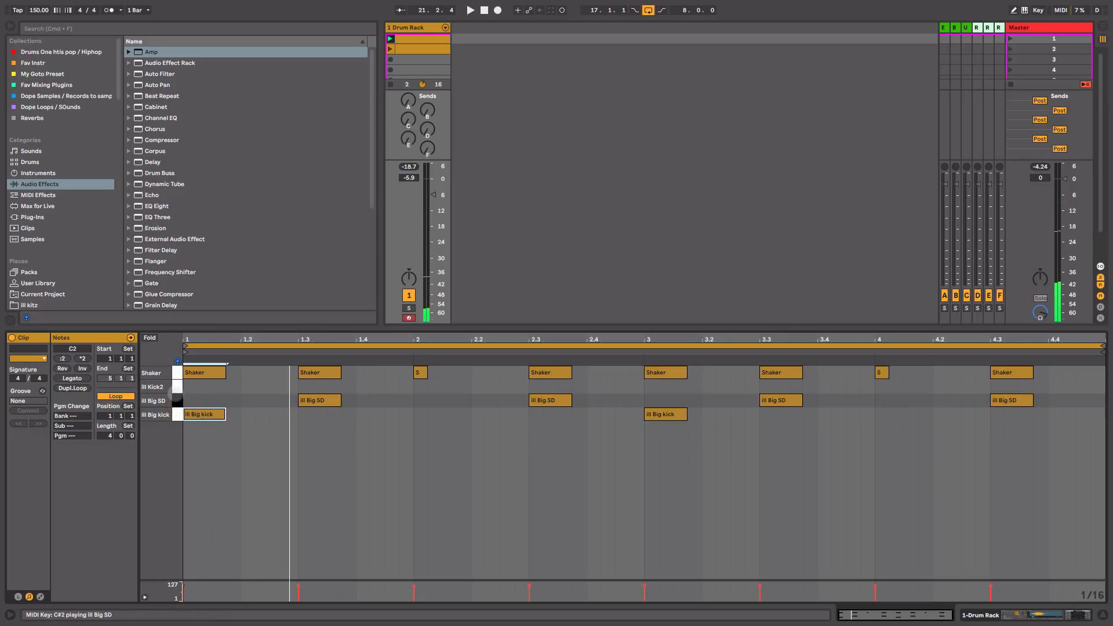
# Step: Copy both Big kick notes onto the Kick2 lane and listen to the layered kicks
pyautogui.click(174, 386)
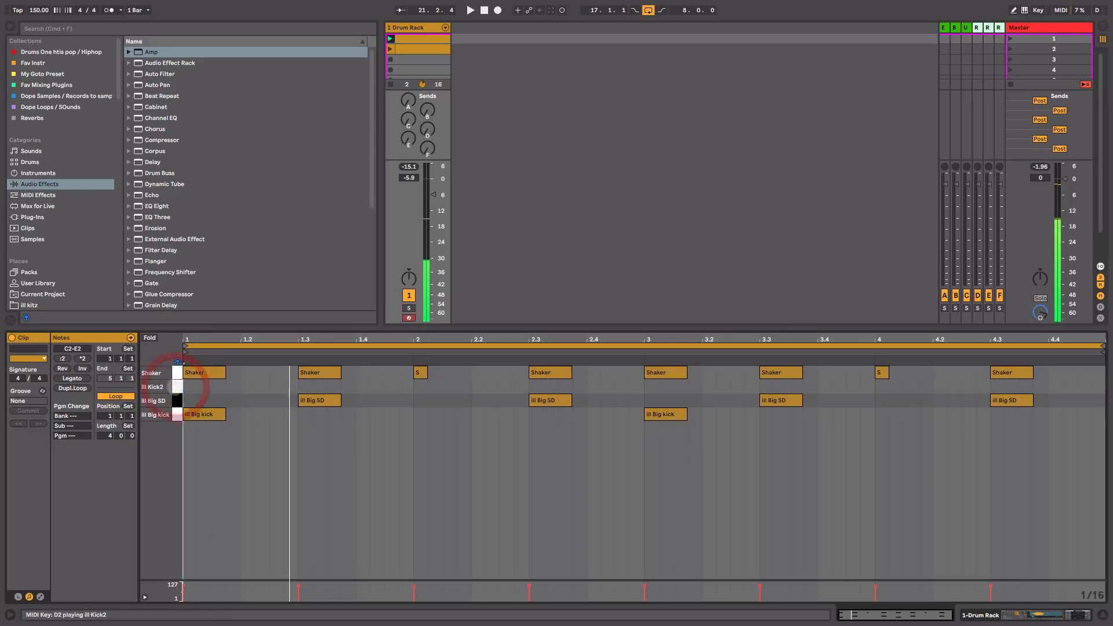
pyautogui.click(176, 415)
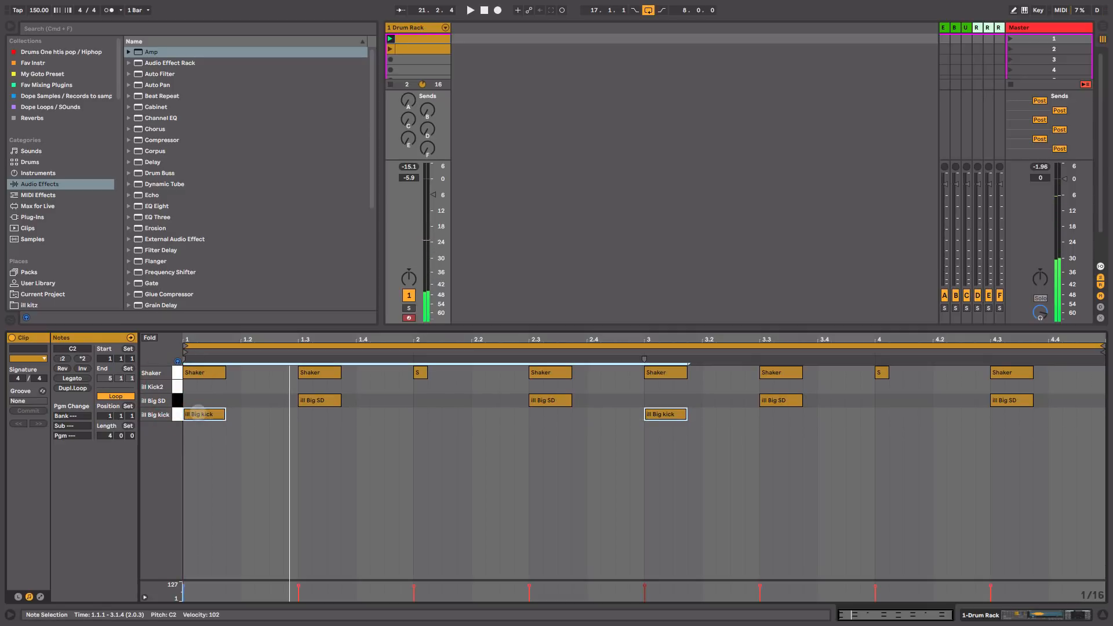
pyautogui.moveTo(198, 413); pyautogui.dragTo(198, 392)
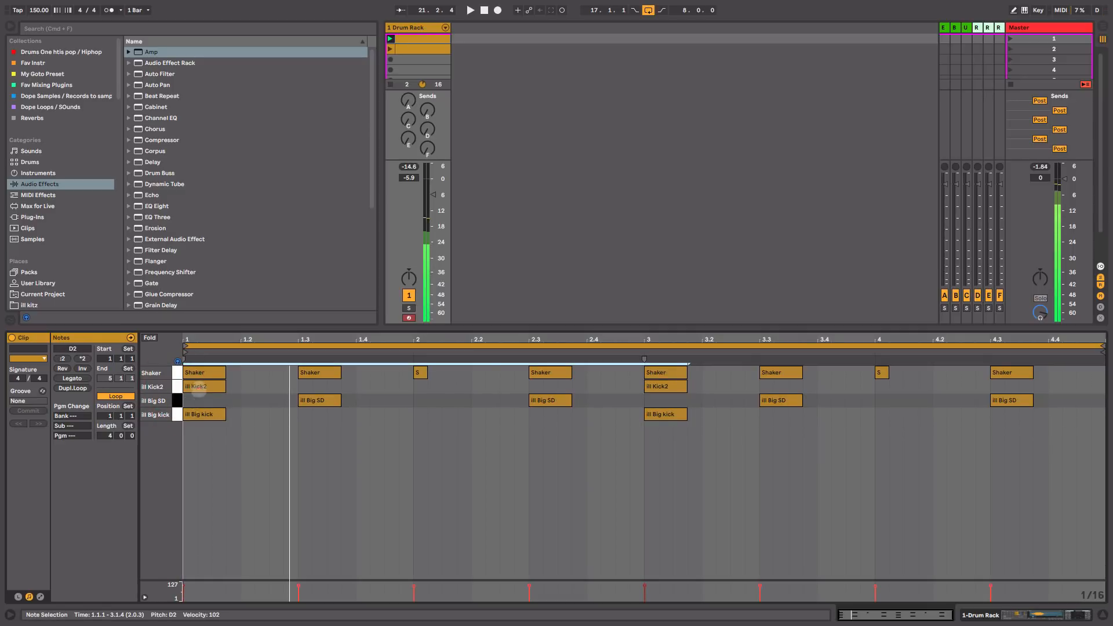
pyautogui.press('space')
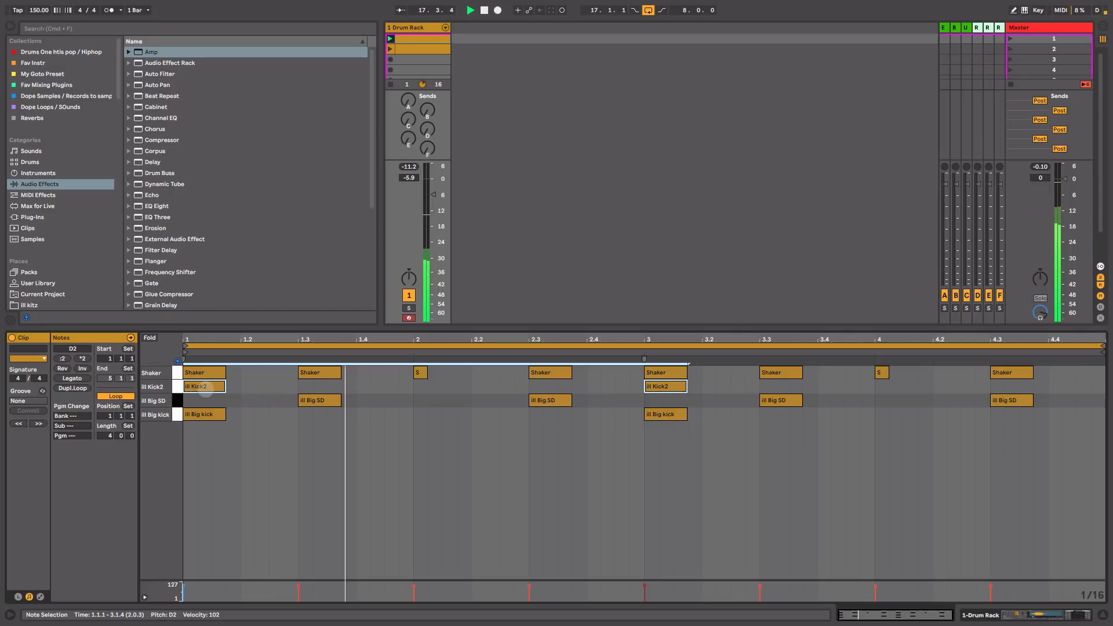
pyautogui.press('space')
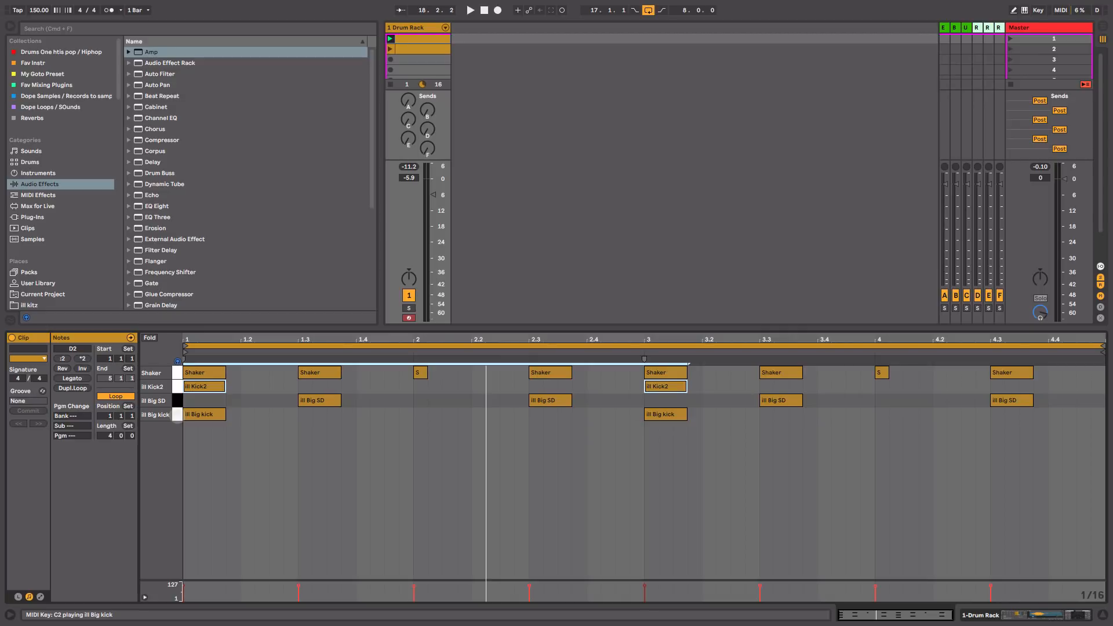
# Step: Audition Big kick and Kick2, play the clip, and return to the drum rack's devices
pyautogui.click(177, 415)
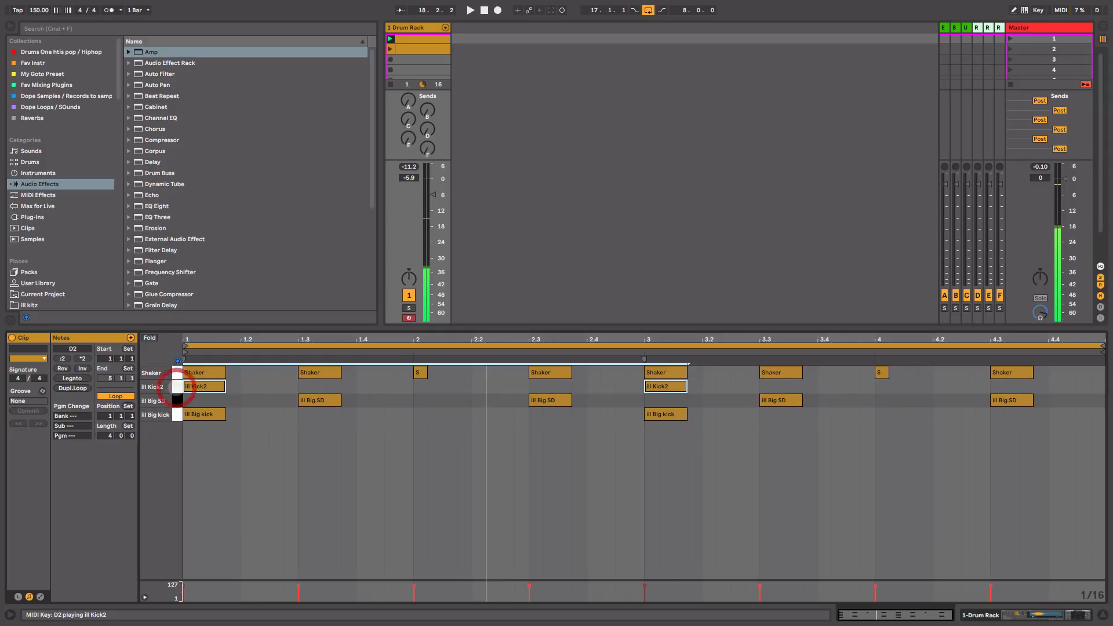
pyautogui.click(177, 387)
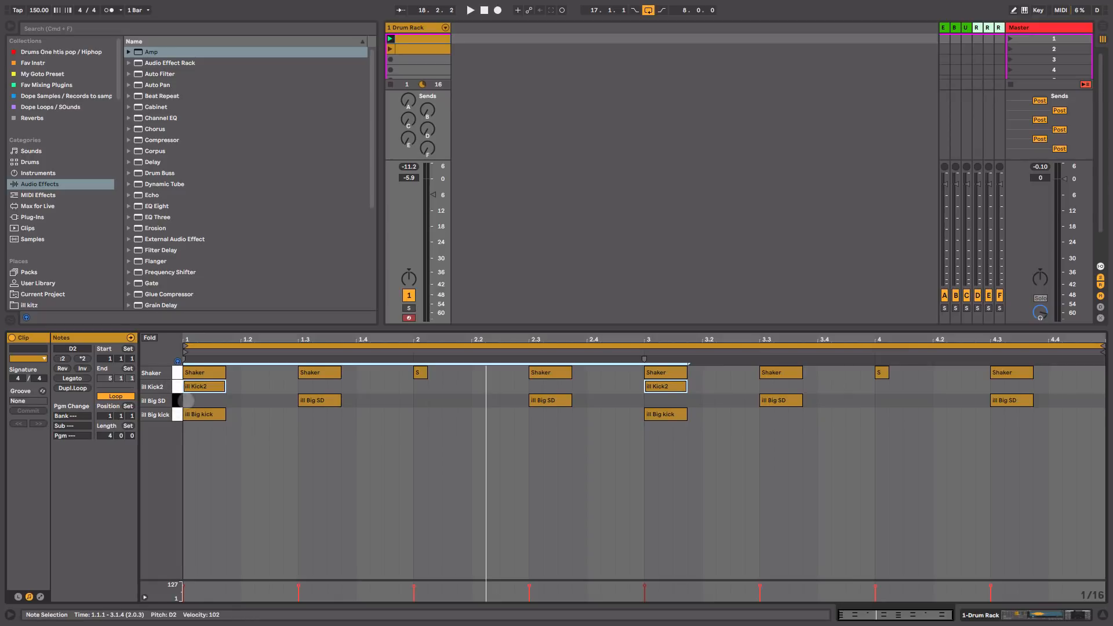
pyautogui.press('space')
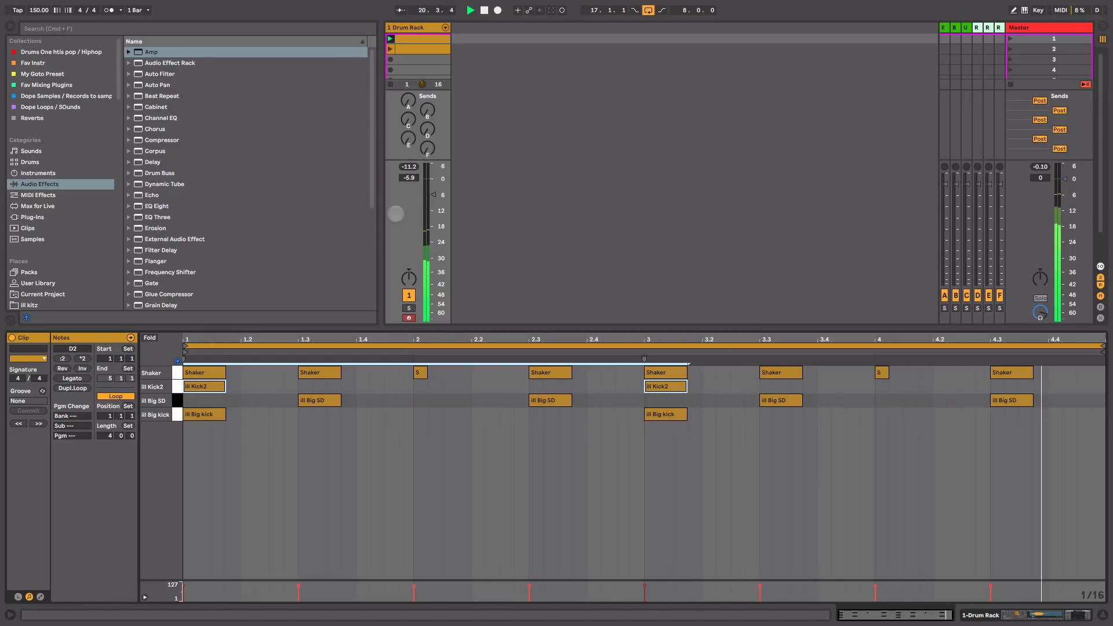
pyautogui.press('space')
pyautogui.hotkey('shift', 'Tab')
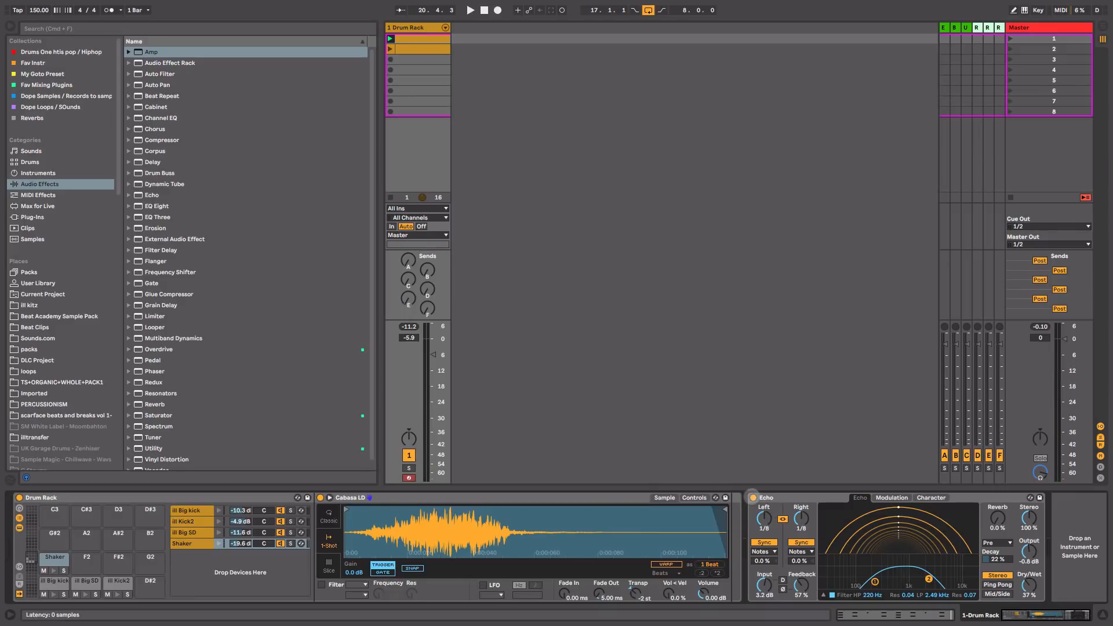
# Step: Compare the drums with Echo off and on, then raise Echo's Dry/Wet to 39%
pyautogui.click(754, 498)
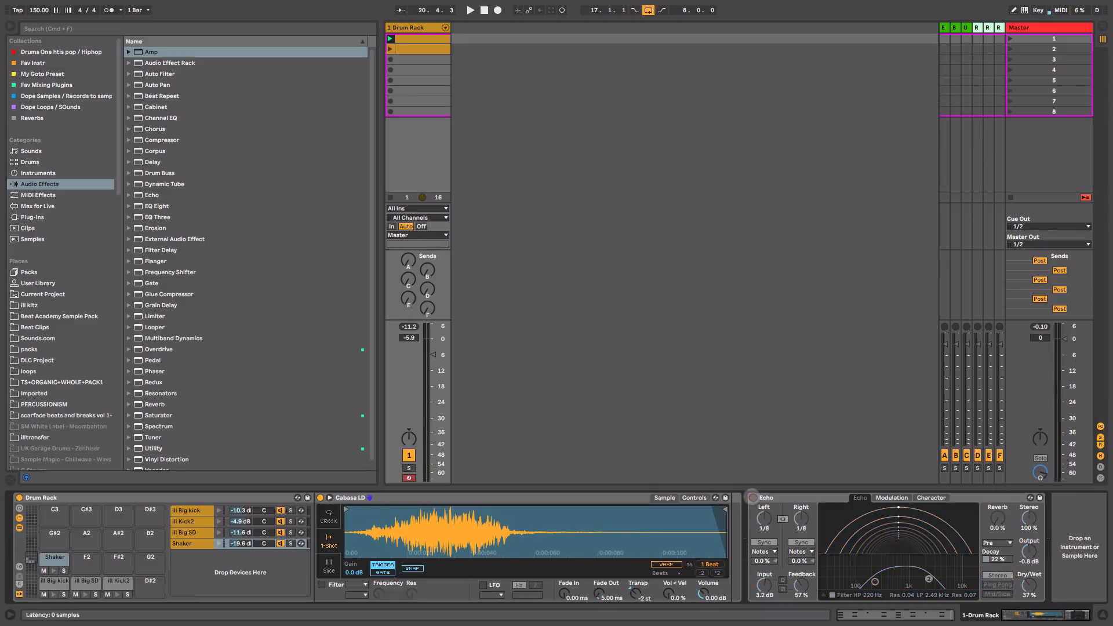
pyautogui.press('space')
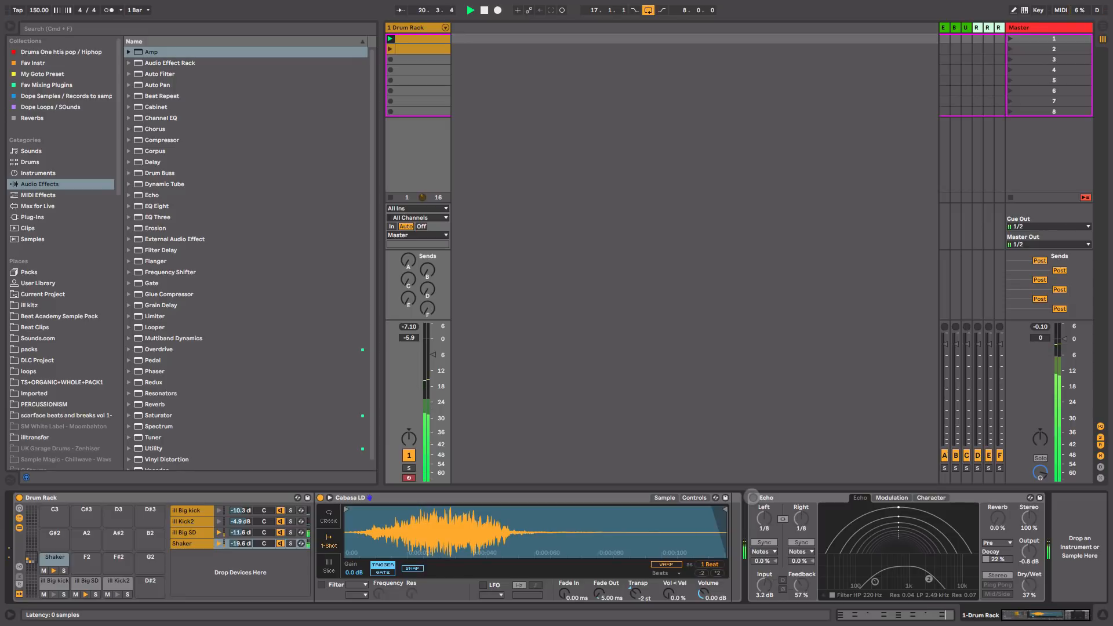
pyautogui.click(754, 498)
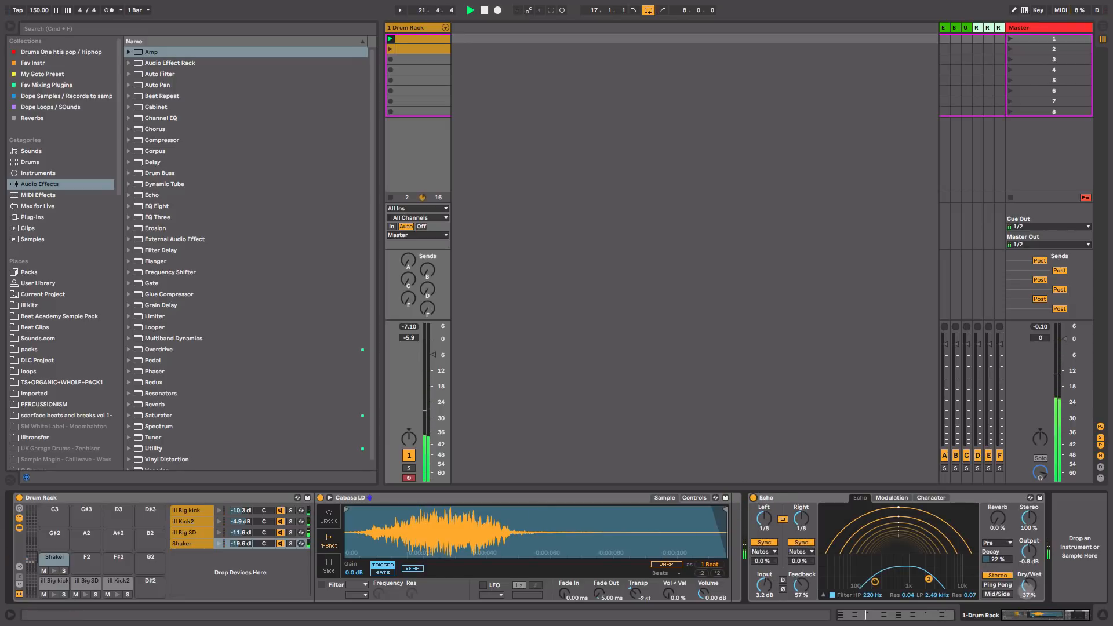
pyautogui.moveTo(1033, 590); pyautogui.dragTo(1033, 588)
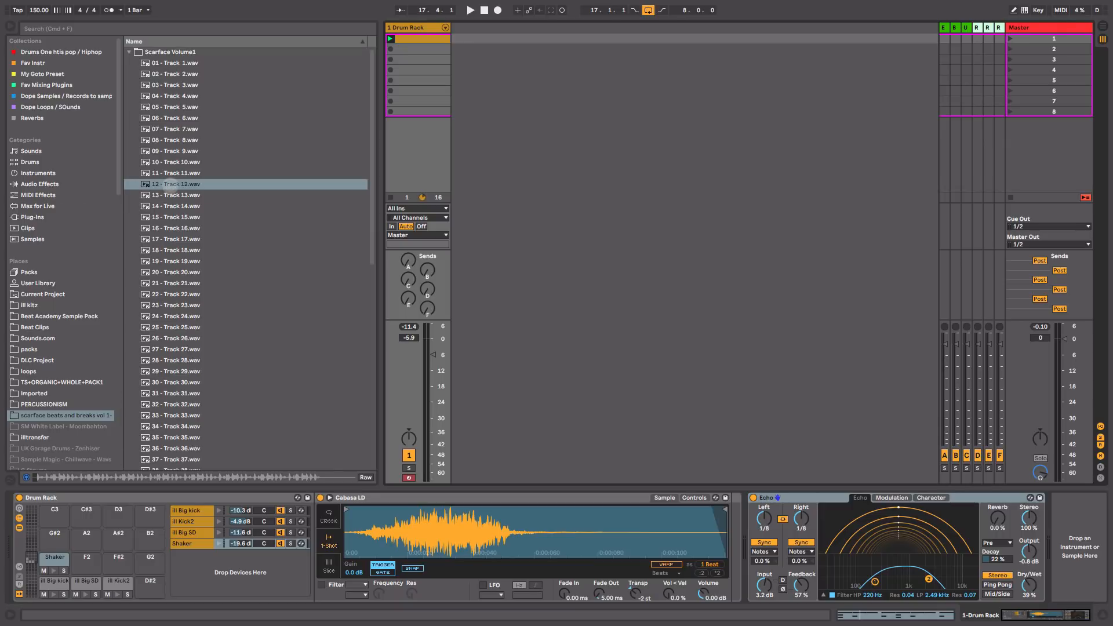
# Step: Preview 12 - Track 12.wav and drag it into Session View as a new audio track
pyautogui.click(170, 185)
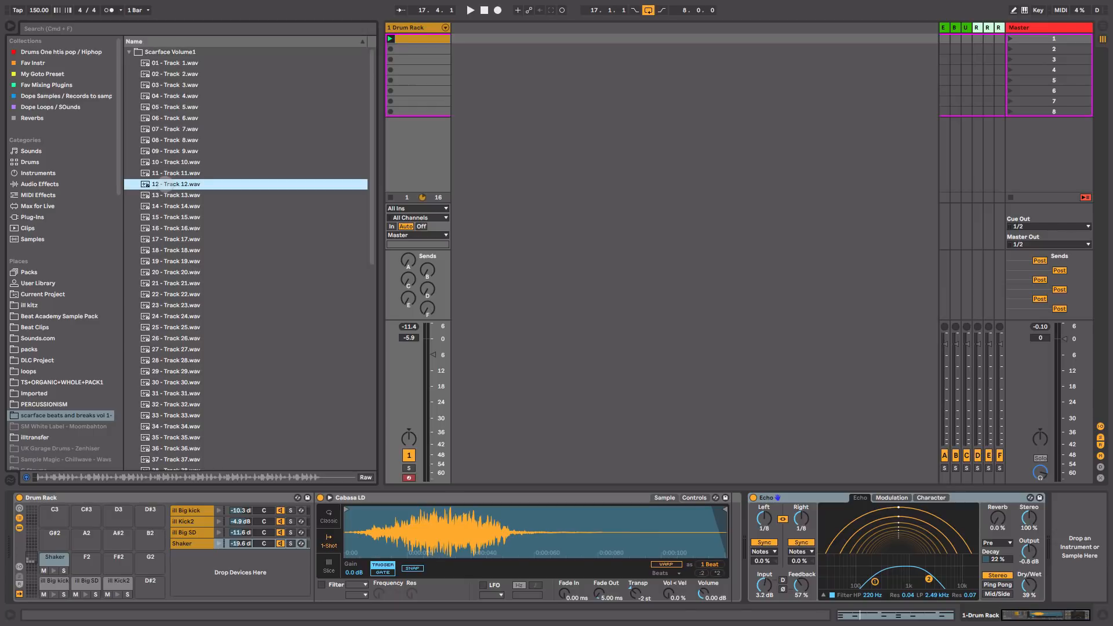
pyautogui.moveTo(164, 184); pyautogui.dragTo(480, 41)
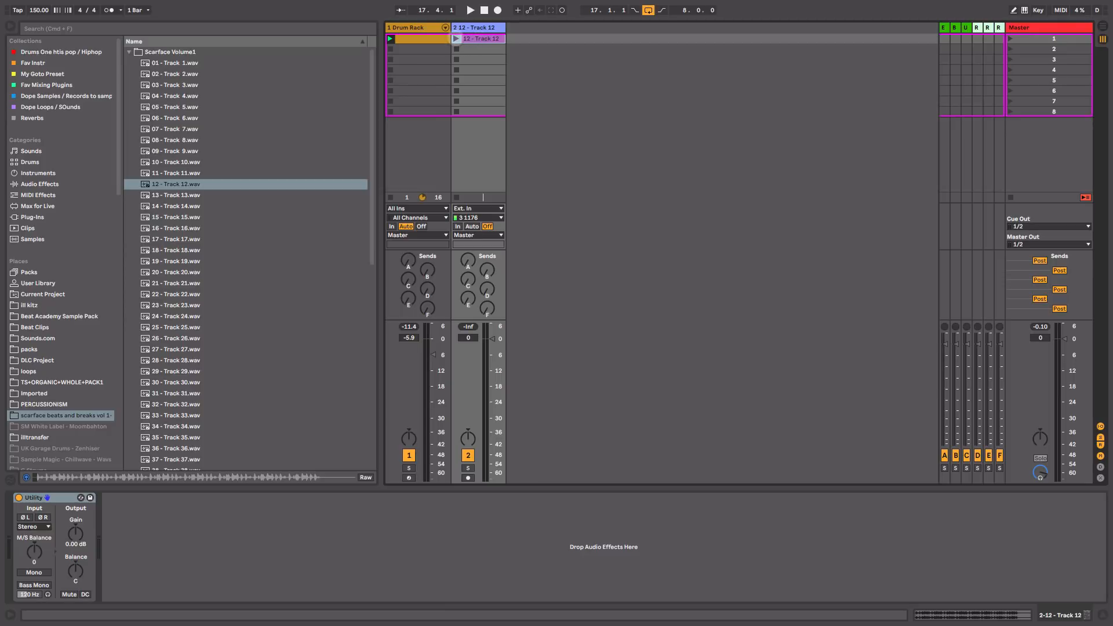
# Step: Warp the Track 12 clip from its first marker and set the track volume to -7 dB
pyautogui.doubleClick(480, 38)
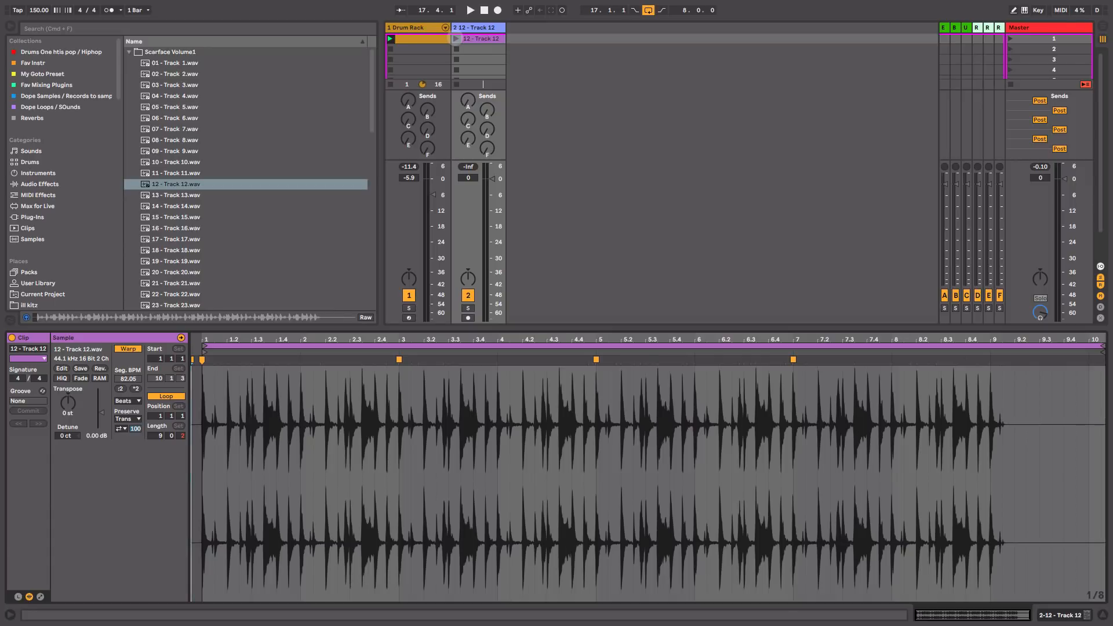
pyautogui.click(456, 38)
pyautogui.moveTo(491, 179); pyautogui.dragTo(492, 196)
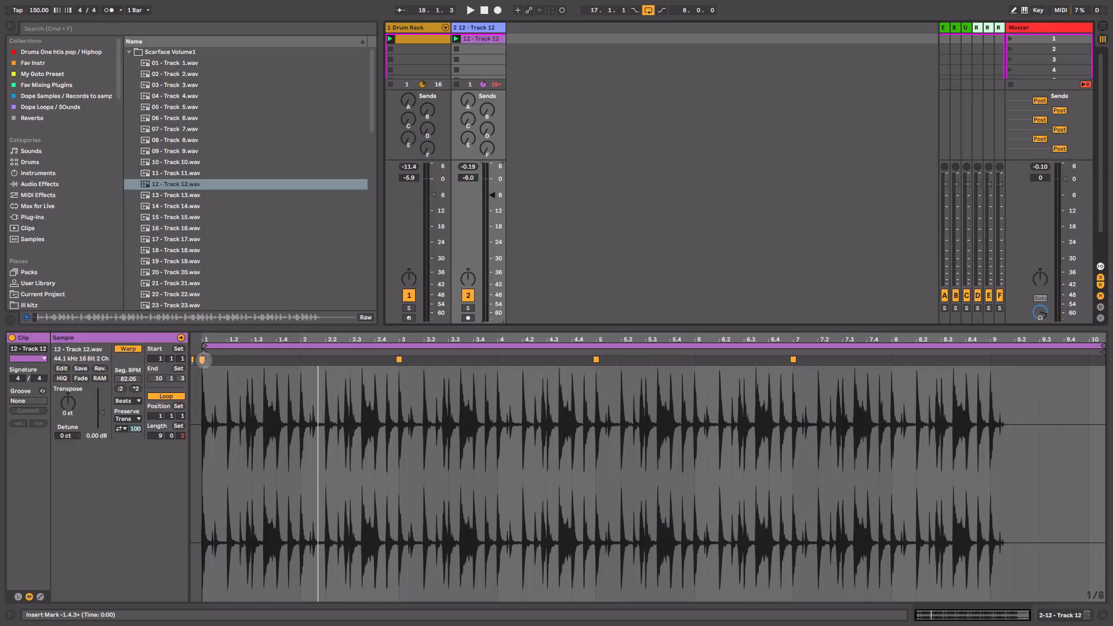
pyautogui.rightClick(202, 360)
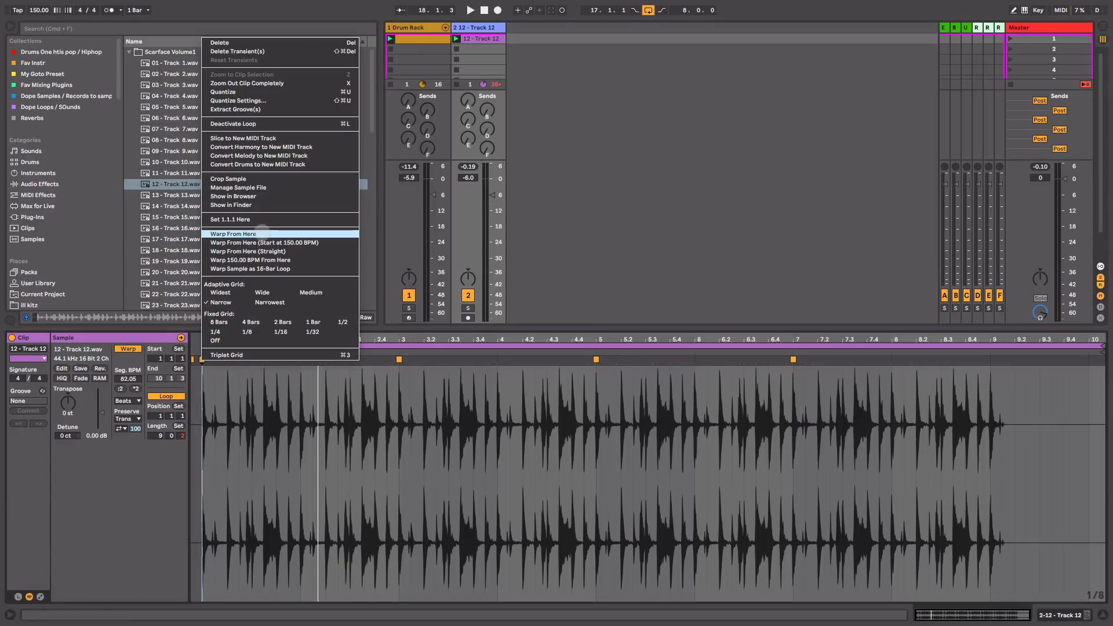
pyautogui.click(262, 233)
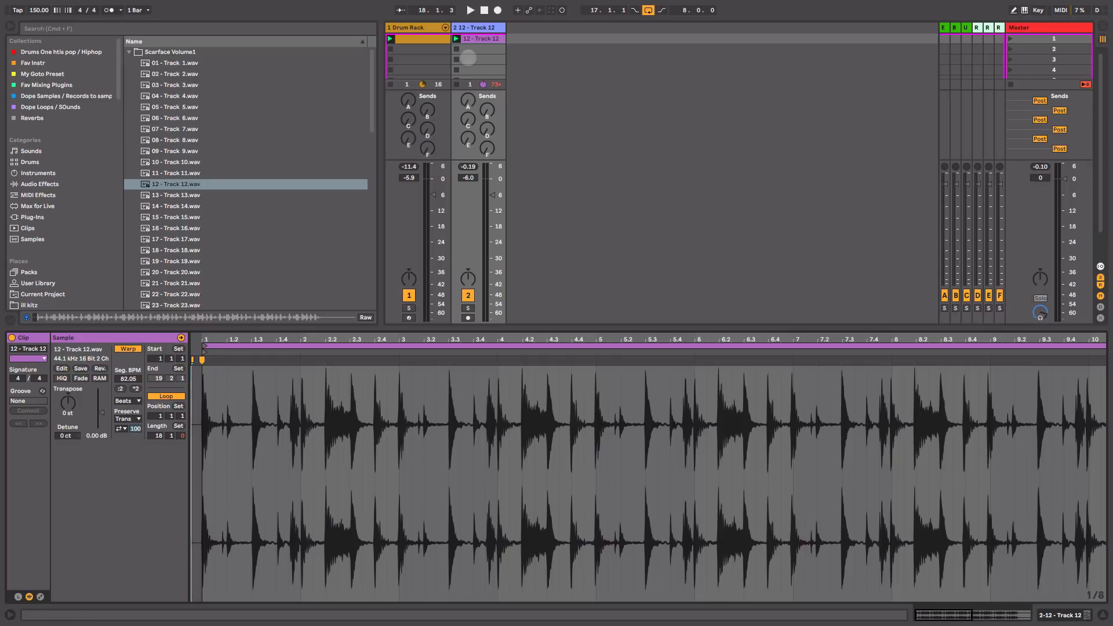
pyautogui.press('space')
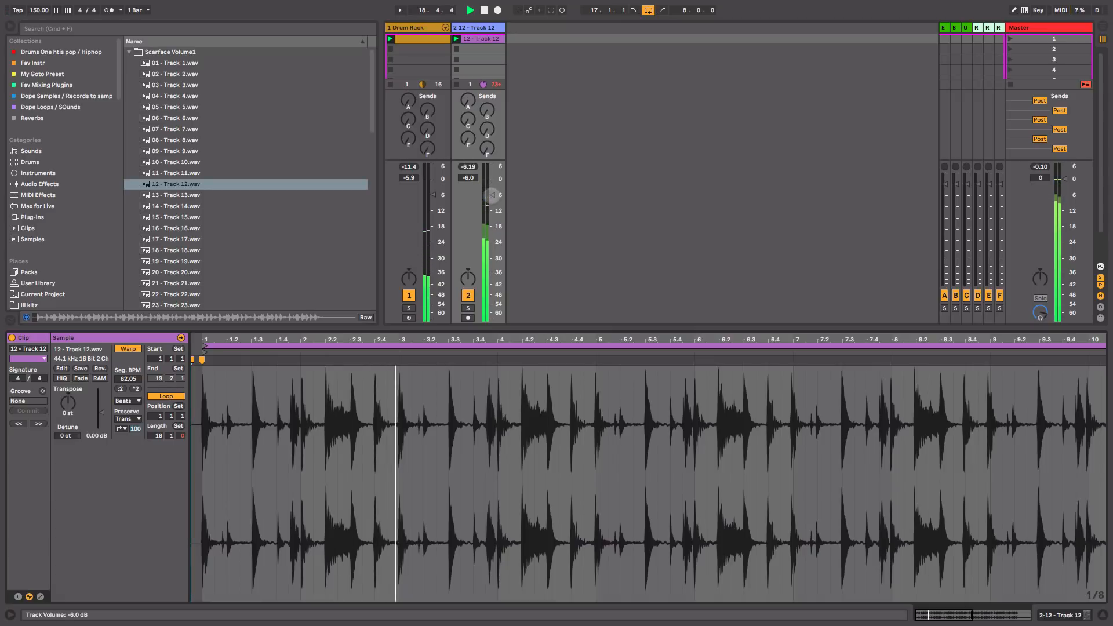
pyautogui.moveTo(492, 193); pyautogui.dragTo(491, 197)
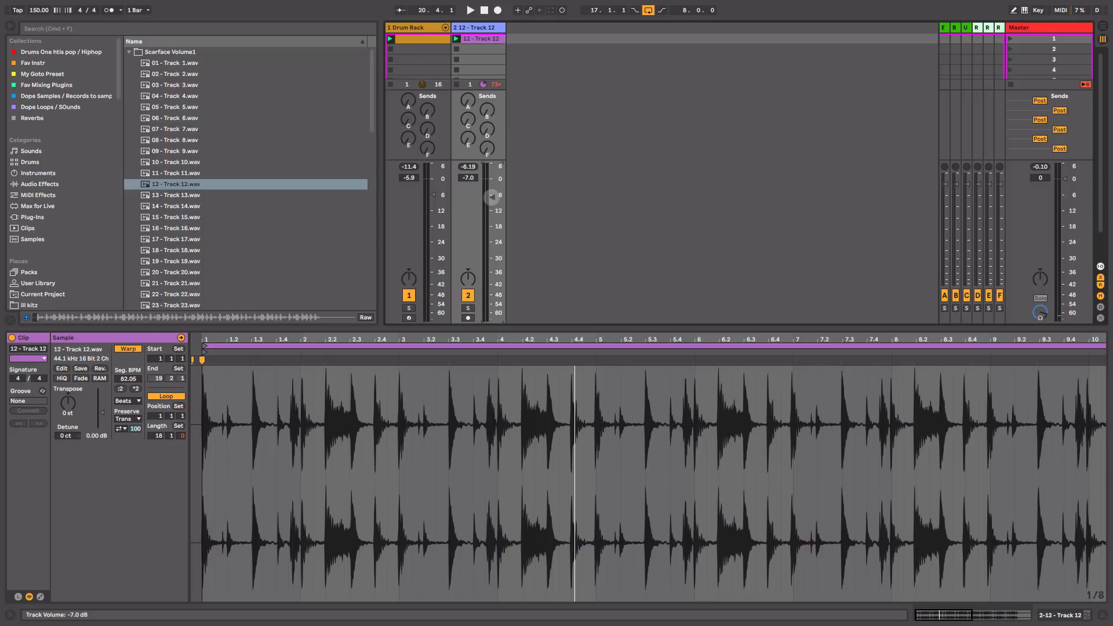
pyautogui.moveTo(268, 339); pyautogui.dragTo(281, 307)
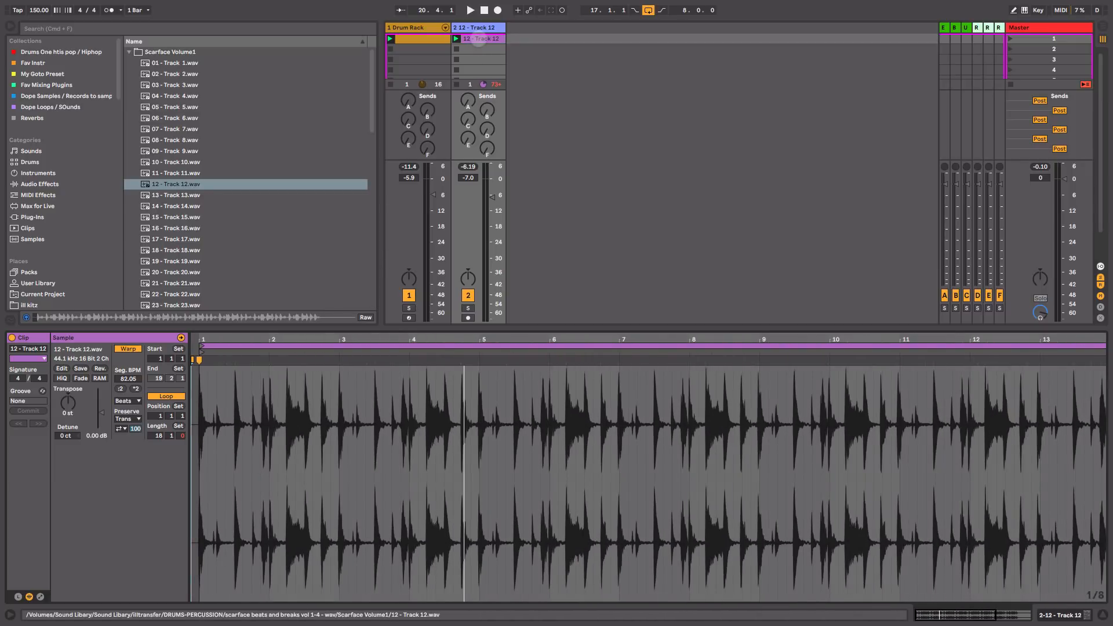
# Step: Slice the Track 12 clip to a new MIDI track with one slice per 1/4 Note
pyautogui.rightClick(477, 40)
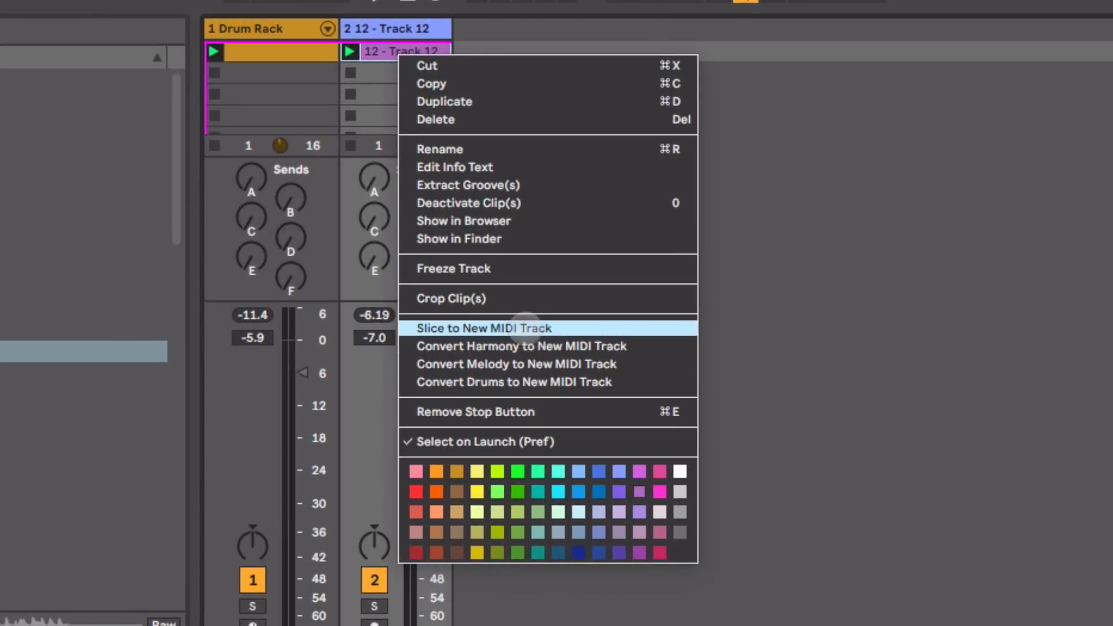
pyautogui.click(526, 328)
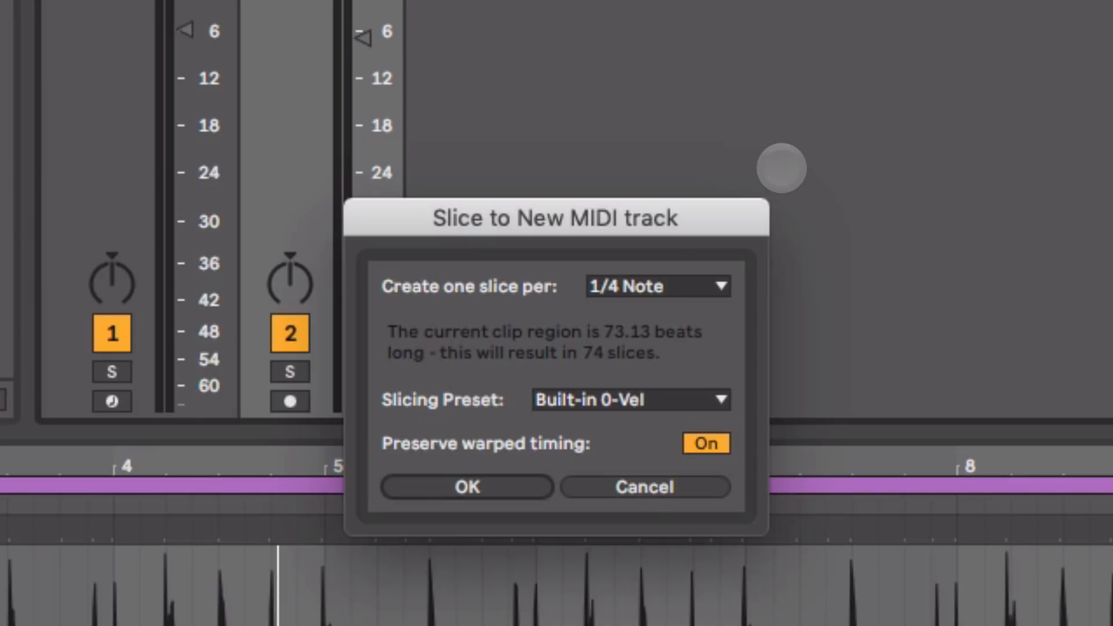
pyautogui.click(689, 288)
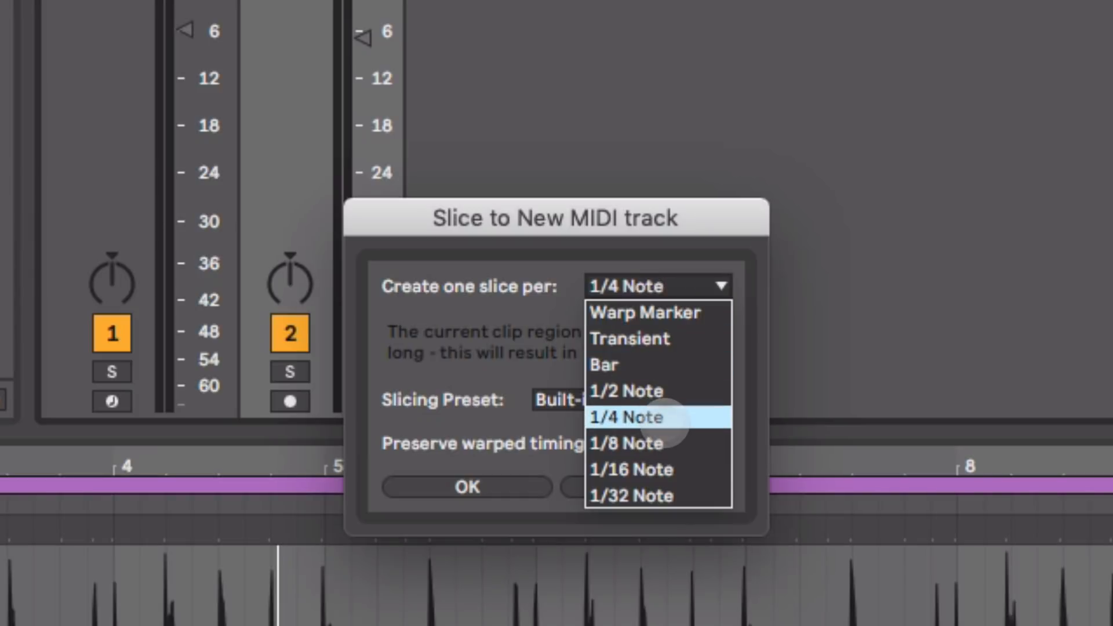
pyautogui.click(665, 418)
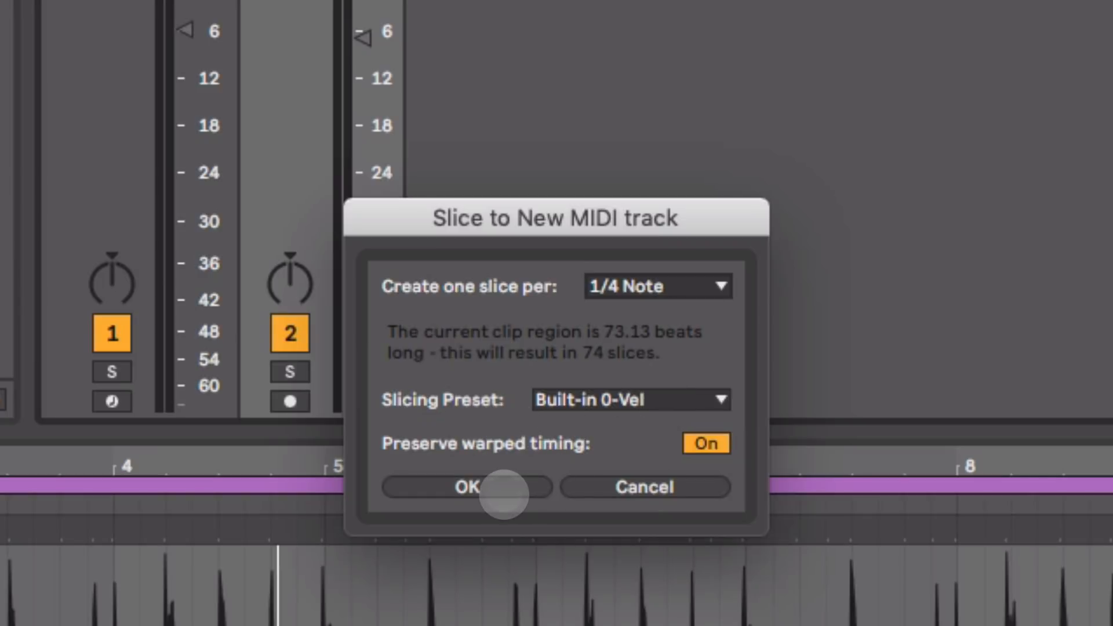
pyautogui.click(504, 487)
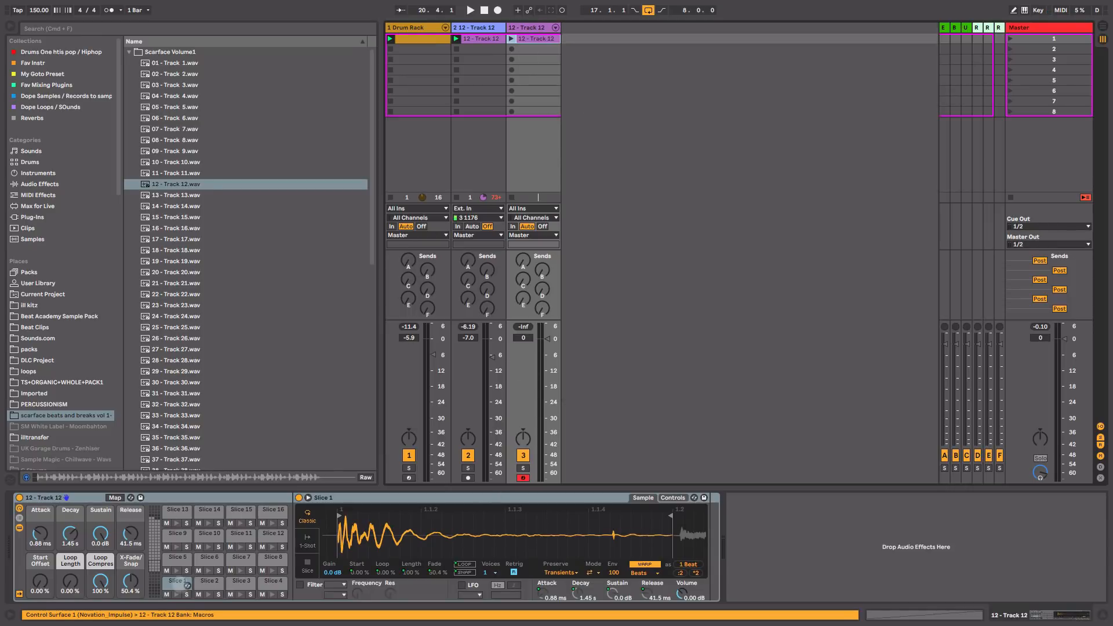
# Step: Audition the first slice, then delete the sliced MIDI clip from the third track
pyautogui.click(176, 595)
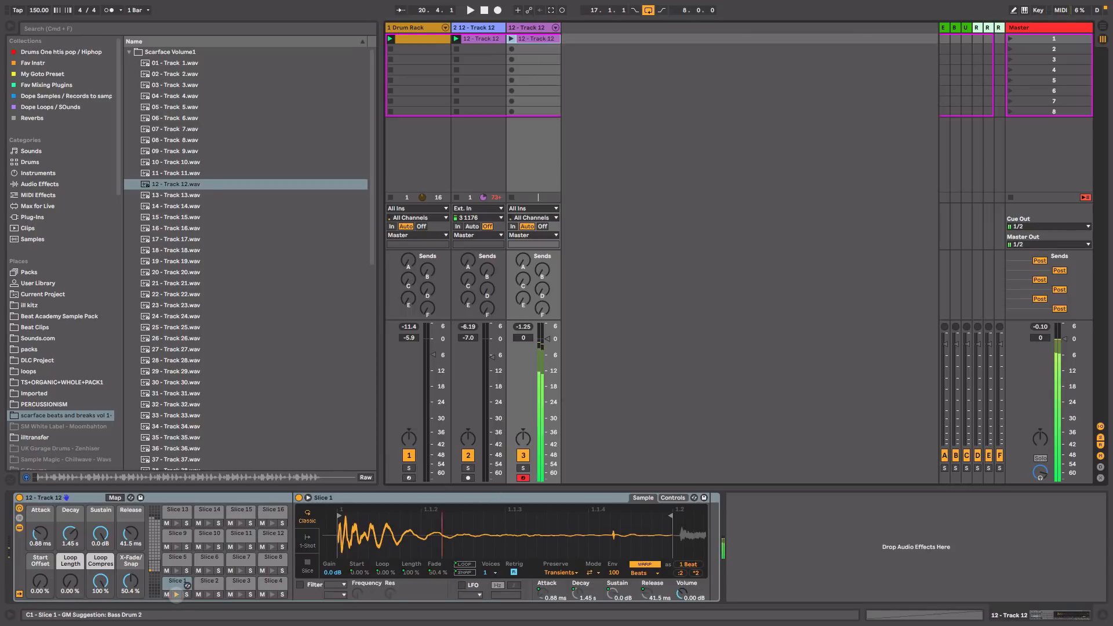
pyautogui.click(176, 595)
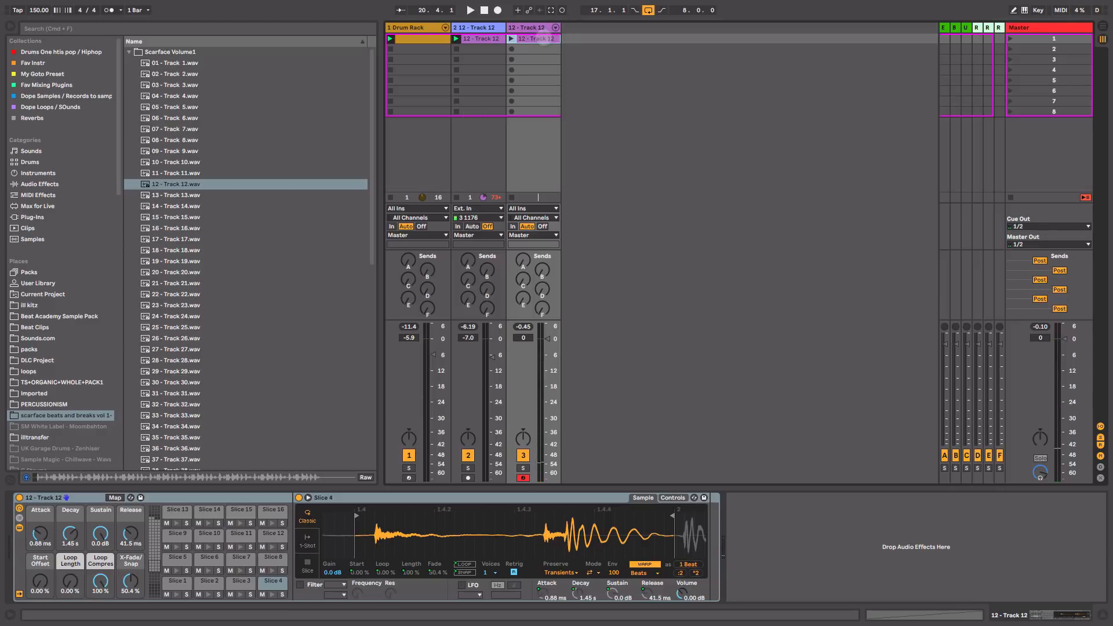
pyautogui.click(542, 38)
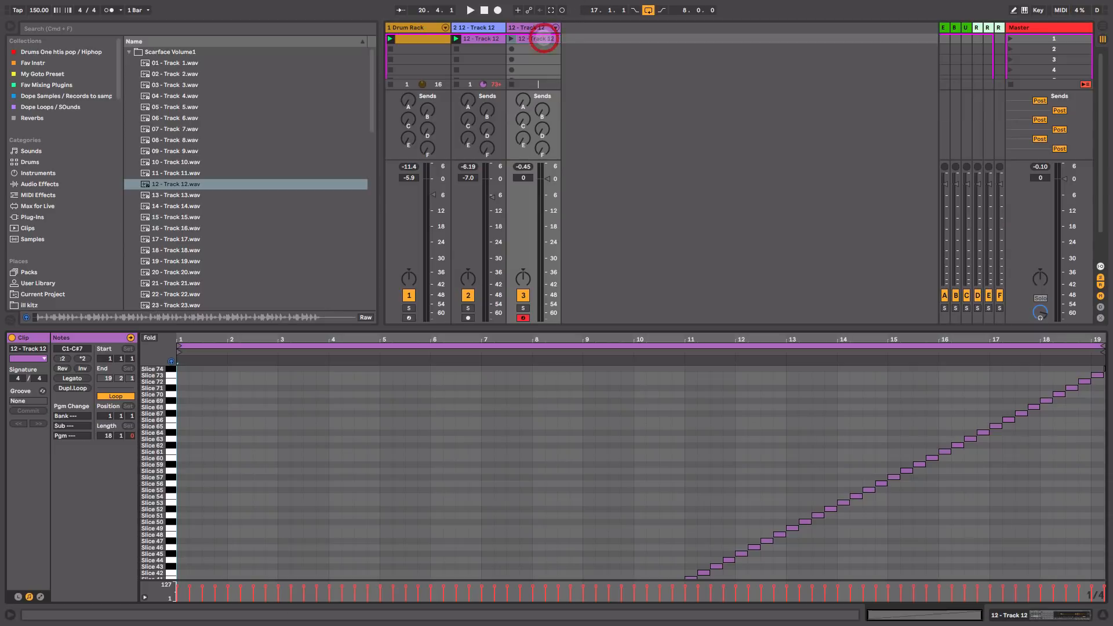
pyautogui.press('Delete')
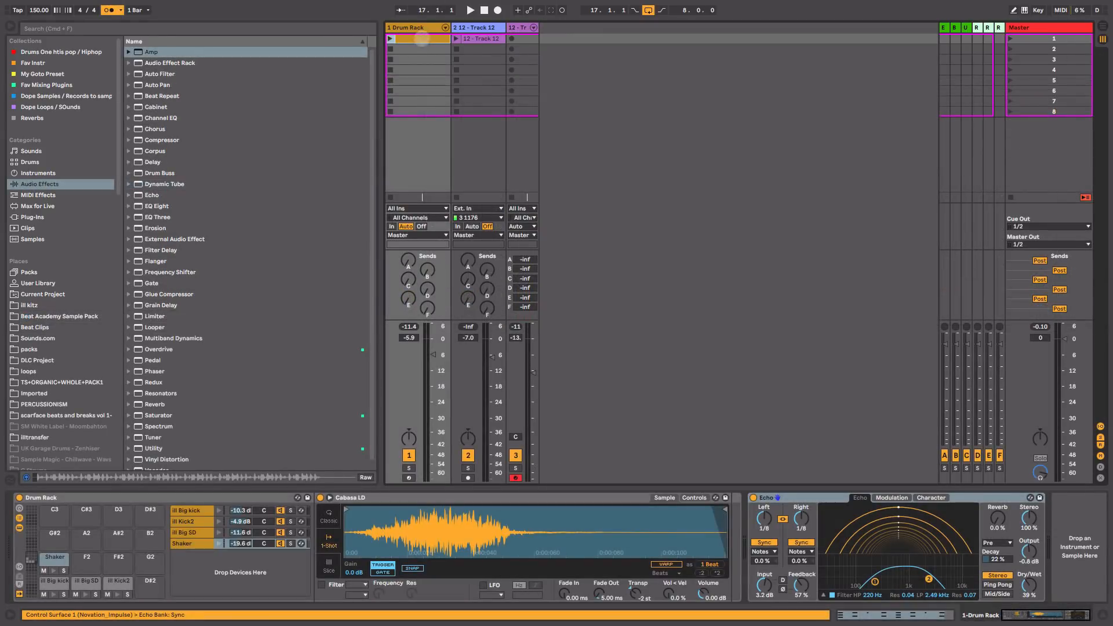
# Step: Move the Drum Rack clip into the Arrangement at bar 17 and loop it out to bar 25
pyautogui.click(423, 39)
pyautogui.click(422, 38)
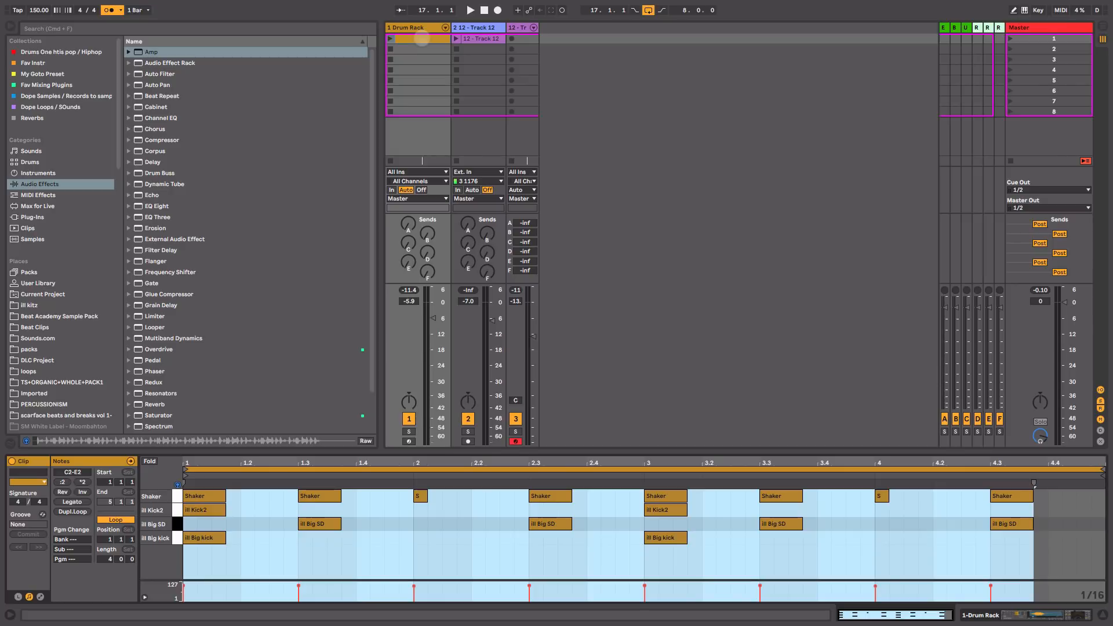
pyautogui.click(422, 39)
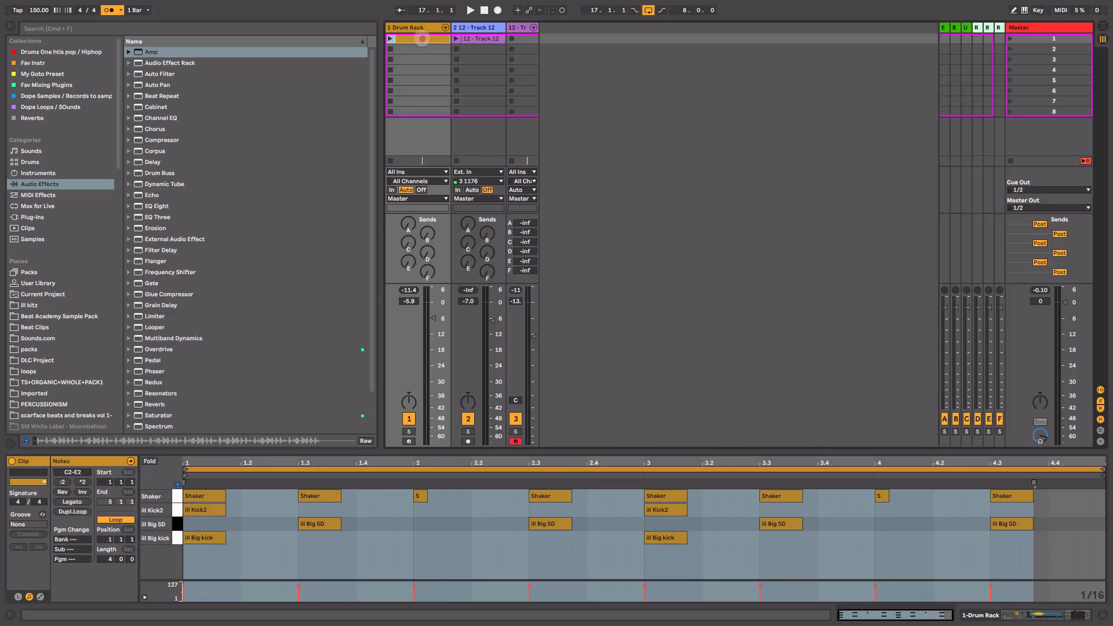
pyautogui.press('Tab')
pyautogui.moveTo(422, 39); pyautogui.dragTo(531, 95)
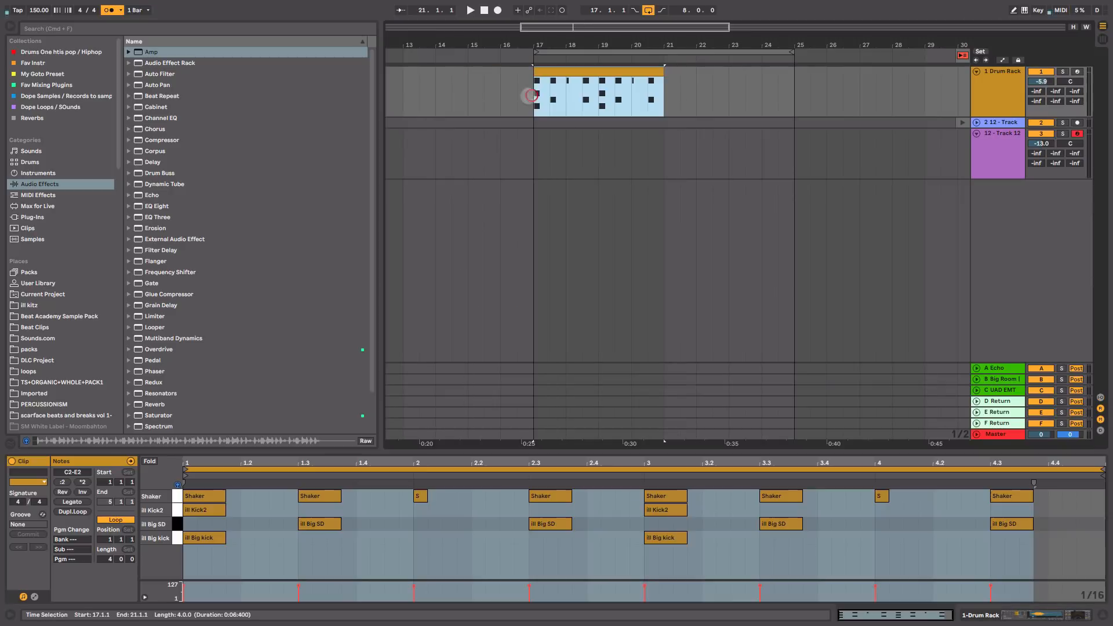
pyautogui.moveTo(661, 73); pyautogui.dragTo(793, 76)
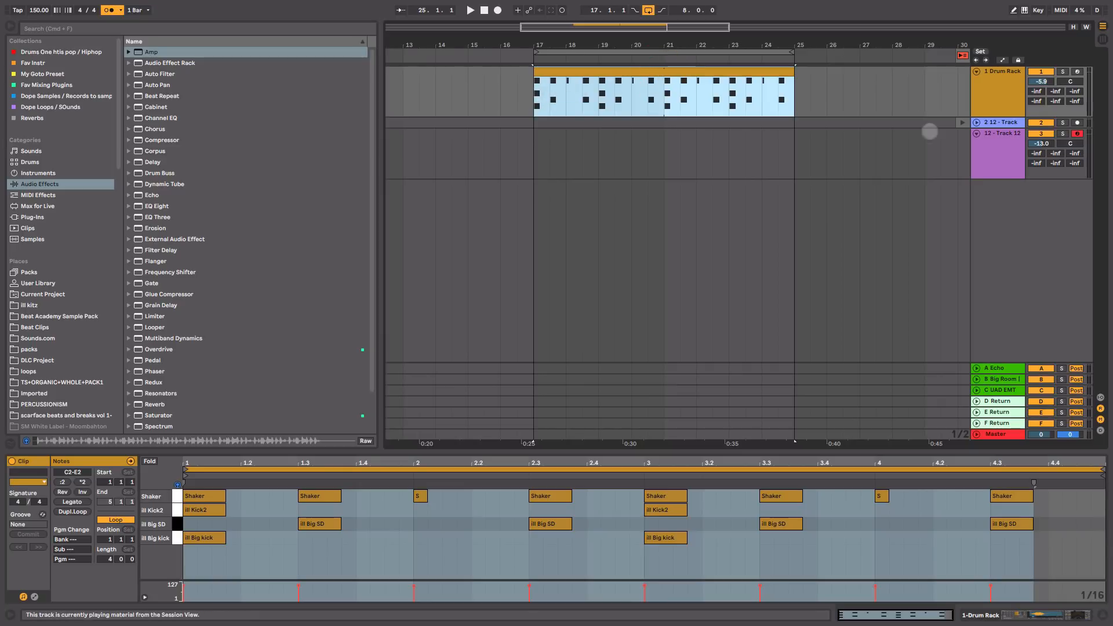
pyautogui.click(1001, 136)
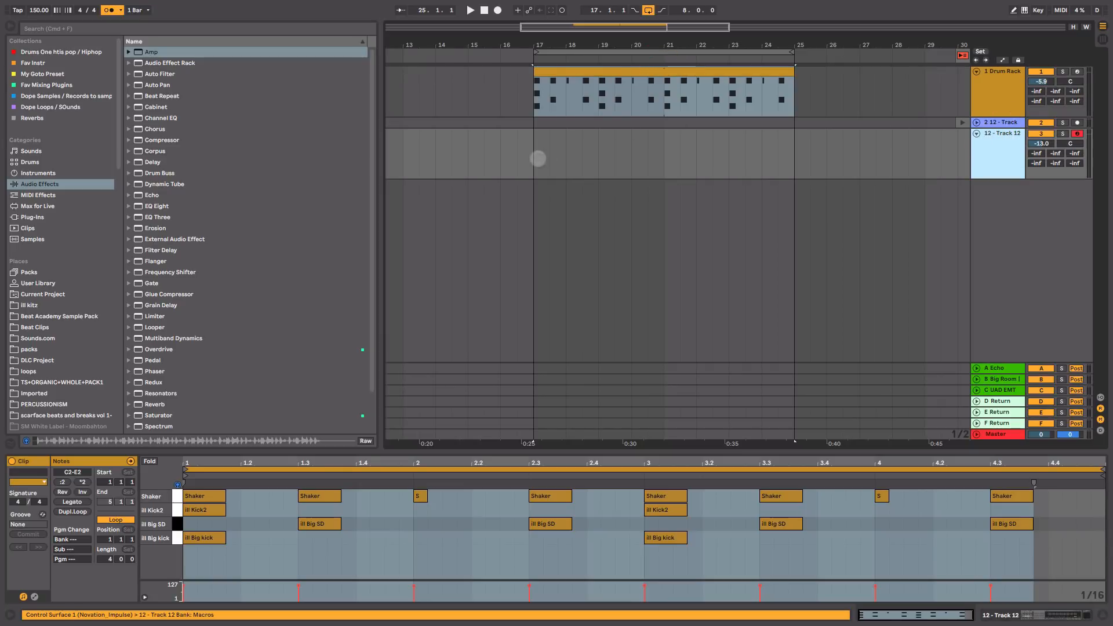
pyautogui.click(538, 159)
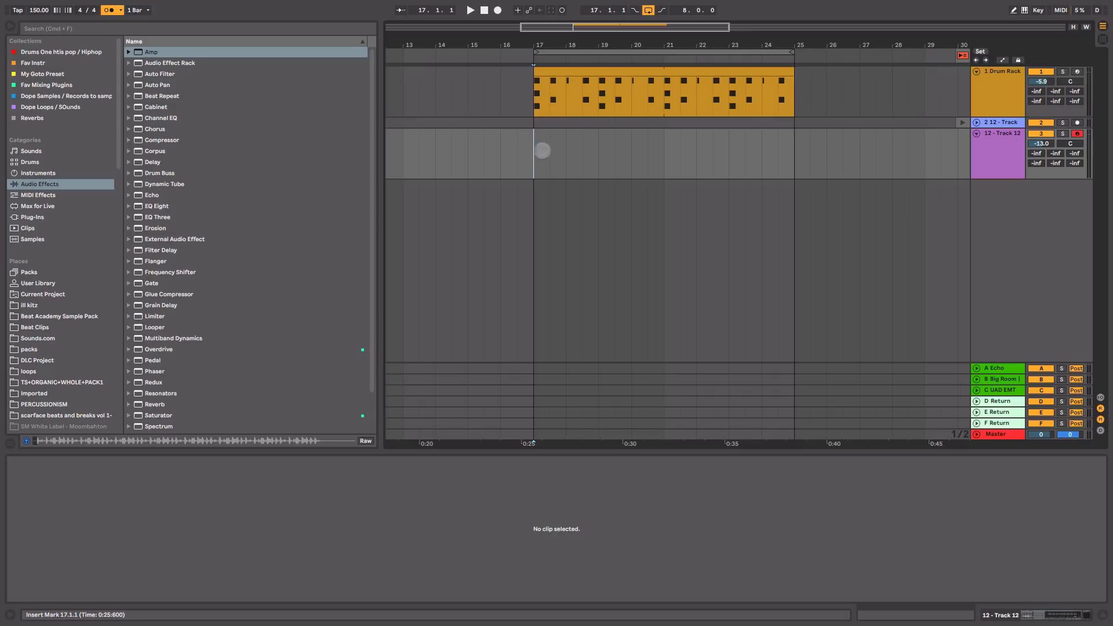
# Step: Record slice hits on Track 12 from bar 17 into a new MIDI clip
pyautogui.click(990, 158)
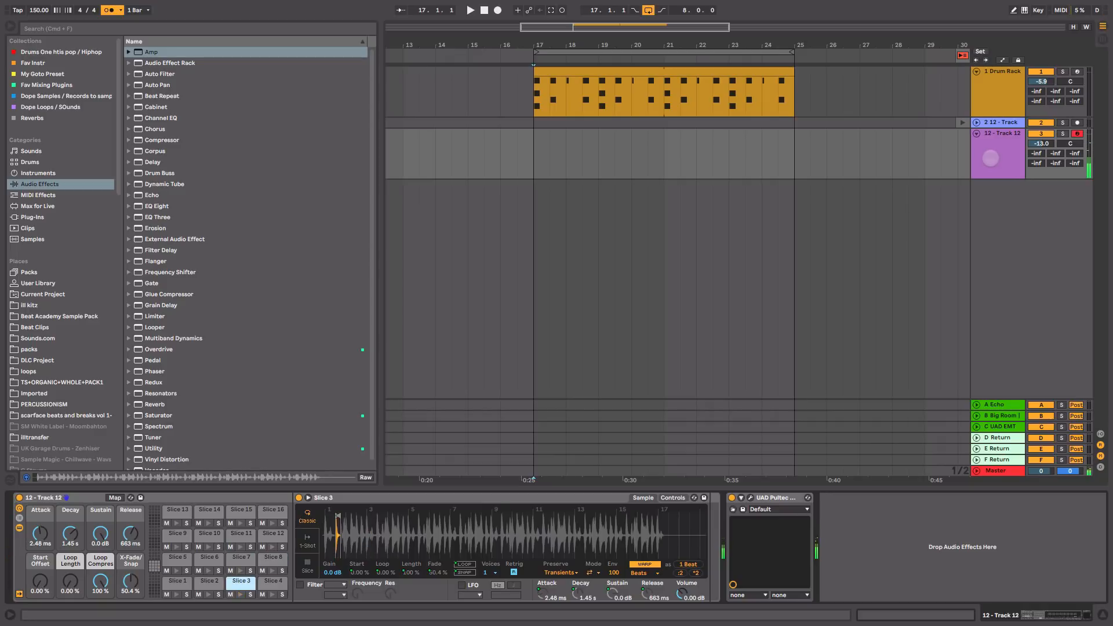
pyautogui.click(533, 142)
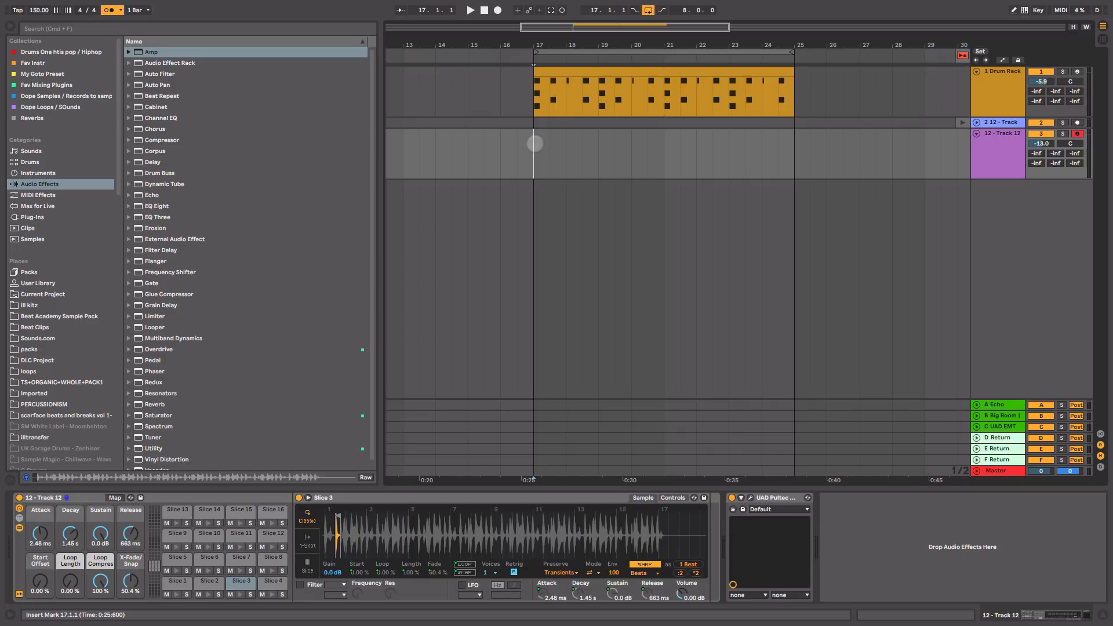
pyautogui.press('Tab')
pyautogui.press('Tab')
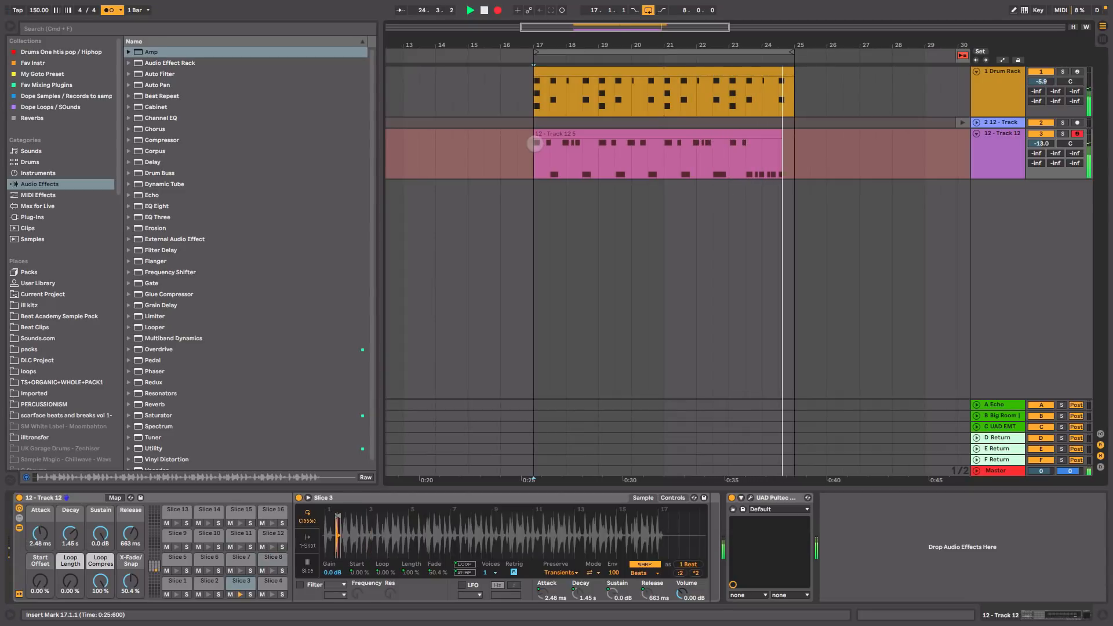
pyautogui.press('space')
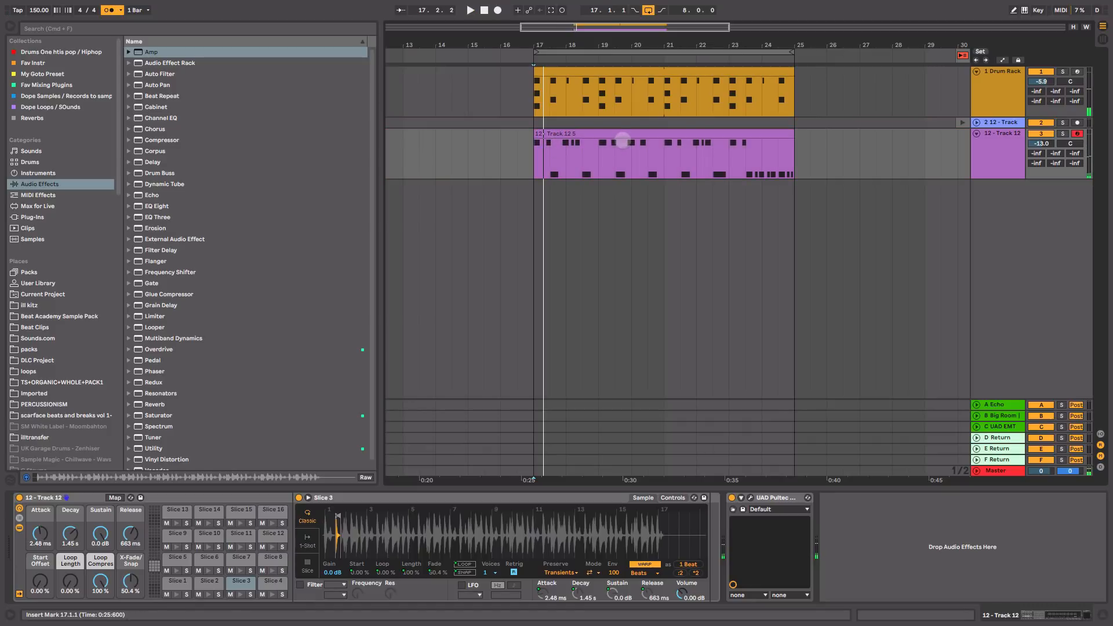
# Step: Open the recorded slice clip in an enlarged MIDI editor zoomed to the first four bars
pyautogui.doubleClick(623, 135)
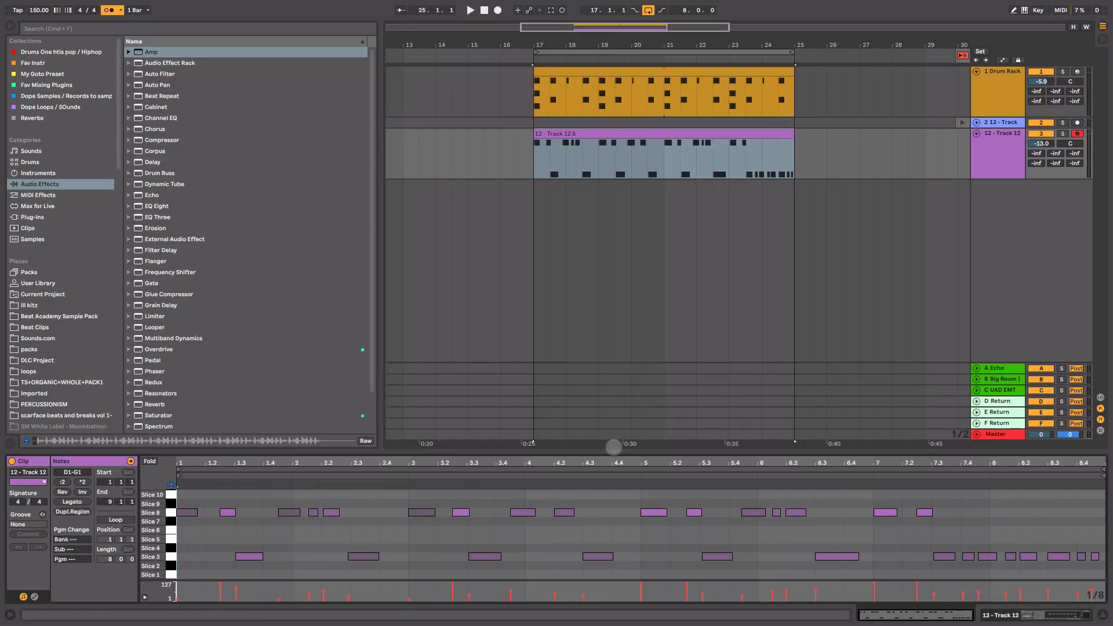
pyautogui.moveTo(610, 448); pyautogui.dragTo(621, 294)
pyautogui.moveTo(327, 304); pyautogui.dragTo(539, 335)
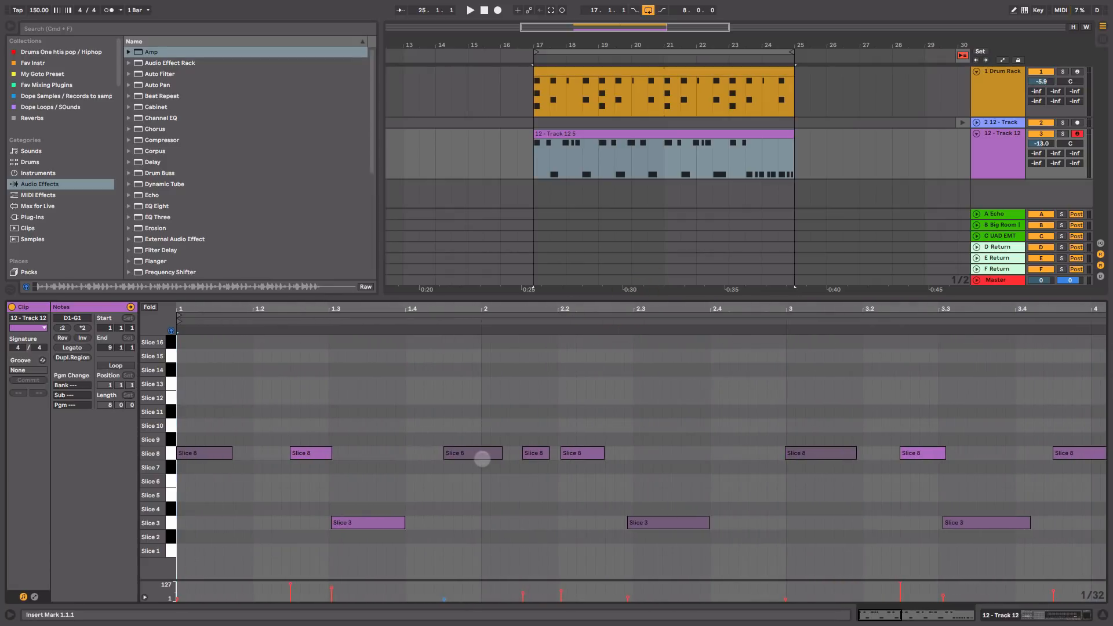
pyautogui.click(533, 505)
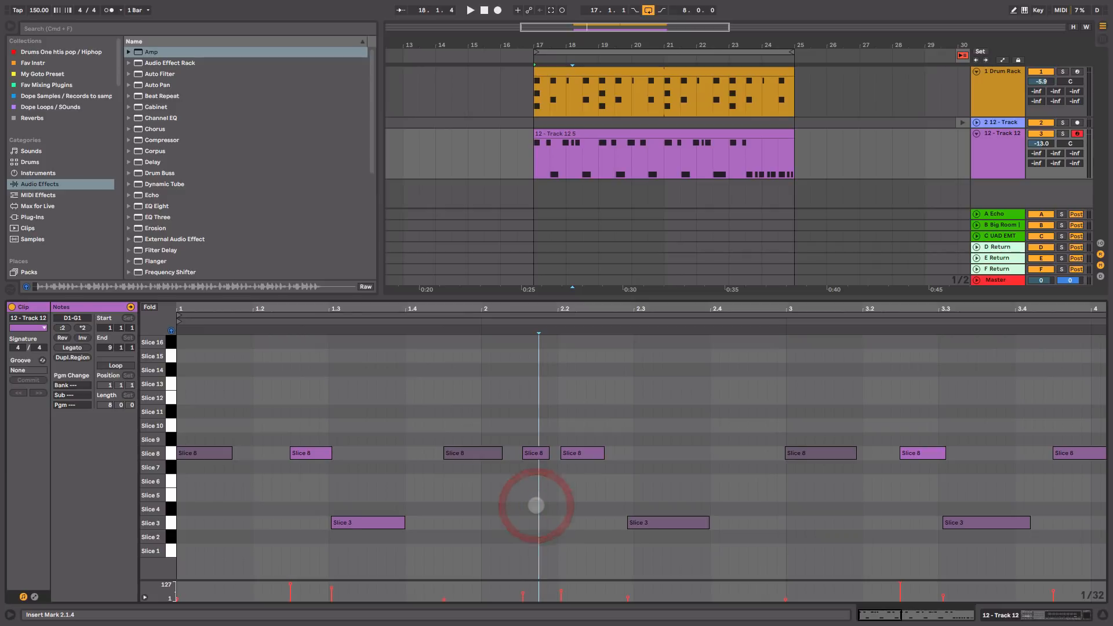
# Step: Select all notes, quantize them, and bring up Quantize Settings at 1/16, 46%
pyautogui.press('super+a')
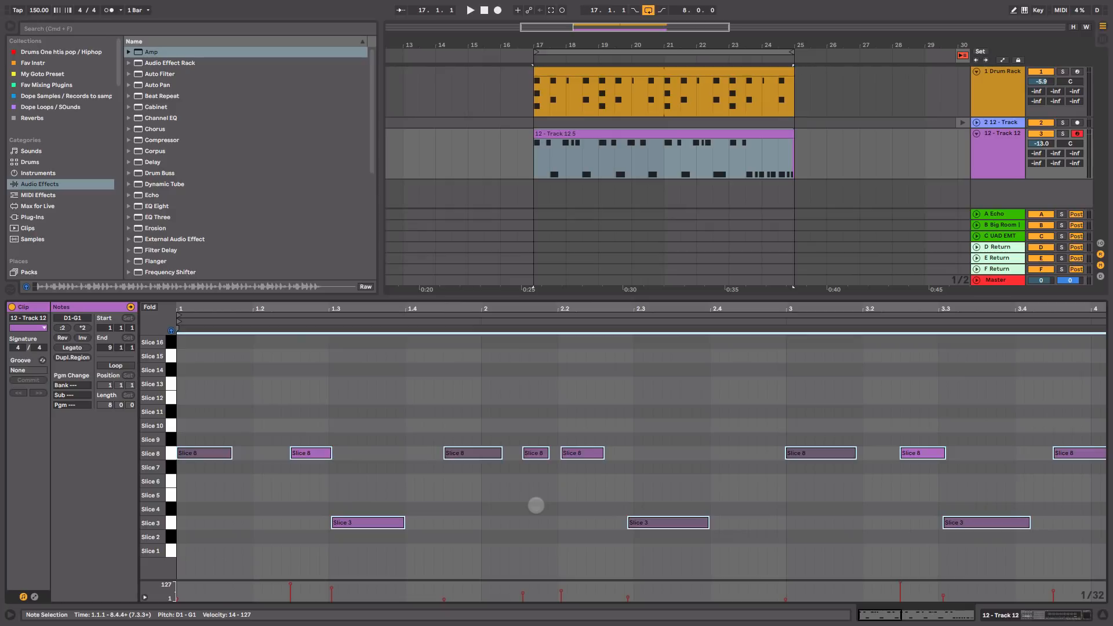
pyautogui.press('super+u')
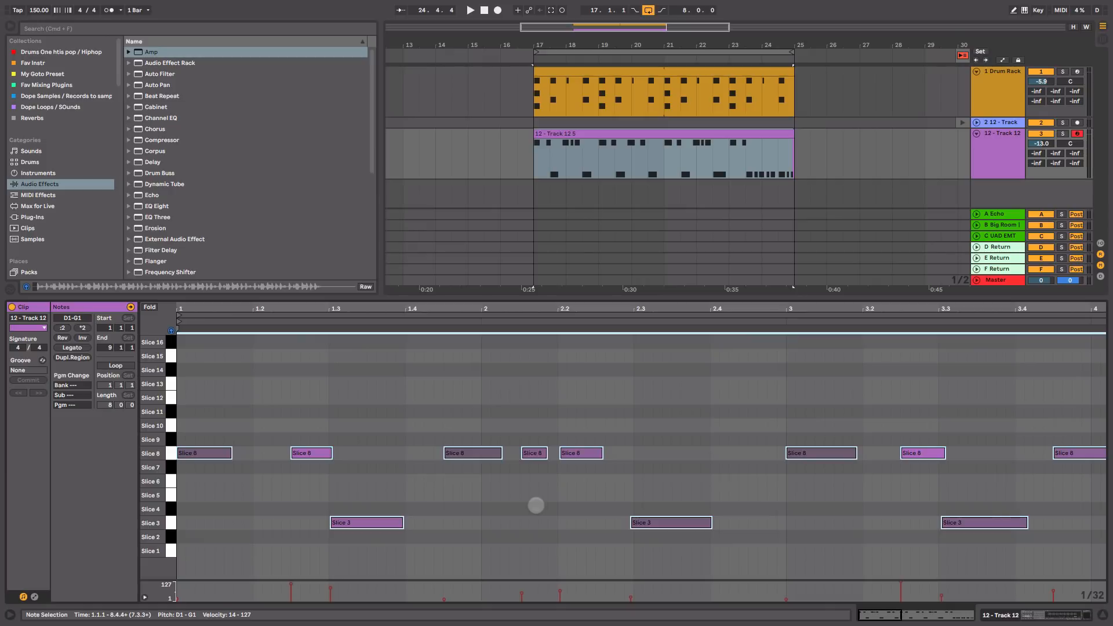
pyautogui.press('super+shift+u')
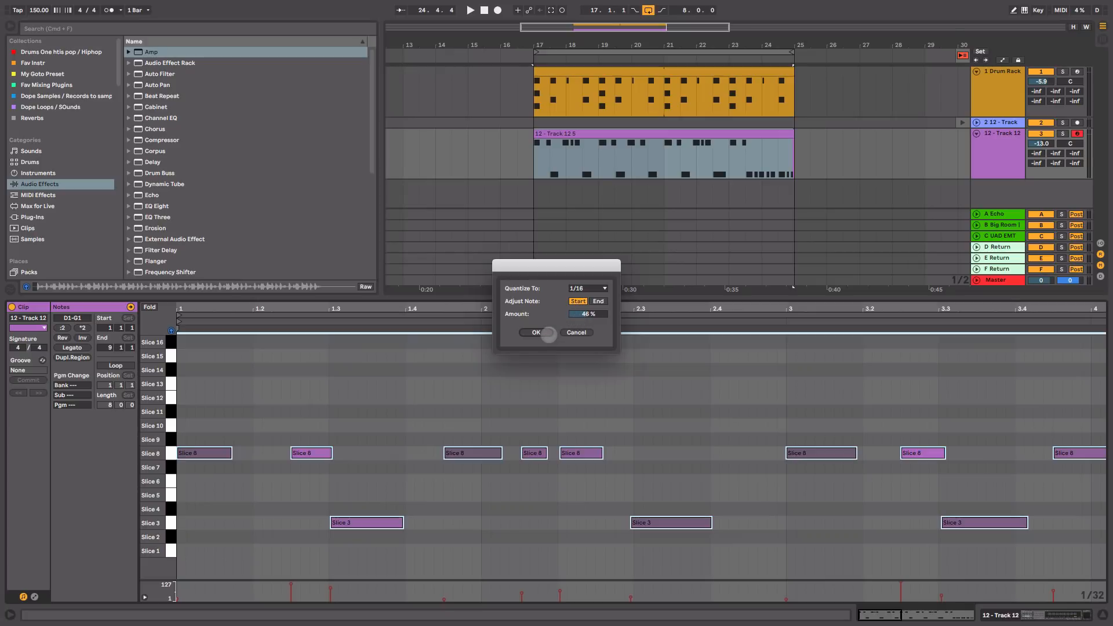
# Step: Confirm the 46% quantize, then solo Track 12 and play it
pyautogui.click(547, 335)
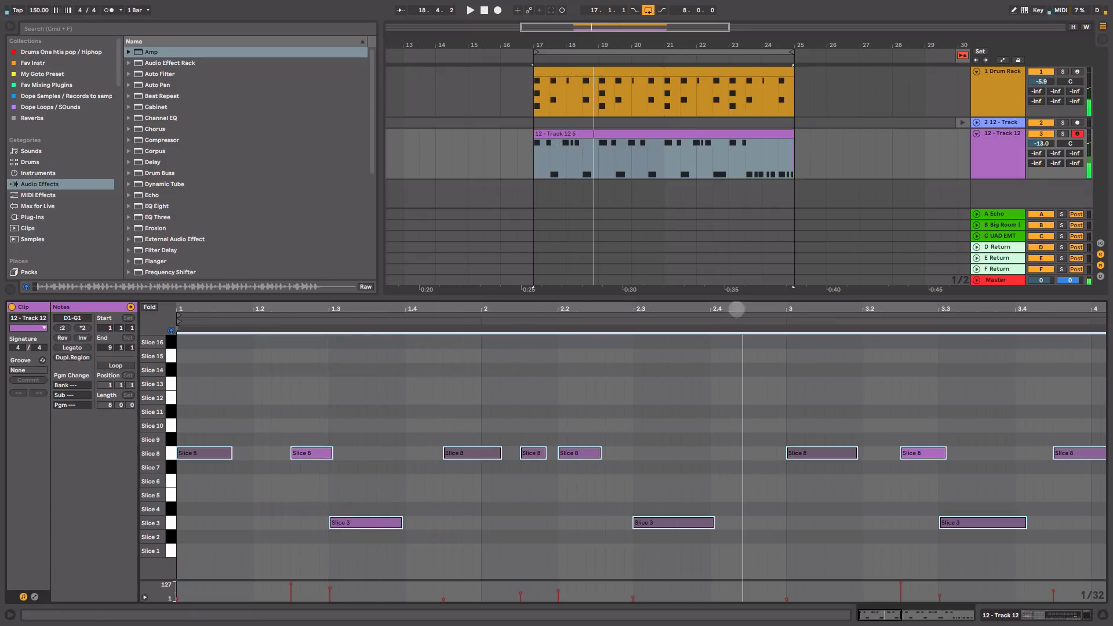
pyautogui.click(1063, 133)
pyautogui.click(995, 159)
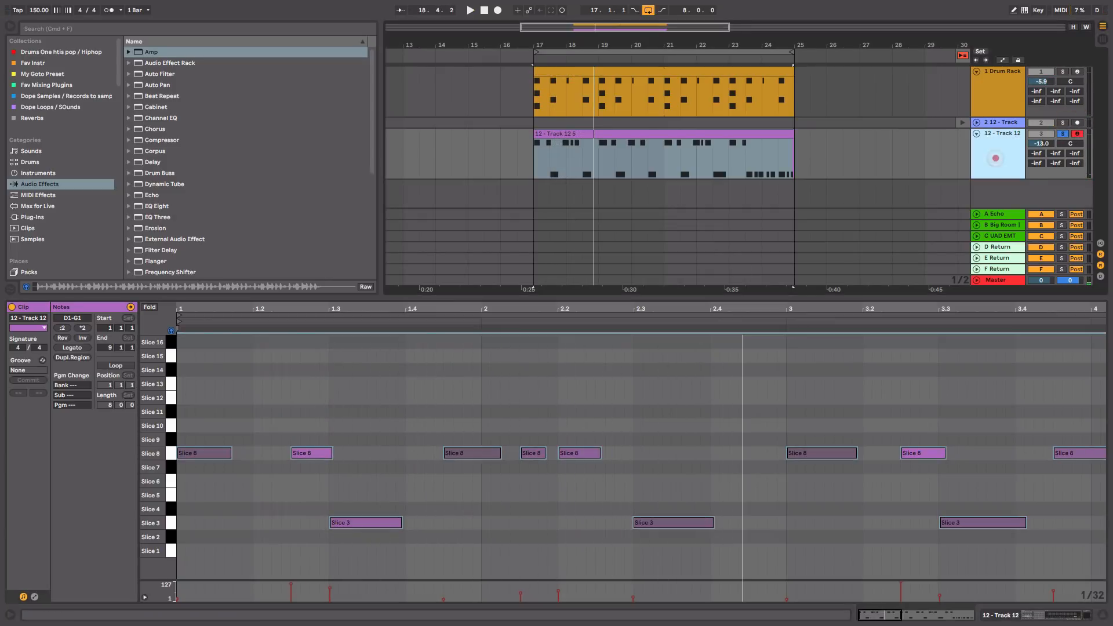
pyautogui.press('space')
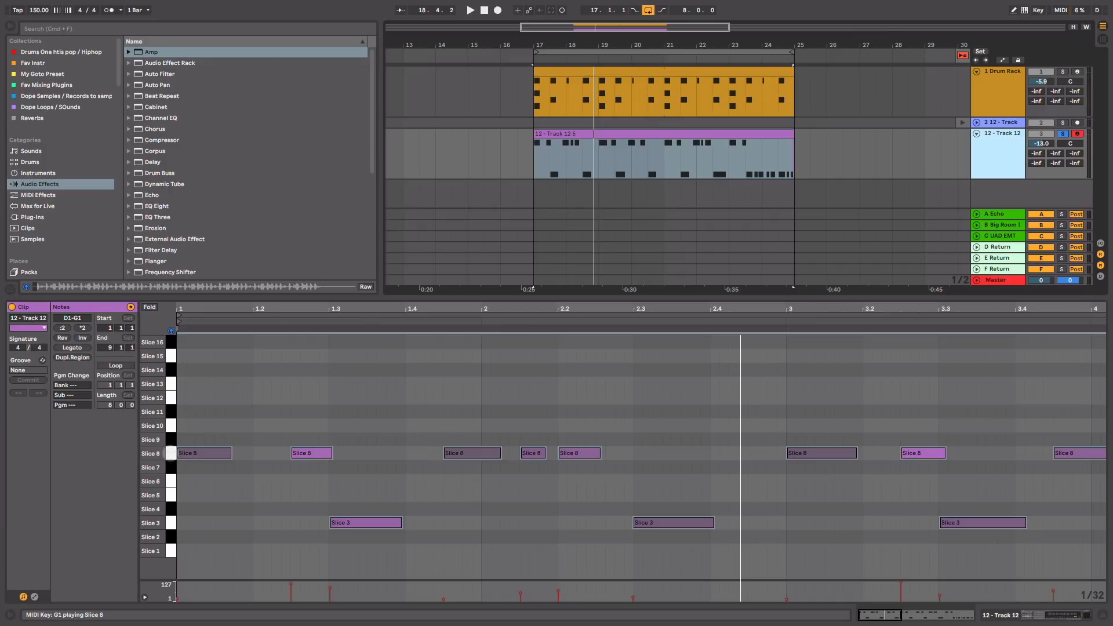
# Step: Select all Slice 8 notes and audition them during playback
pyautogui.click(170, 453)
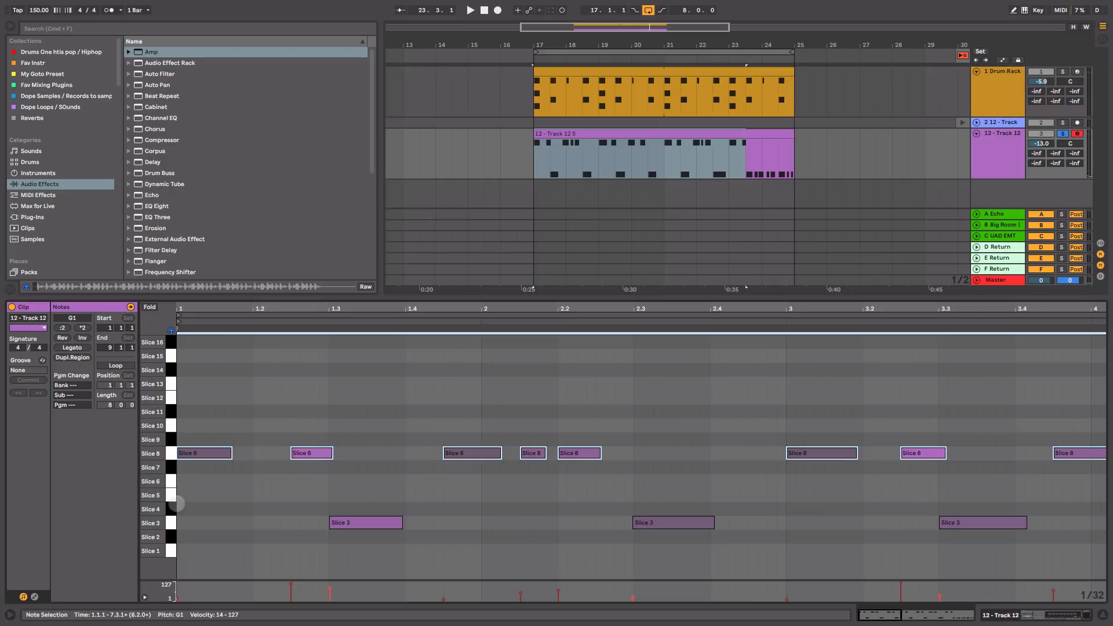
pyautogui.press('space')
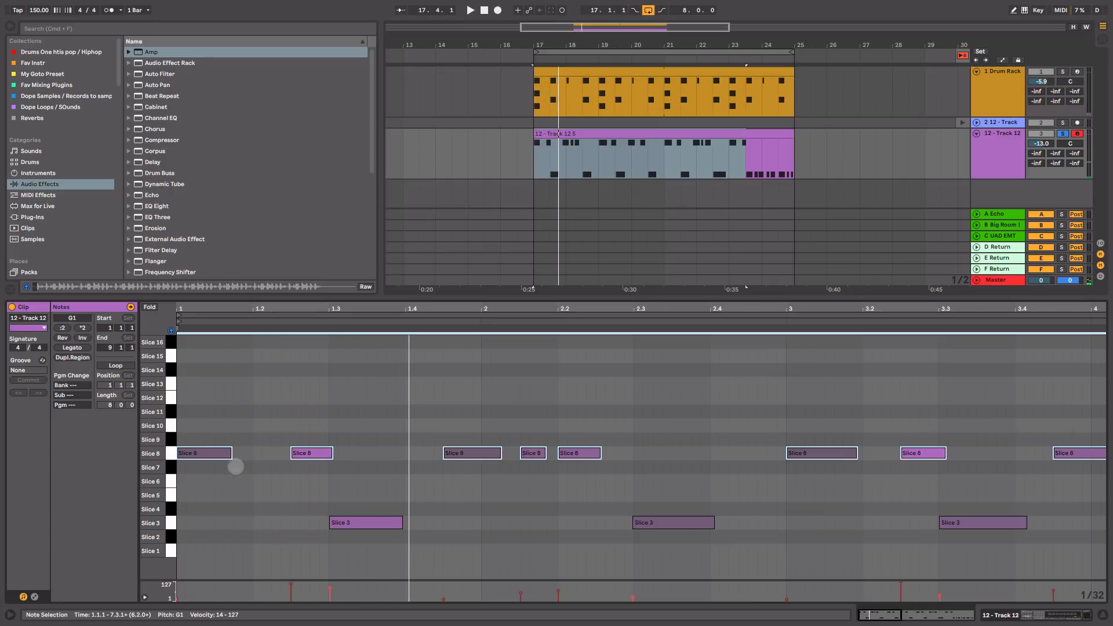
pyautogui.click(211, 444)
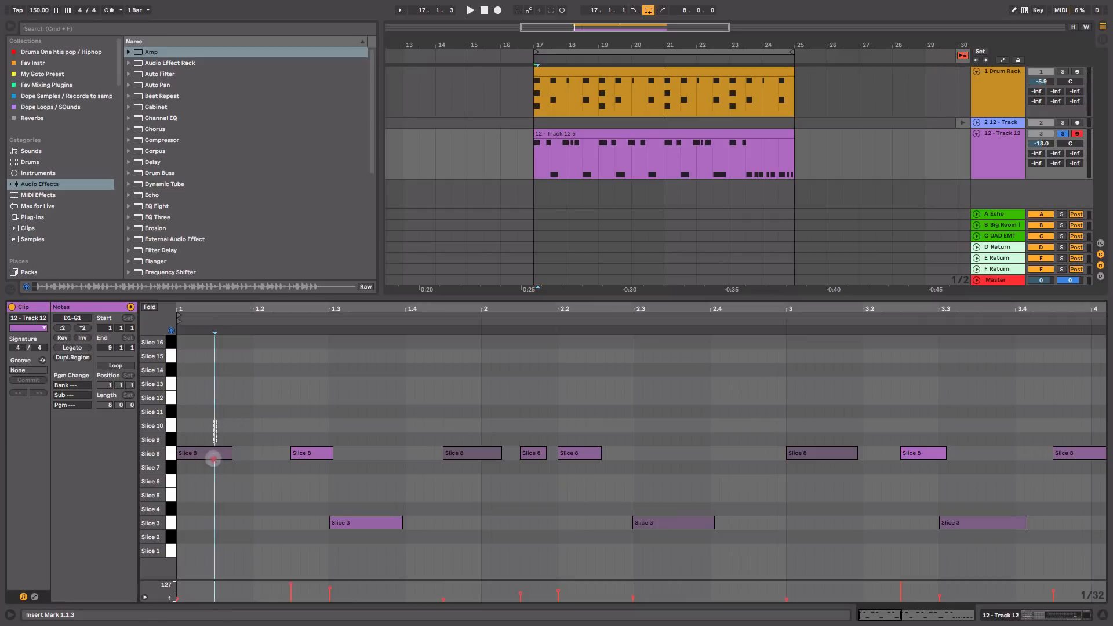
# Step: Add a Slice 2 note running from beat 1.2 to 1.3, checking it by playback
pyautogui.click(213, 466)
pyautogui.click(312, 453)
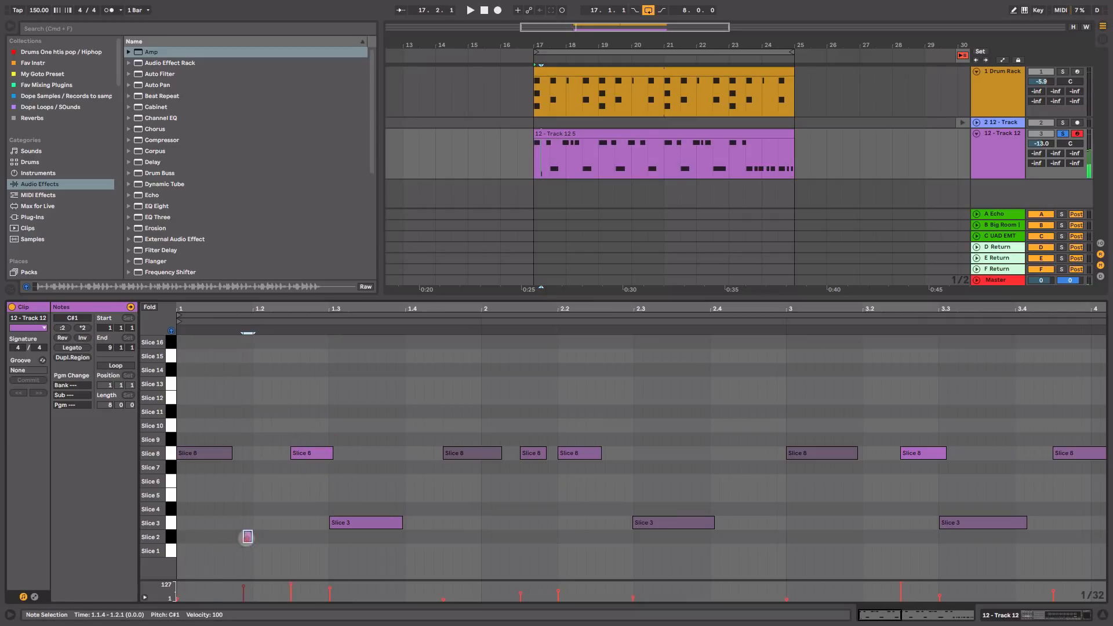
pyautogui.doubleClick(243, 538)
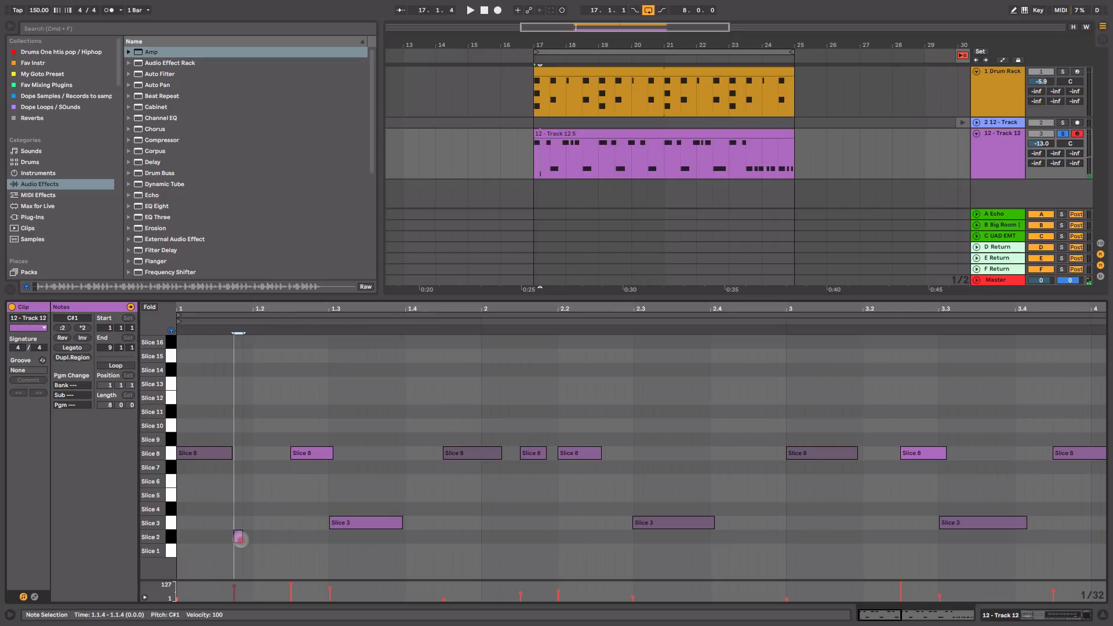
pyautogui.moveTo(242, 538); pyautogui.dragTo(330, 546)
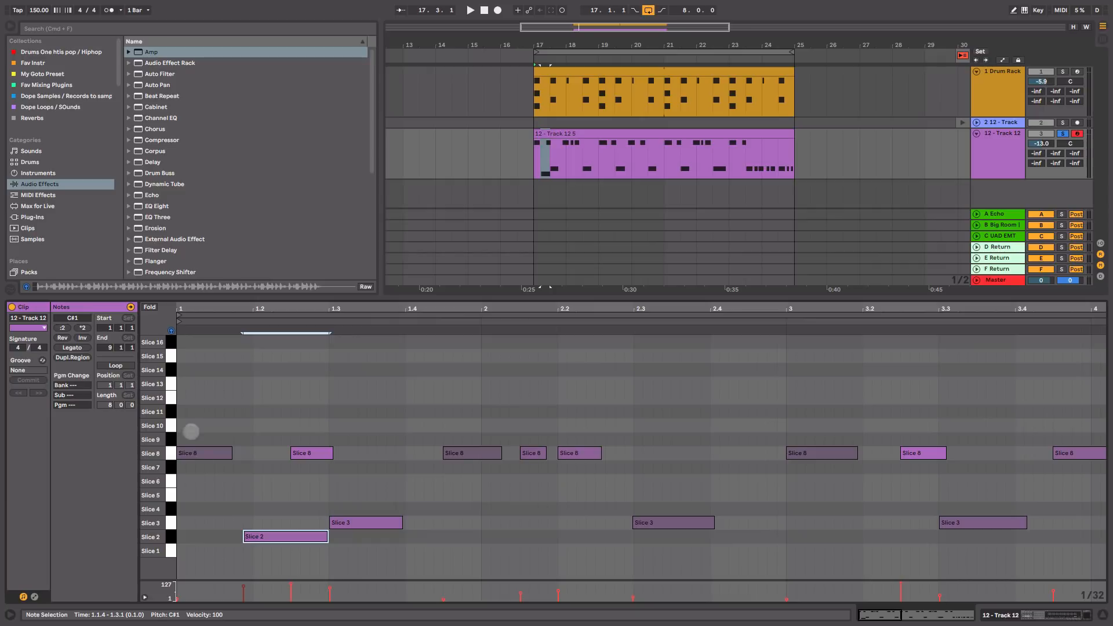
pyautogui.press('space')
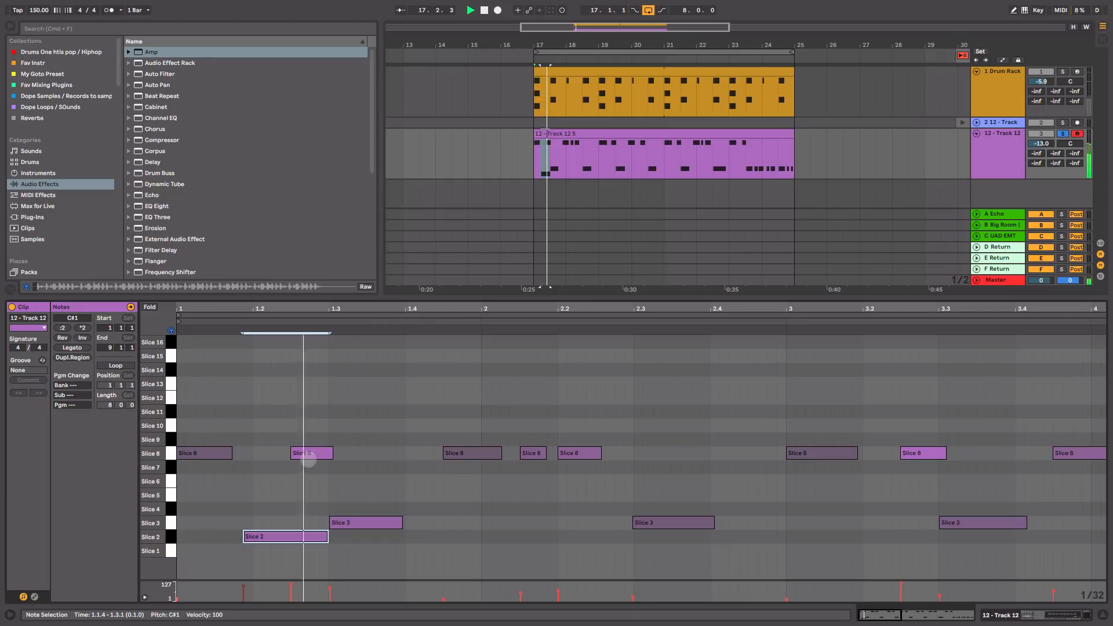
pyautogui.press('space')
pyautogui.moveTo(251, 538); pyautogui.dragTo(260, 538)
pyautogui.press('space')
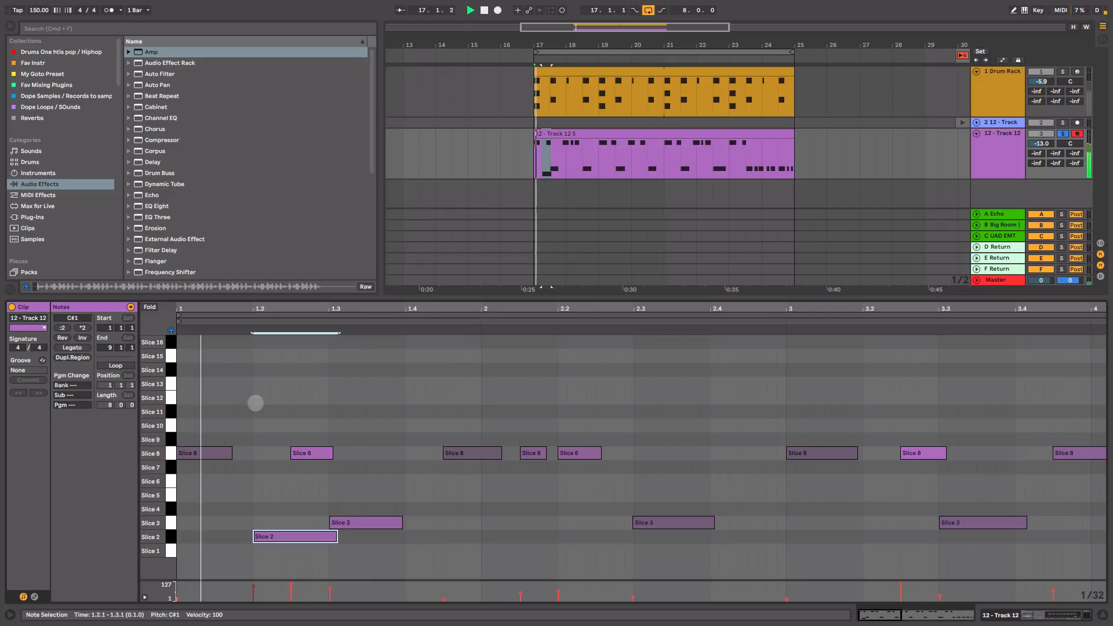
pyautogui.press('space')
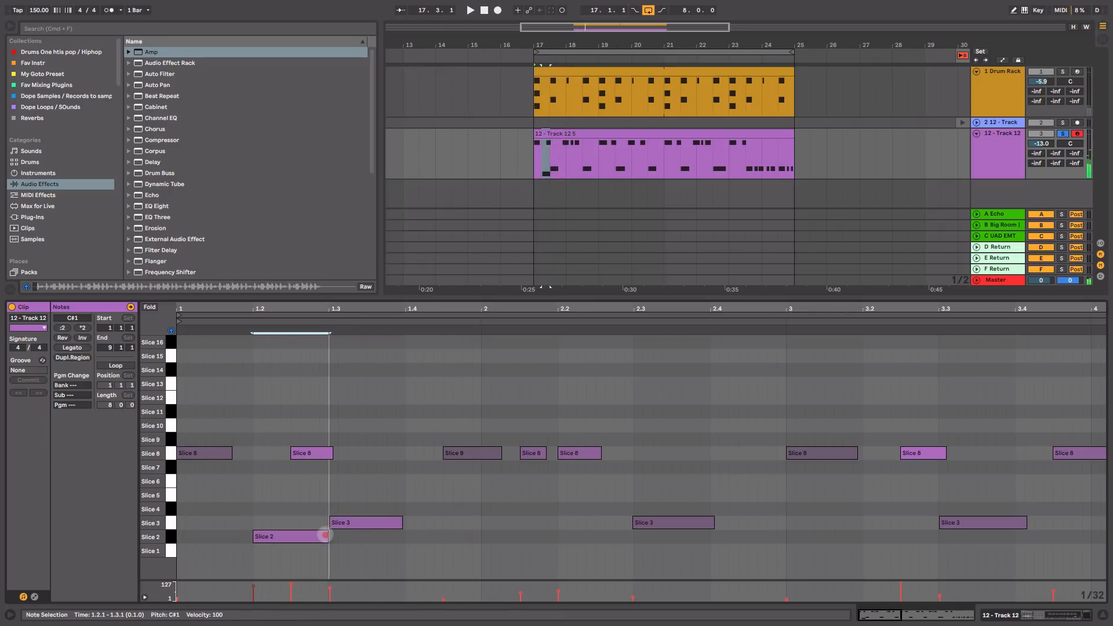
pyautogui.moveTo(337, 535); pyautogui.dragTo(327, 534)
pyautogui.press('space')
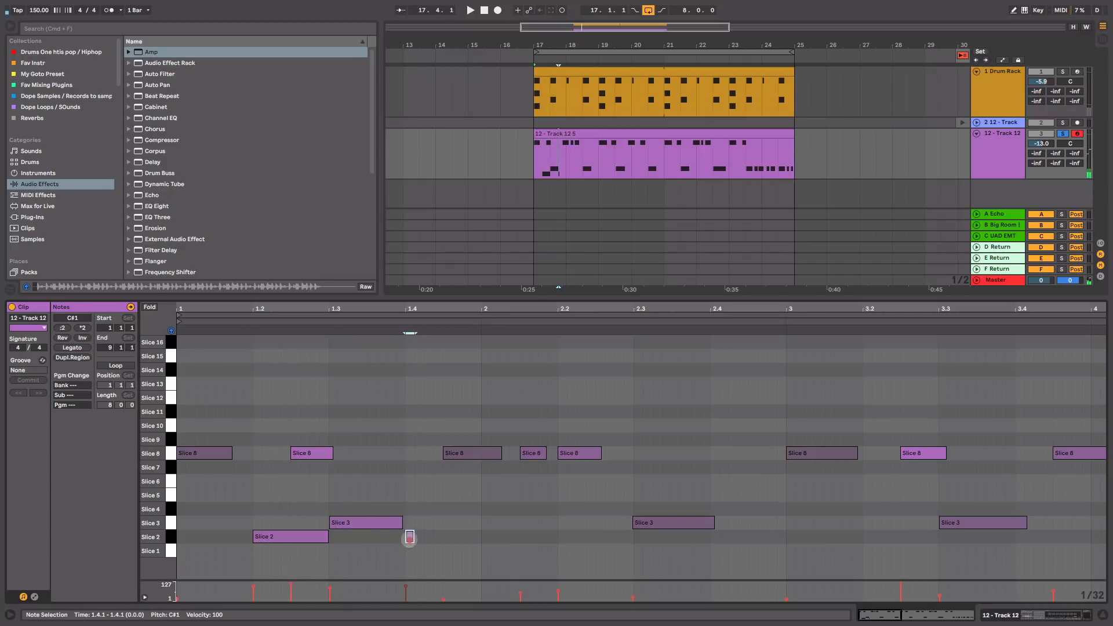
# Step: Add Slice 2 notes at beats 1.4, 1 and 1.3, then draw them through bars 2–4
pyautogui.moveTo(409, 536)
pyautogui.mouseDown()
pyautogui.moveTo(491, 558)
pyautogui.moveTo(479, 557)
pyautogui.mouseUp()
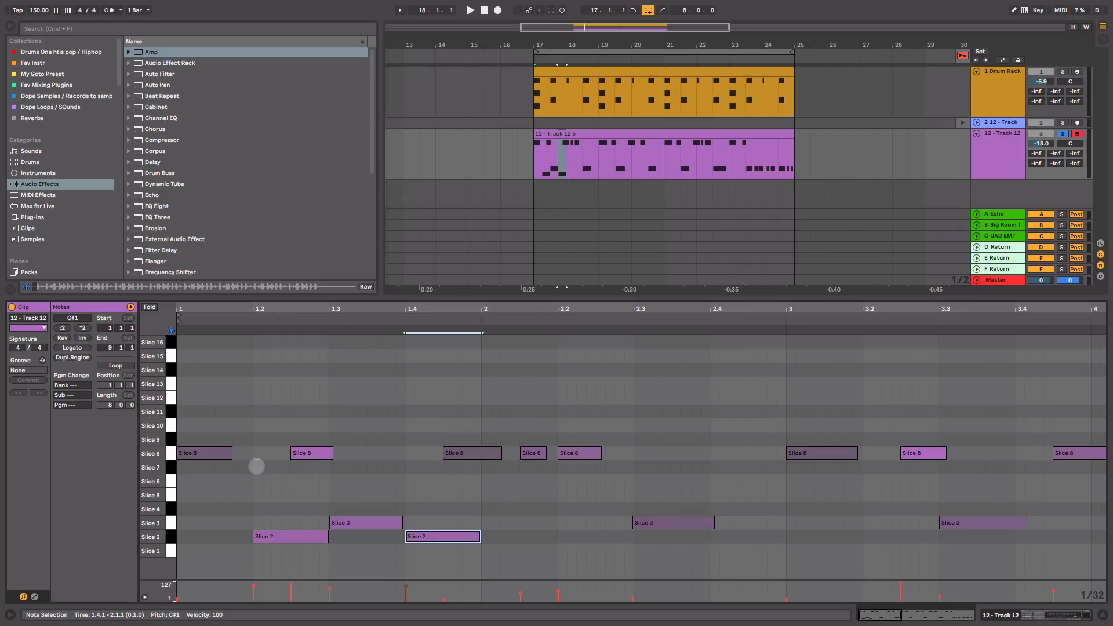
pyautogui.press('space')
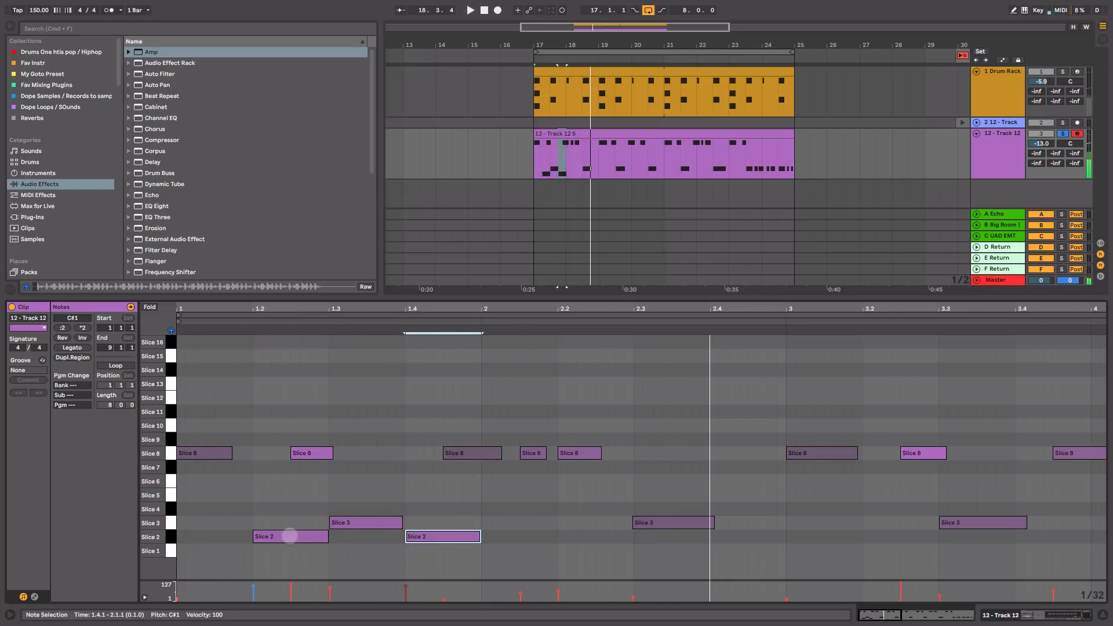
pyautogui.moveTo(286, 537); pyautogui.dragTo(365, 543)
pyautogui.press('space')
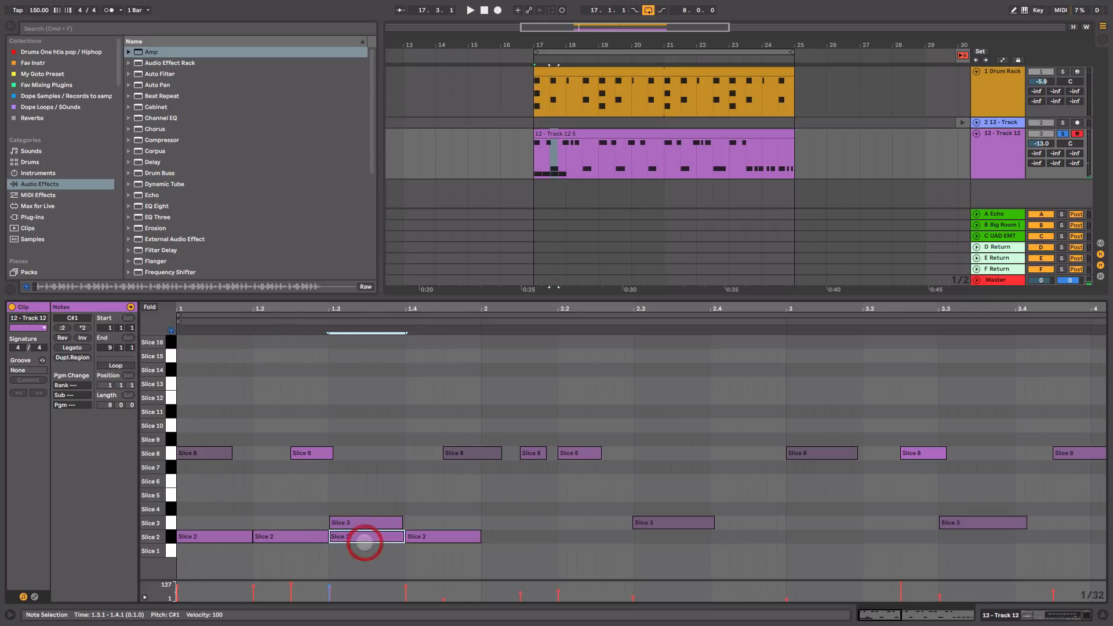
pyautogui.press('space')
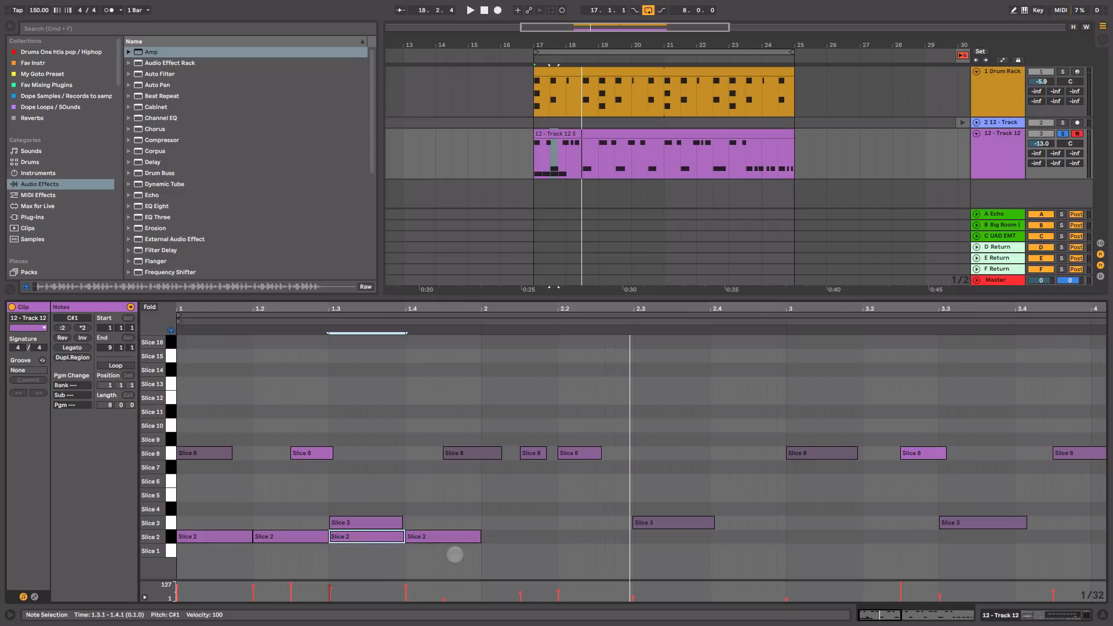
pyautogui.click(455, 555)
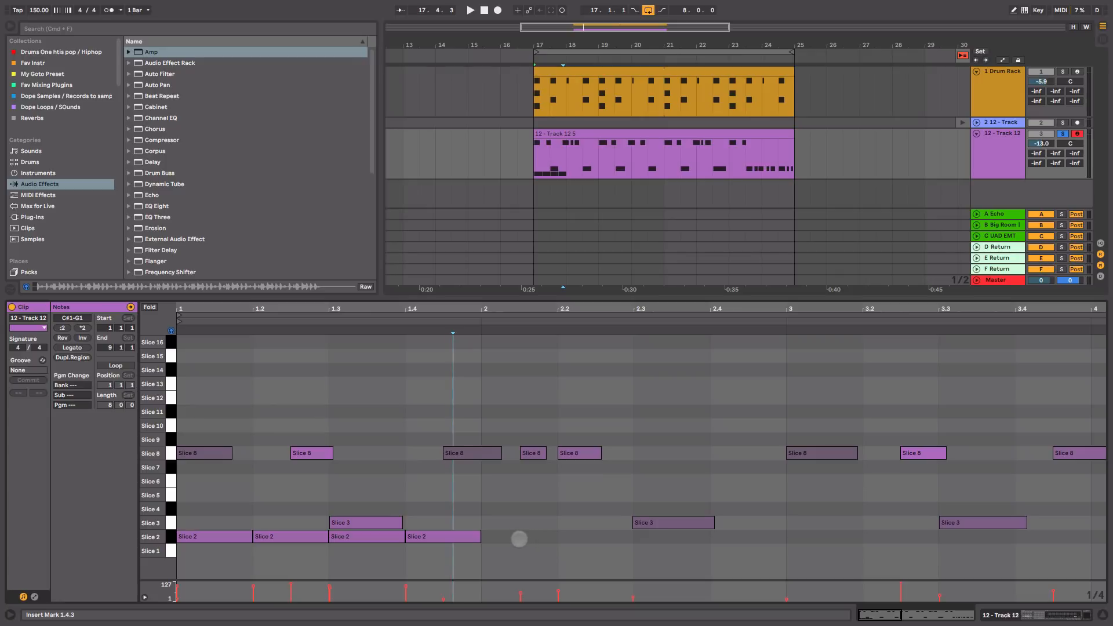
pyautogui.moveTo(516, 537); pyautogui.dragTo(1063, 537)
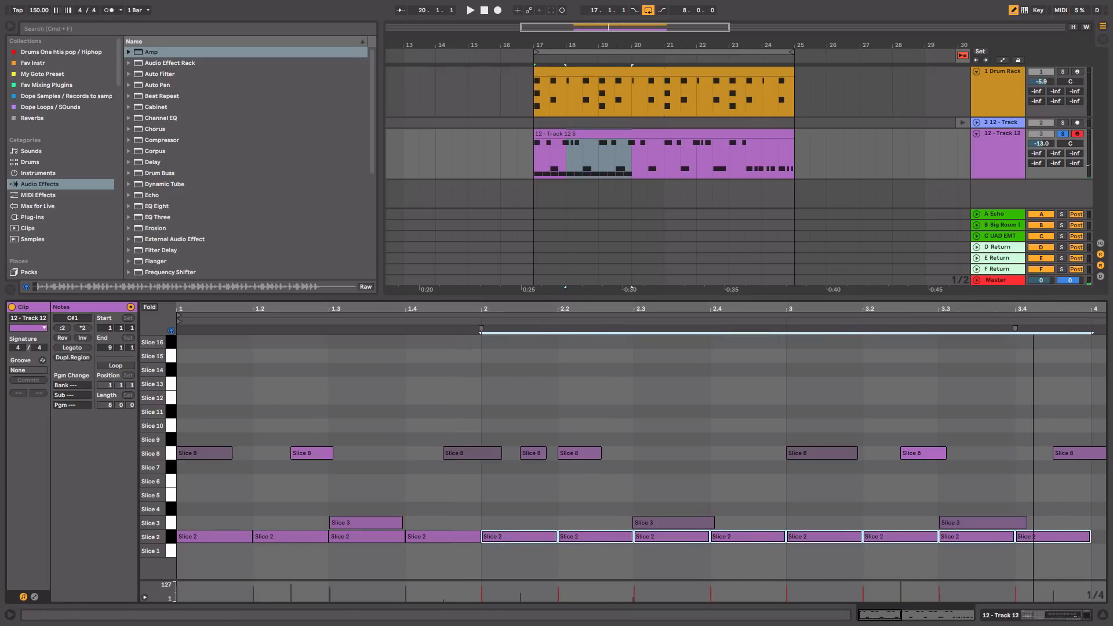
# Step: Draw Slice 2 notes from bar 4 to bar 8, select them all and play the beat
pyautogui.moveTo(1033, 309); pyautogui.dragTo(503, 308)
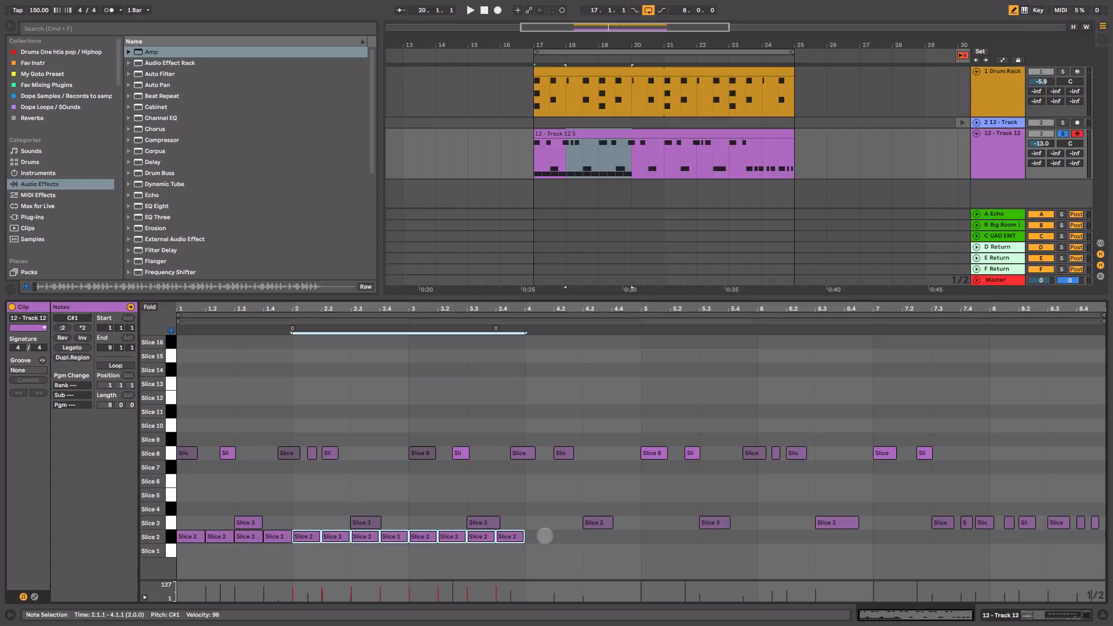
pyautogui.moveTo(545, 537); pyautogui.dragTo(1111, 547)
pyautogui.press('space')
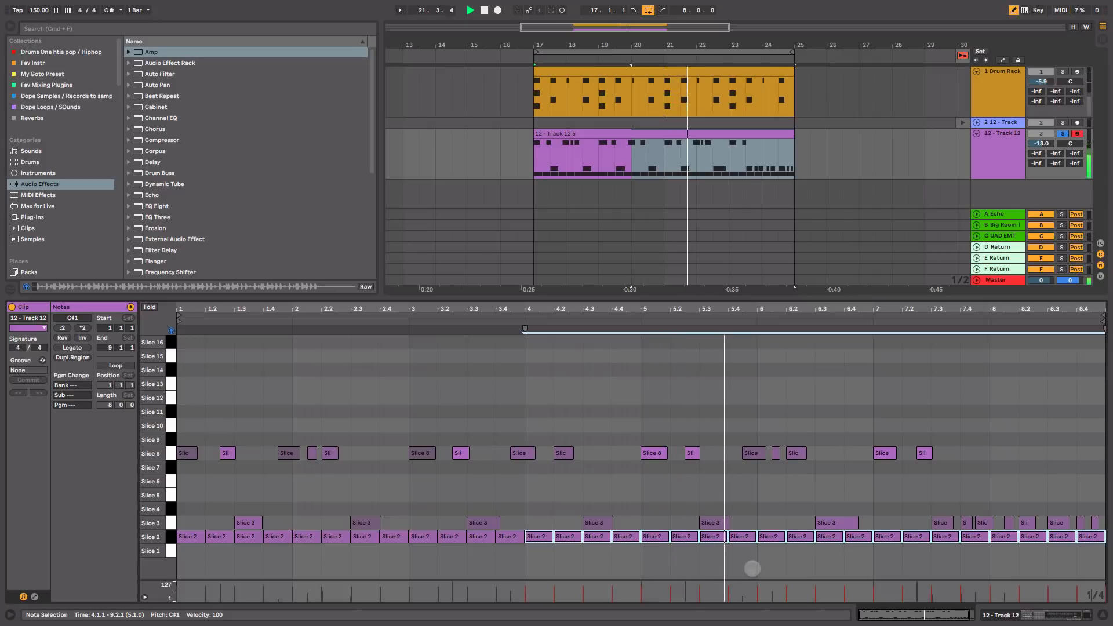
pyautogui.press('space')
pyautogui.click(168, 537)
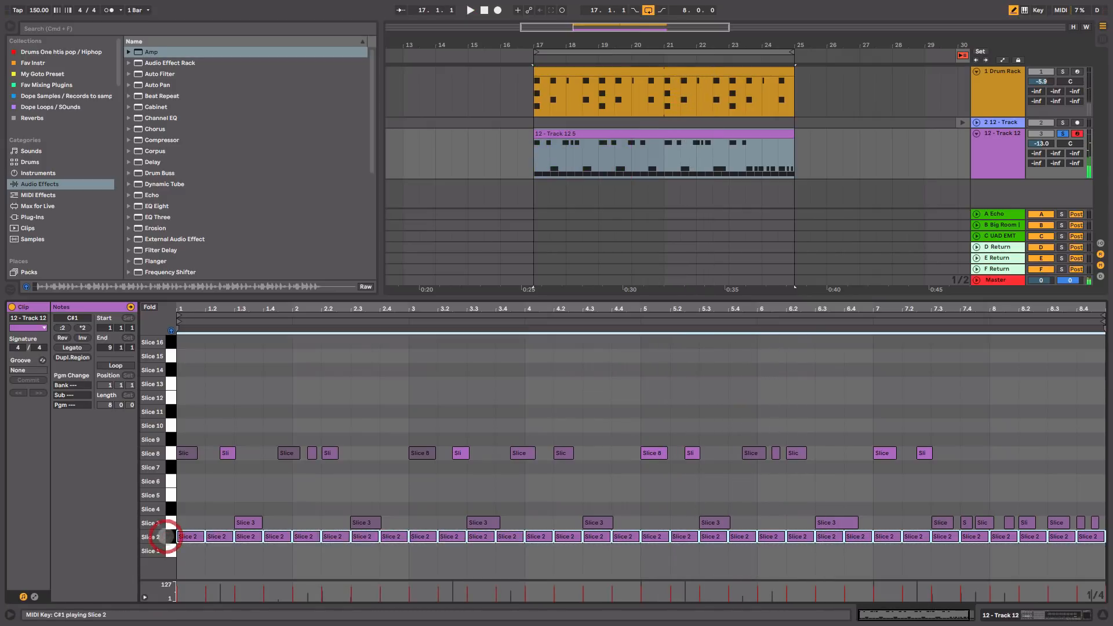
pyautogui.press('space')
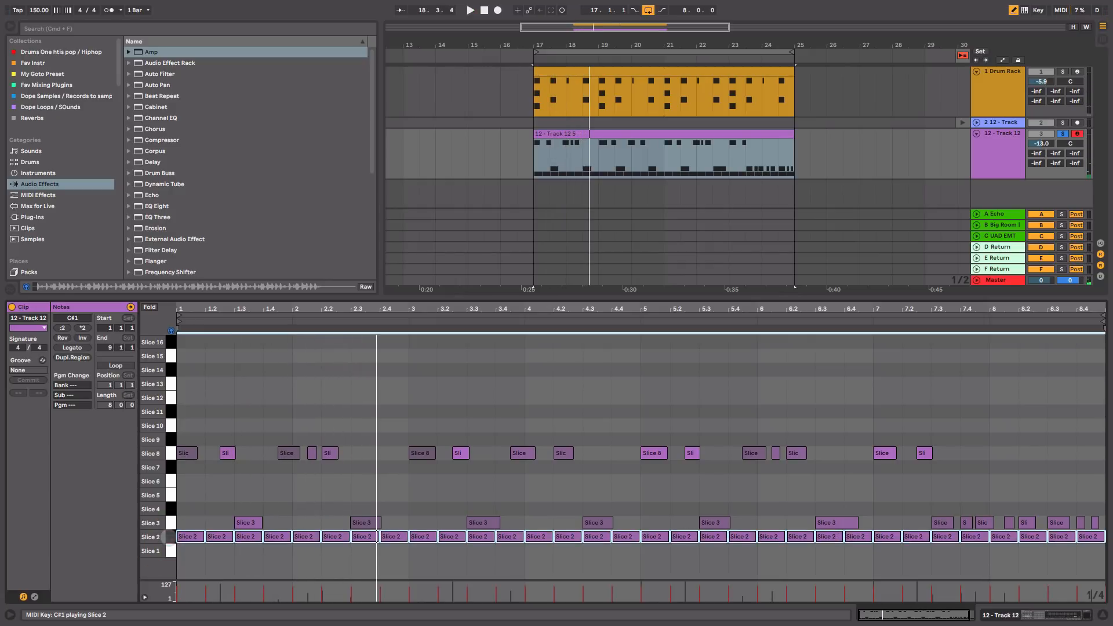
pyautogui.press('space')
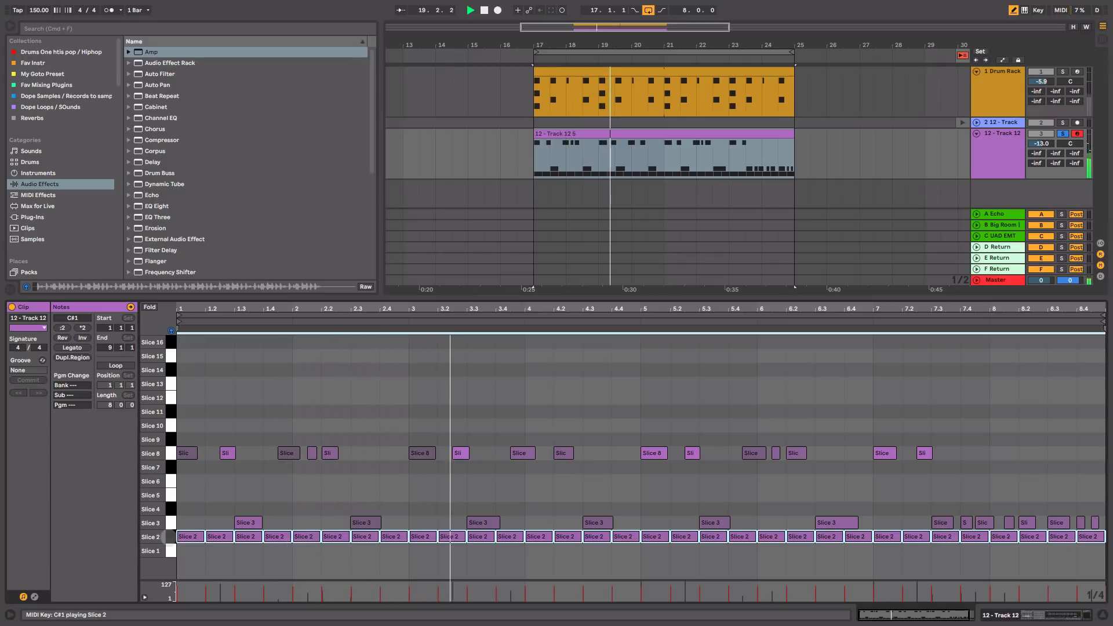
pyautogui.moveTo(282, 307); pyautogui.dragTo(410, 342)
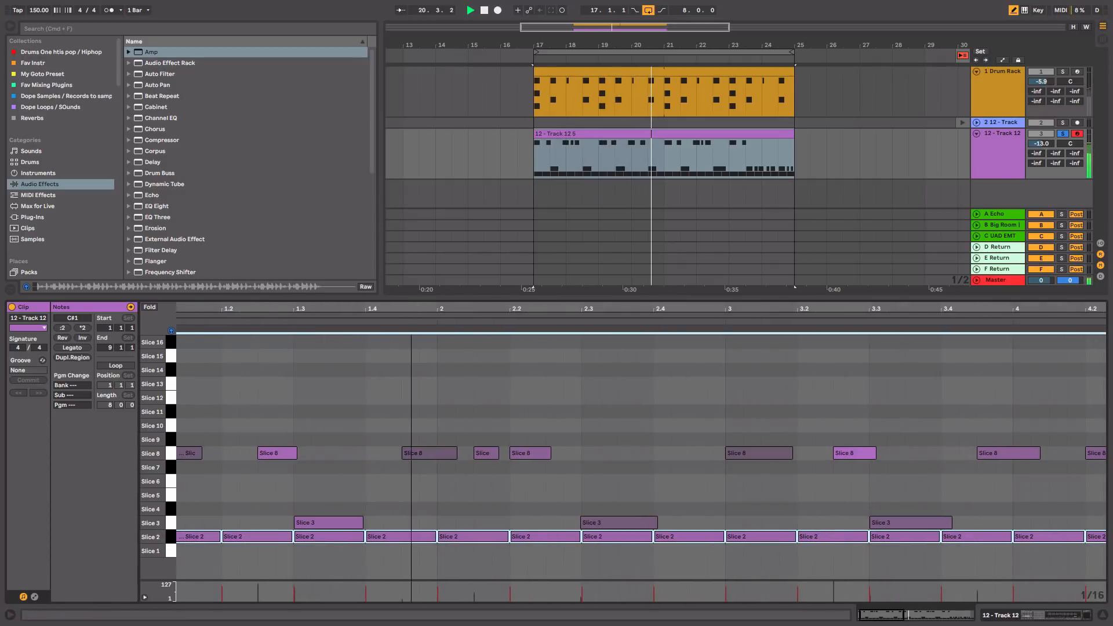
# Step: Shorten a Slice 8 note to end at bar 2 and add a short Slice 8 hit at bar 2
pyautogui.click(456, 438)
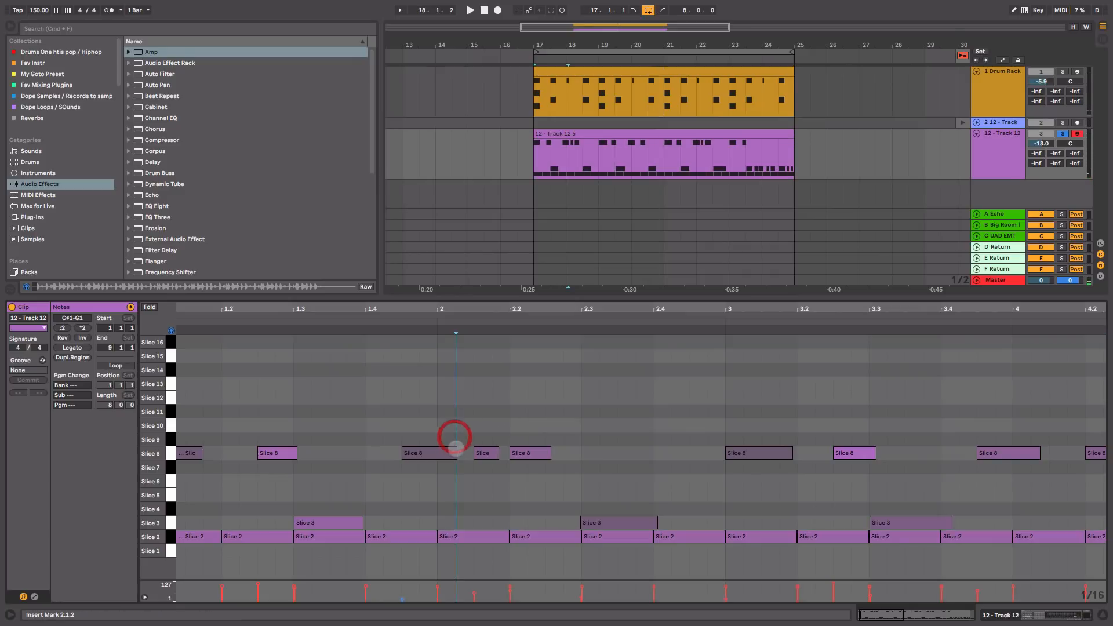
pyautogui.moveTo(455, 453); pyautogui.dragTo(422, 454)
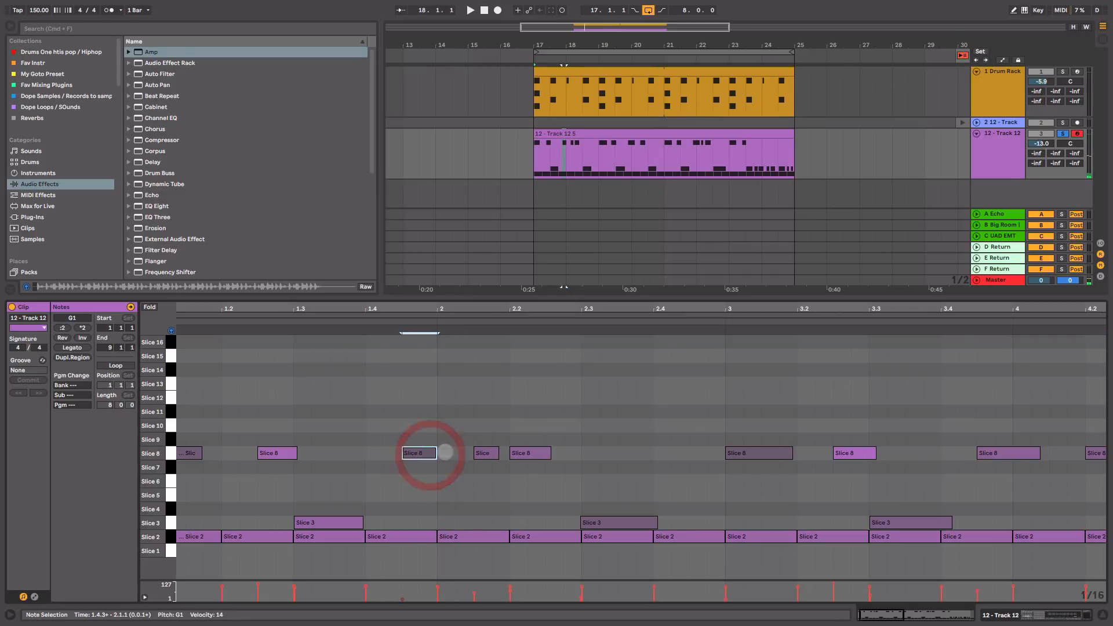
pyautogui.doubleClick(447, 453)
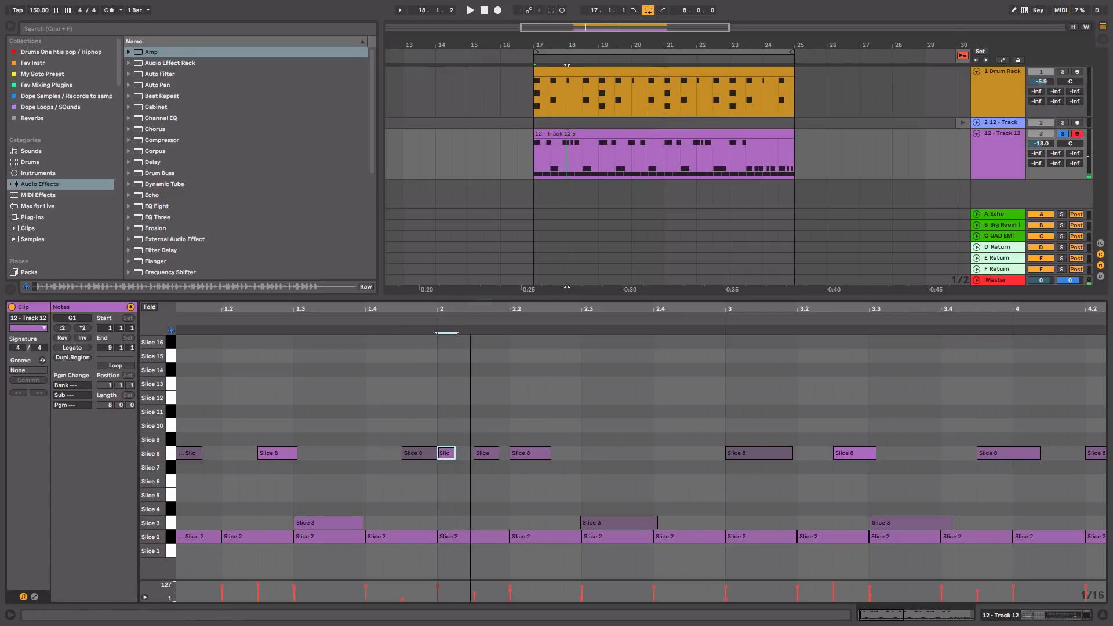
pyautogui.moveTo(469, 332); pyautogui.dragTo(362, 330)
pyautogui.press('space')
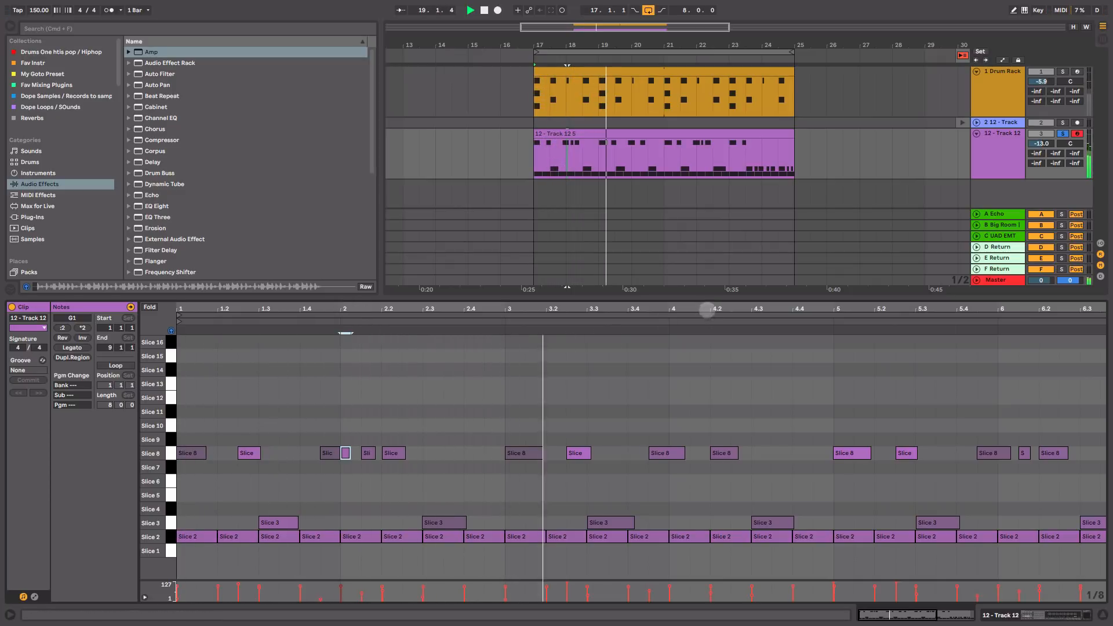
pyautogui.moveTo(632, 306); pyautogui.dragTo(638, 306)
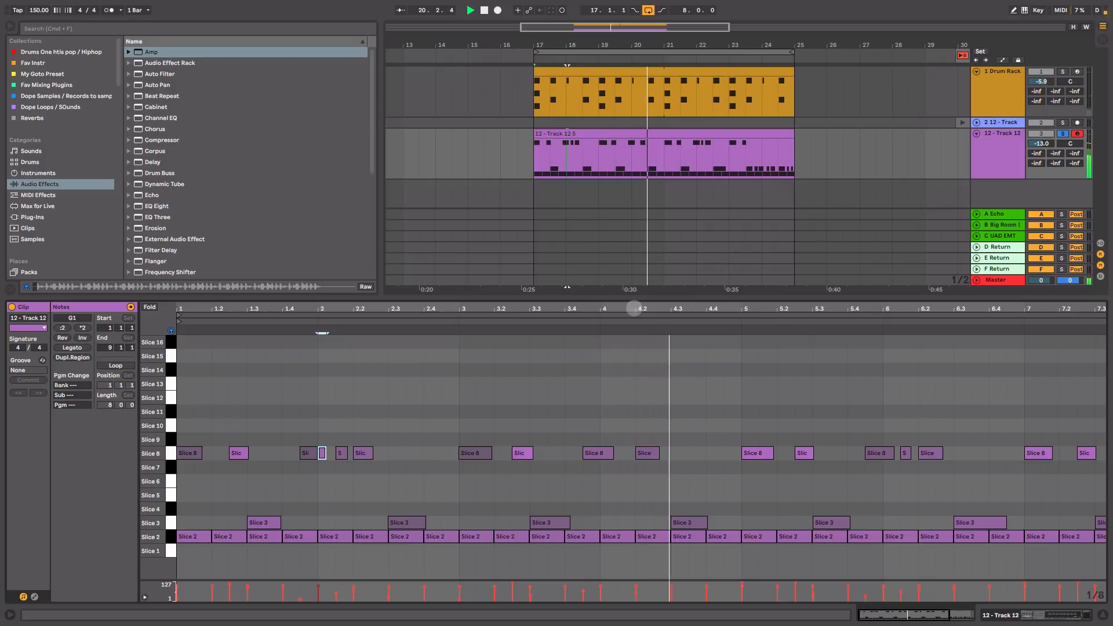
pyautogui.press('space')
# Step: Duplicate the bars 1–4 Slice 8 notes into bars 5–8, then delete the two near bar 8
pyautogui.moveTo(735, 454); pyautogui.dragTo(187, 451)
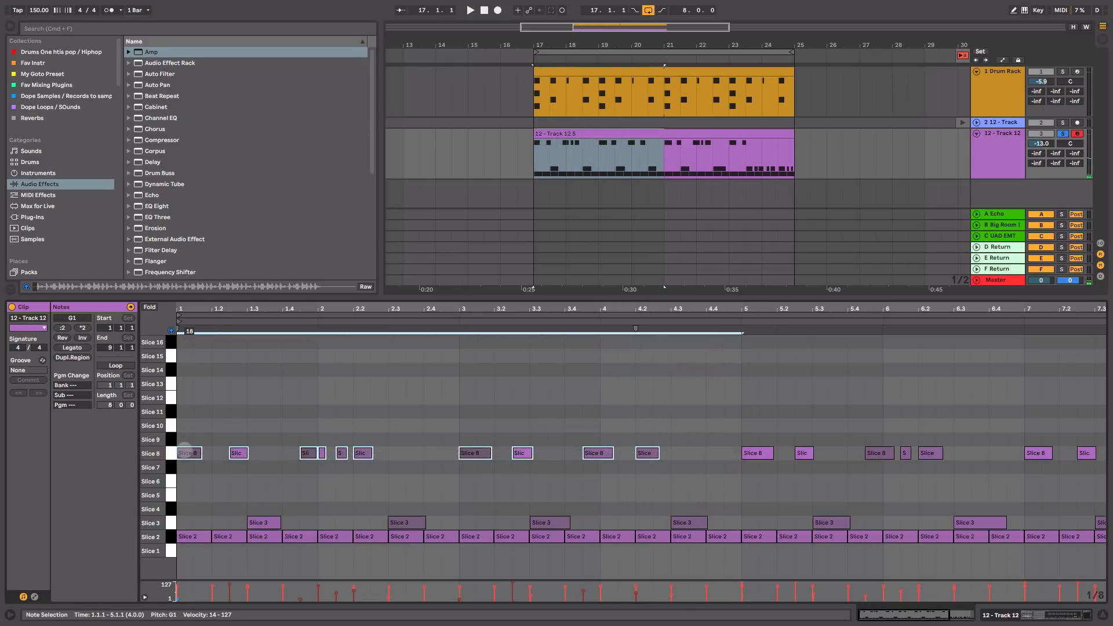
pyautogui.press('super+d')
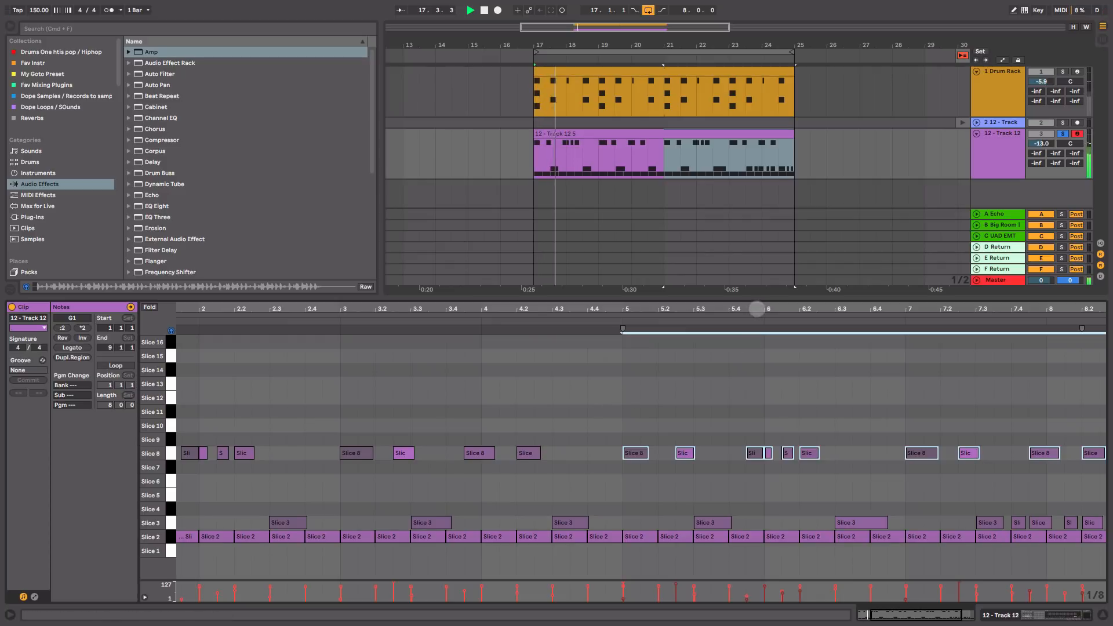
pyautogui.moveTo(757, 310); pyautogui.dragTo(734, 309)
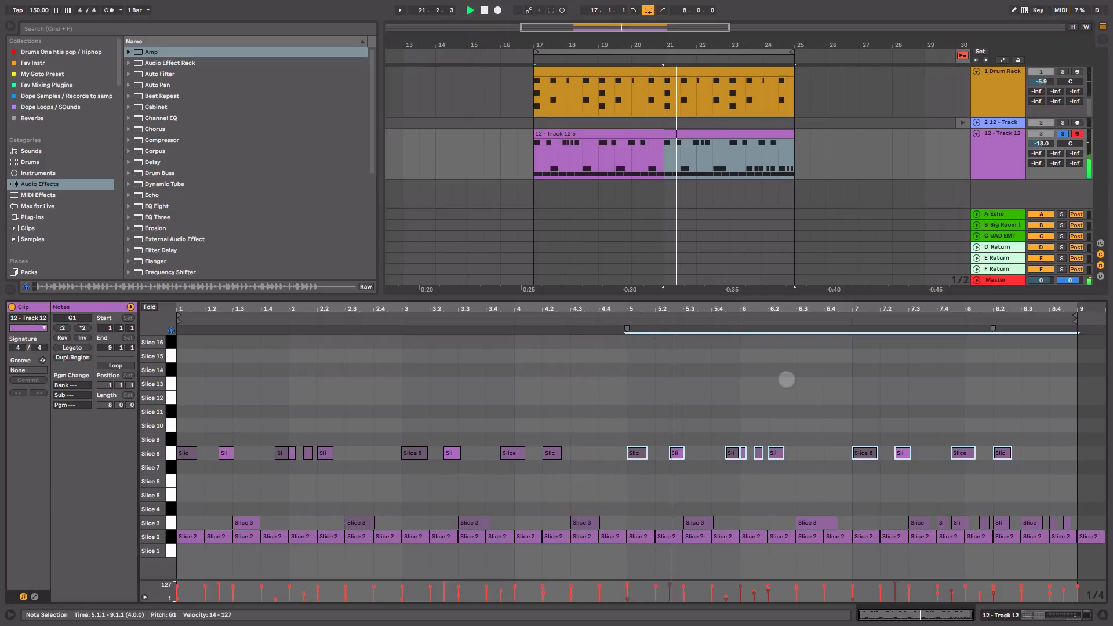
pyautogui.click(786, 380)
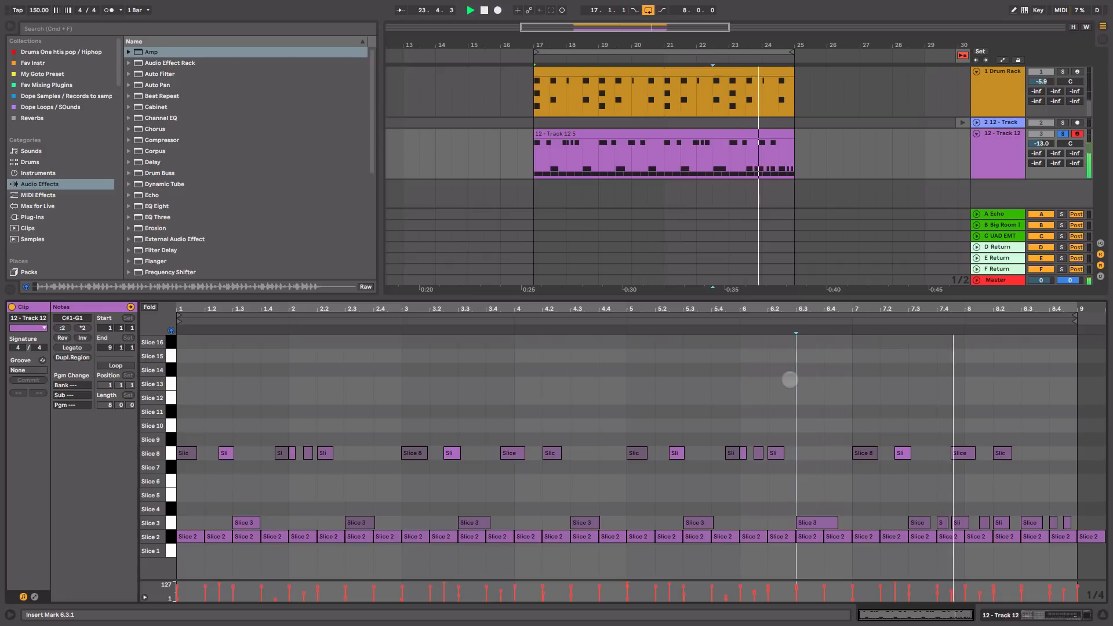
pyautogui.moveTo(950, 486); pyautogui.dragTo(1000, 472)
pyautogui.moveTo(1042, 442); pyautogui.dragTo(1044, 441)
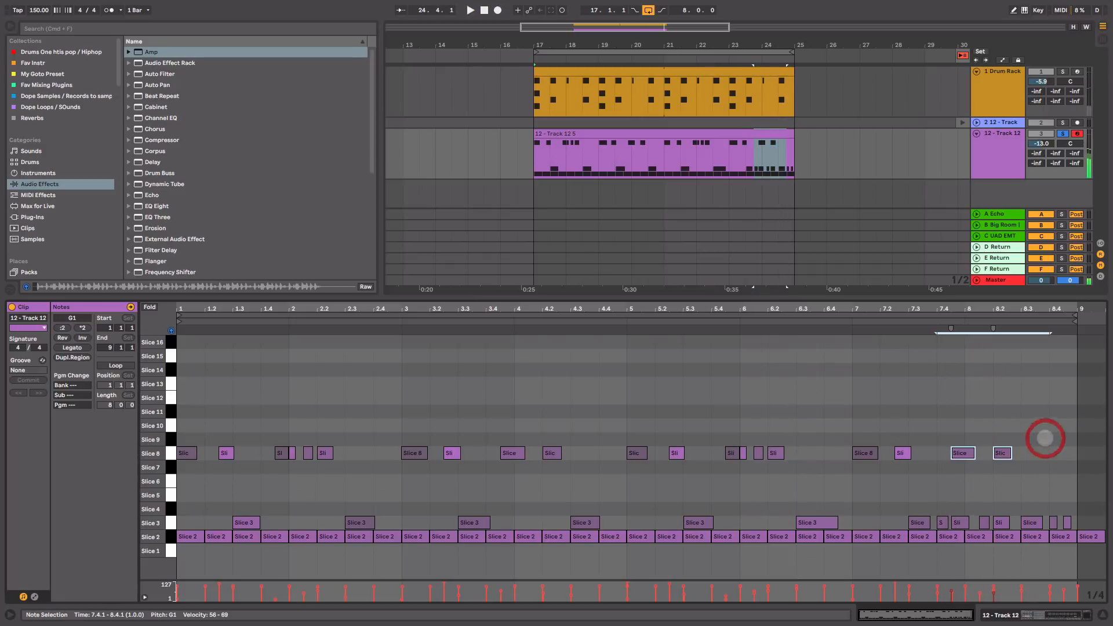
pyautogui.press('Delete')
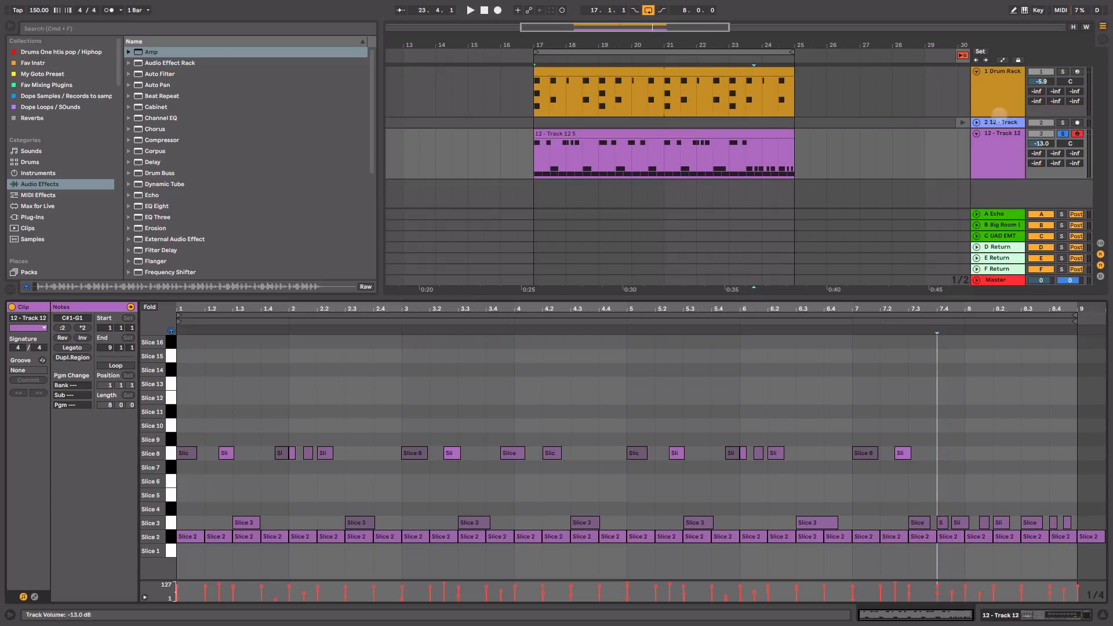
# Step: Move the clip-holding Track 12 above its empty copy, delete the copy, and play from bar 17
pyautogui.click(995, 96)
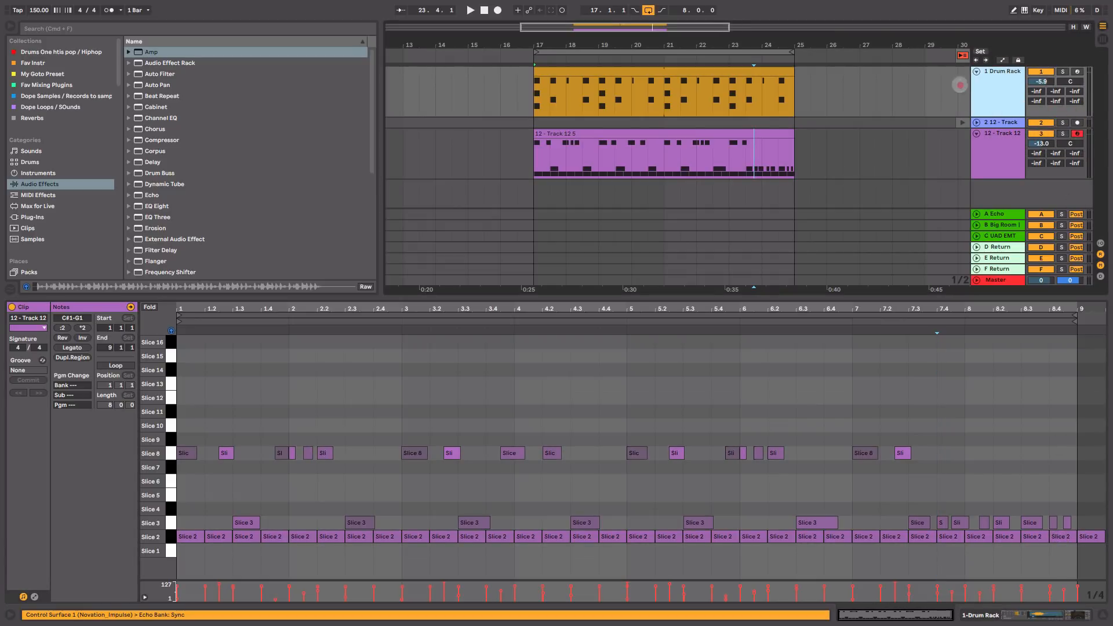
pyautogui.moveTo(970, 90); pyautogui.dragTo(934, 92)
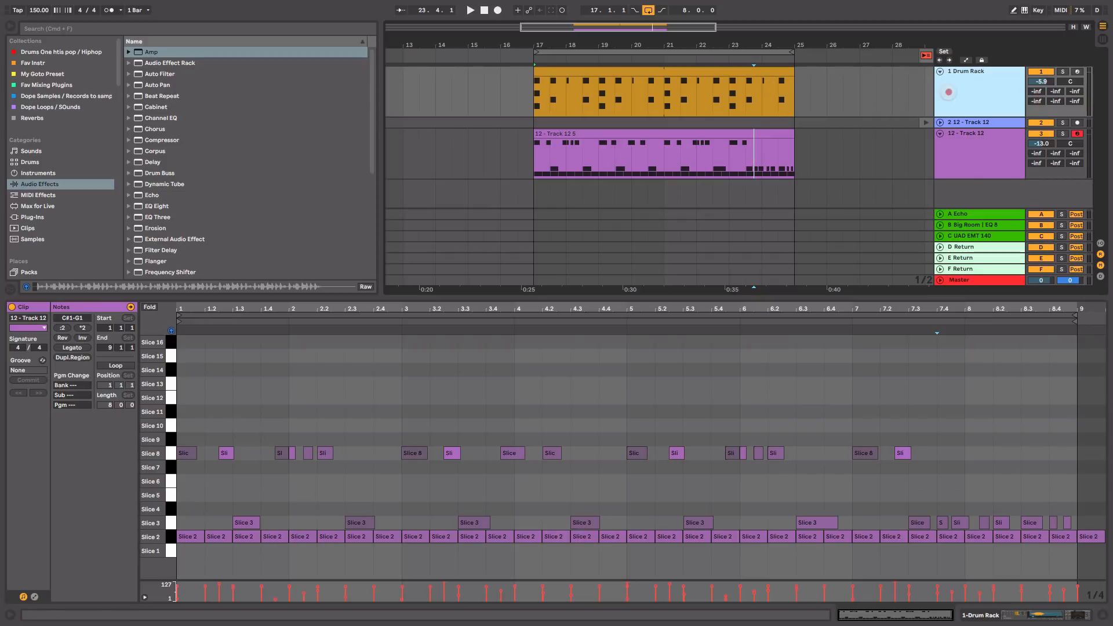
pyautogui.click(968, 145)
pyautogui.moveTo(969, 145); pyautogui.dragTo(990, 130)
pyautogui.click(986, 174)
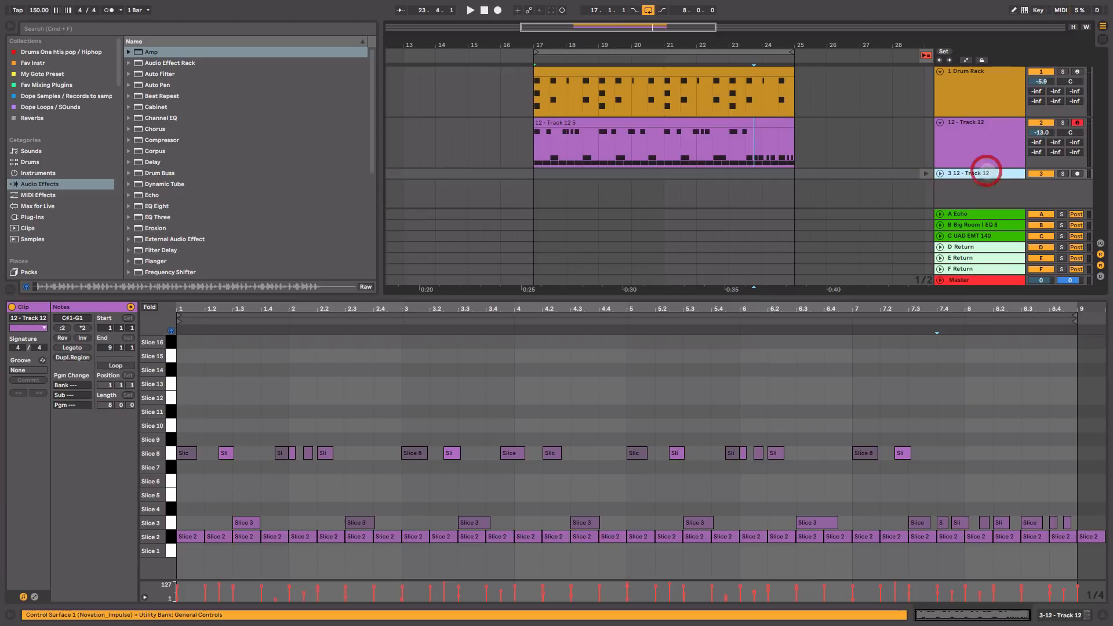
pyautogui.press('Delete')
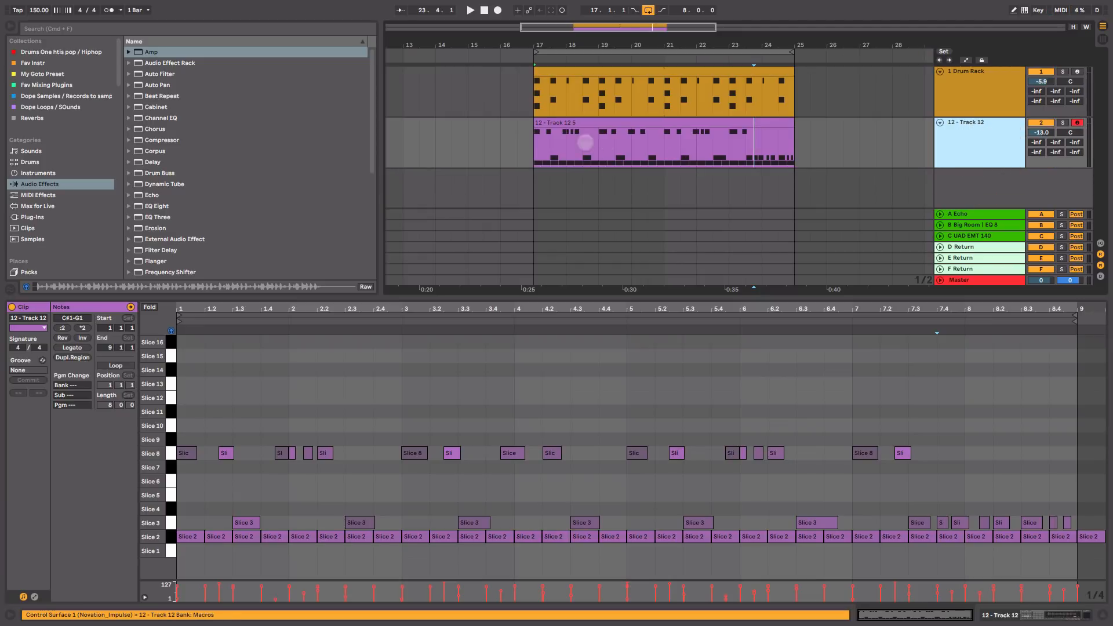
pyautogui.click(529, 144)
pyautogui.press('space')
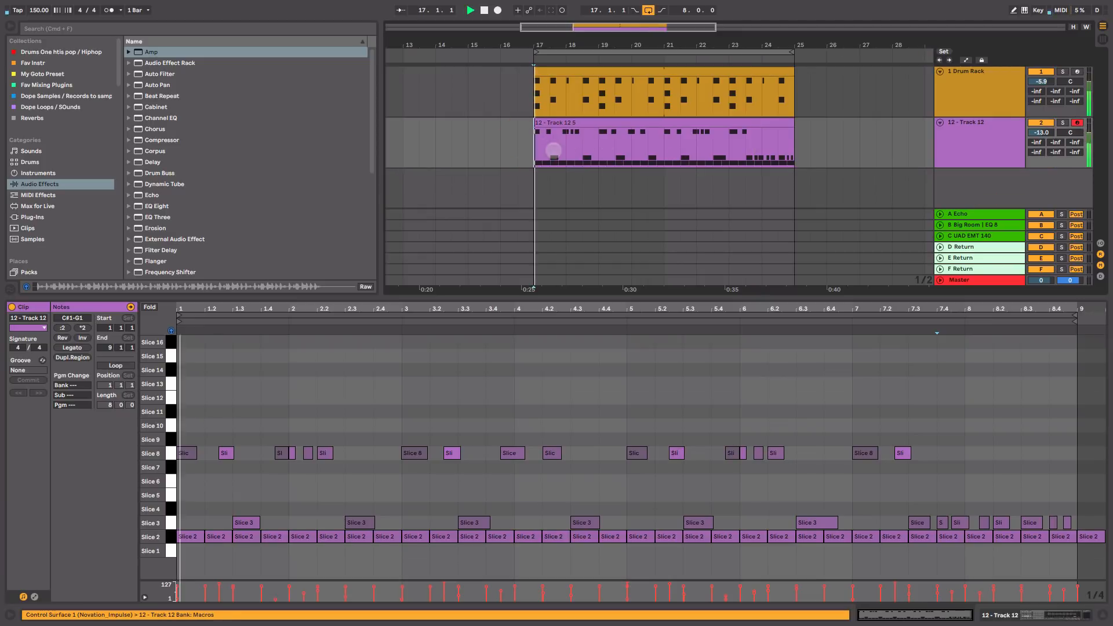
pyautogui.press('Tab')
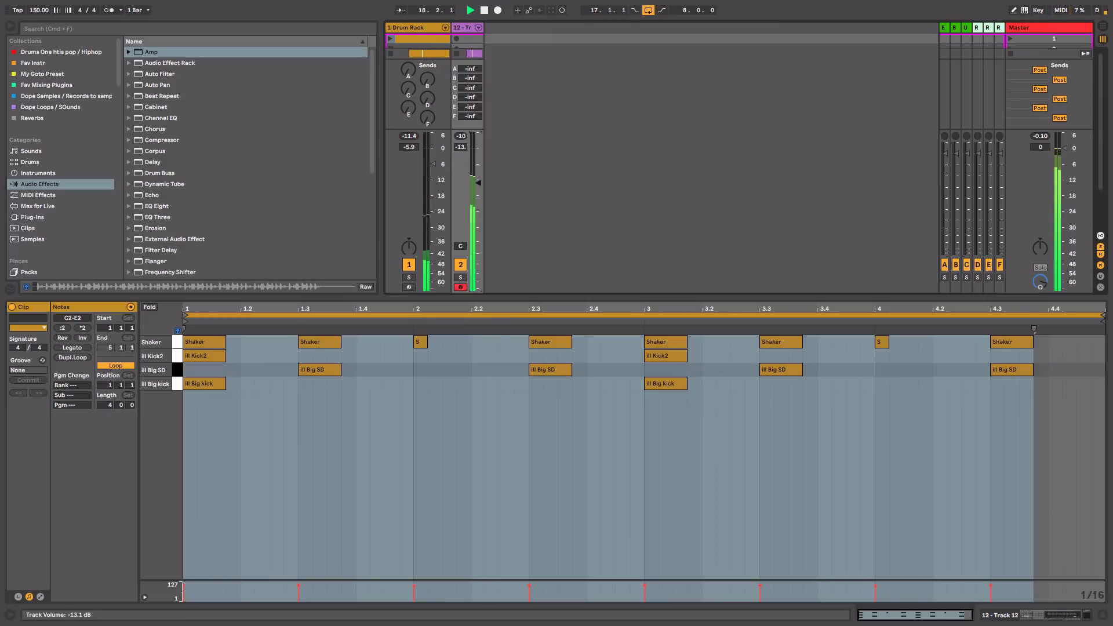
# Step: Nudge Track 12's volume in the mixer, view its device chain, and return to Arrangement
pyautogui.moveTo(479, 183); pyautogui.dragTo(478, 182)
pyautogui.hotkey('shift', 'Tab')
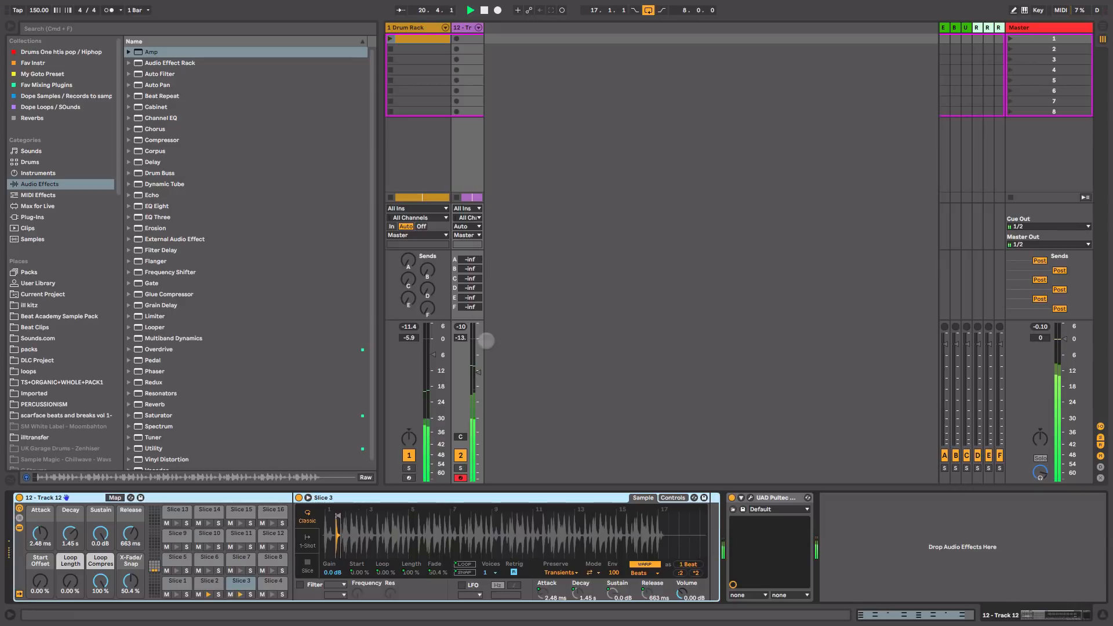
pyautogui.press('Tab')
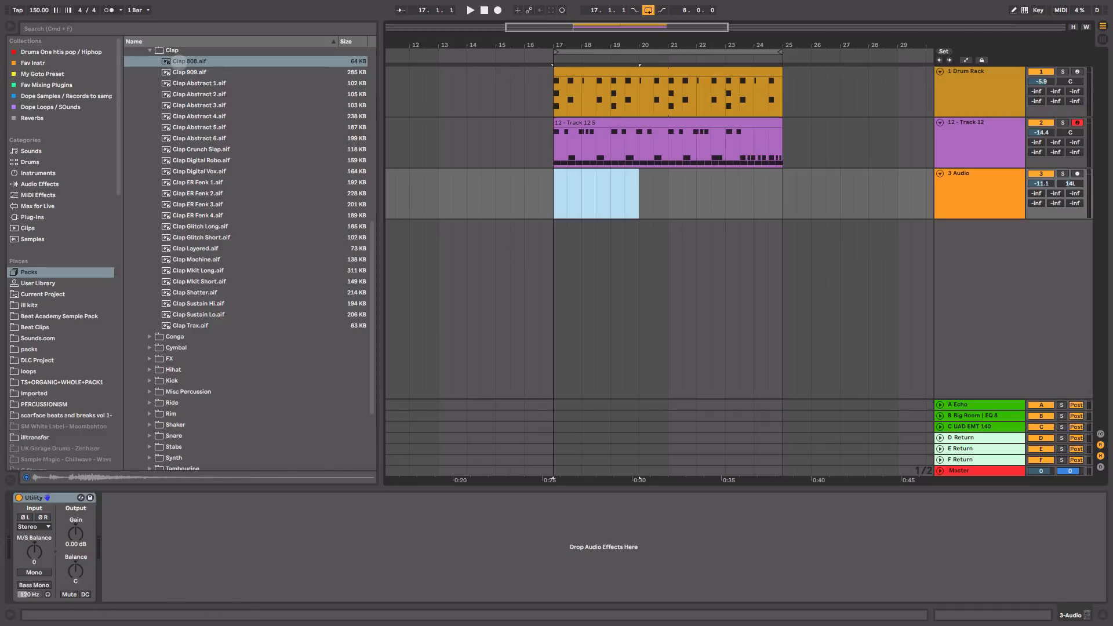
# Step: Place the Clap 808 sample on track 3 at bar 17.3 and copy it to bar 18.3
pyautogui.moveTo(174, 60); pyautogui.dragTo(570, 209)
pyautogui.click(224, 62)
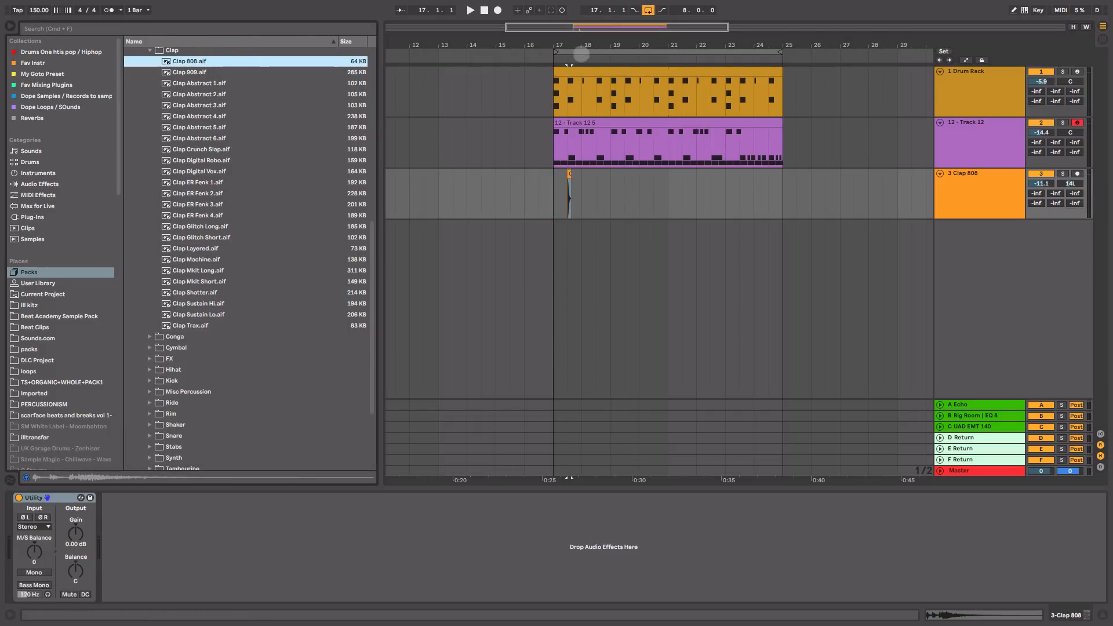
pyautogui.moveTo(573, 46); pyautogui.dragTo(574, 99)
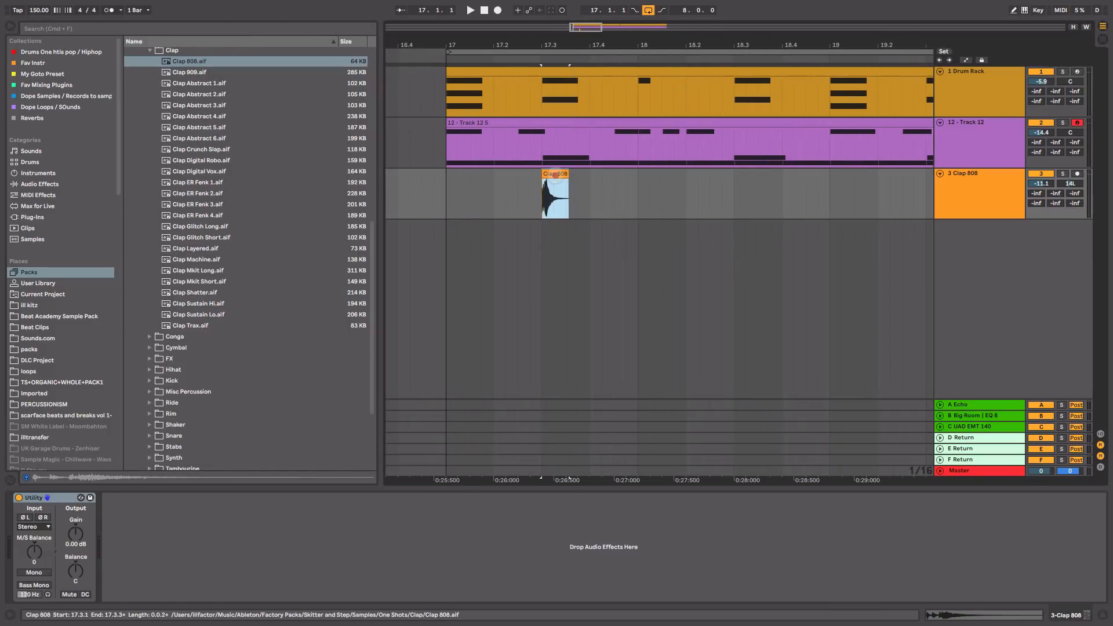
pyautogui.click(555, 177)
pyautogui.moveTo(683, 47); pyautogui.dragTo(675, 28)
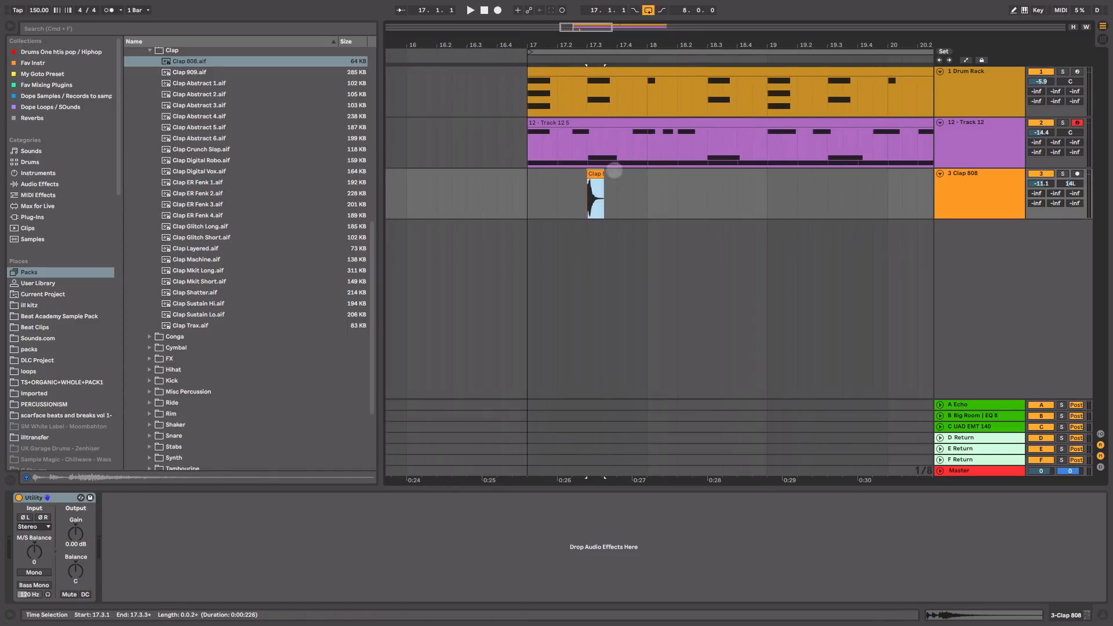
pyautogui.moveTo(595, 177); pyautogui.dragTo(716, 186)
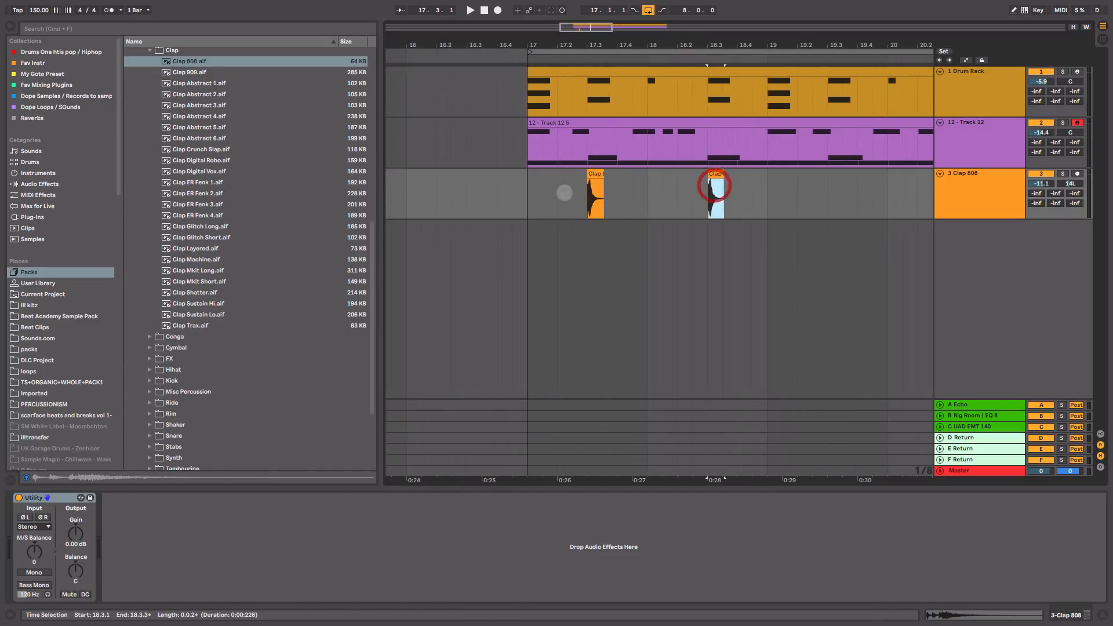
pyautogui.click(528, 196)
pyautogui.press('space')
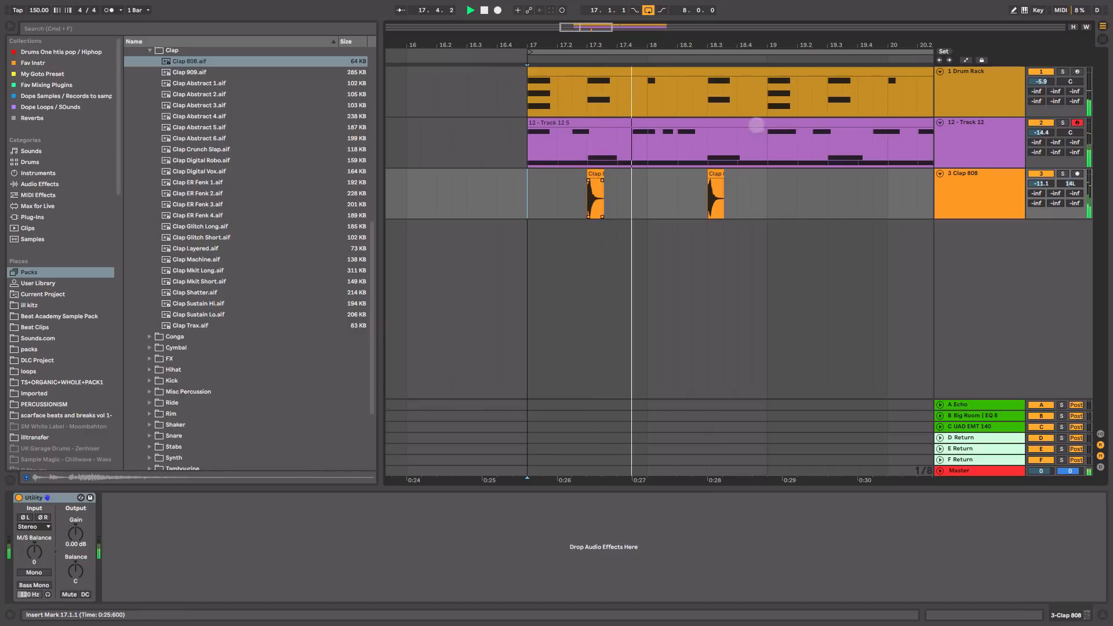
pyautogui.moveTo(796, 43); pyautogui.dragTo(670, 31)
pyautogui.press('space')
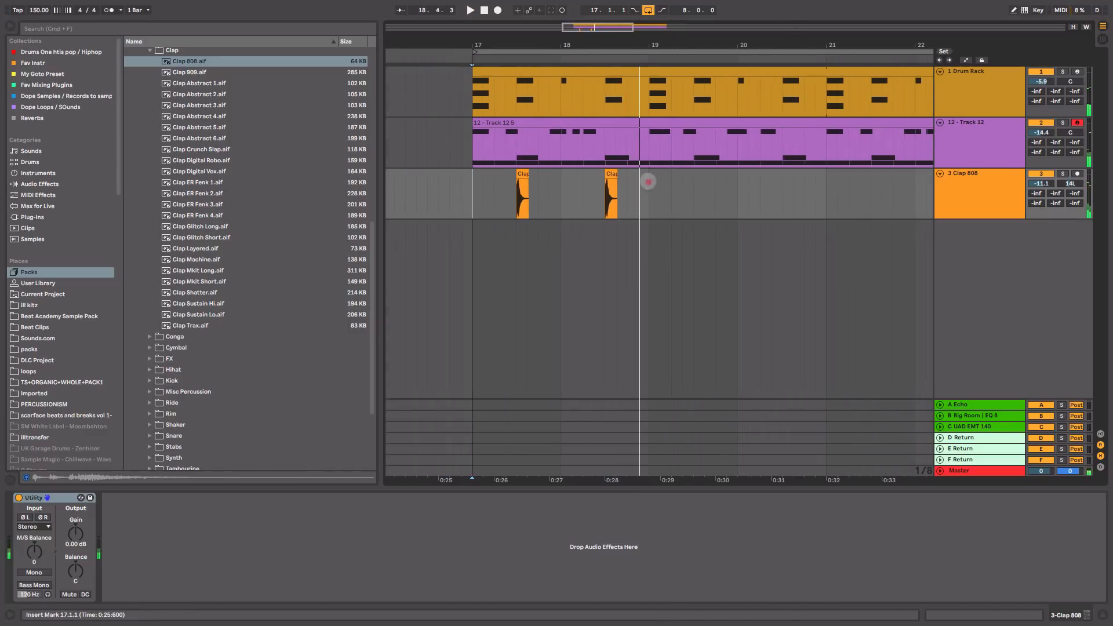
# Step: Duplicate the two-clap pattern repeatedly to fill the track up to bar 25
pyautogui.moveTo(649, 180); pyautogui.dragTo(458, 201)
pyautogui.press('super+d')
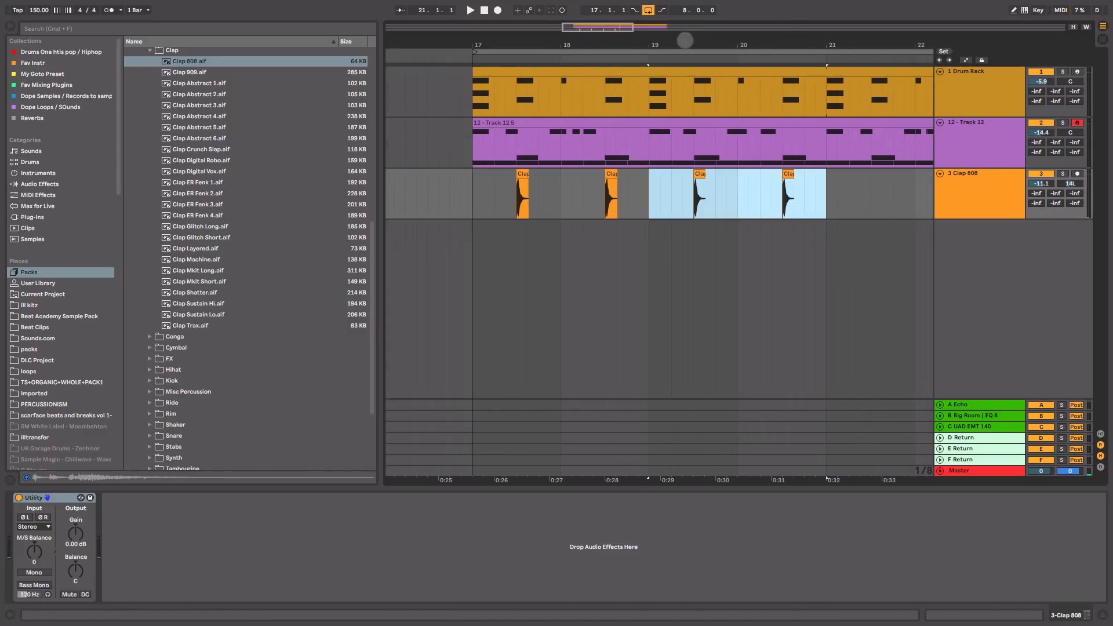
pyautogui.moveTo(685, 40); pyautogui.dragTo(582, 53)
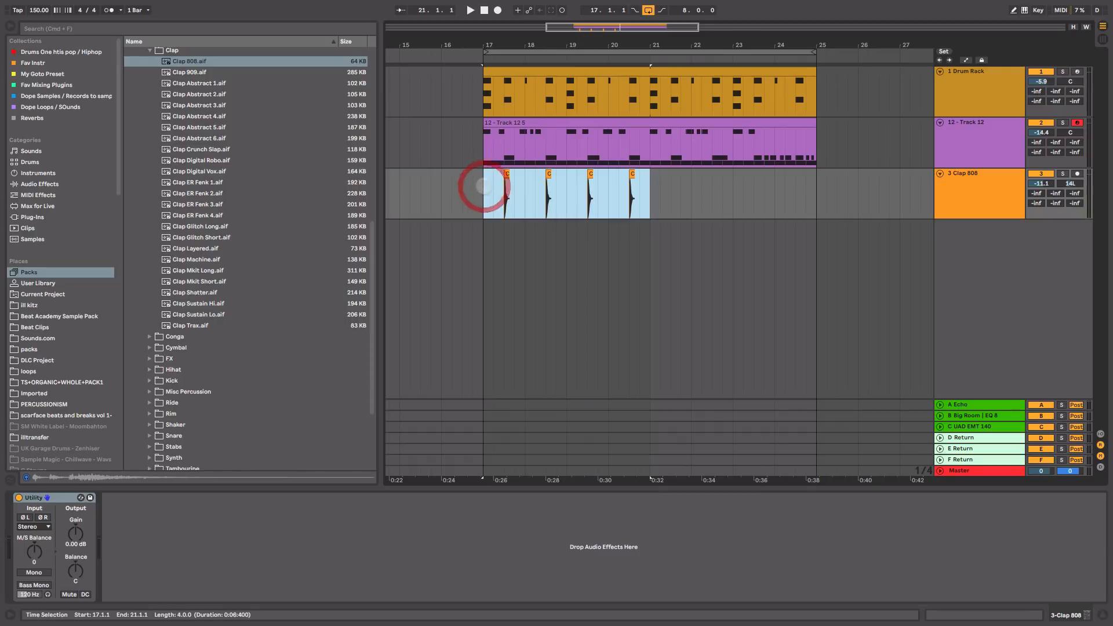
pyautogui.press('super+d')
pyautogui.press('super+d')
pyautogui.click(484, 186)
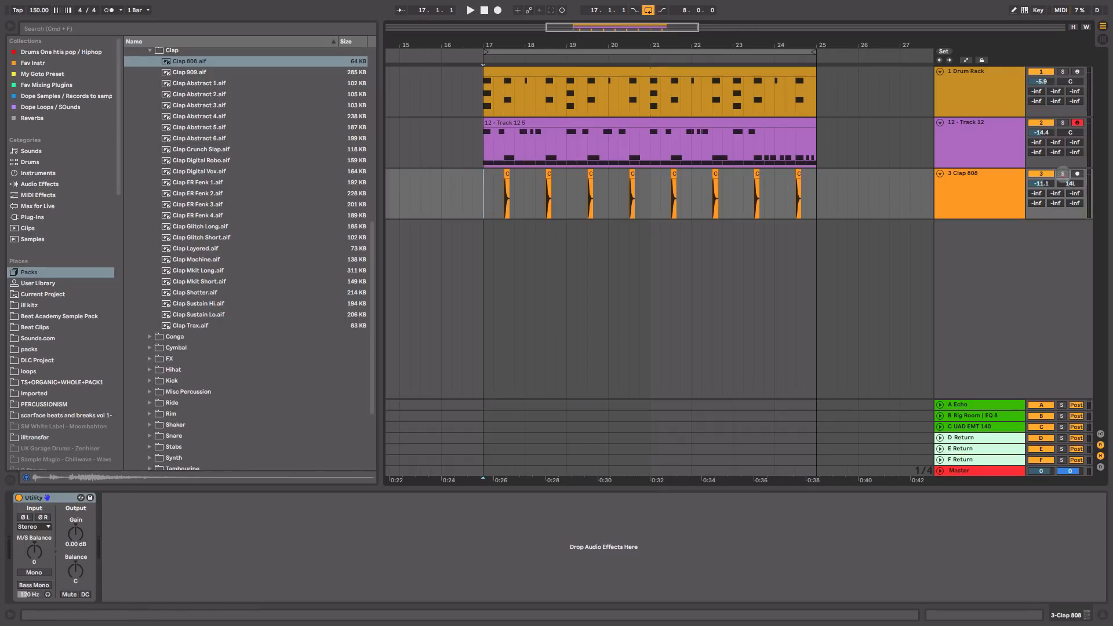
# Step: Solo and audition the Clap 808 track from 17.3, then Ctrl-drag the first clap onto a new track
pyautogui.click(1063, 174)
pyautogui.click(968, 199)
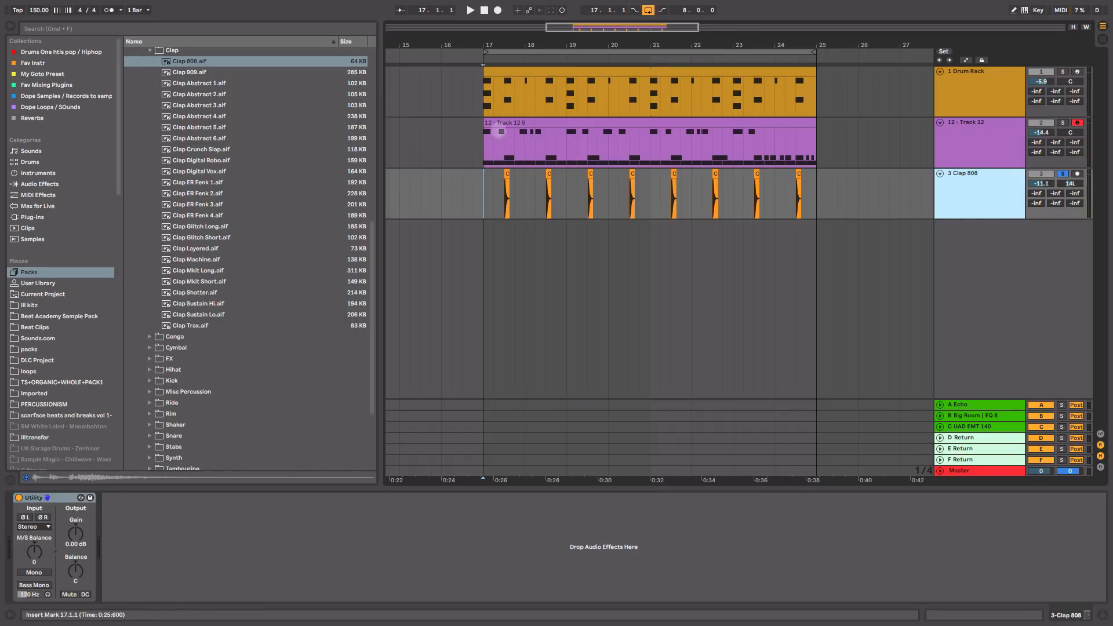
pyautogui.moveTo(510, 42); pyautogui.dragTo(509, 202)
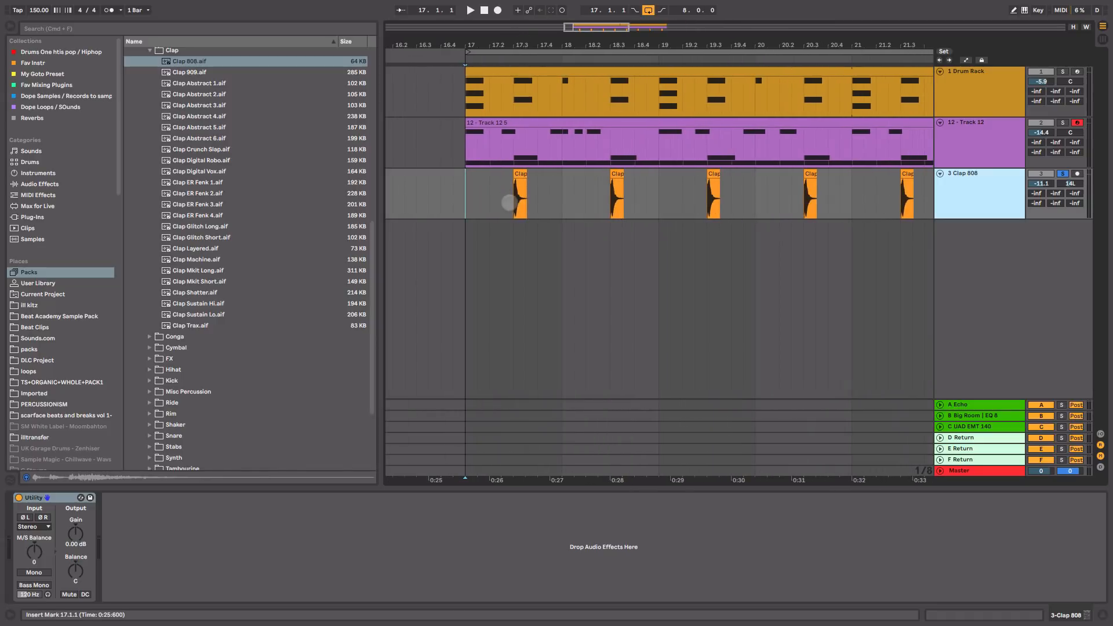
pyautogui.click(510, 202)
pyautogui.press('space')
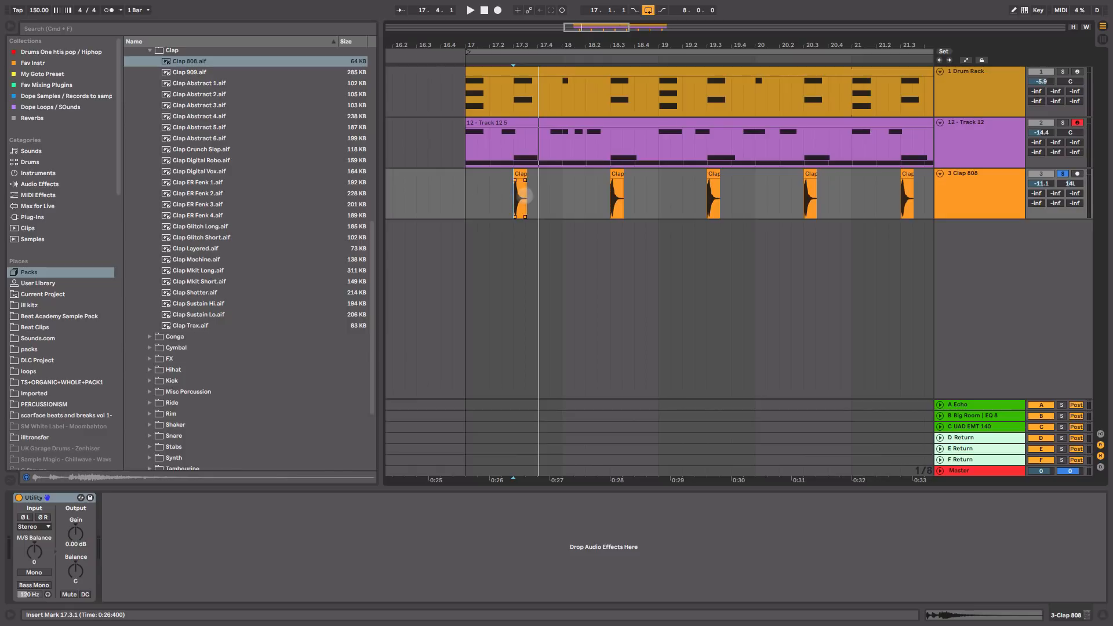
pyautogui.press('space')
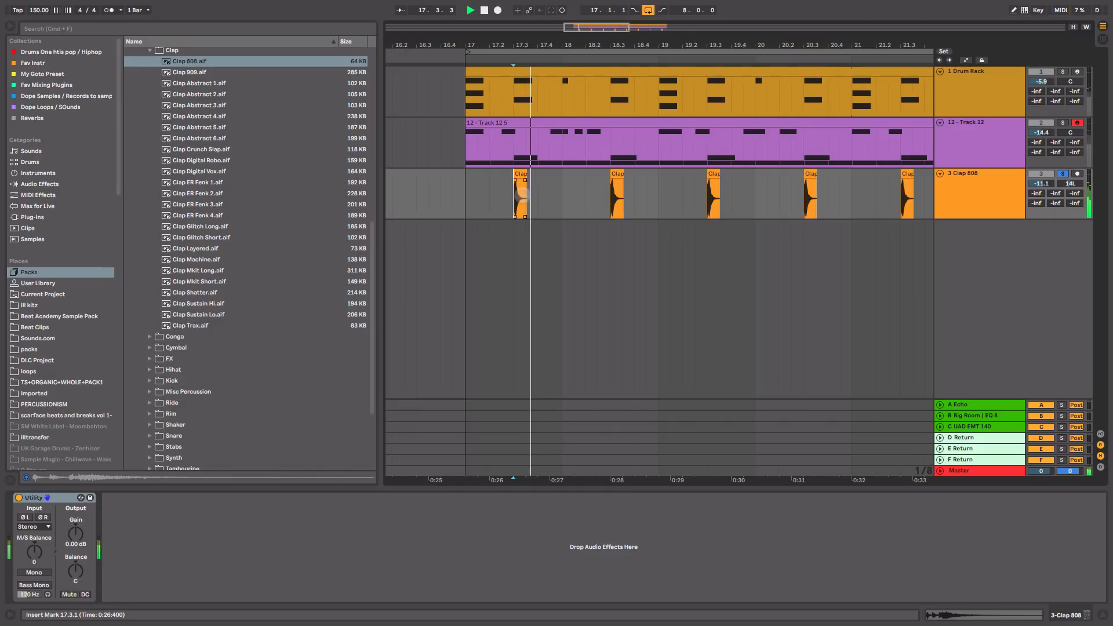
pyautogui.press('space')
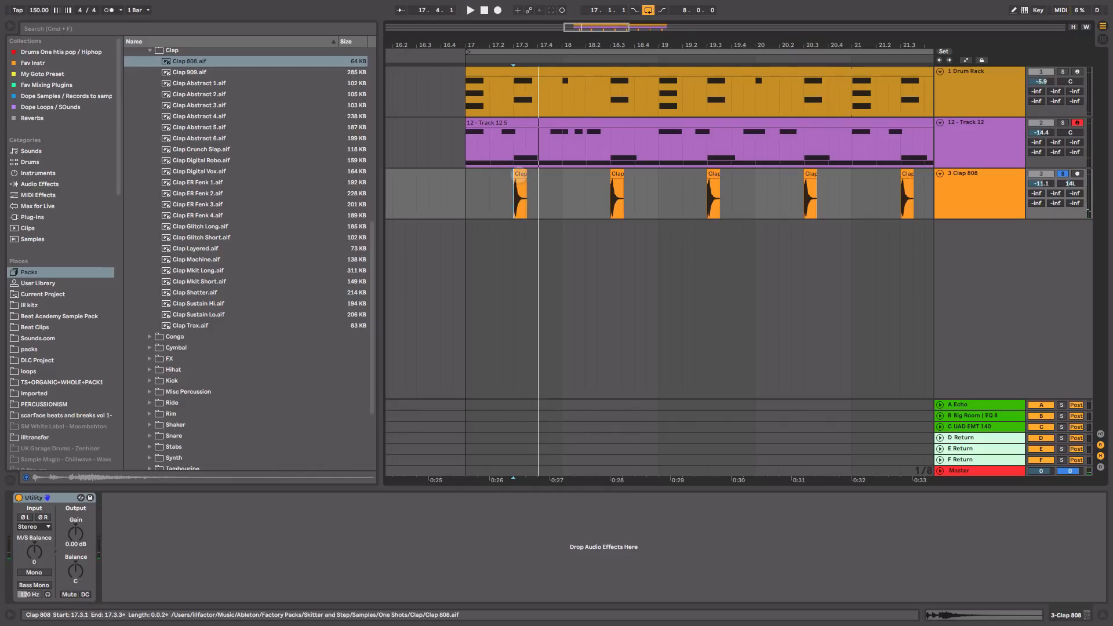
pyautogui.moveTo(520, 194); pyautogui.dragTo(521, 232)
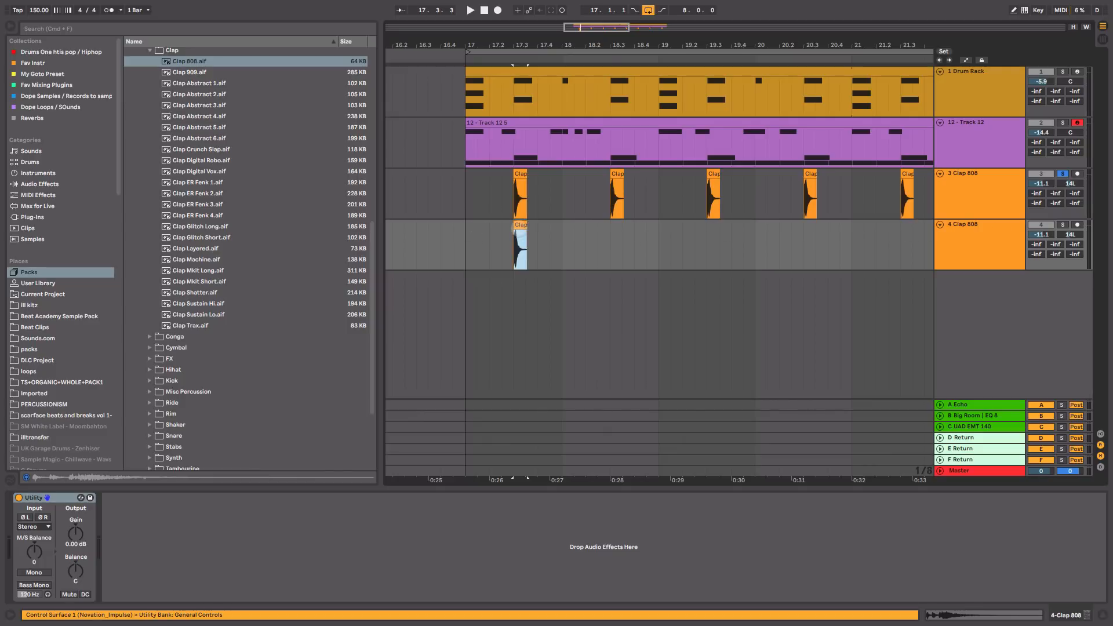
# Step: Pitch the 3 Clap 808 clap down to -4 st and play it back
pyautogui.press('super+z')
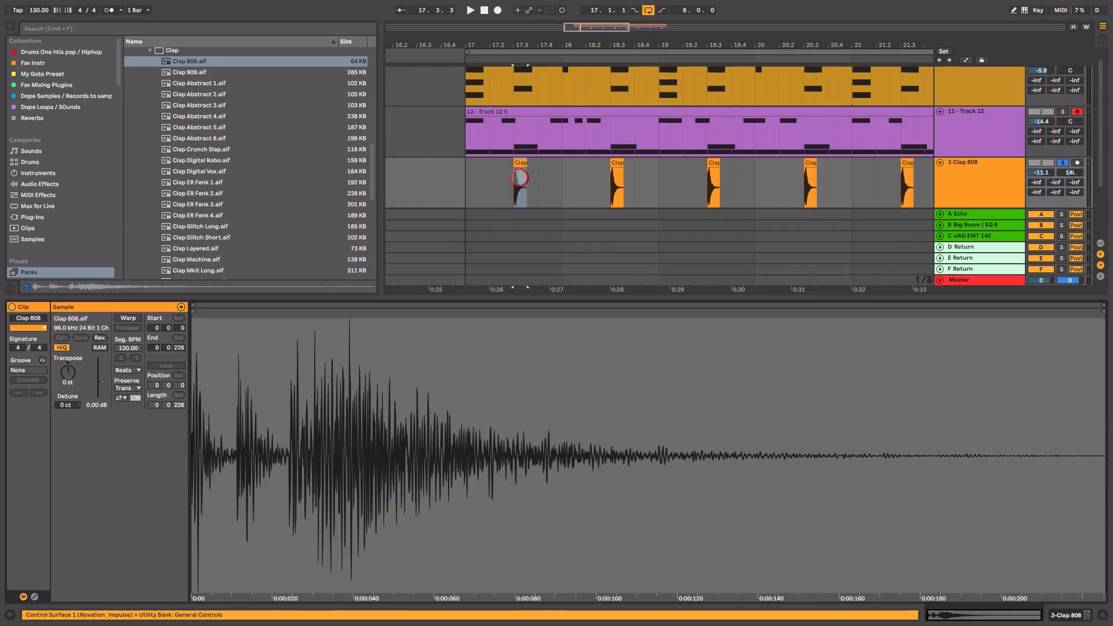
pyautogui.moveTo(67, 373); pyautogui.dragTo(68, 376)
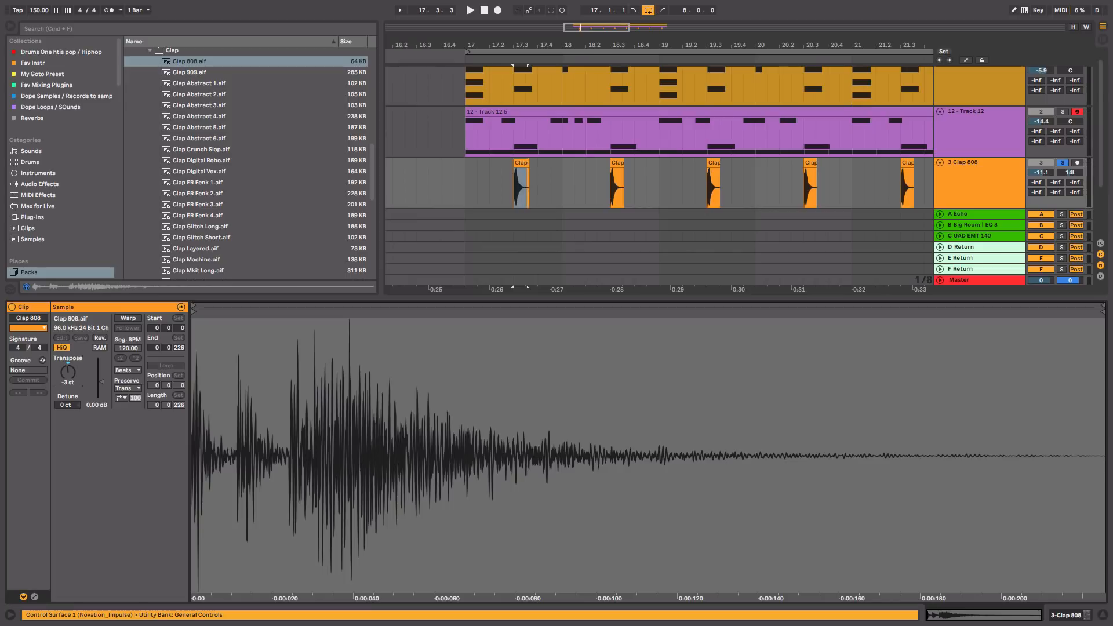
pyautogui.scroll(-3, 572, 172)
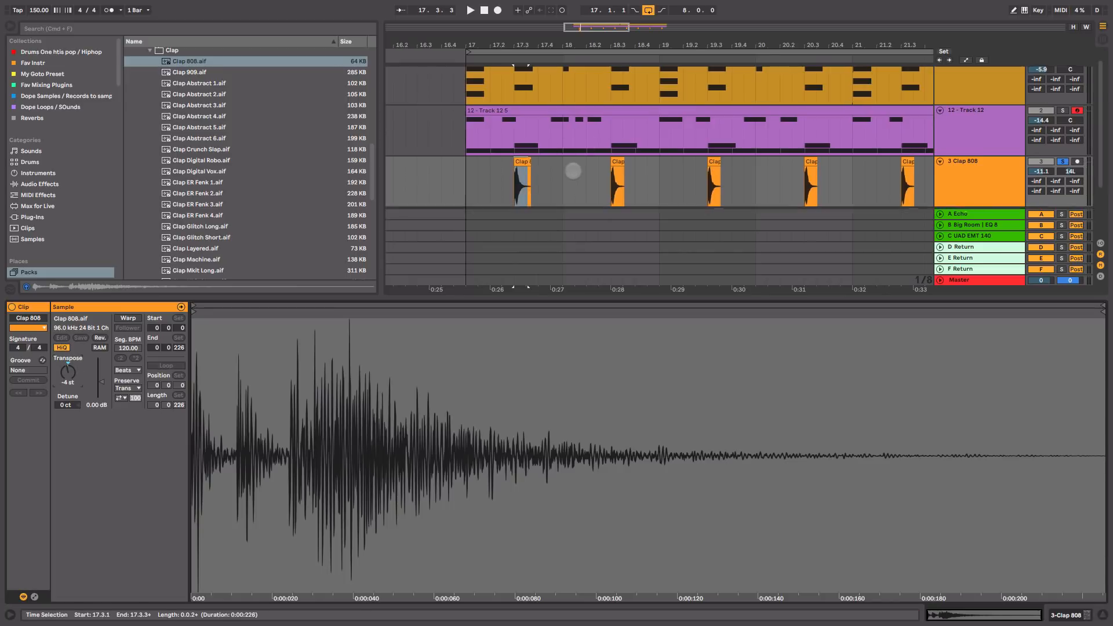
pyautogui.press('space')
# Step: Solo the second Clap 808 track and select its clap for transposing to -8 st
pyautogui.press('space')
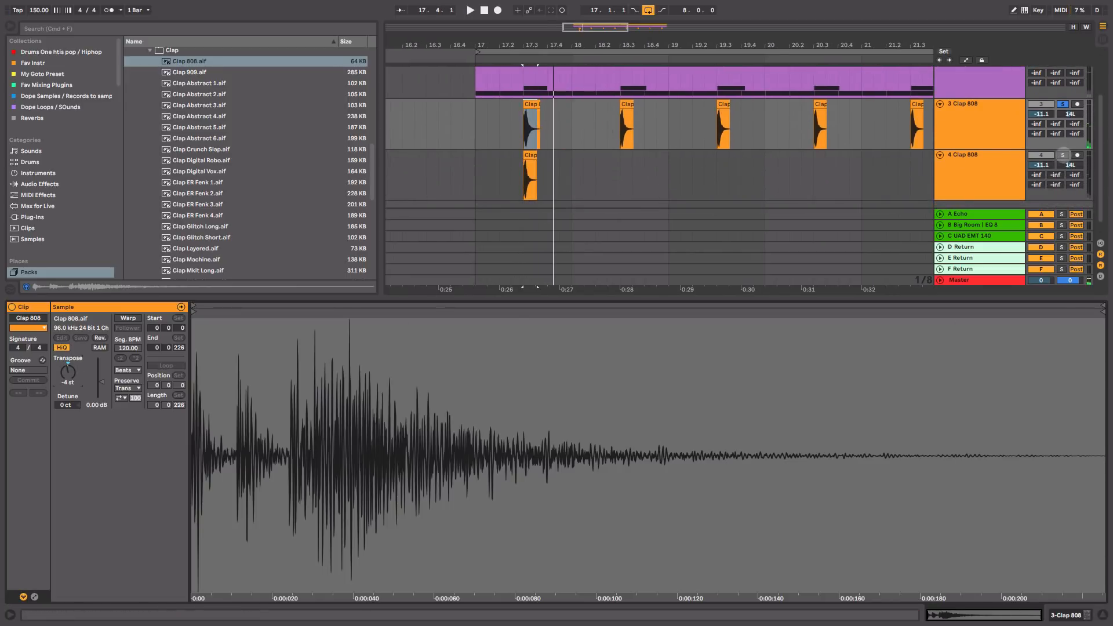
pyautogui.click(1063, 155)
pyautogui.press('space')
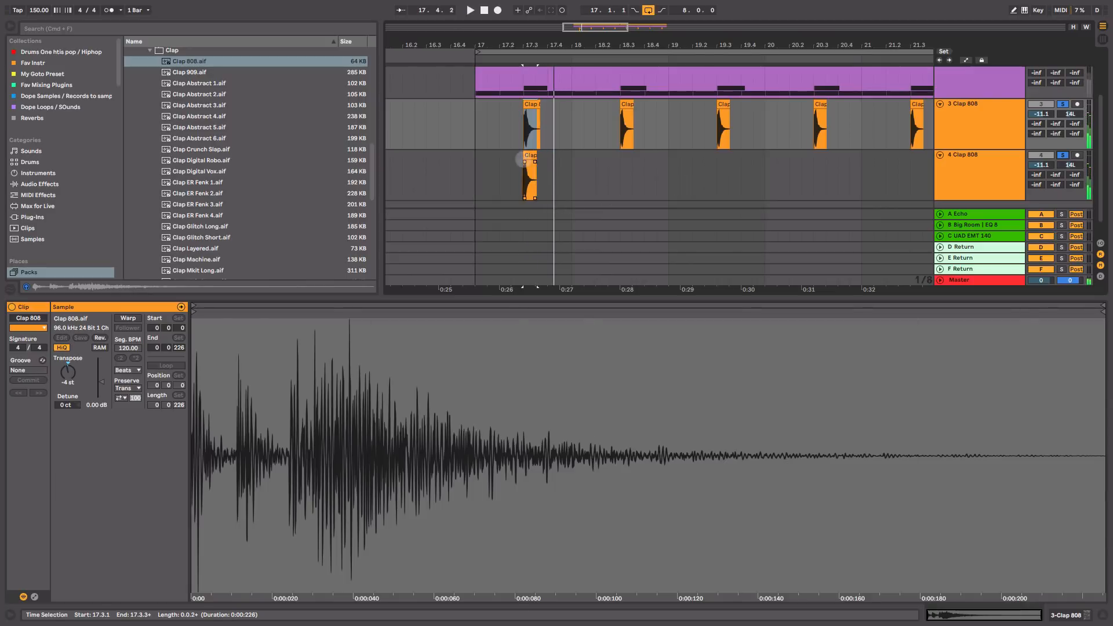
pyautogui.click(532, 180)
pyautogui.click(66, 368)
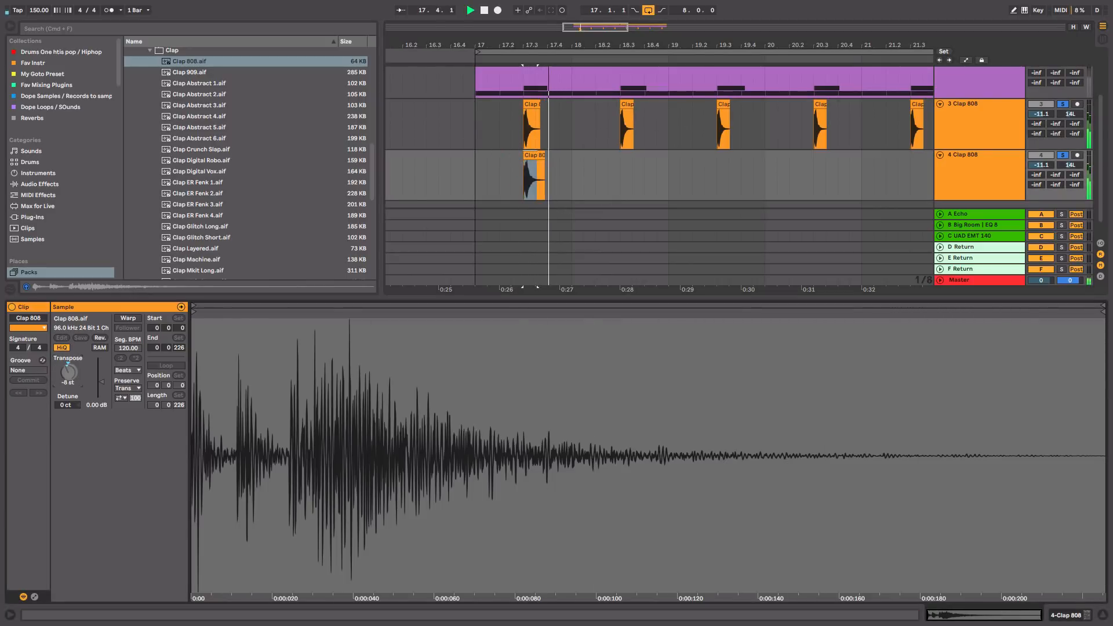
# Step: Nudge the deeper clap clip near 17.3 slightly earlier and check its timing
pyautogui.moveTo(523, 40); pyautogui.dragTo(523, 87)
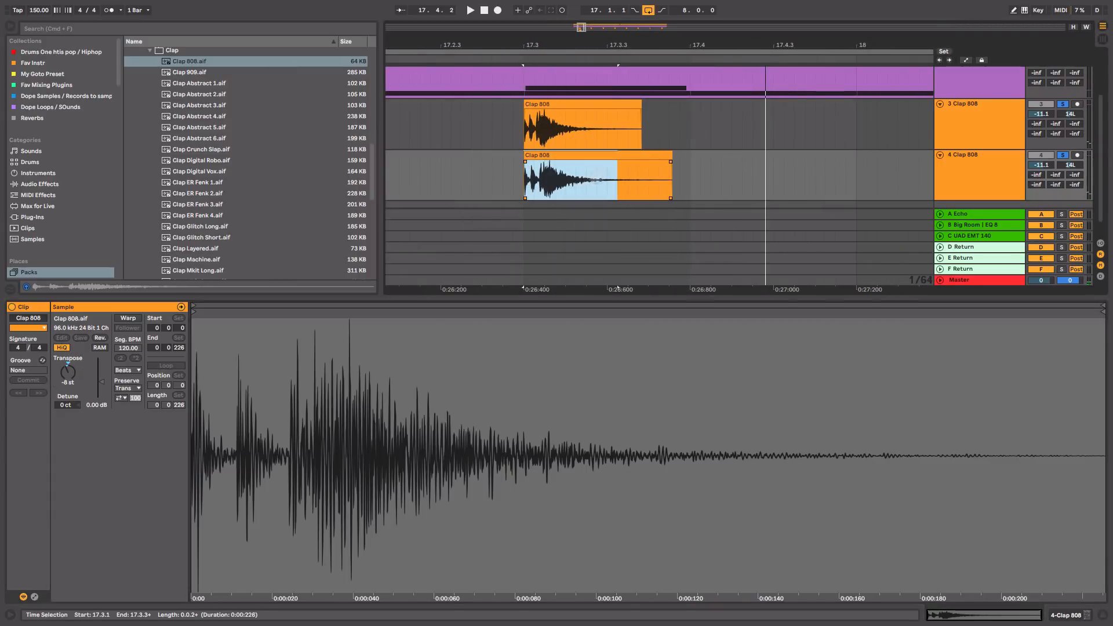
pyautogui.click(604, 171)
pyautogui.click(611, 156)
pyautogui.moveTo(611, 155); pyautogui.dragTo(603, 155)
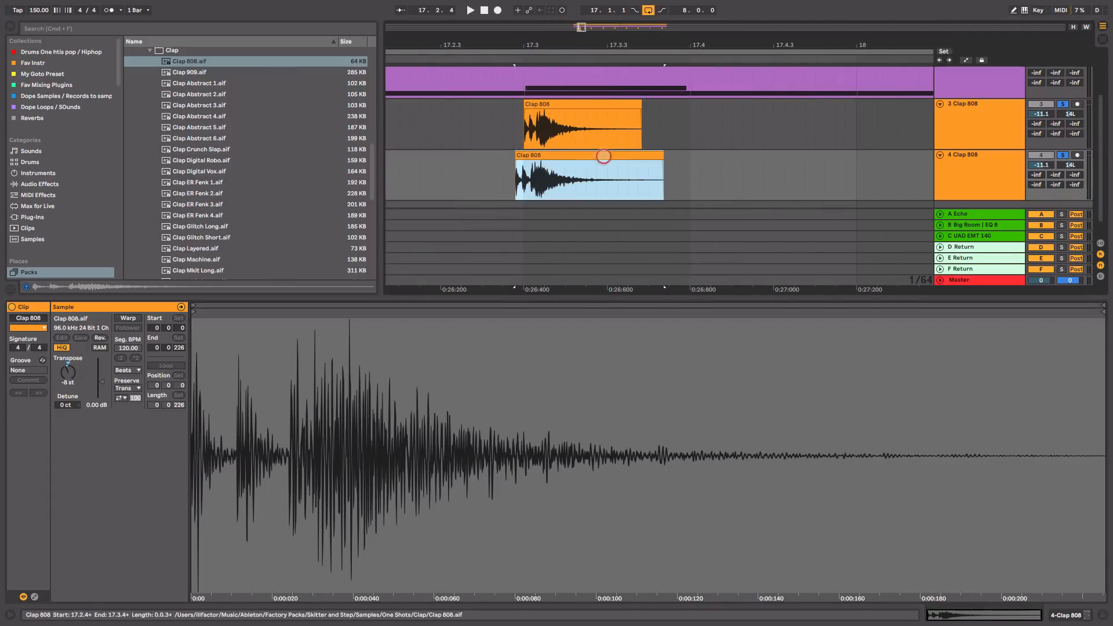
pyautogui.press('space')
pyautogui.press('space')
pyautogui.moveTo(618, 47); pyautogui.dragTo(611, 5)
# Step: Copy the deeper clap to 18.3 and duplicate the pair to fill bars 17–25
pyautogui.click(609, 188)
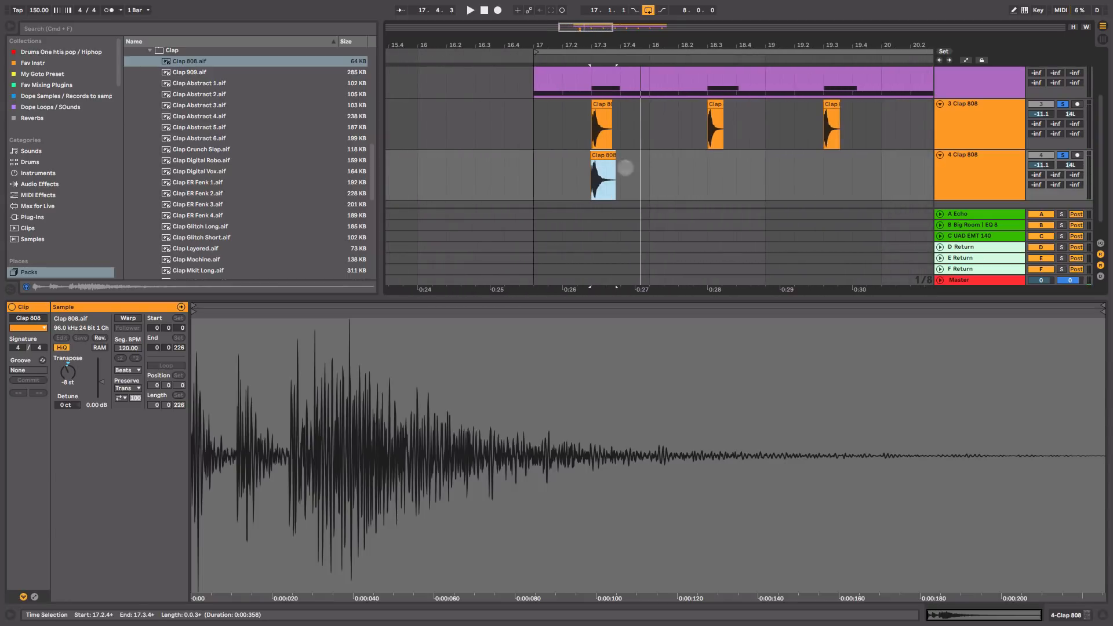
pyautogui.moveTo(602, 156); pyautogui.dragTo(530, 187)
pyautogui.moveTo(680, 46); pyautogui.dragTo(527, 42)
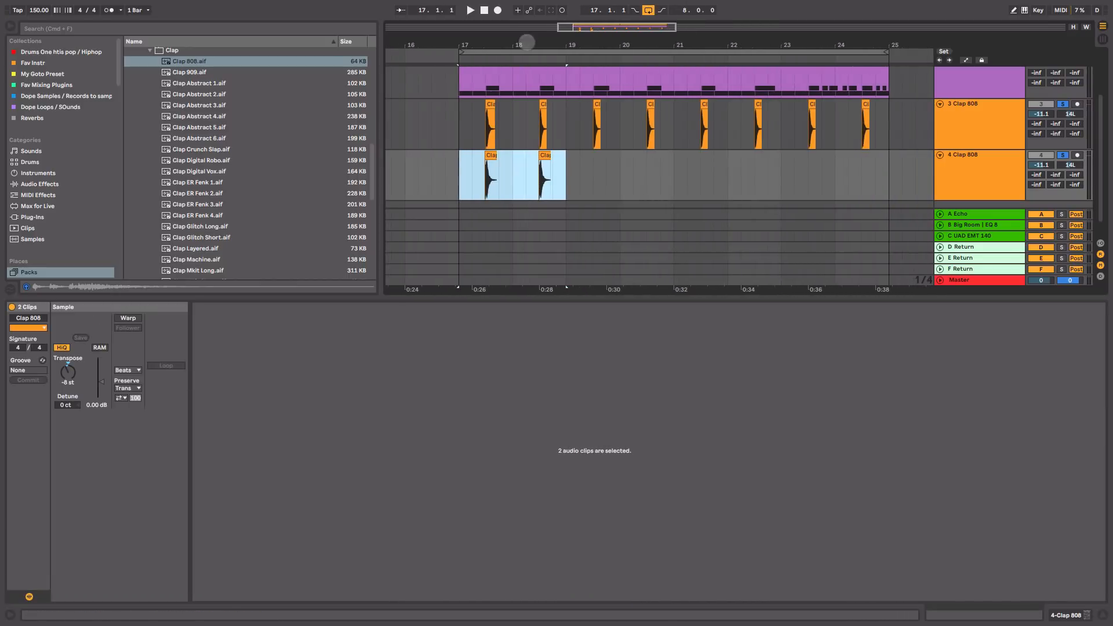
pyautogui.press('super+d')
pyautogui.keyDown('shift'); pyautogui.click(454, 176); pyautogui.keyUp('shift')
pyautogui.press('super+d')
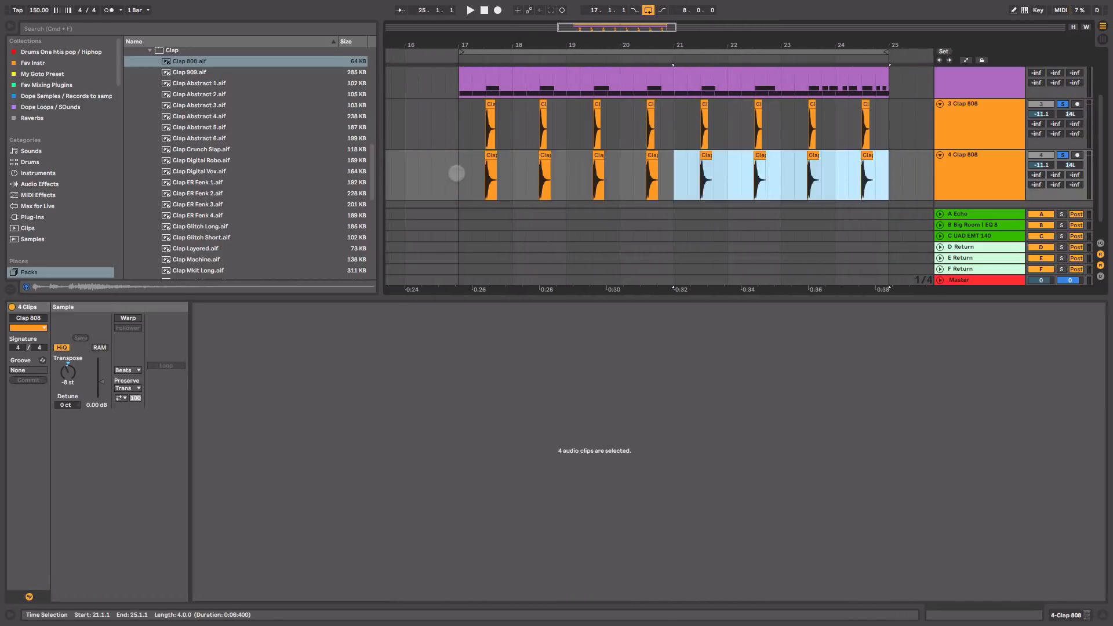
pyautogui.click(454, 173)
pyautogui.click(971, 136)
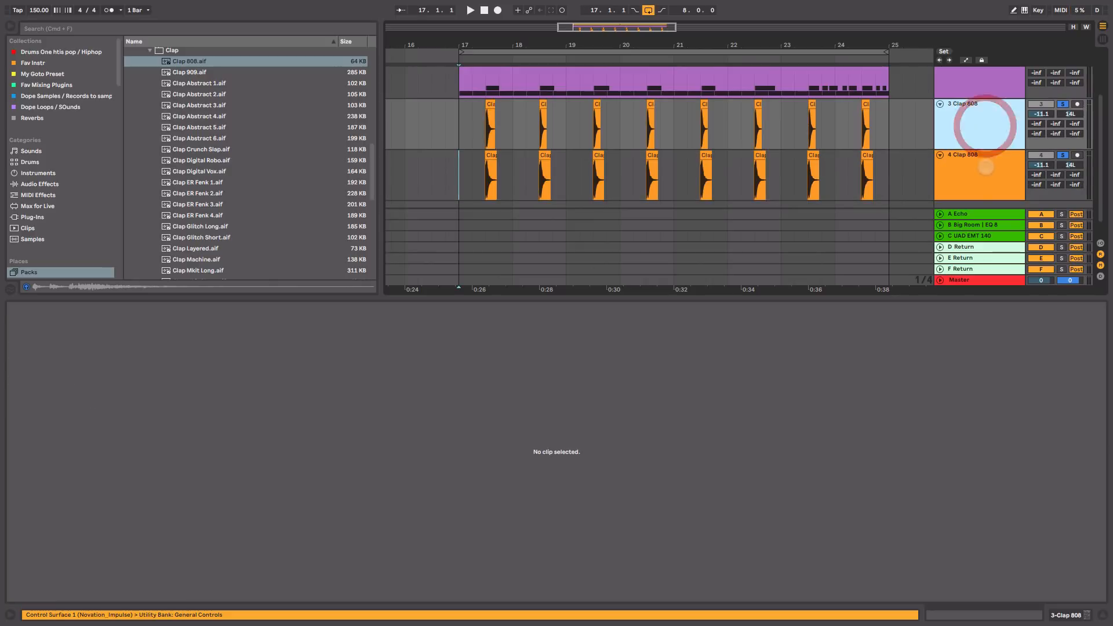
pyautogui.keyDown('shift'); pyautogui.click(986, 168); pyautogui.keyUp('shift')
# Step: Pan the deeper clap to 16R in the mixer, then group both Clap 808 tracks
pyautogui.press('Tab')
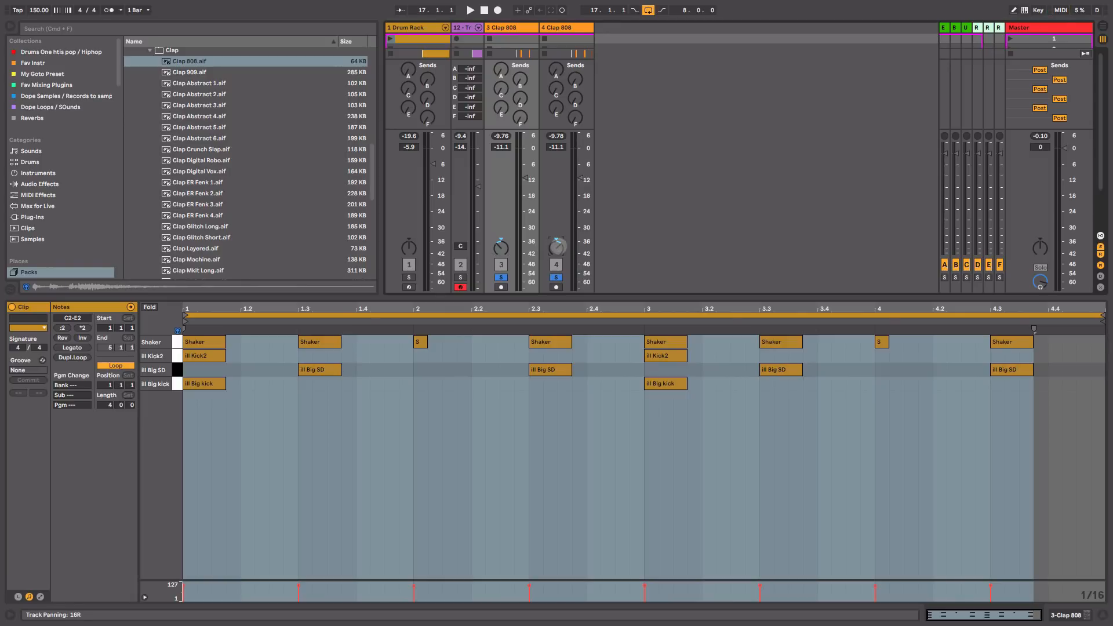
pyautogui.press('space')
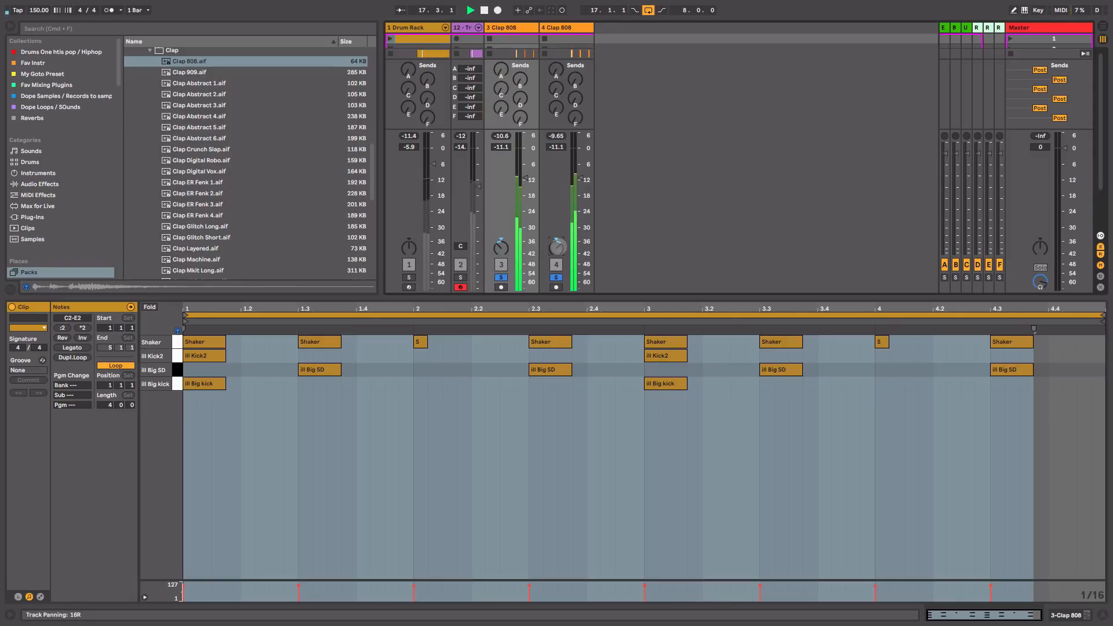
pyautogui.press('Tab')
pyautogui.click(996, 155)
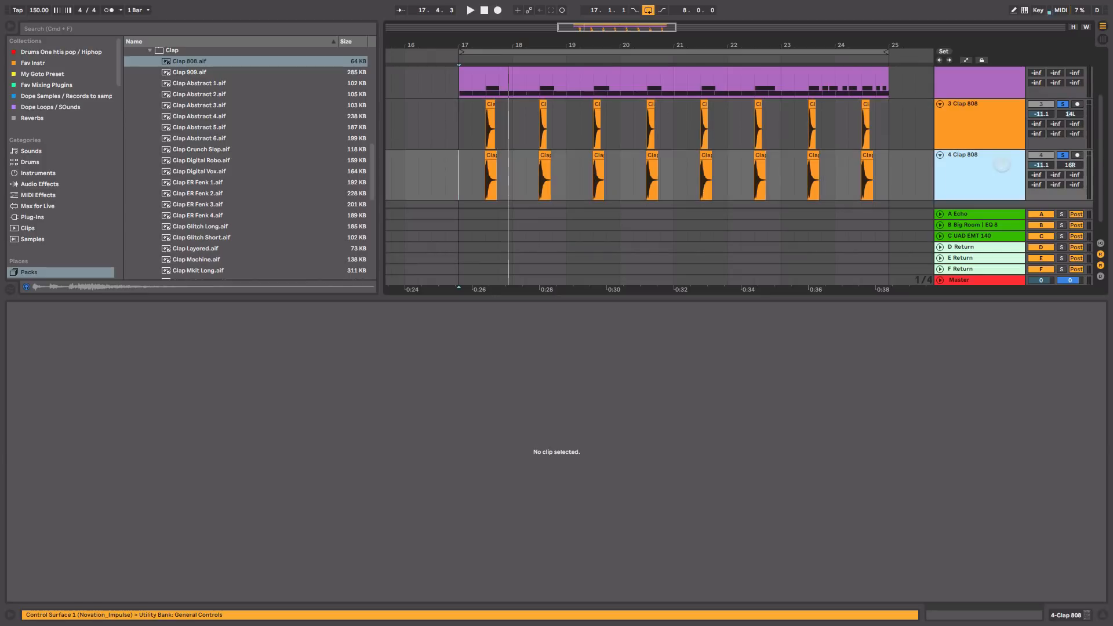
pyautogui.keyDown('shift'); pyautogui.click(997, 114); pyautogui.keyUp('shift')
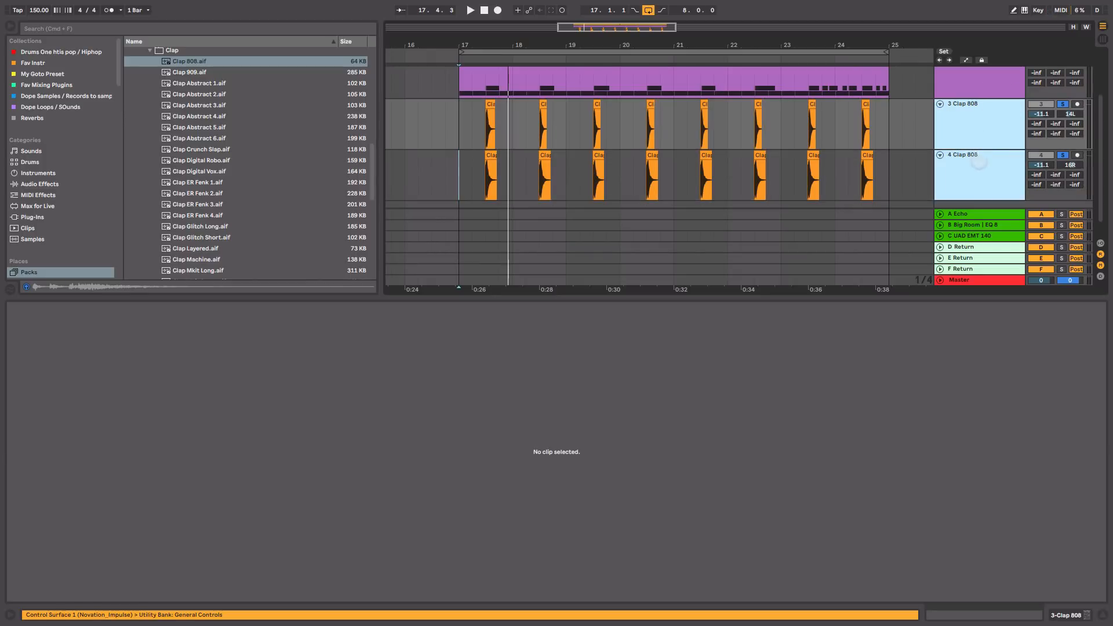
pyautogui.press('super+g')
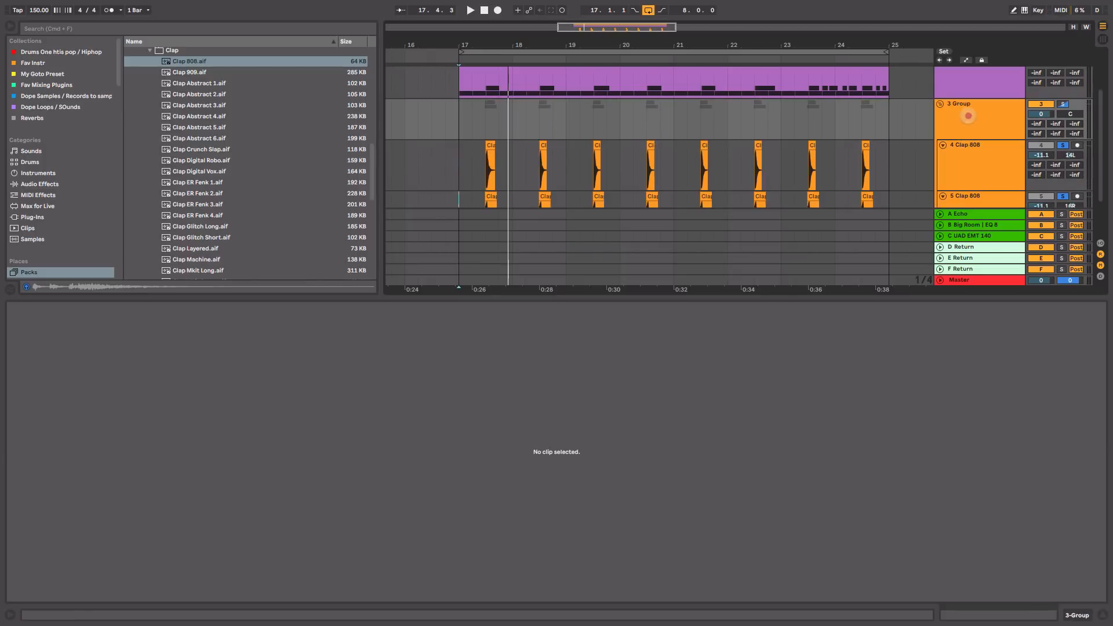
# Step: Rename the new group track to Claps and show the Audio Effects list
pyautogui.click(968, 116)
pyautogui.press('super+r')
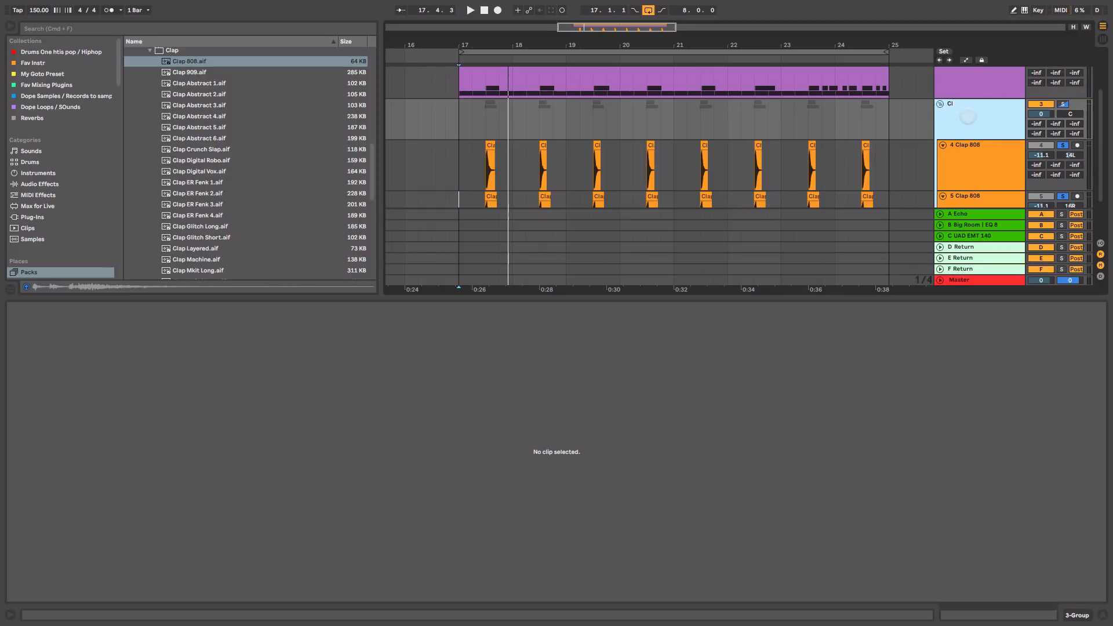
pyautogui.doubleClick(990, 112)
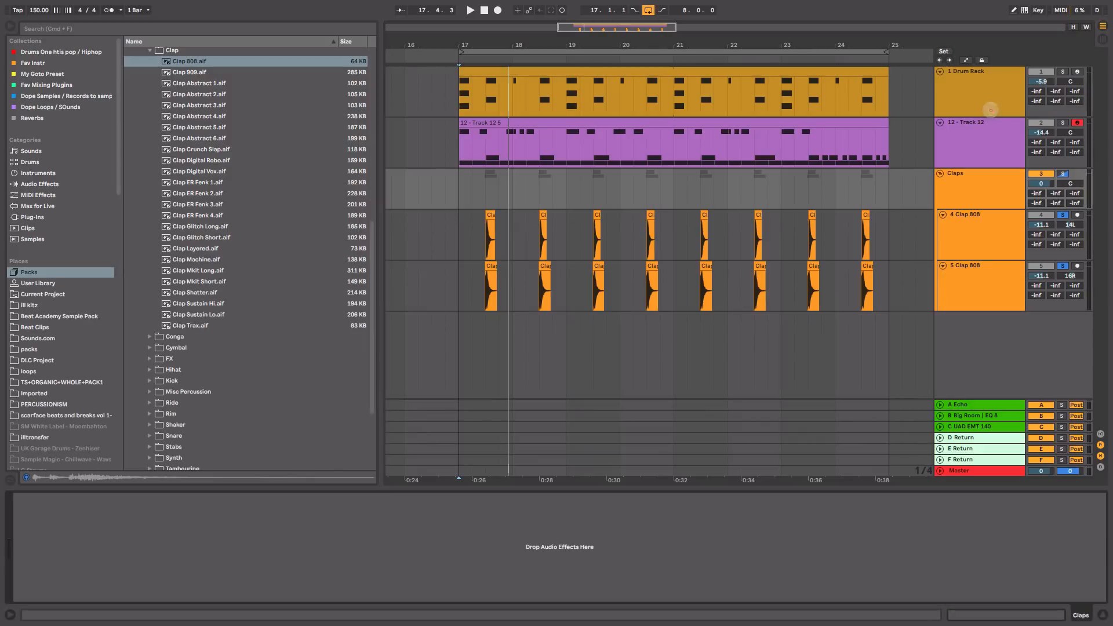
pyautogui.click(39, 183)
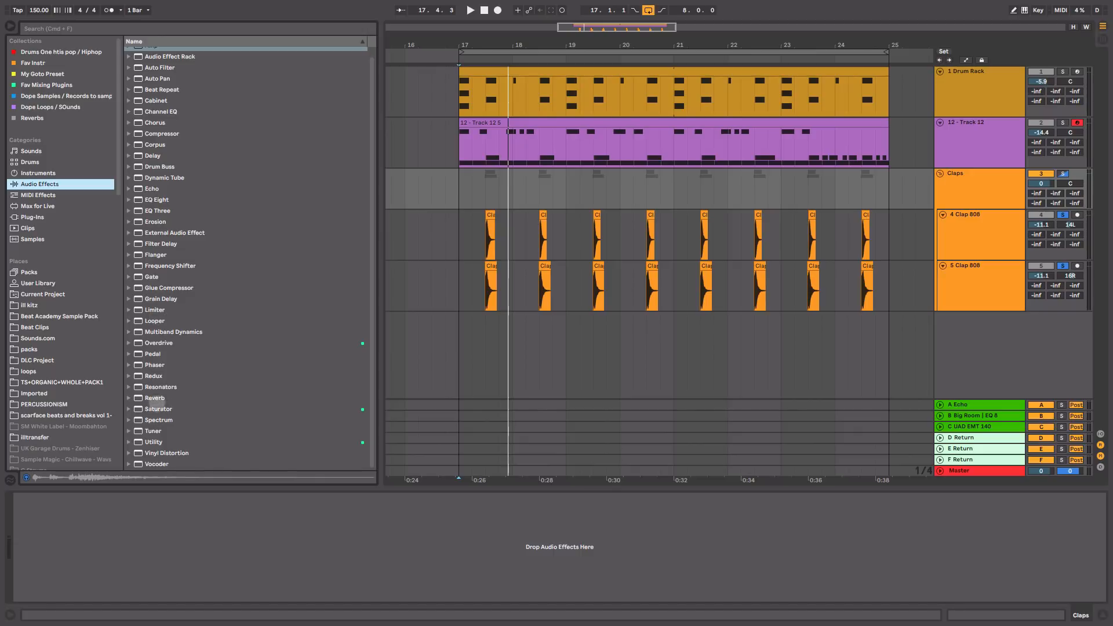
# Step: Add a Reverb device to the Claps group
pyautogui.click(154, 399)
pyautogui.moveTo(152, 402); pyautogui.dragTo(611, 324)
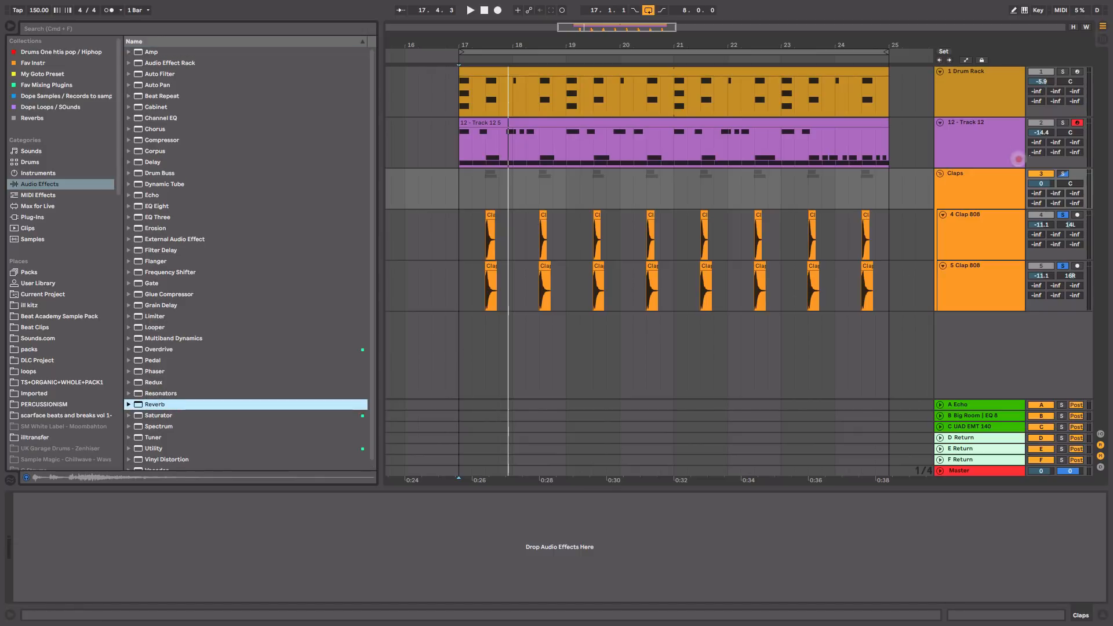
pyautogui.moveTo(1018, 159); pyautogui.dragTo(1007, 190)
pyautogui.click(964, 194)
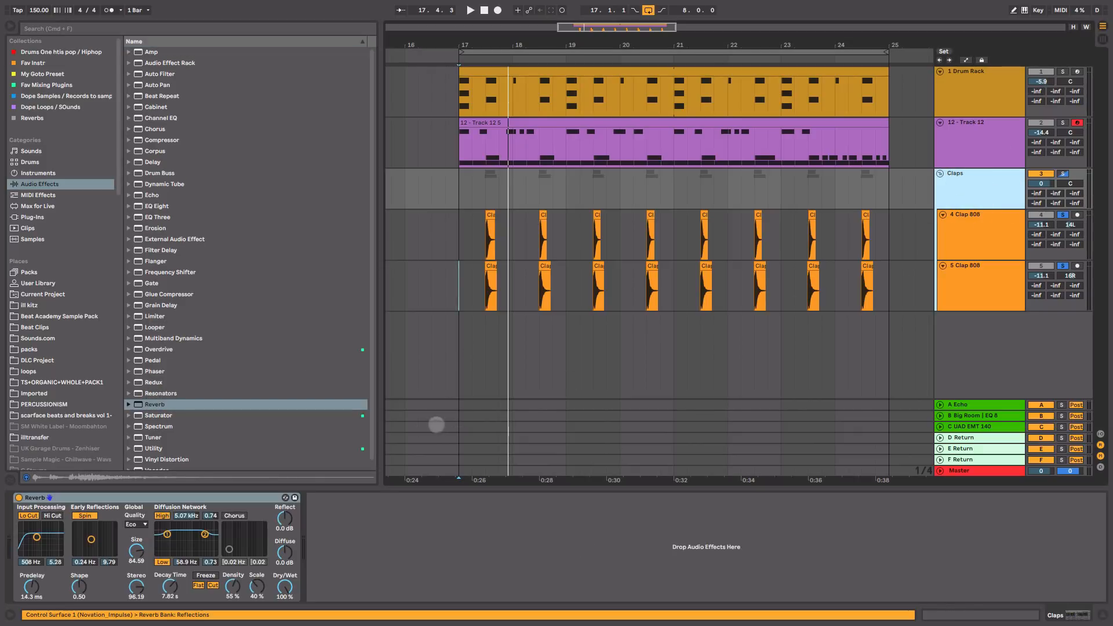
# Step: Lower the Reverb Dry/Wet to 49%, turn off Hi Cut, and add EQ Eight after it
pyautogui.moveTo(285, 586); pyautogui.dragTo(286, 594)
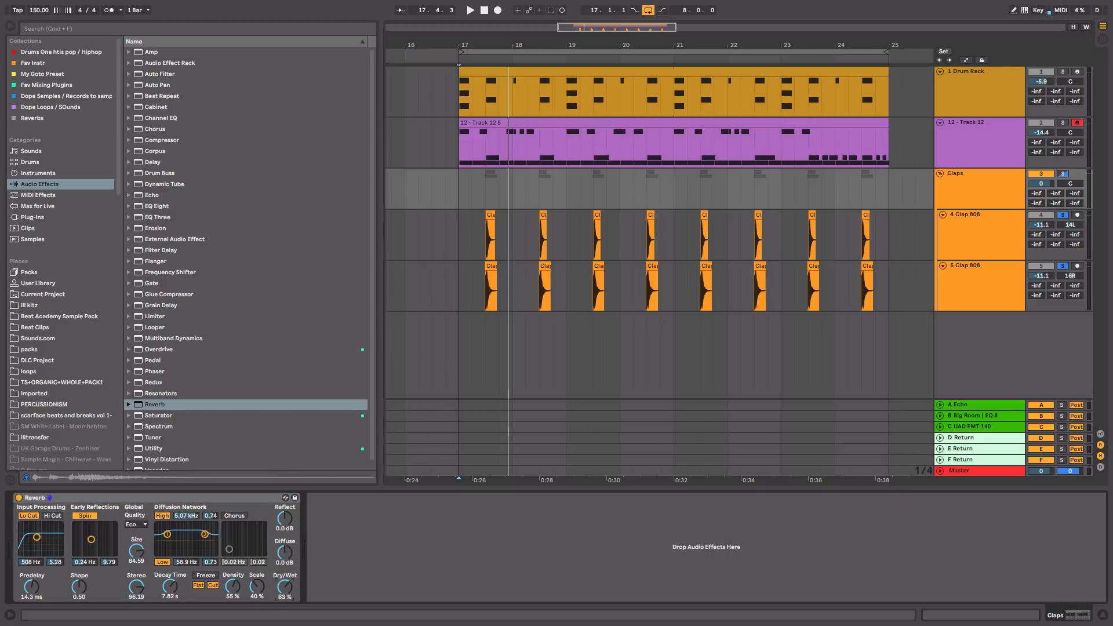
pyautogui.press('space')
pyautogui.moveTo(285, 587); pyautogui.dragTo(286, 594)
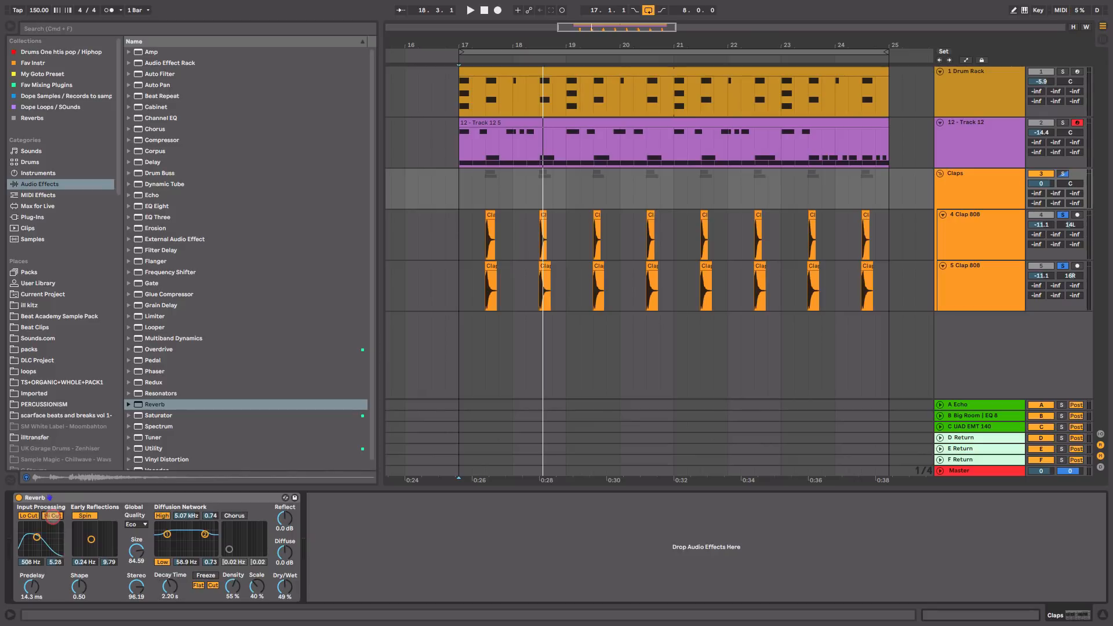
pyautogui.click(49, 516)
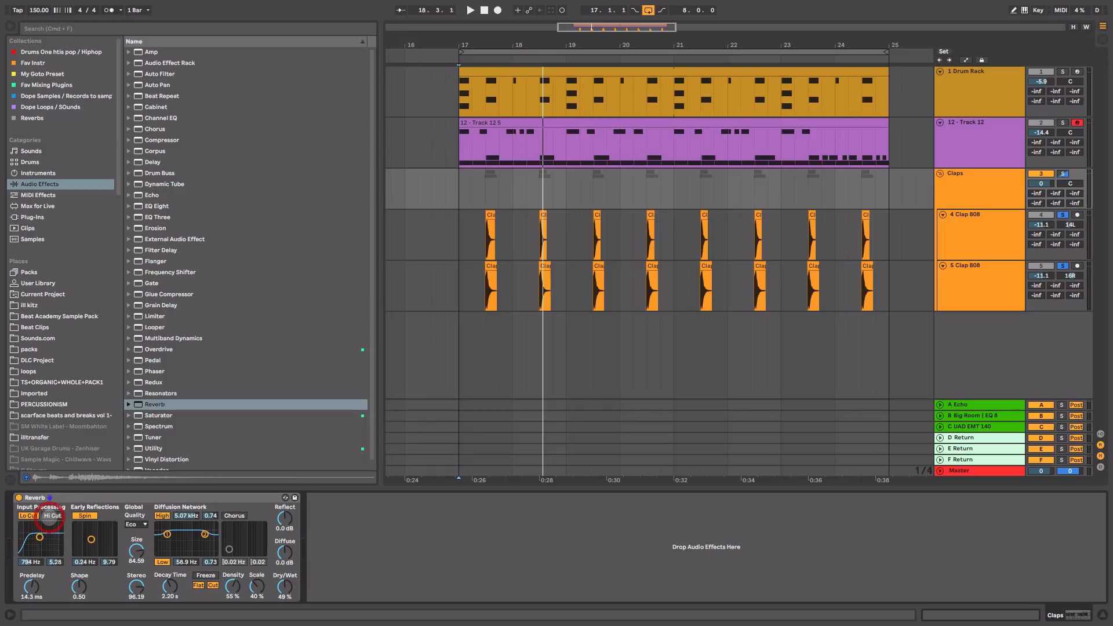
pyautogui.click(49, 515)
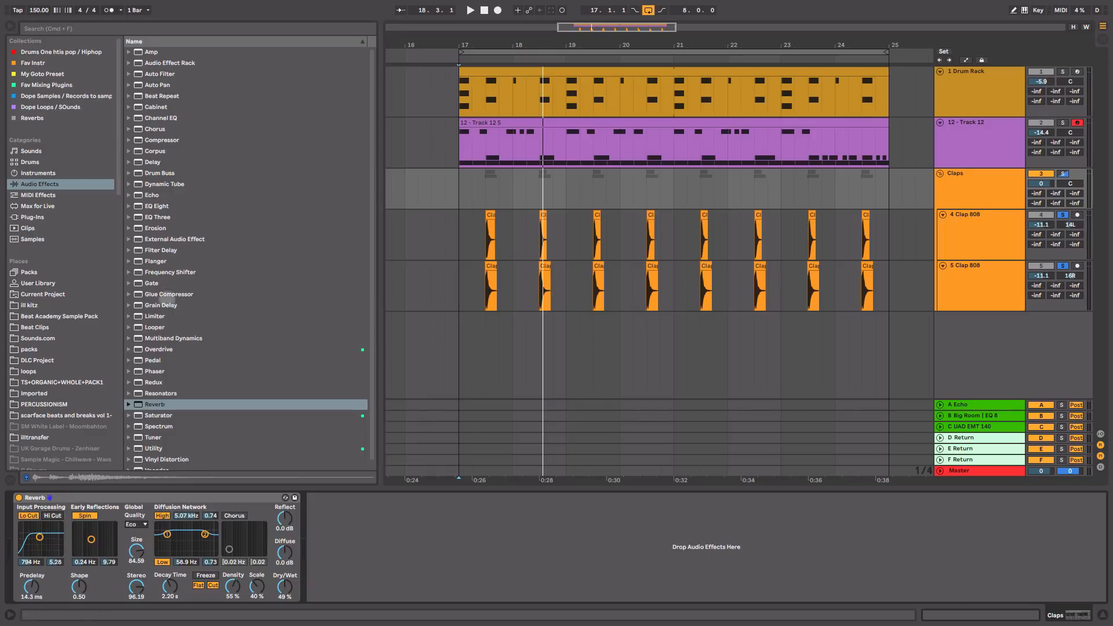
pyautogui.moveTo(152, 206); pyautogui.dragTo(341, 554)
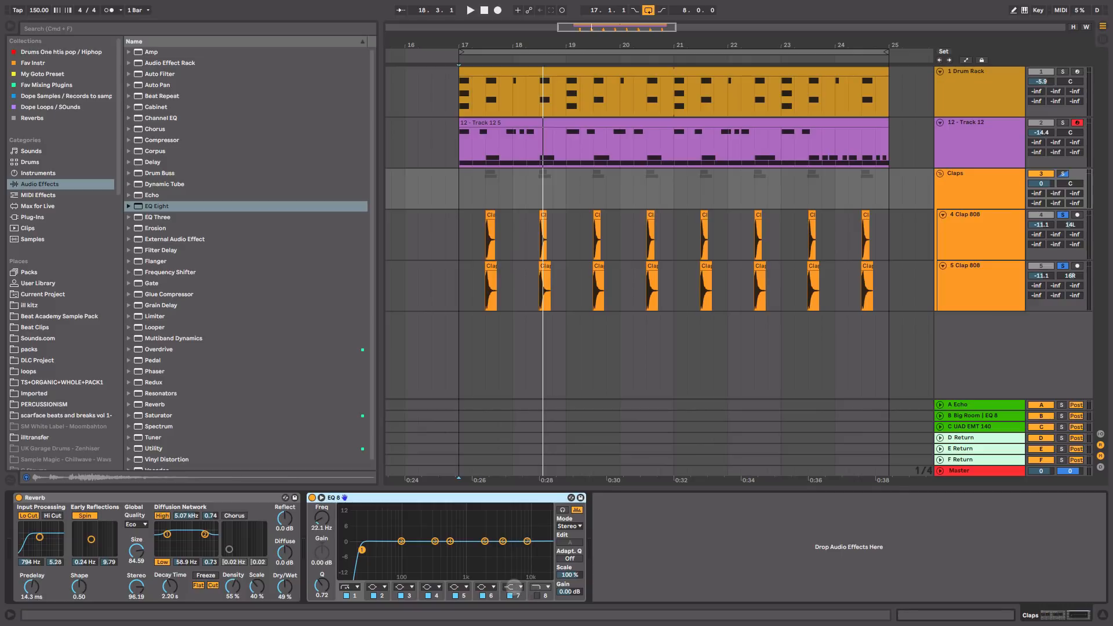
# Step: Make EQ Eight band 7 a 4.35 kHz low-pass, raise the low cut, and set reverb decay to 3.46 s
pyautogui.click(512, 587)
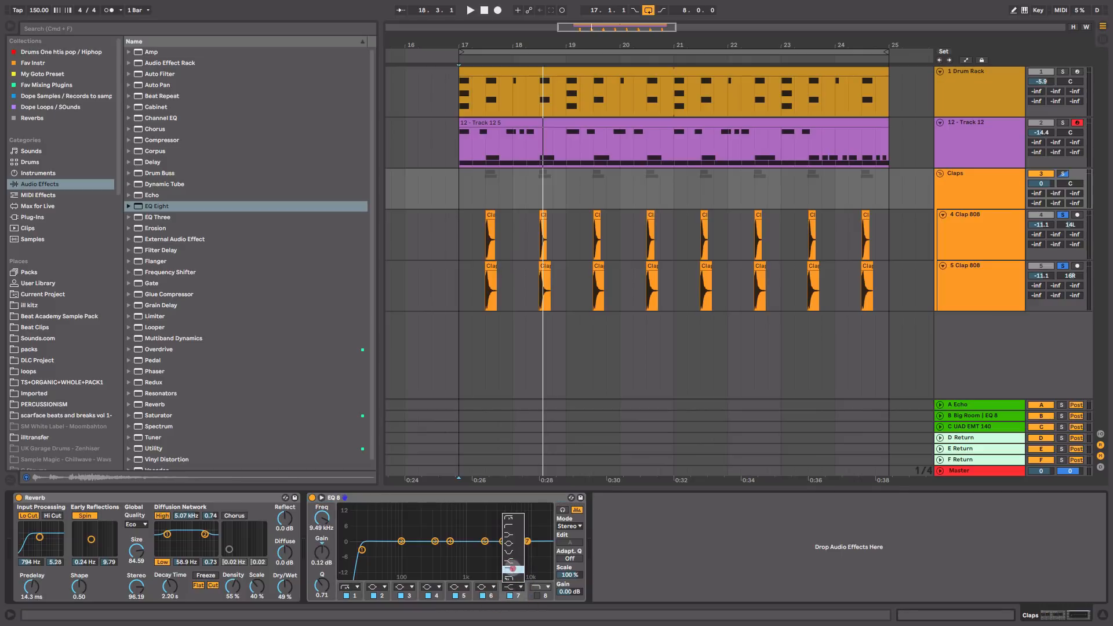
pyautogui.click(512, 568)
pyautogui.press('space')
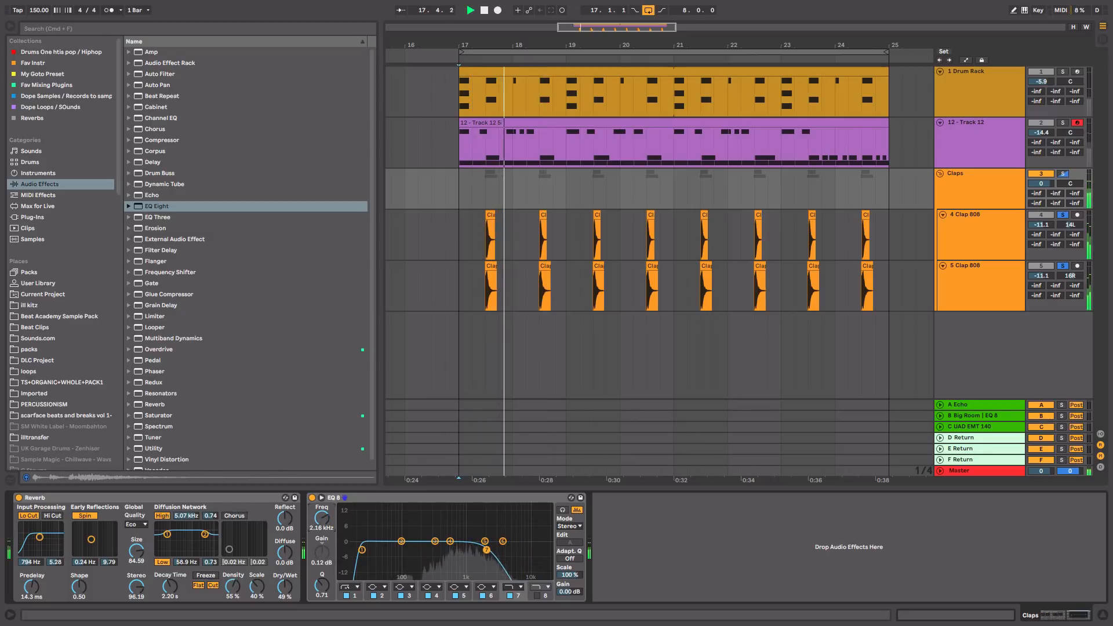
pyautogui.moveTo(486, 550); pyautogui.dragTo(508, 550)
pyautogui.moveTo(362, 549); pyautogui.dragTo(393, 552)
pyautogui.moveTo(408, 552); pyautogui.dragTo(407, 552)
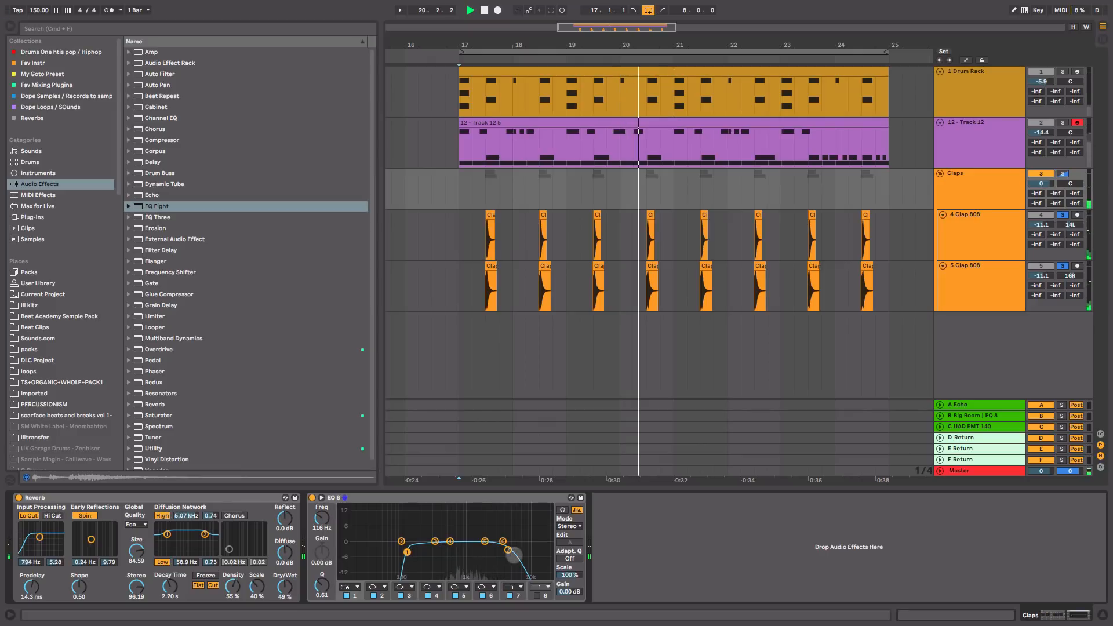
pyautogui.moveTo(508, 550); pyautogui.dragTo(506, 550)
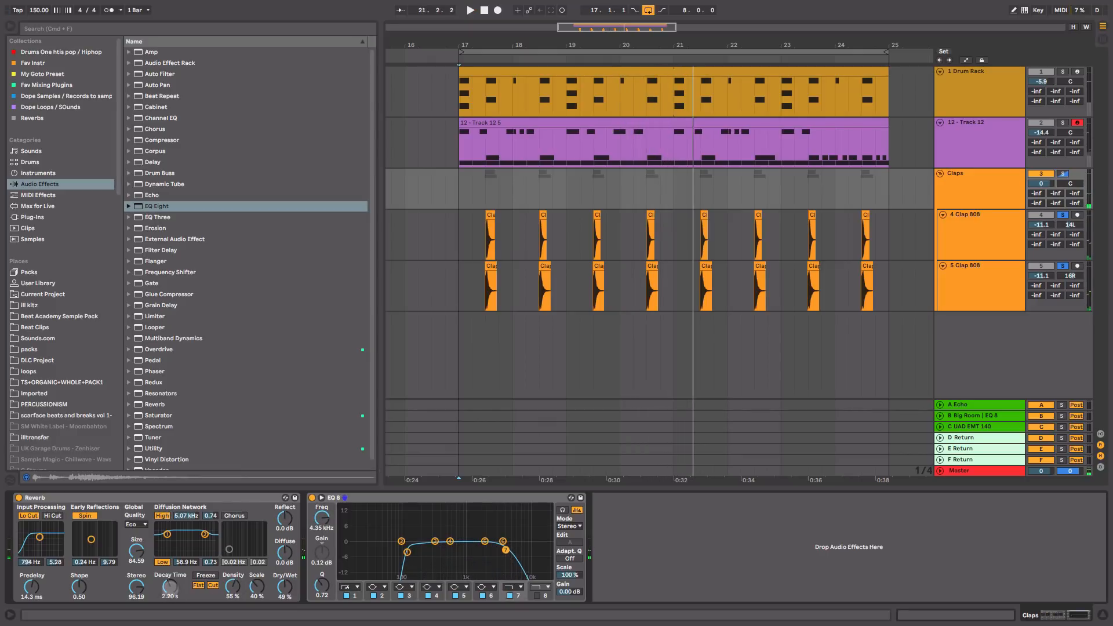
pyautogui.moveTo(170, 587); pyautogui.dragTo(170, 583)
# Step: Set Reverb quality to High and predelay to 44.5 ms, audition, then unsolo Claps
pyautogui.click(141, 524)
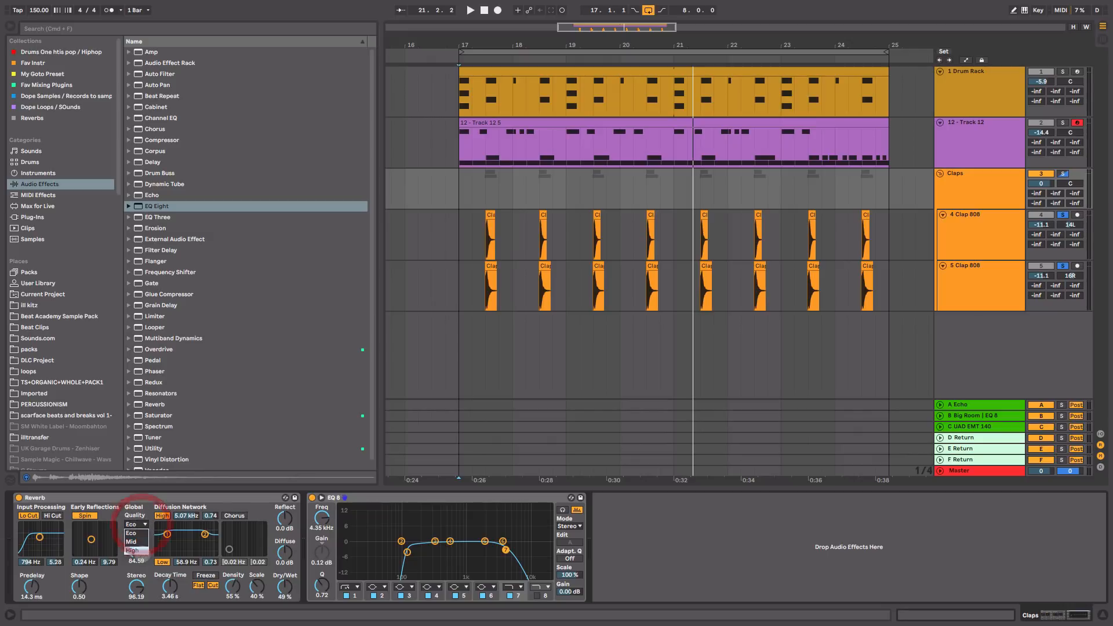
pyautogui.click(138, 504)
pyautogui.moveTo(23, 582); pyautogui.dragTo(32, 584)
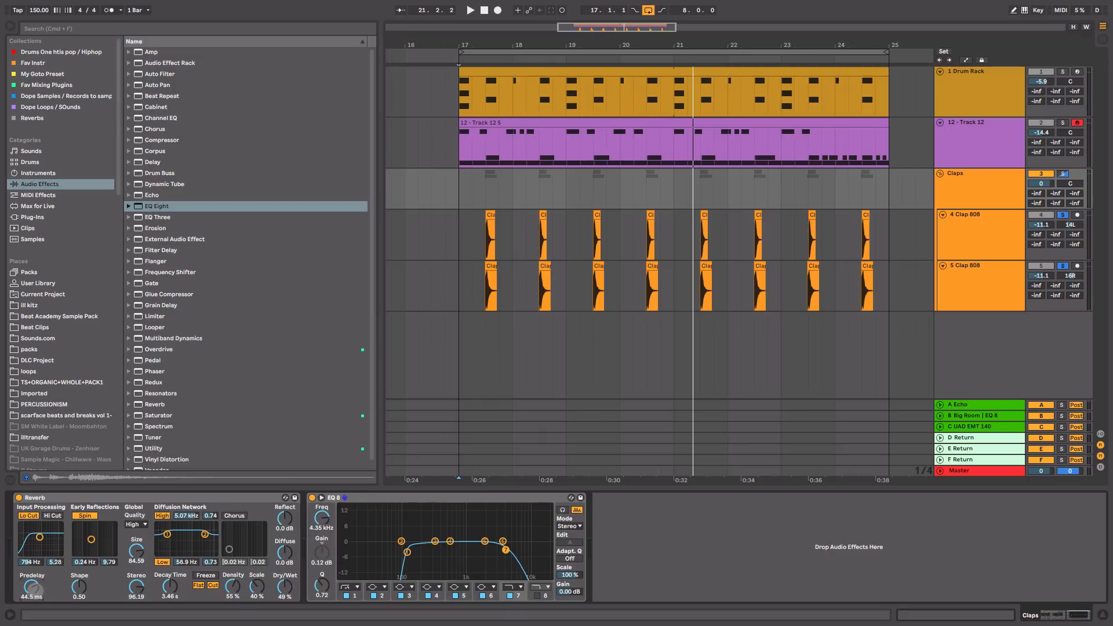
pyautogui.press('space')
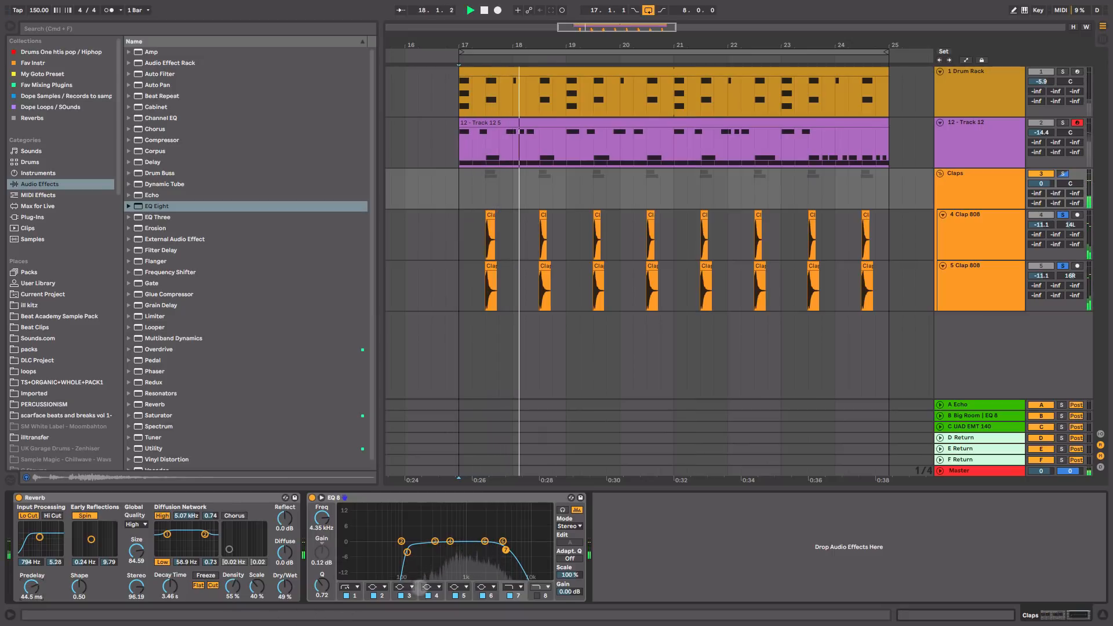
pyautogui.press('space')
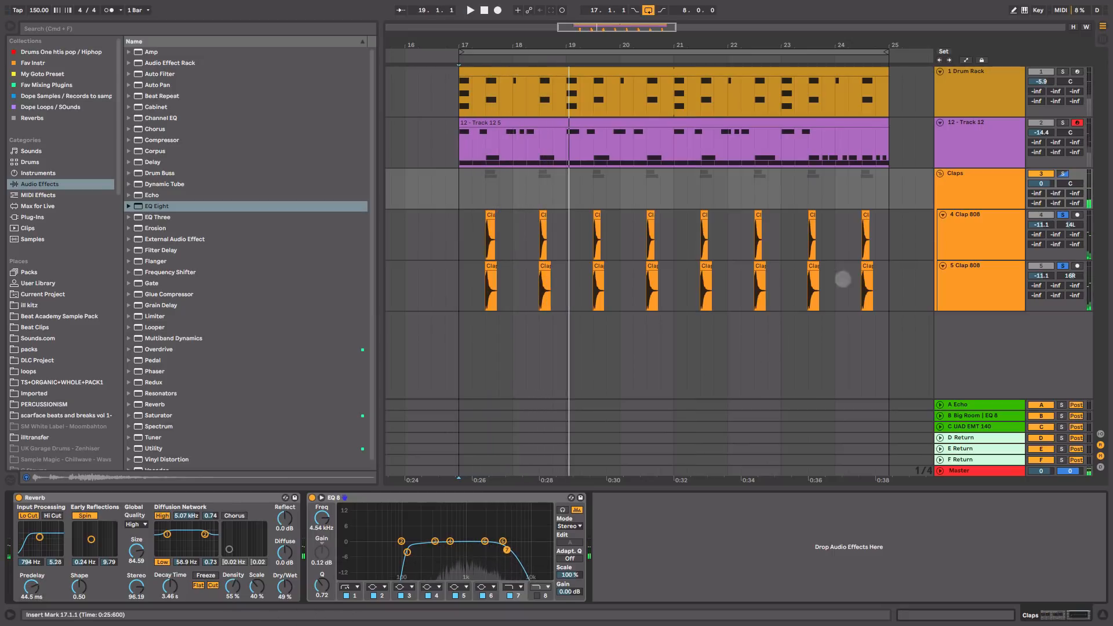
pyautogui.click(1062, 173)
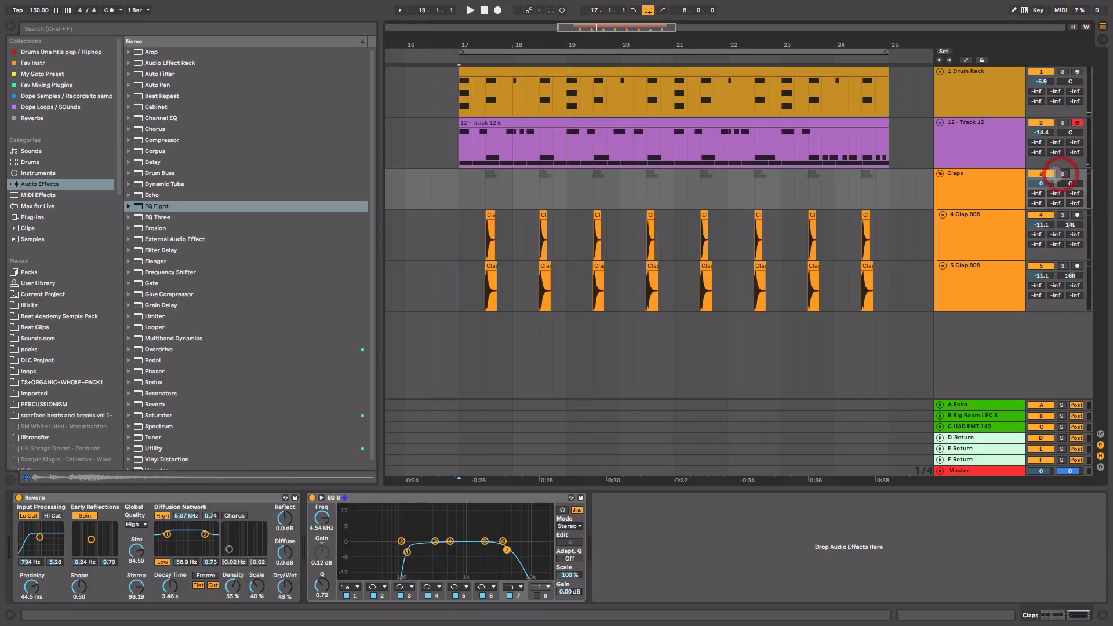
# Step: Fold the Claps group and play from bar 17 in the mixer view
pyautogui.click(940, 173)
pyautogui.click(458, 174)
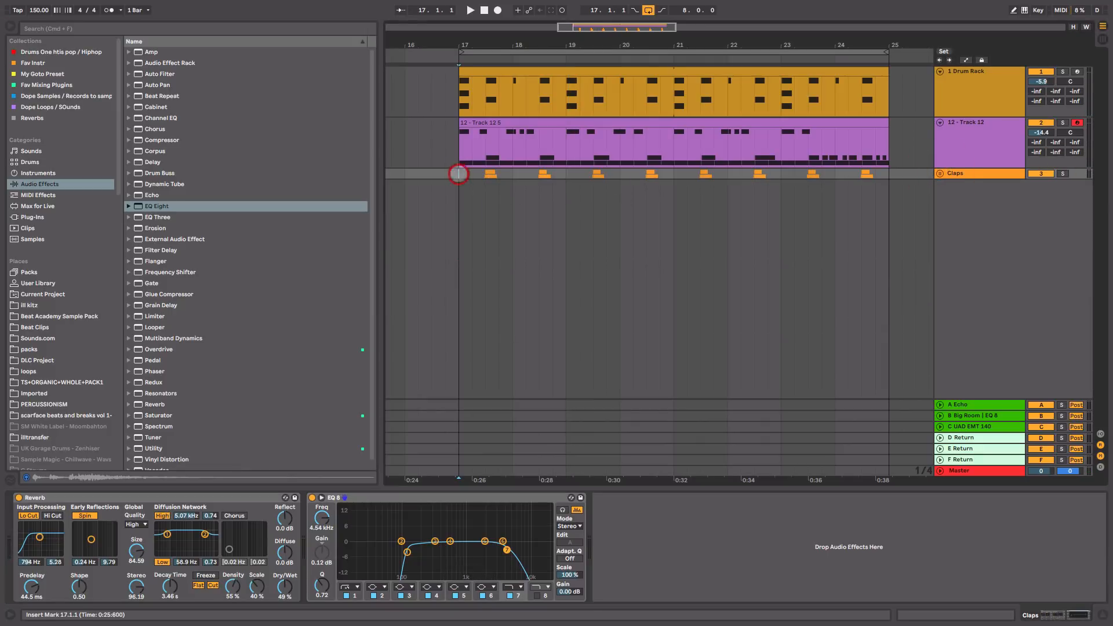
pyautogui.press('space')
pyautogui.press('Tab')
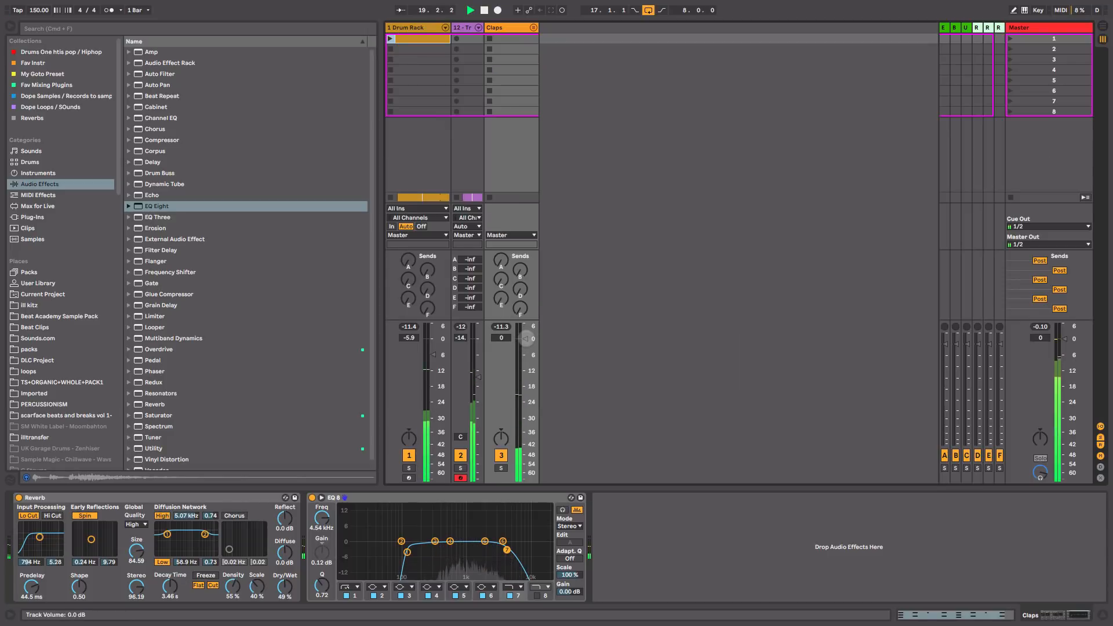
# Step: Bring the Claps fader down to about -10.5 dB, comparing with the track switched off
pyautogui.moveTo(526, 339); pyautogui.dragTo(525, 355)
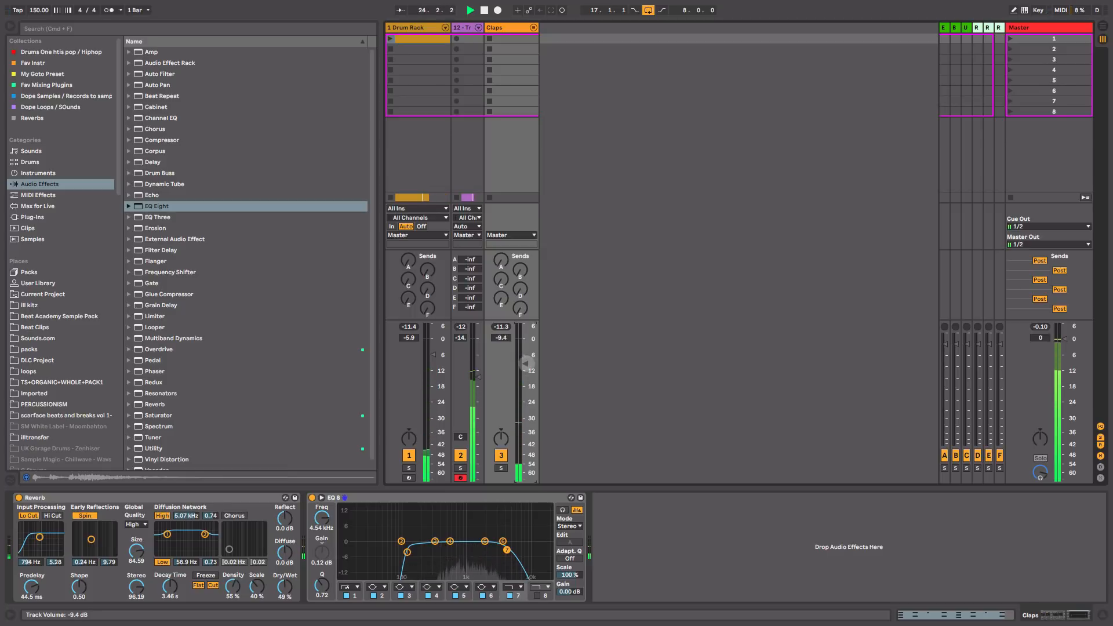
pyautogui.moveTo(526, 363); pyautogui.dragTo(525, 369)
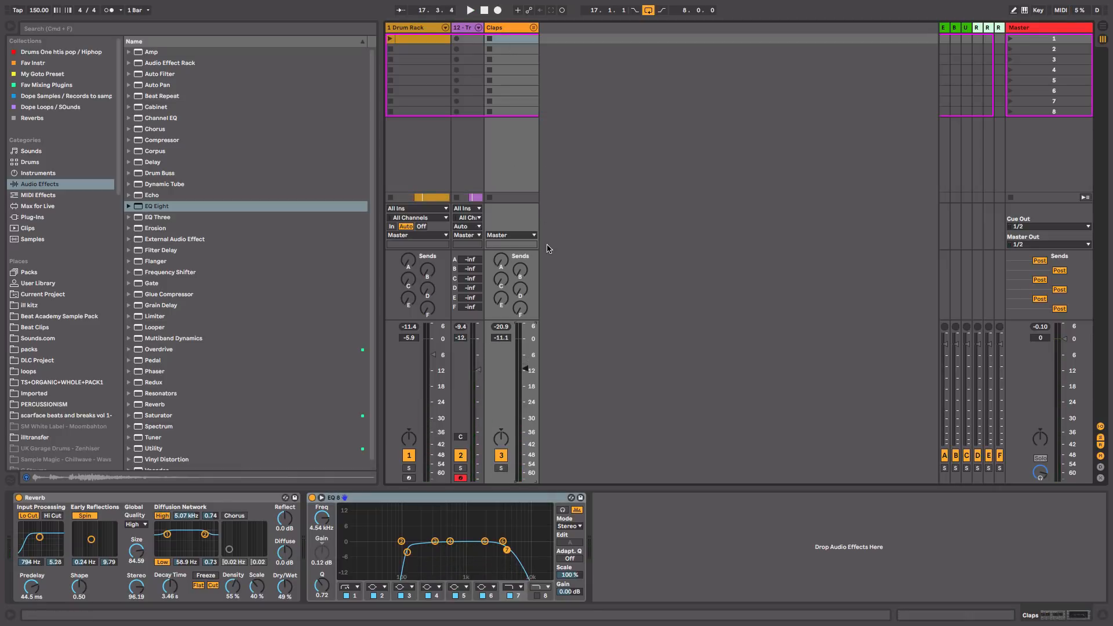
pyautogui.click(501, 455)
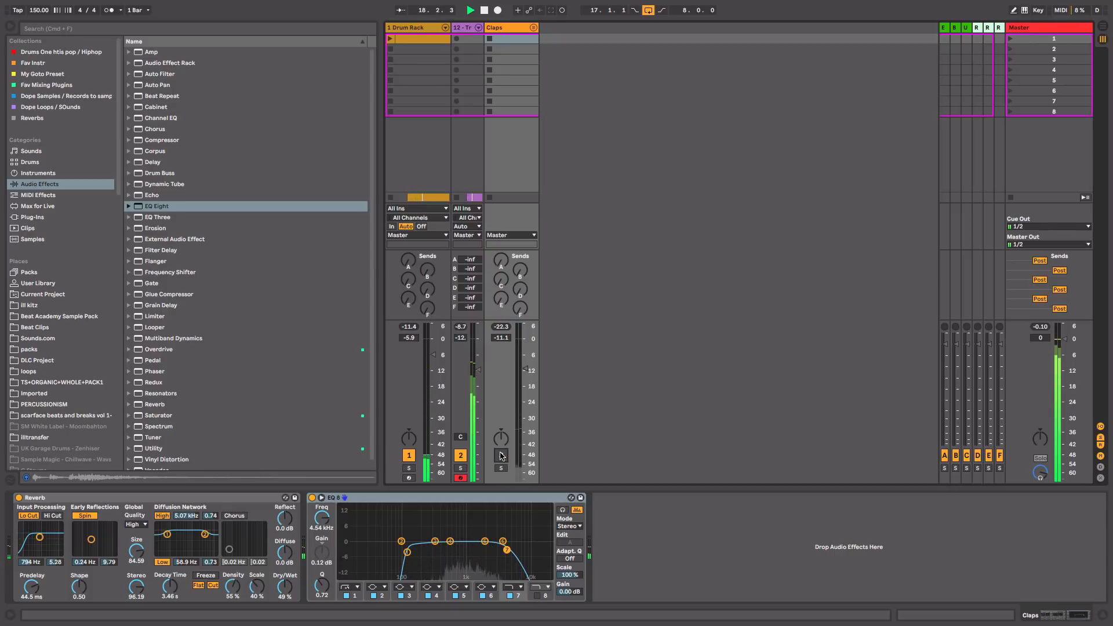
pyautogui.click(501, 456)
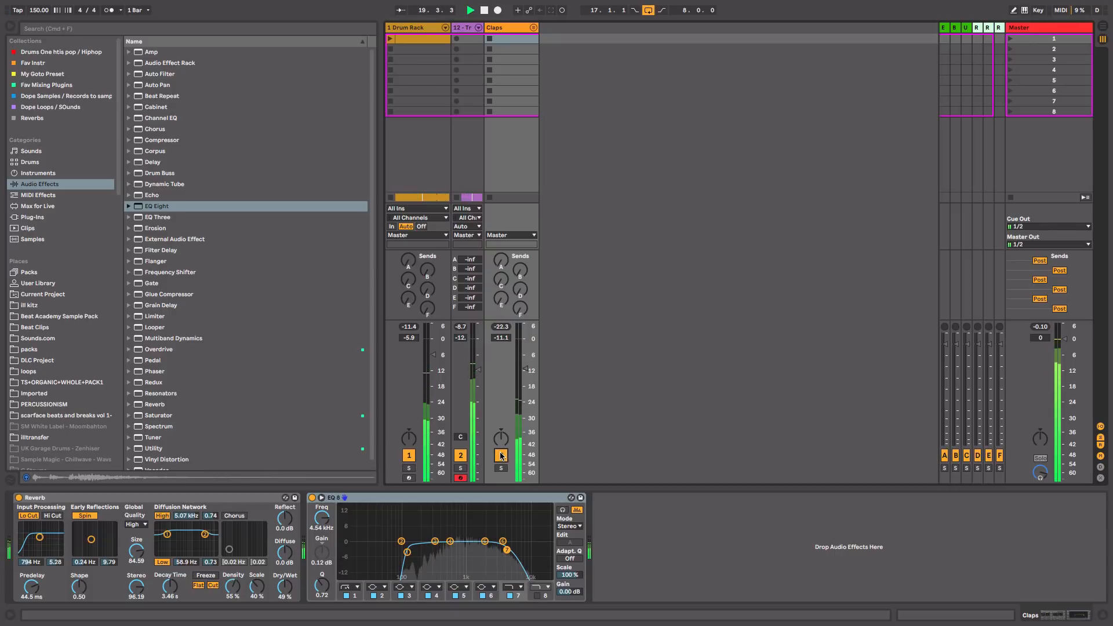
pyautogui.moveTo(527, 368); pyautogui.dragTo(527, 366)
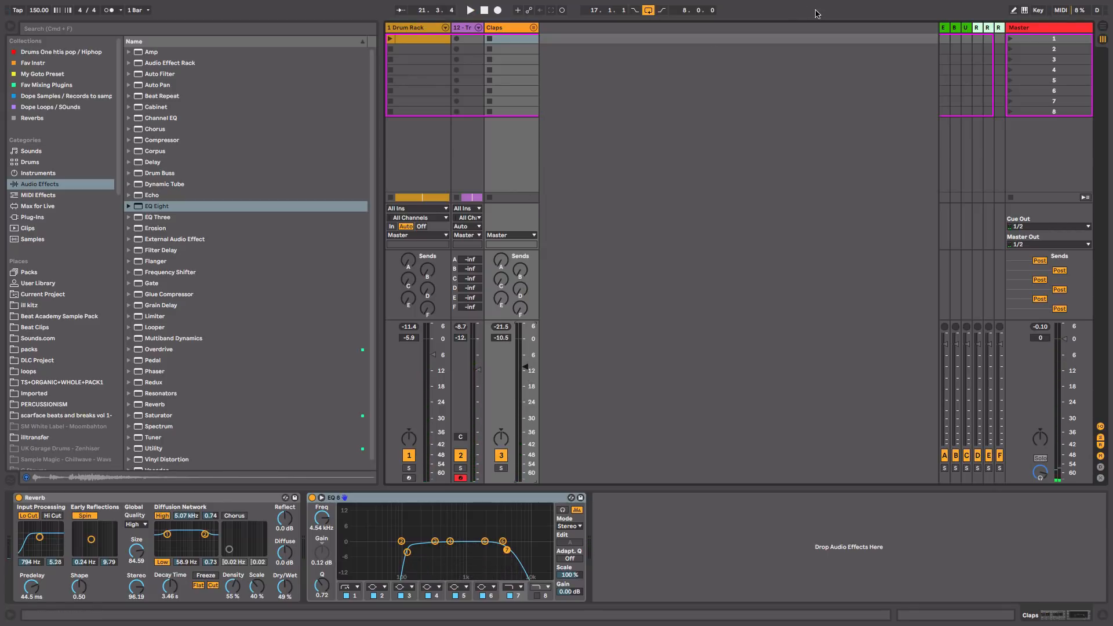
pyautogui.click(956, 32)
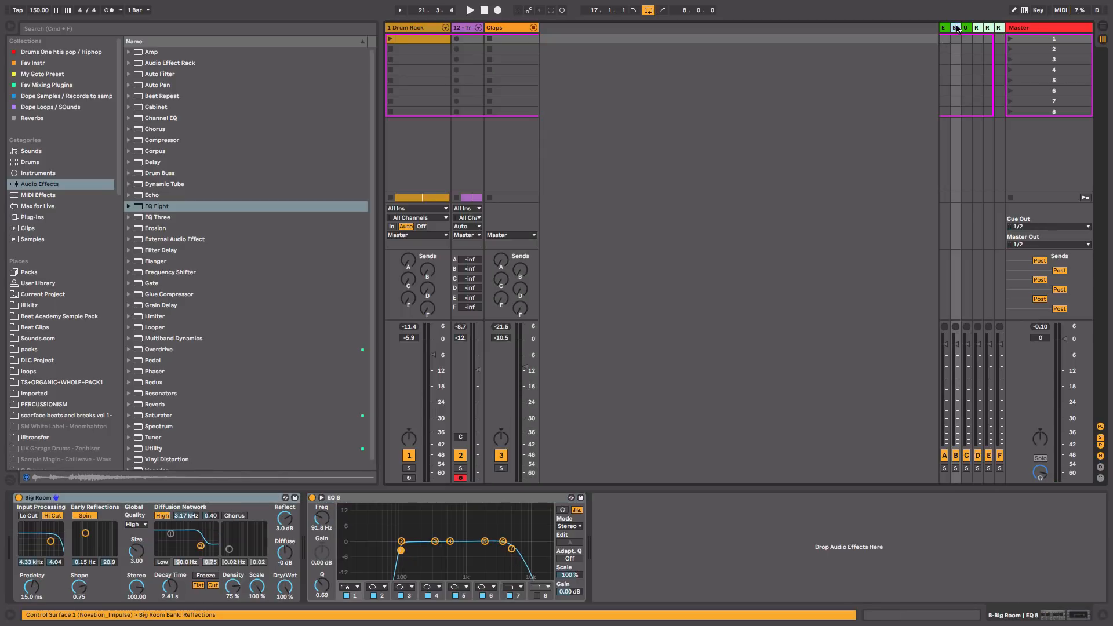
# Step: Widen the Big Room return strip and raise track 12's Send B to about -23 dB
pyautogui.moveTo(952, 26); pyautogui.dragTo(900, 34)
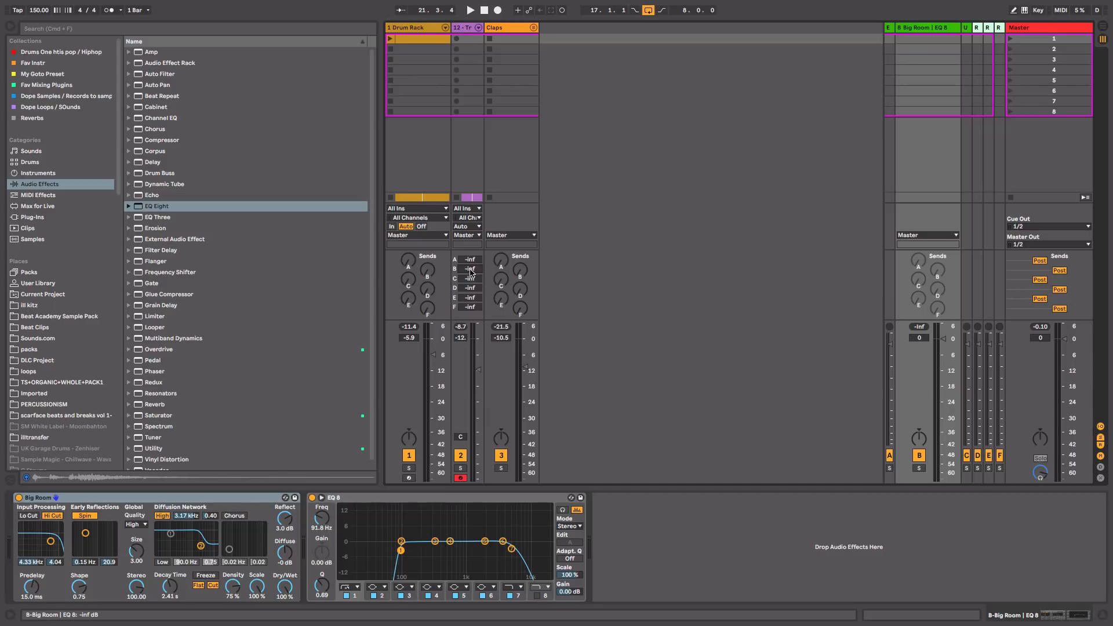
pyautogui.press('space')
pyautogui.moveTo(470, 271); pyautogui.dragTo(471, 245)
pyautogui.press('space')
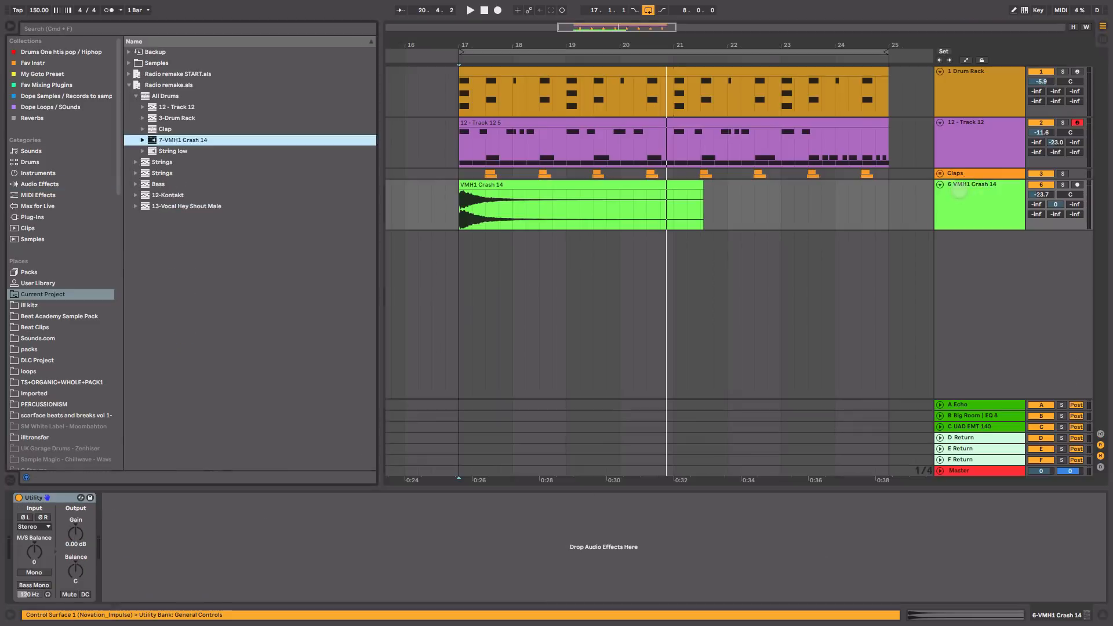
# Step: Trim the VMH1 Crash 14 clip to end at bar 21 and audition it
pyautogui.click(959, 189)
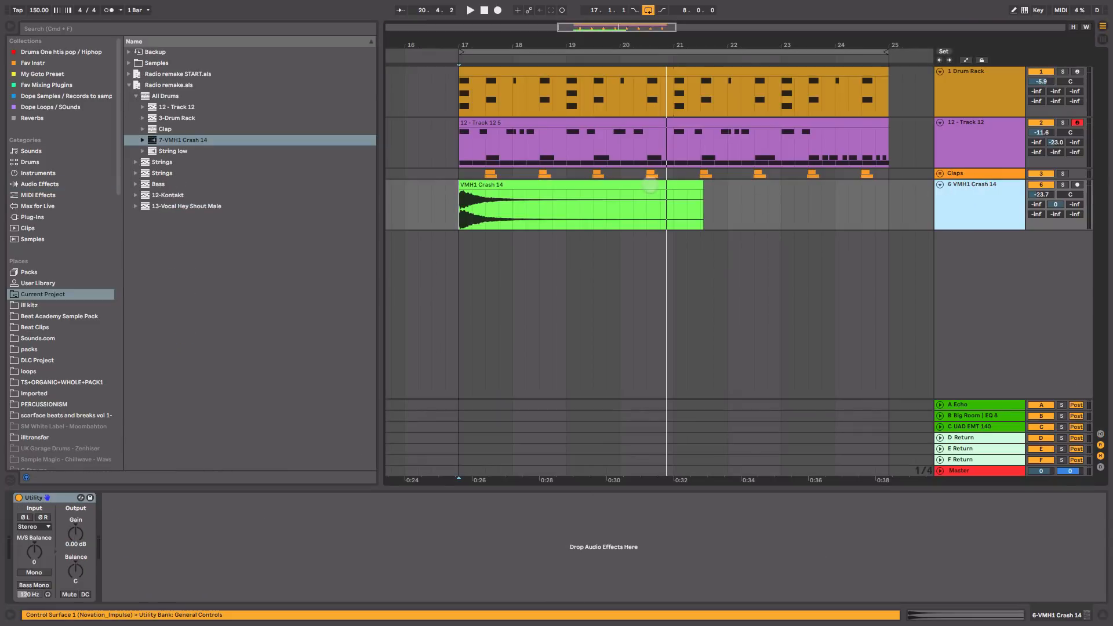
pyautogui.click(649, 185)
pyautogui.moveTo(702, 185); pyautogui.dragTo(660, 183)
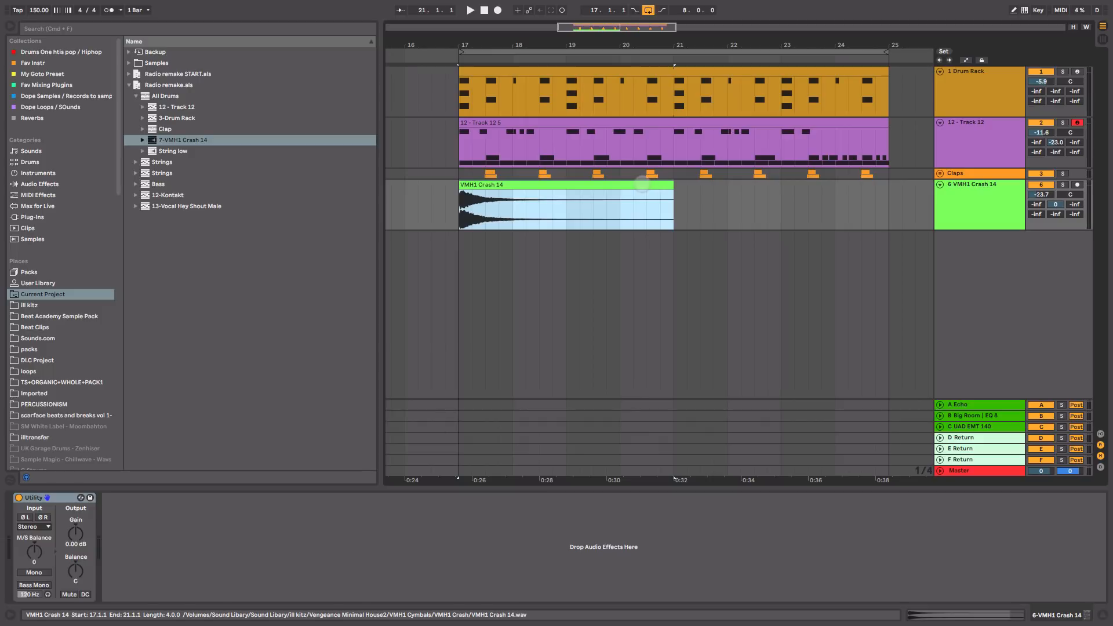
pyautogui.press('space')
pyautogui.press('Tab')
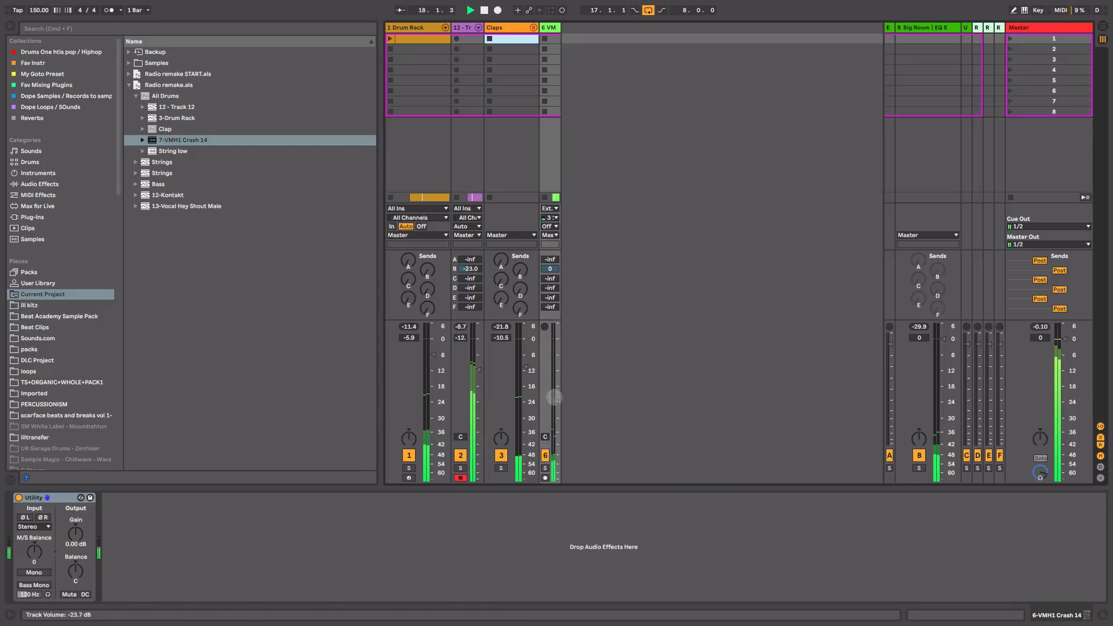
pyautogui.press('Tab')
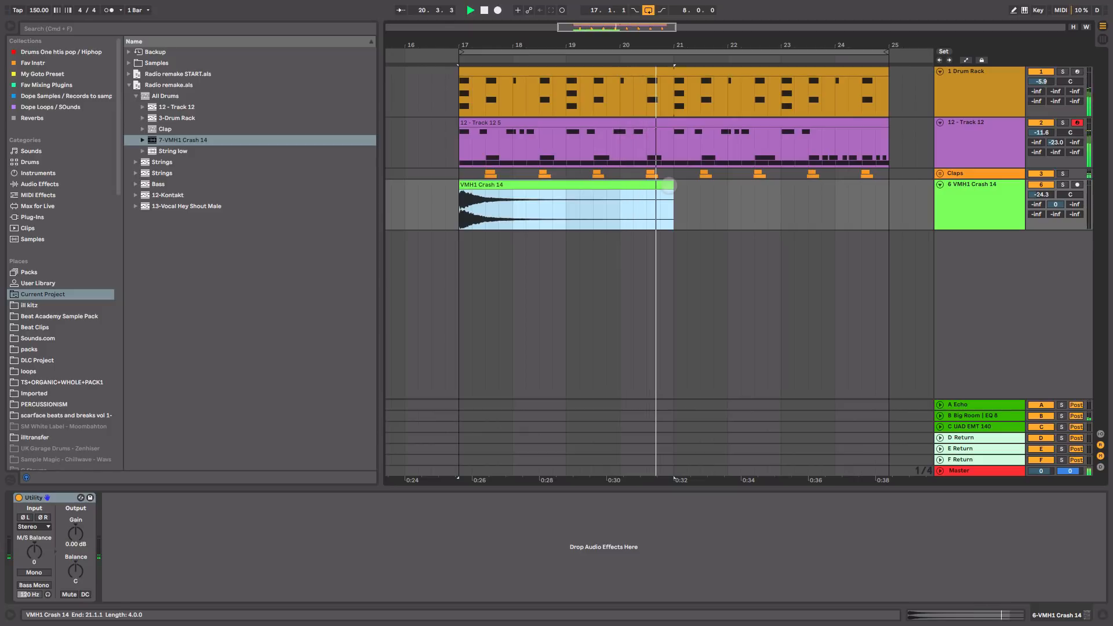
pyautogui.press('space')
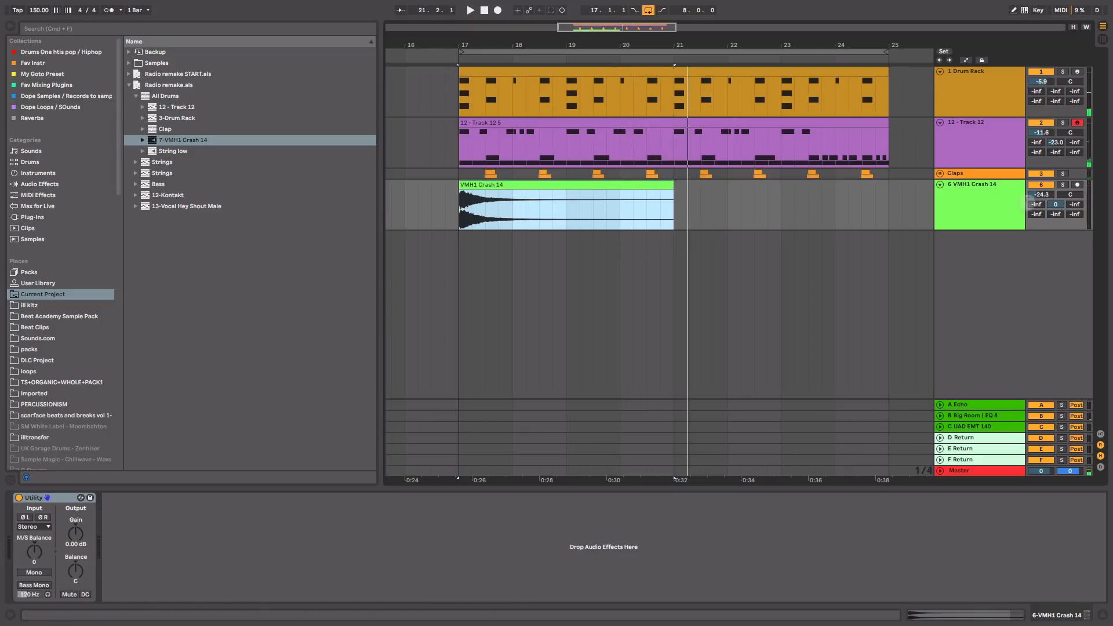
# Step: Group drum tracks 1–6 into a new 1 Group track
pyautogui.click(980, 204)
pyautogui.keyDown('shift'); pyautogui.click(980, 100); pyautogui.keyUp('shift')
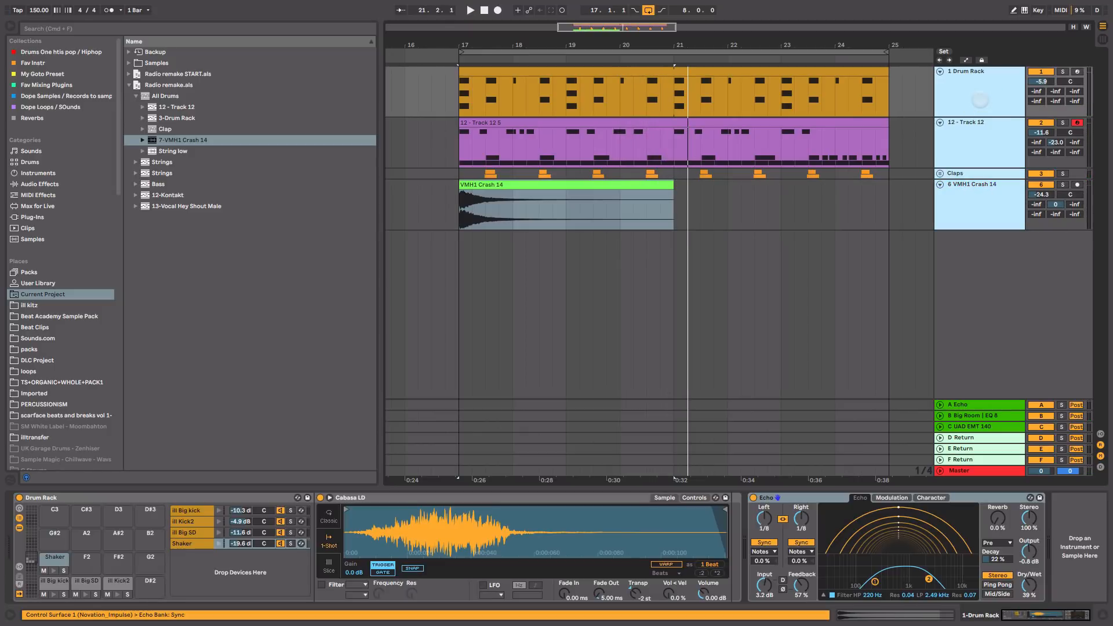
pyautogui.press('super+g')
pyautogui.press('Tab')
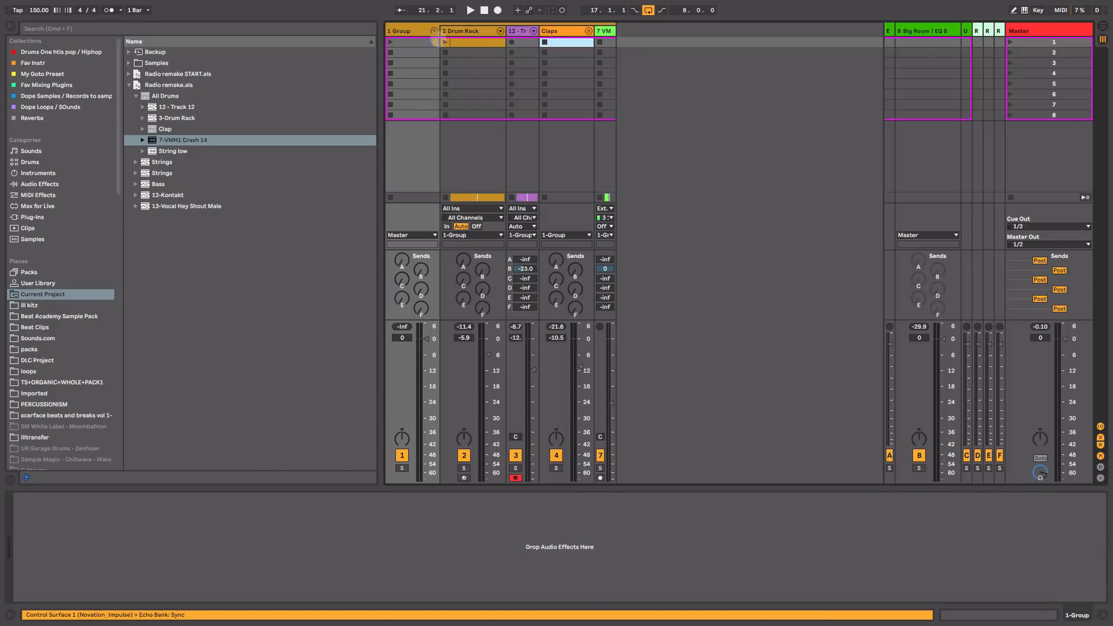
# Step: Fold the new ADrums drum group and list the Audio Effects in the browser
pyautogui.click(434, 31)
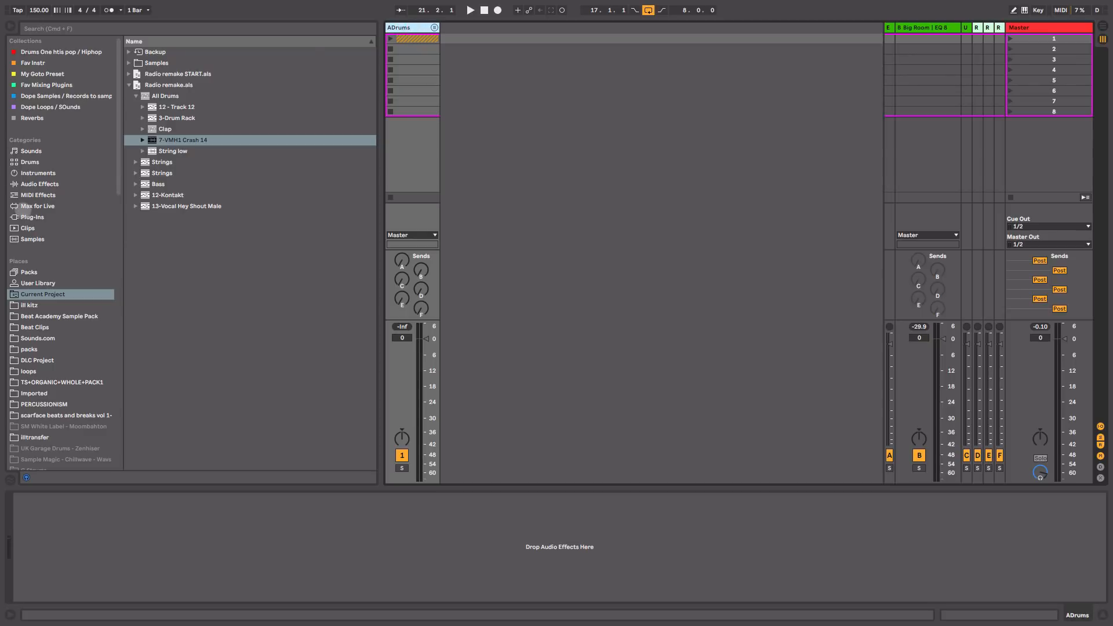
pyautogui.click(33, 184)
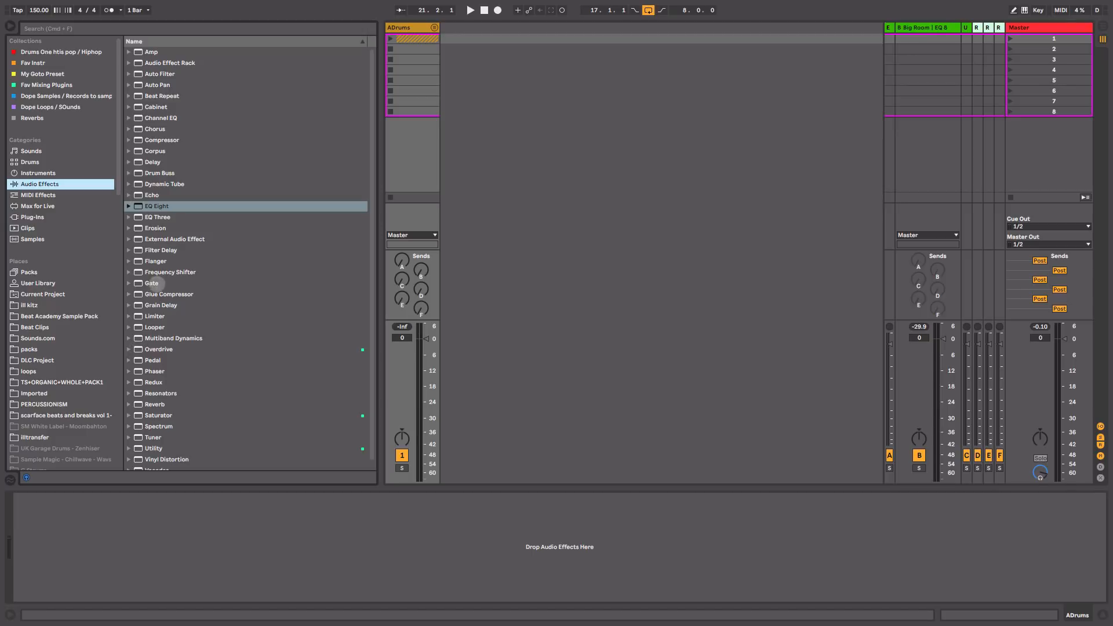
# Step: Add a Glue Compressor to ADrums with threshold at -25.4 dB and 2.54 dB makeup
pyautogui.click(157, 294)
pyautogui.moveTo(353, 171); pyautogui.dragTo(408, 73)
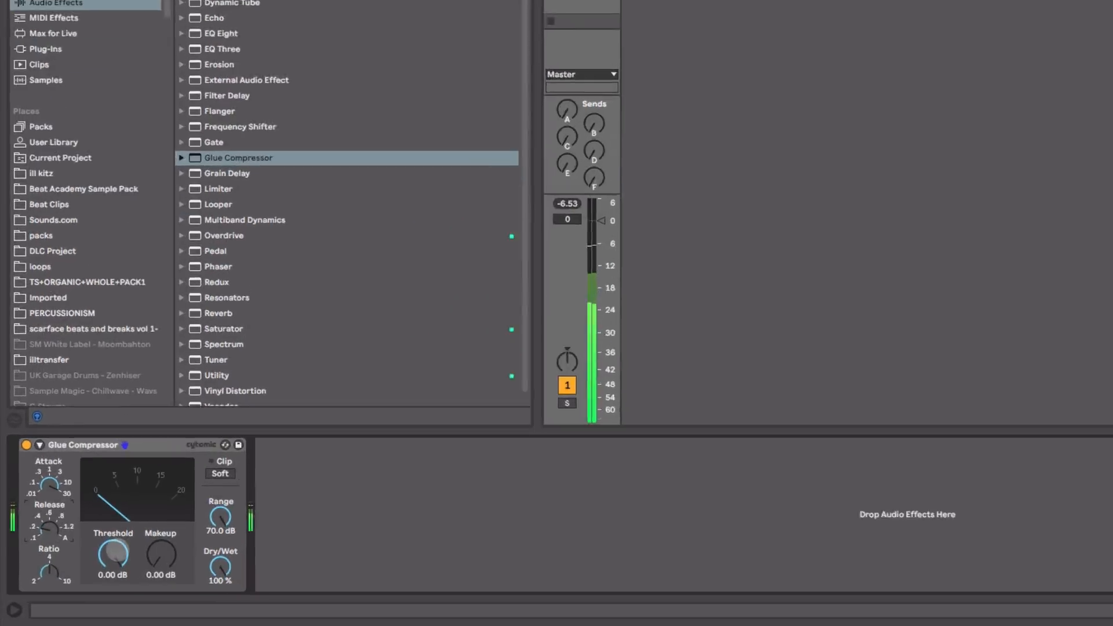
pyautogui.moveTo(80, 575); pyautogui.dragTo(80, 597)
pyautogui.moveTo(210, 494)
pyautogui.mouseDown()
pyautogui.moveTo(210, 528)
pyautogui.moveTo(209, 494)
pyautogui.mouseUp()
pyautogui.click(47, 299)
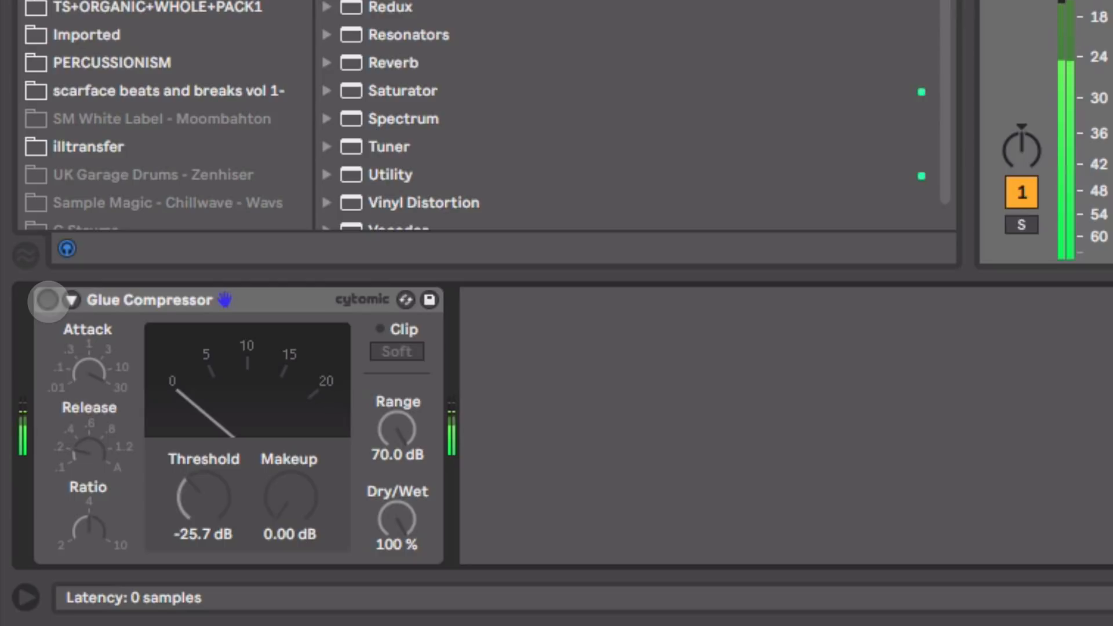
pyautogui.click(48, 299)
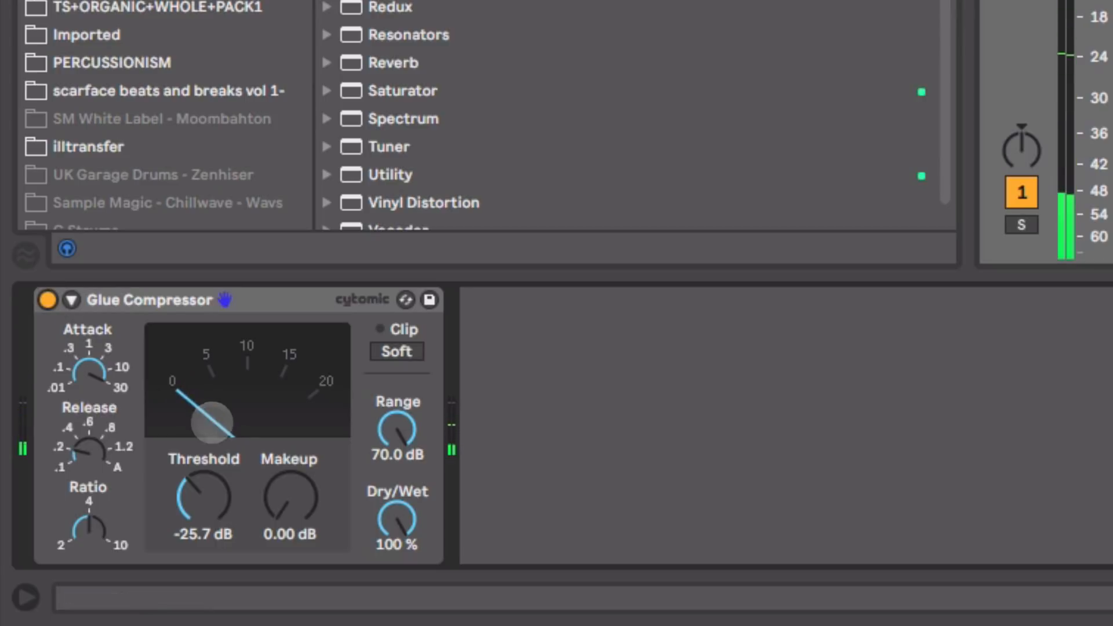
pyautogui.moveTo(207, 499); pyautogui.dragTo(206, 497)
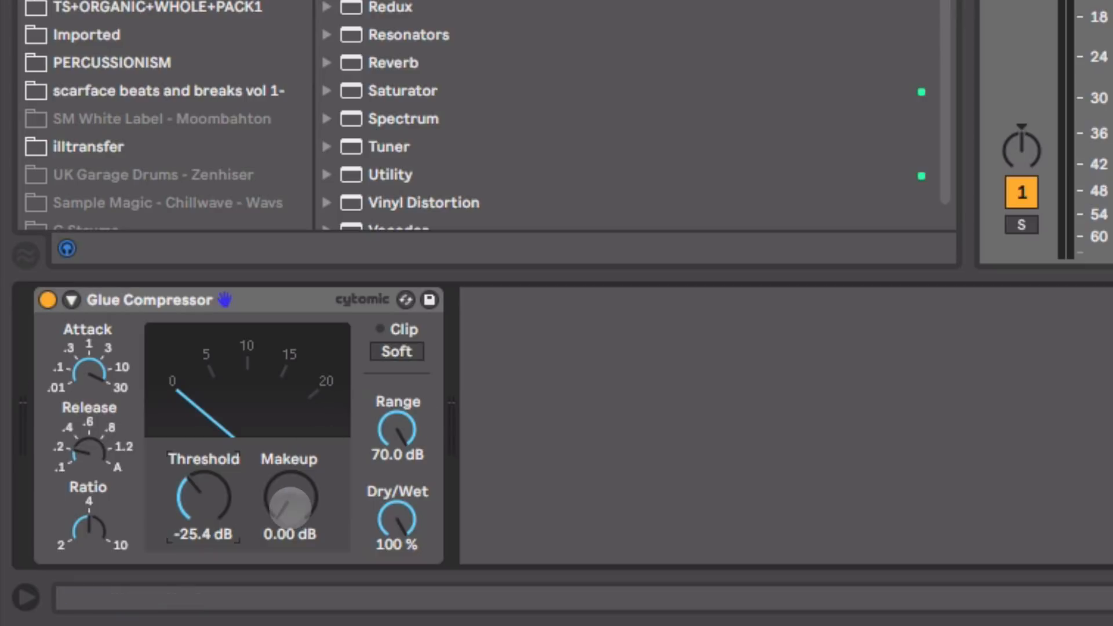
pyautogui.moveTo(302, 508)
pyautogui.mouseDown()
pyautogui.moveTo(302, 473)
pyautogui.moveTo(306, 502)
pyautogui.mouseUp()
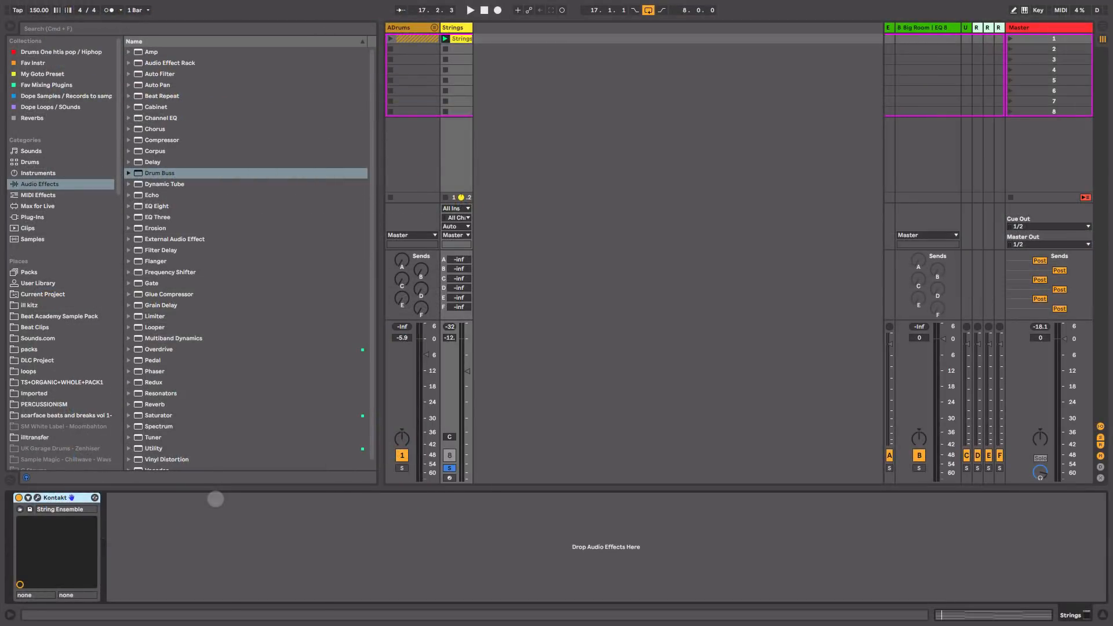
# Step: Check the Kontakt String Ensemble plugin window, then open the Strings clip's MIDI notes
pyautogui.click(37, 497)
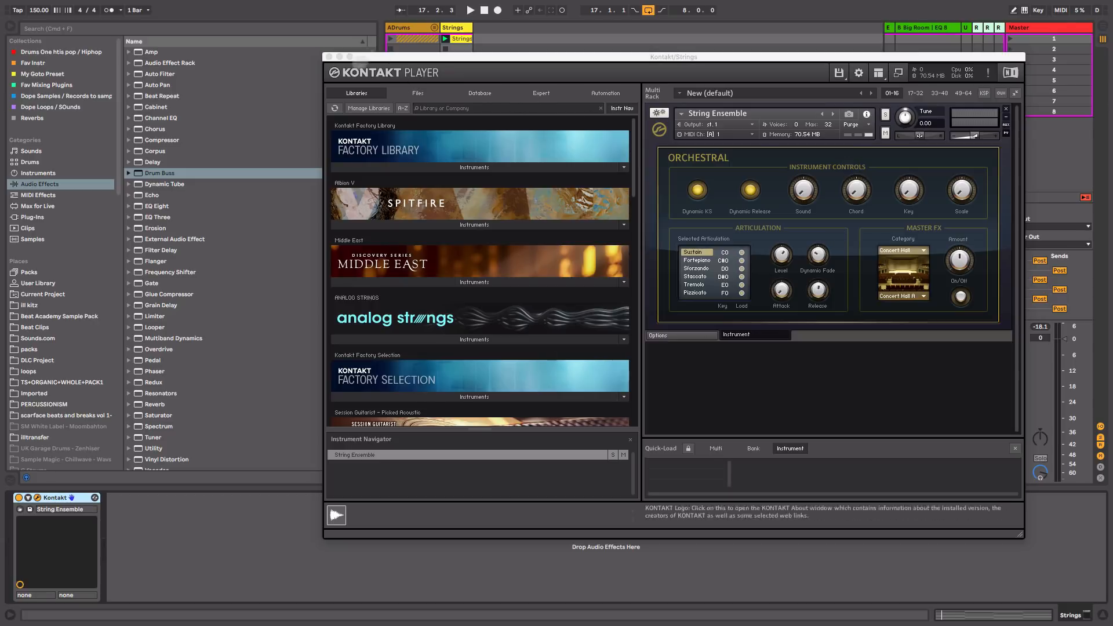
pyautogui.click(329, 56)
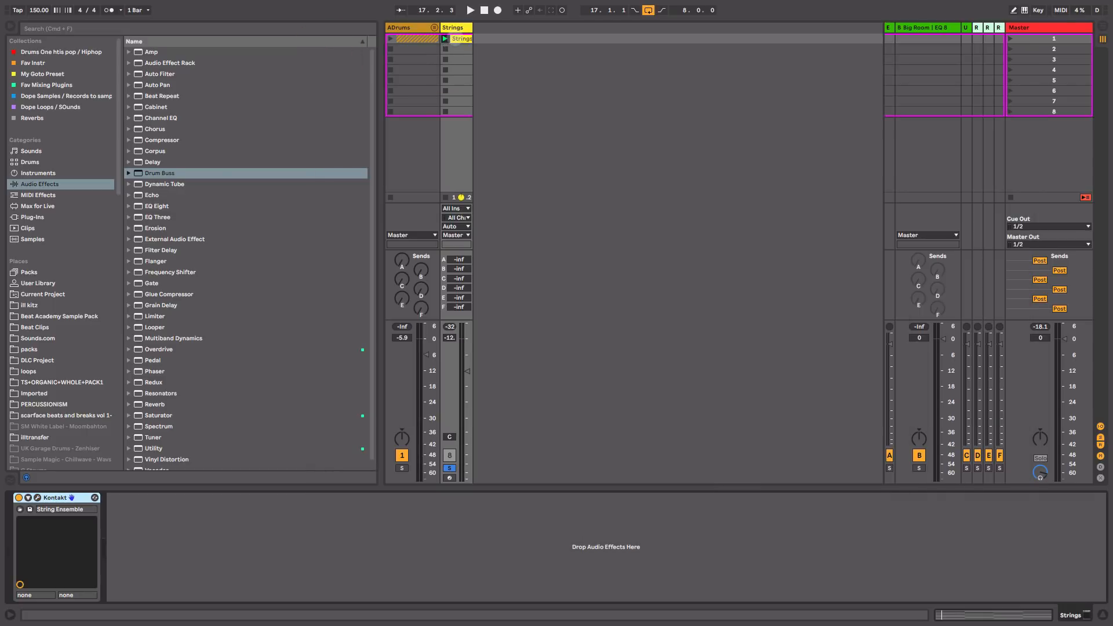
pyautogui.doubleClick(456, 38)
# Step: Play the Strings clip and select its chord notes in bars 1, 3, 5 and 7
pyautogui.press('space')
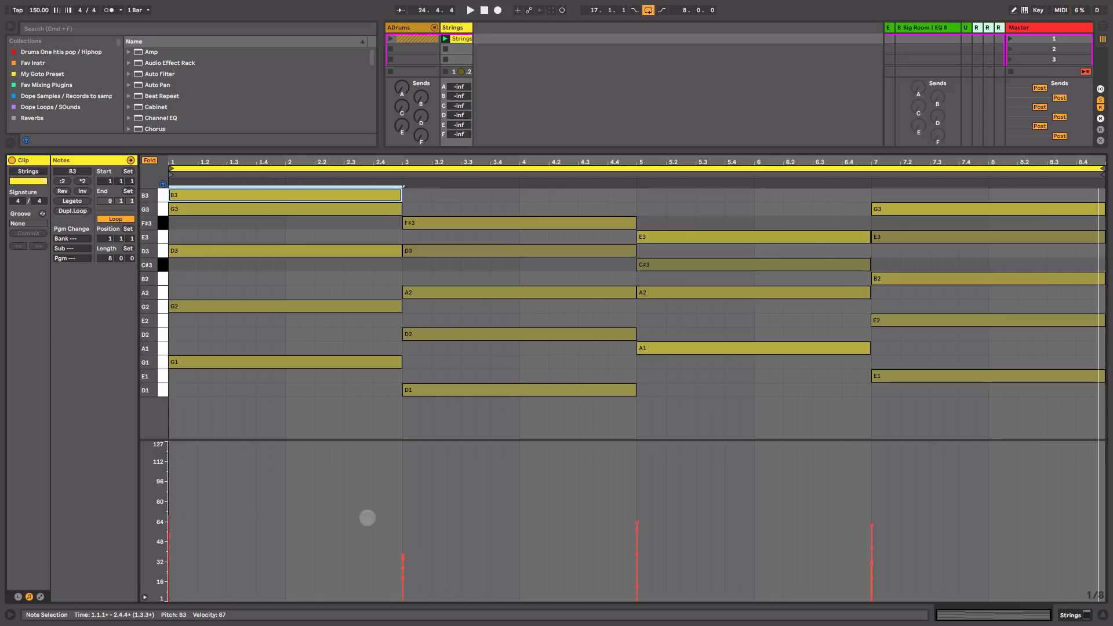
pyautogui.moveTo(367, 518); pyautogui.dragTo(440, 541)
pyautogui.click(440, 541)
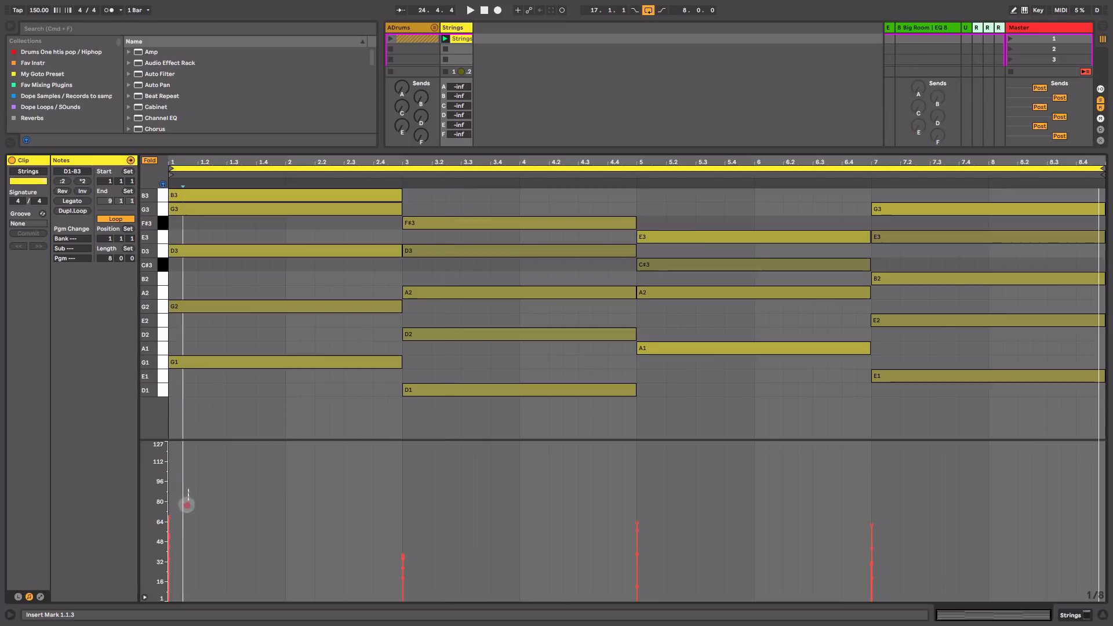
pyautogui.moveTo(188, 489); pyautogui.dragTo(152, 582)
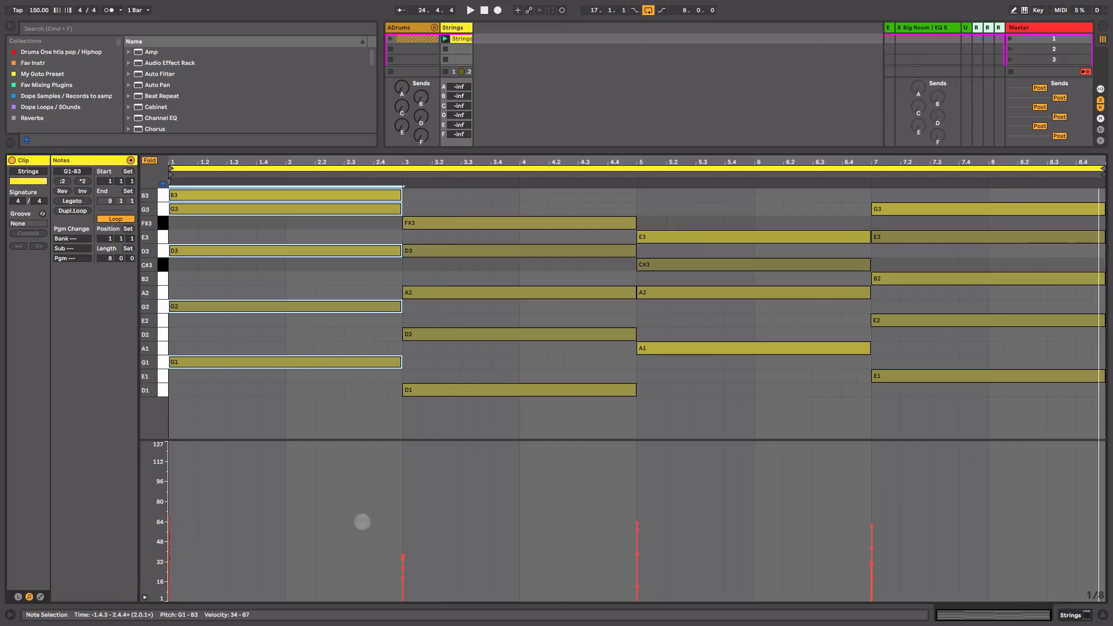
pyautogui.moveTo(362, 521); pyautogui.dragTo(419, 589)
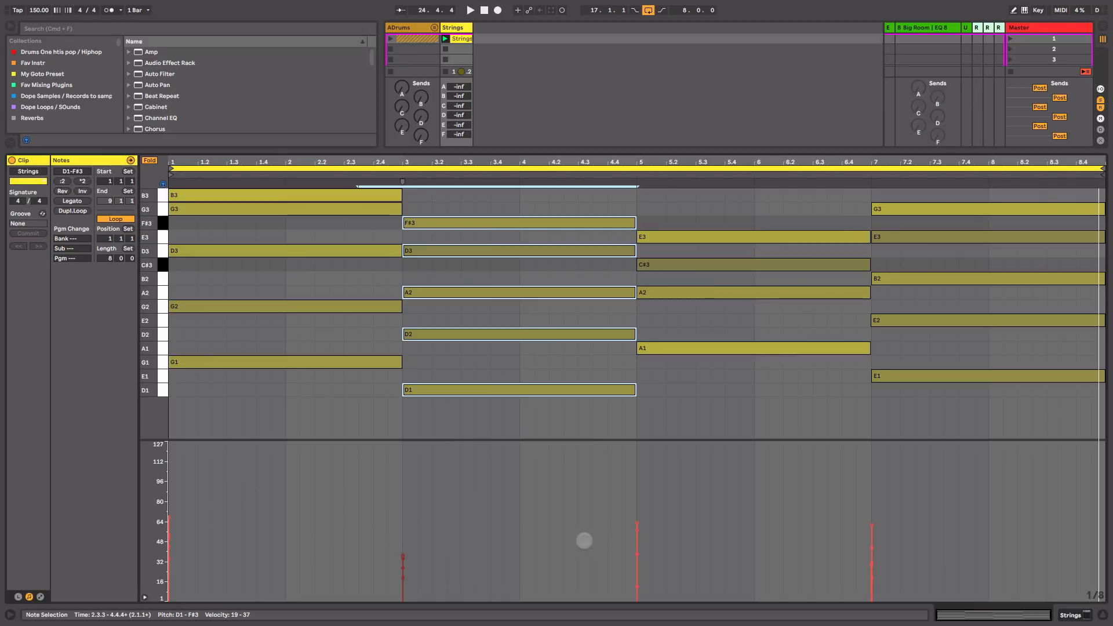
pyautogui.moveTo(616, 497); pyautogui.dragTo(665, 587)
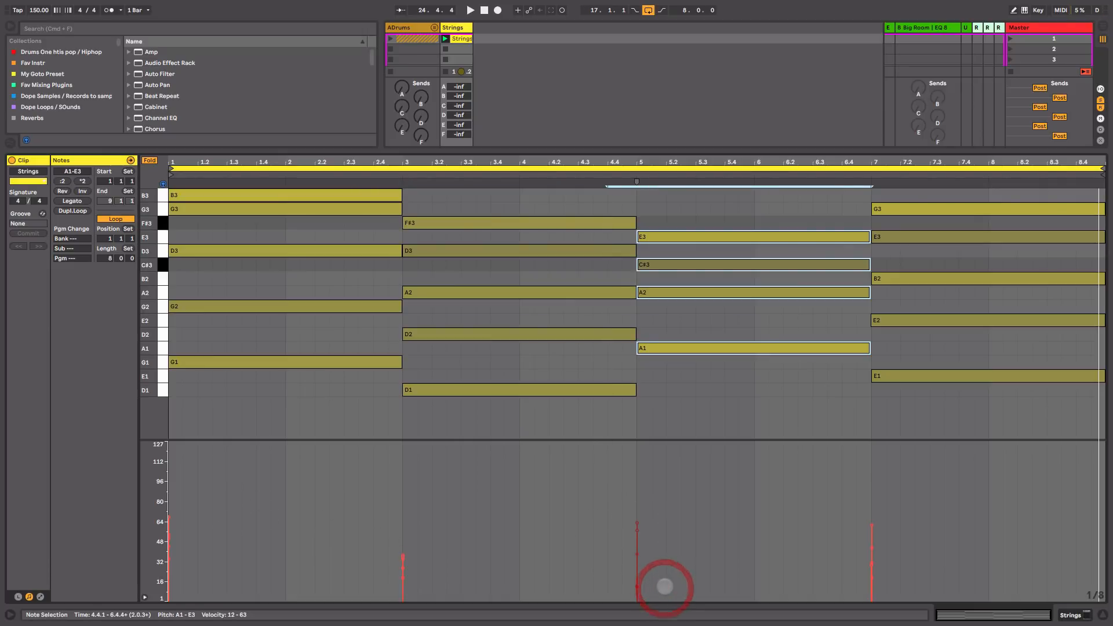
pyautogui.moveTo(855, 501); pyautogui.dragTo(885, 574)
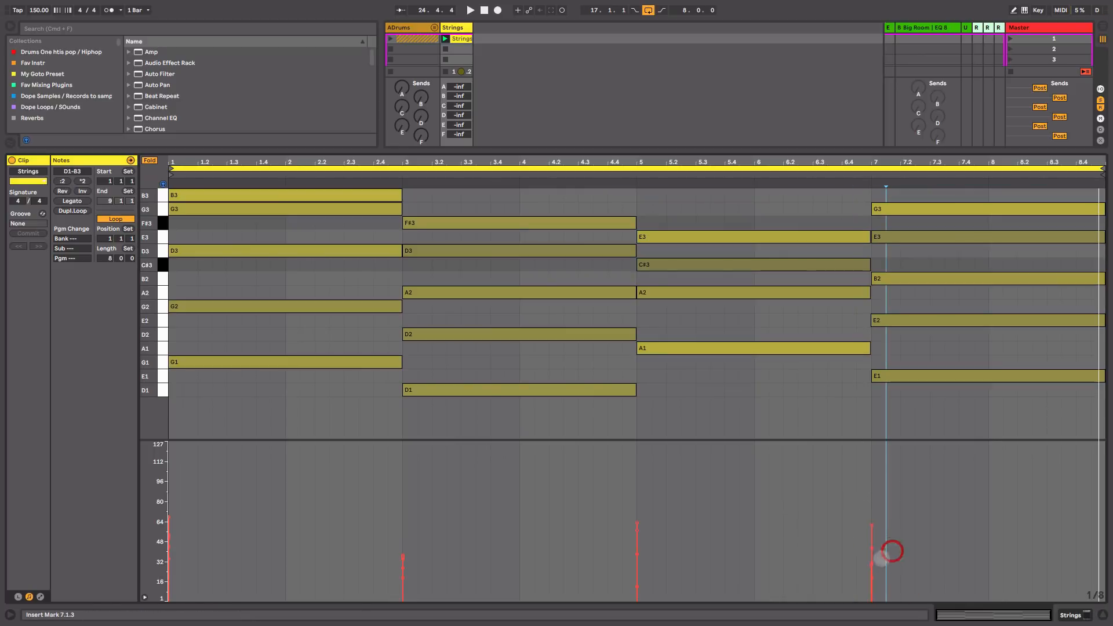
# Step: Raise the bar 7 B2 note's velocity to 51 and enlarge the mixer above the clip
pyautogui.click(871, 542)
pyautogui.moveTo(871, 542); pyautogui.dragTo(872, 539)
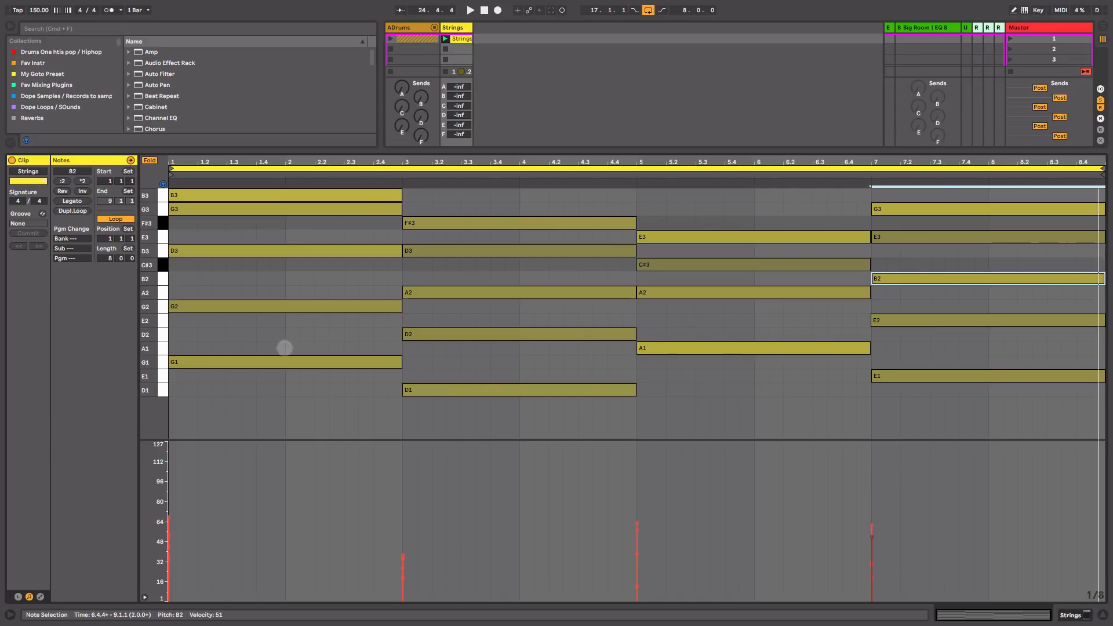
pyautogui.moveTo(457, 150); pyautogui.dragTo(469, 586)
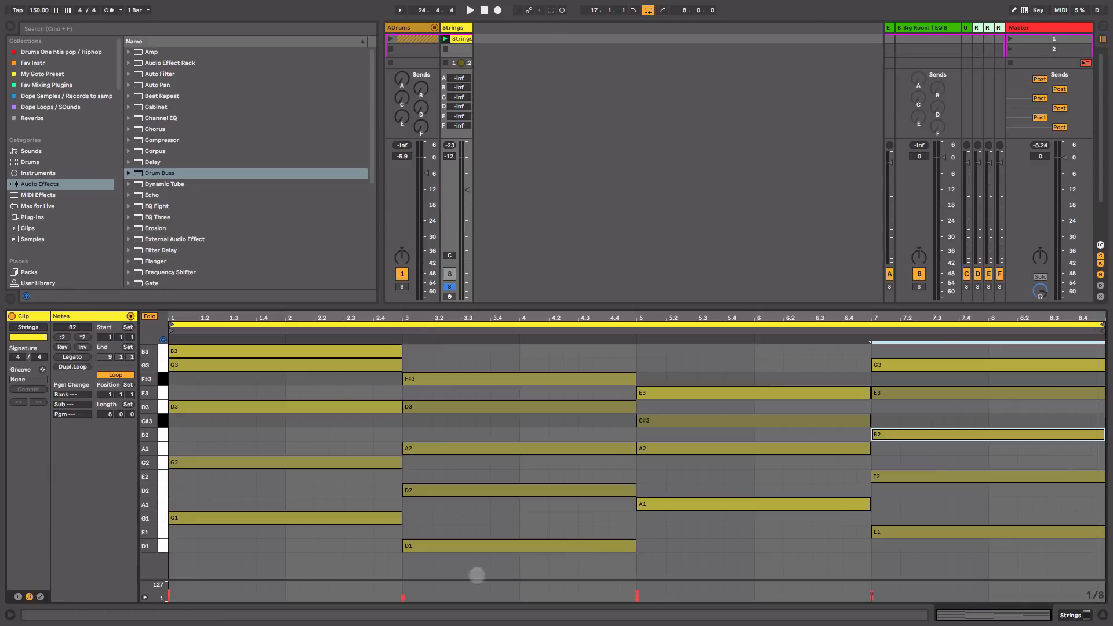
# Step: Add EQ Eight after Kontakt on Strings, raising the low cut and boosting band 4 near 625 Hz
pyautogui.hotkey('shift', 'Tab')
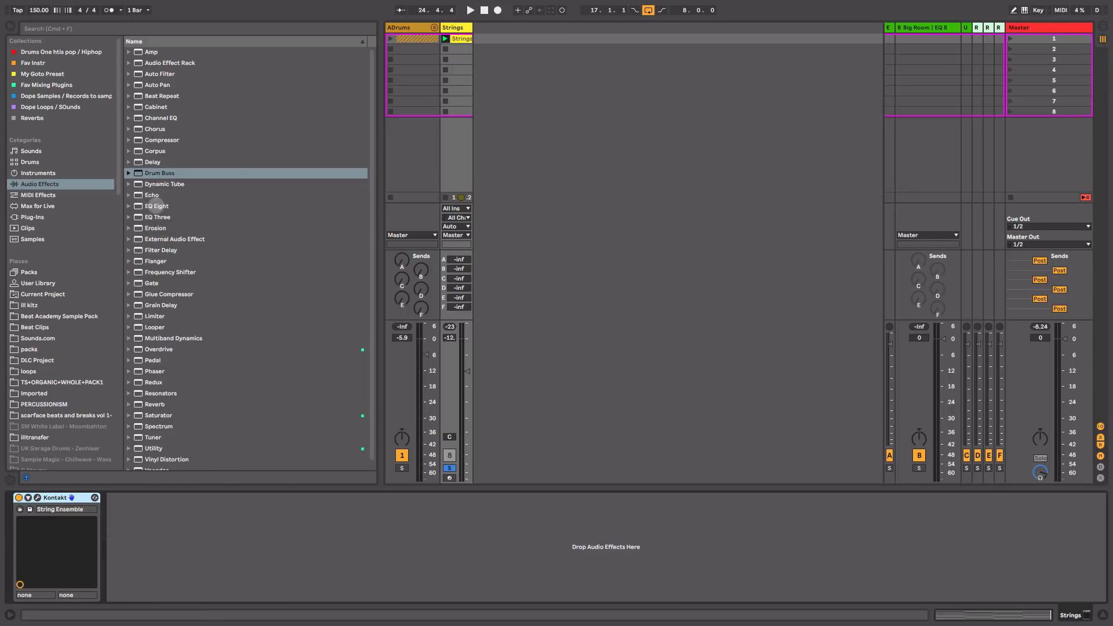
pyautogui.moveTo(157, 206); pyautogui.dragTo(179, 552)
pyautogui.moveTo(250, 541); pyautogui.dragTo(328, 524)
pyautogui.press('space')
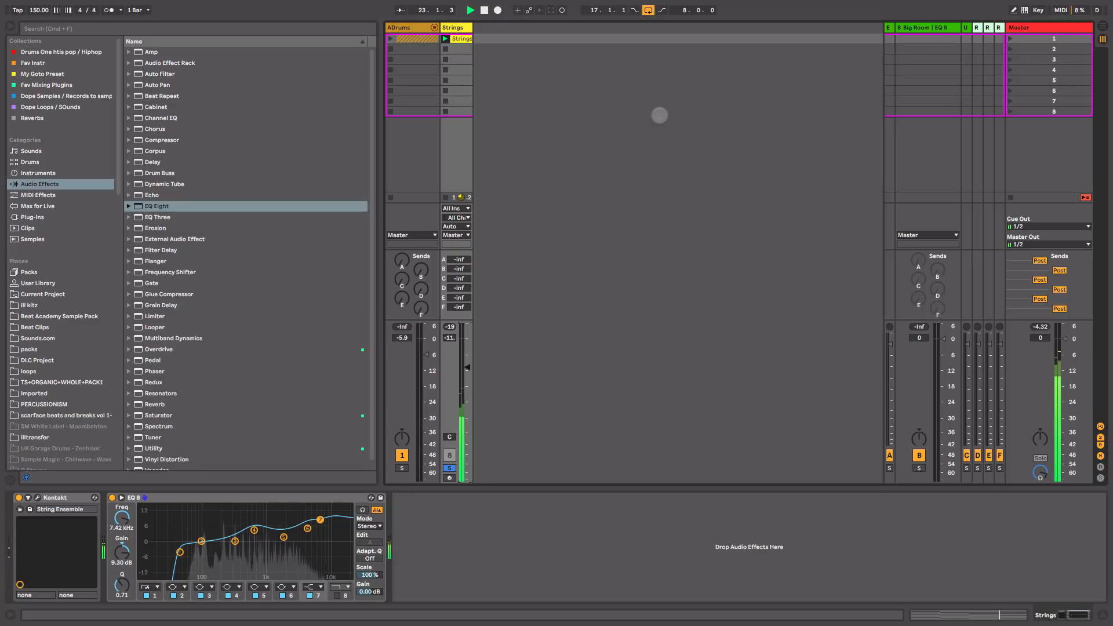
pyautogui.click(964, 27)
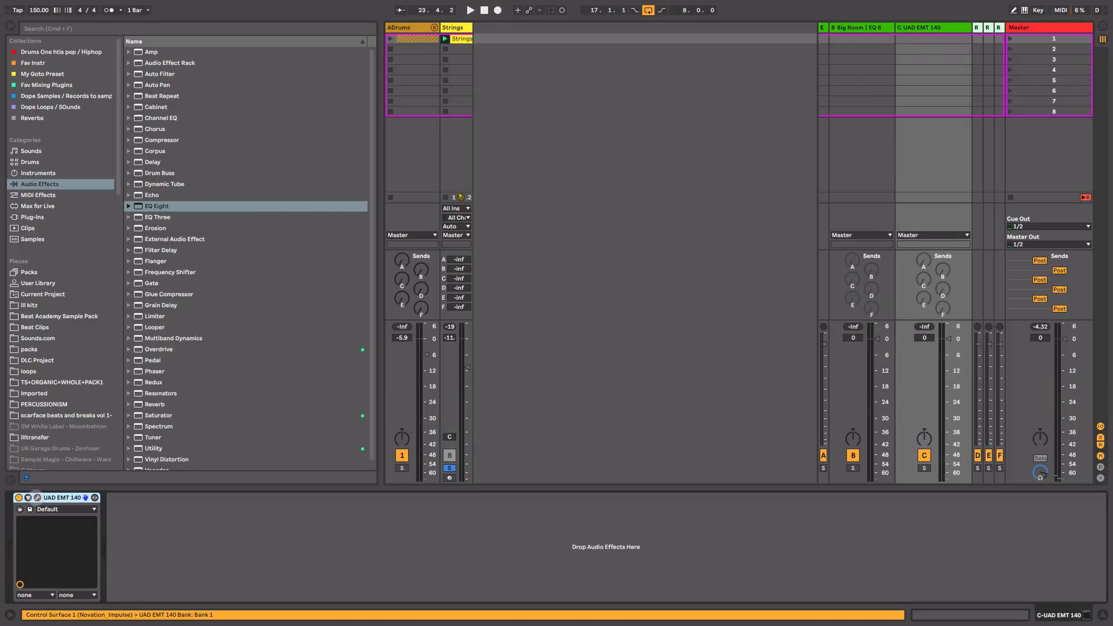
# Step: Check the UAD EMT 140 plugin, then raise the Strings send C to -5.0 dB
pyautogui.click(38, 498)
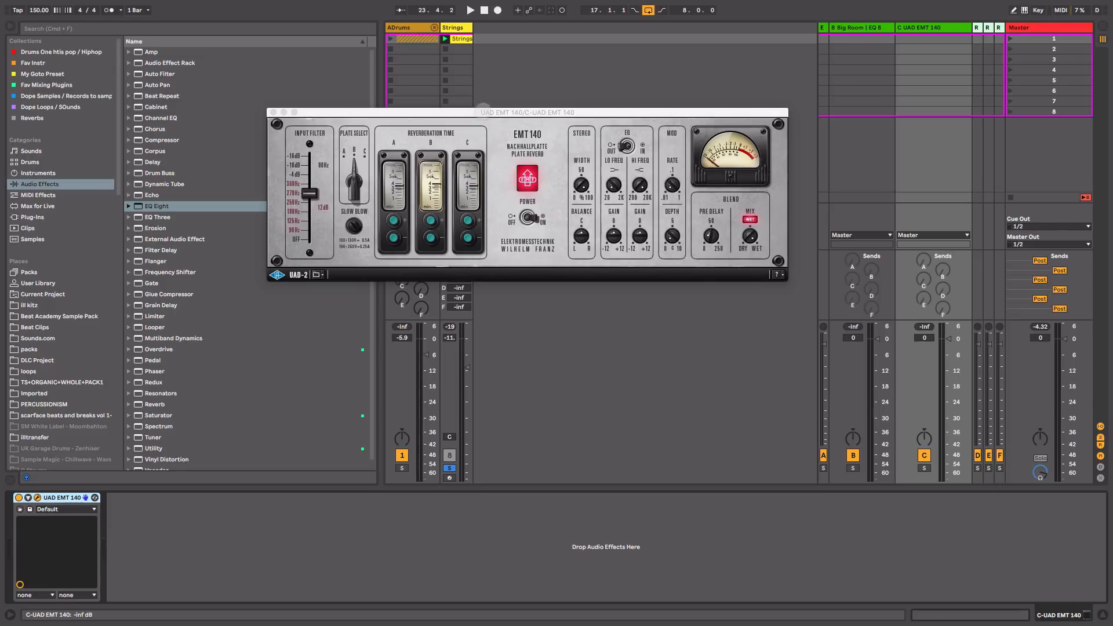
pyautogui.moveTo(483, 111); pyautogui.dragTo(763, 91)
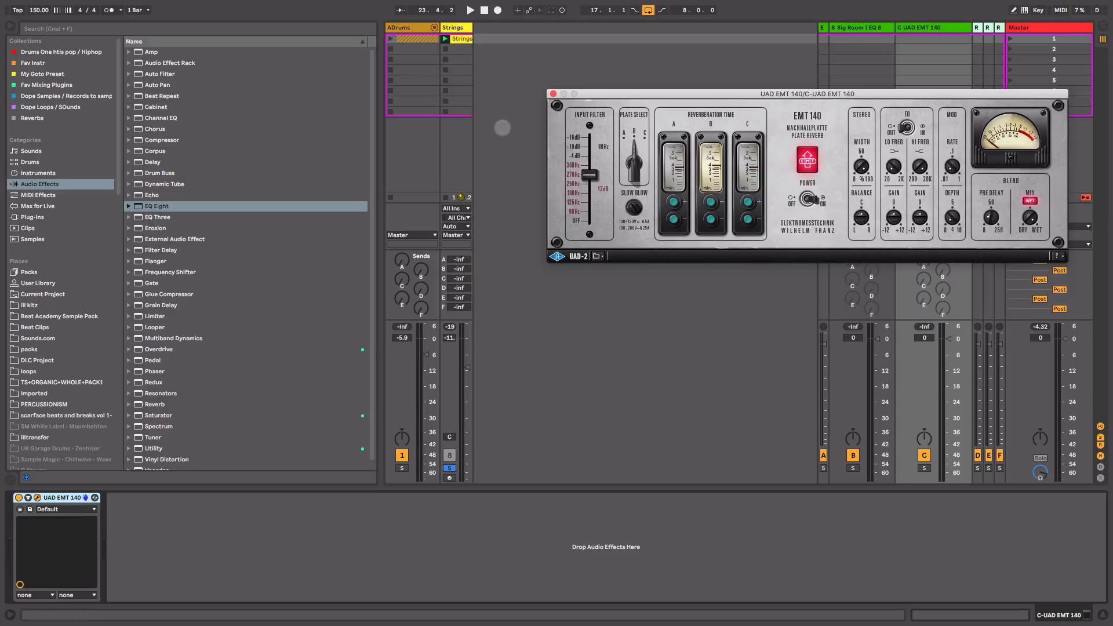
pyautogui.click(552, 93)
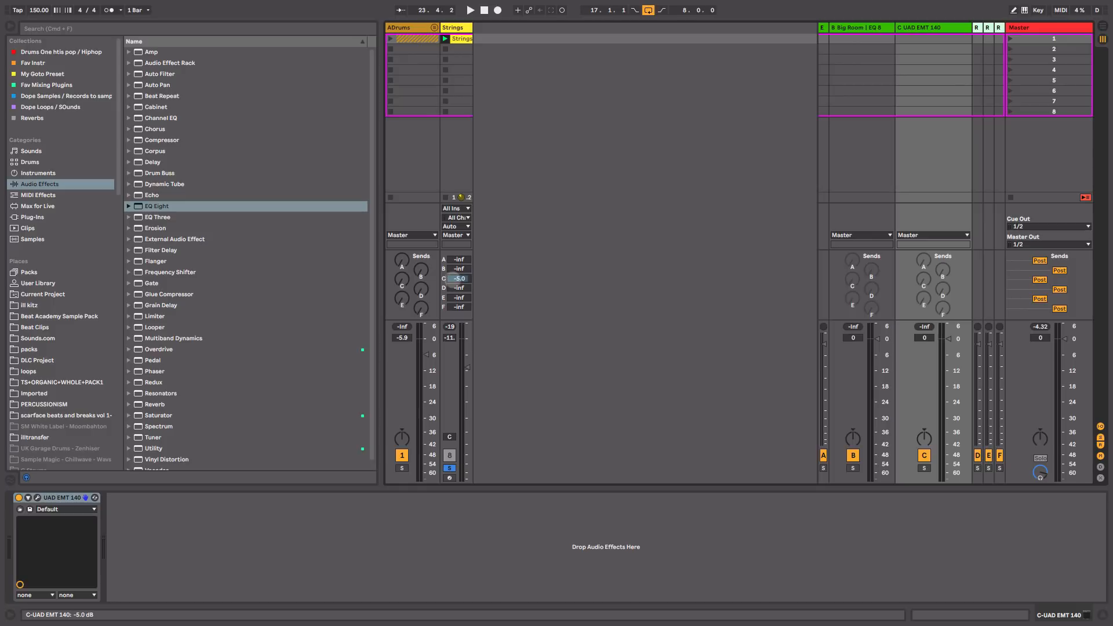
pyautogui.moveTo(454, 280); pyautogui.dragTo(454, 277)
pyautogui.moveTo(471, 28); pyautogui.dragTo(505, 35)
pyautogui.press('space')
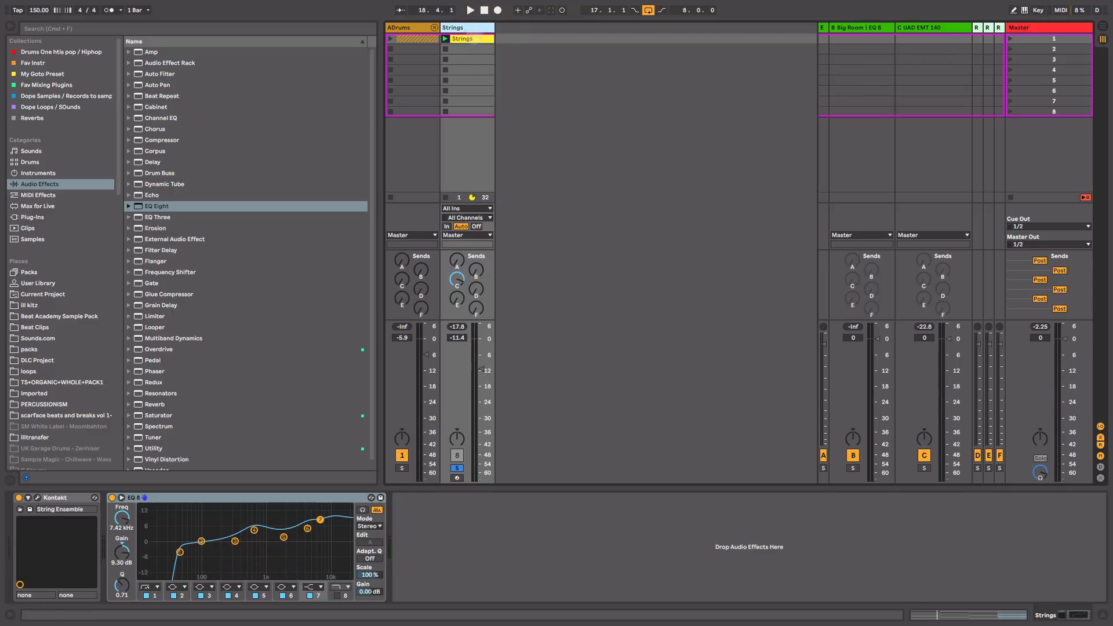
# Step: Duplicate Strings and transpose all the copy's clip notes up an octave, spanning D2 to B4
pyautogui.press('super+d')
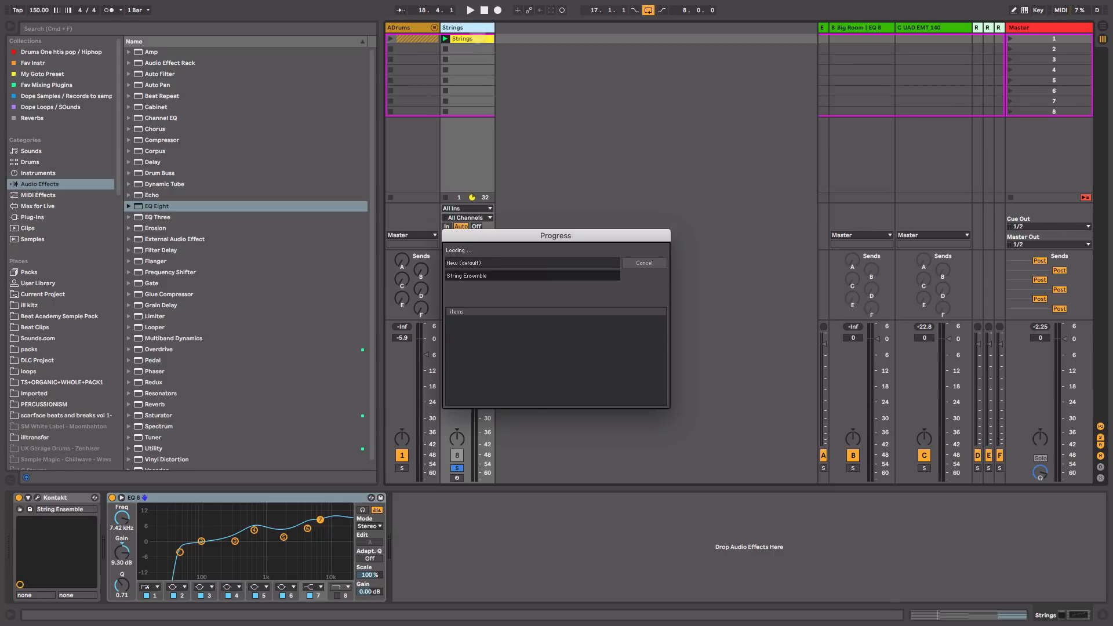
pyautogui.click(518, 40)
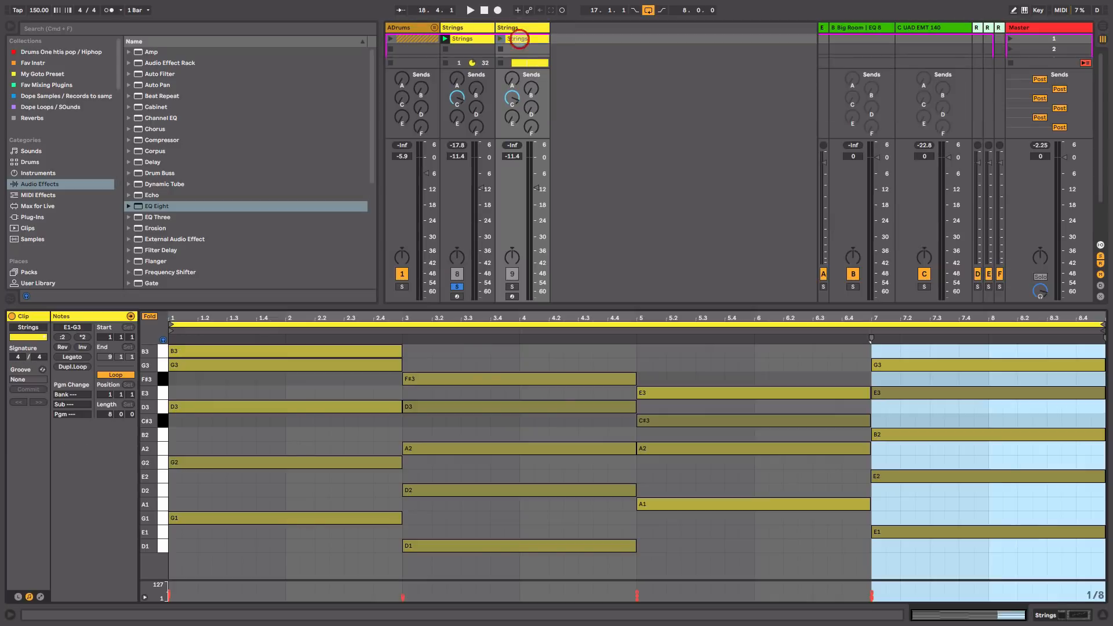
pyautogui.click(457, 394)
pyautogui.press('super+a')
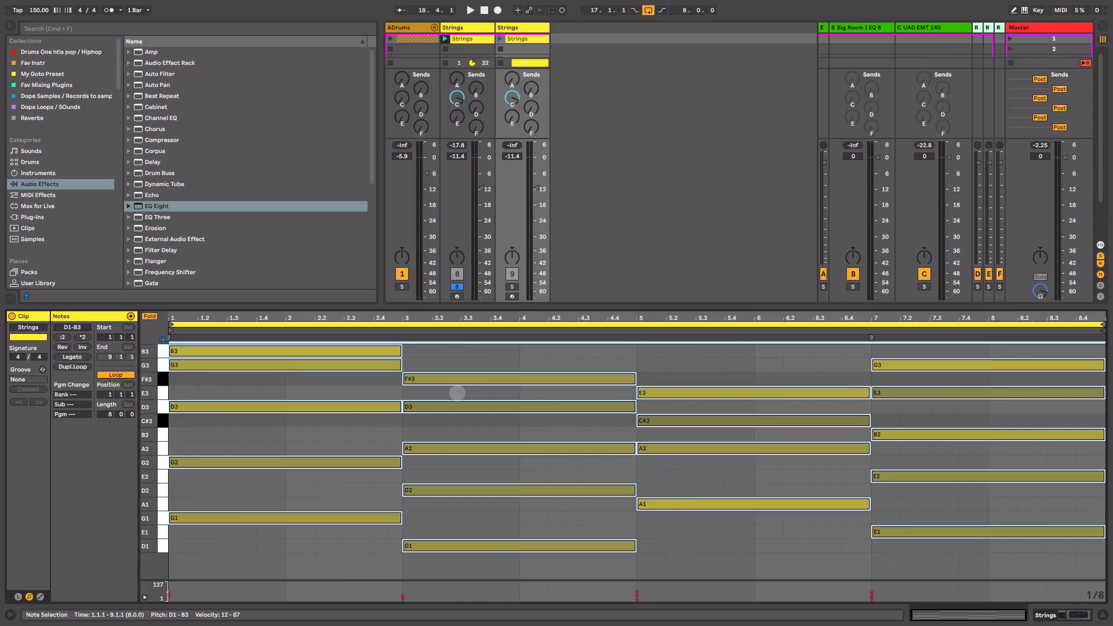
pyautogui.hotkey('shift', 'Up')
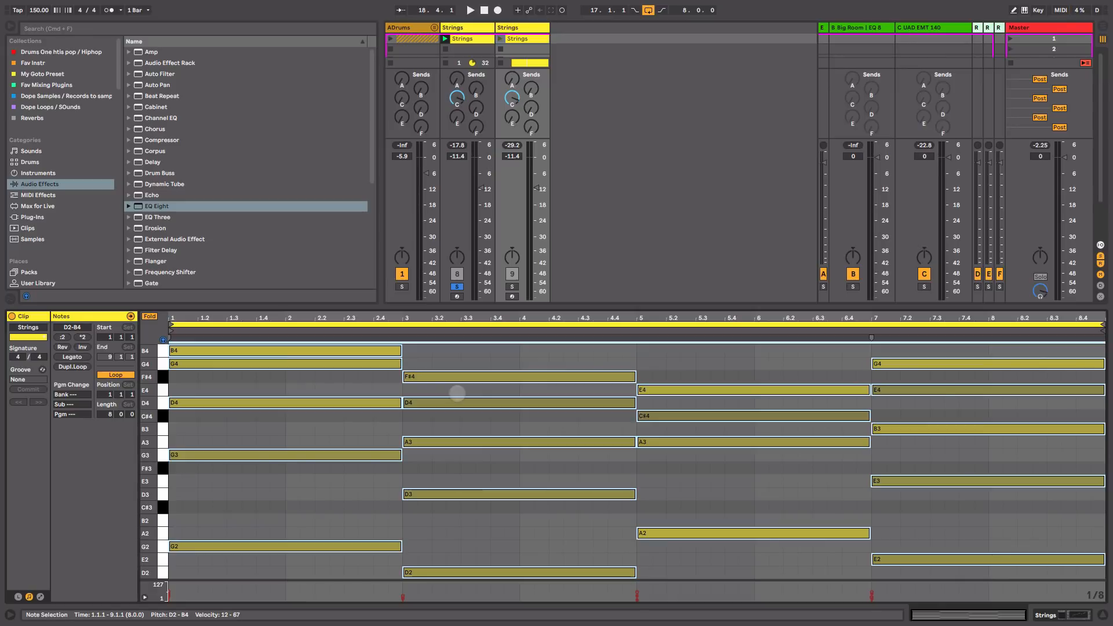
# Step: Solo the octave-up Strings copy to audition it and pull its volume down to -22.1 dB
pyautogui.keyDown('super'); pyautogui.click(515, 287); pyautogui.keyUp('super')
pyautogui.press('space')
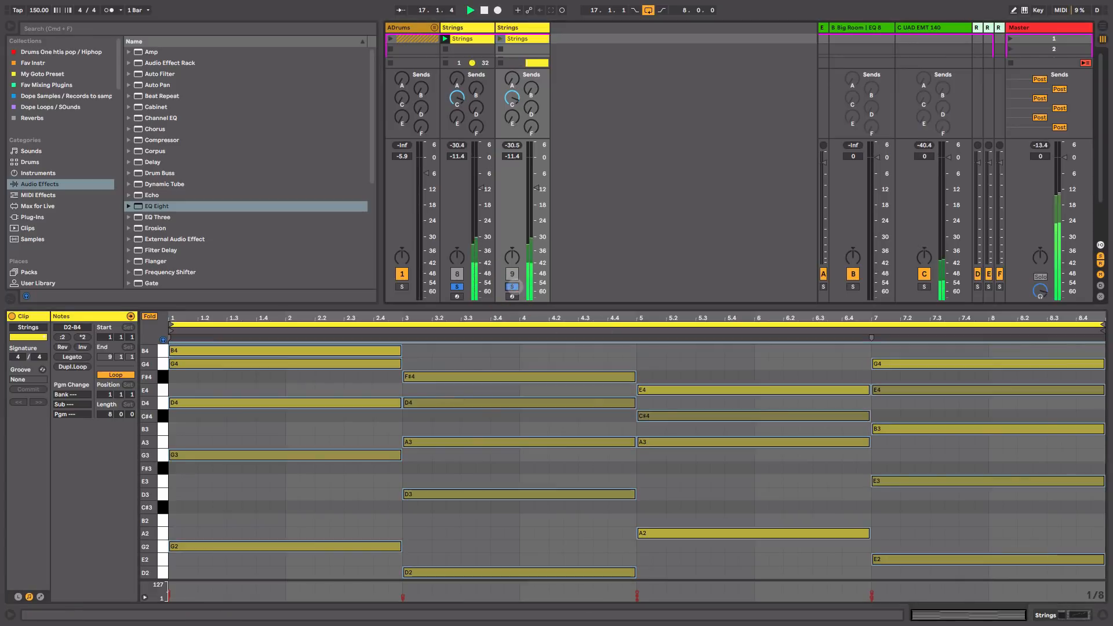
pyautogui.click(457, 287)
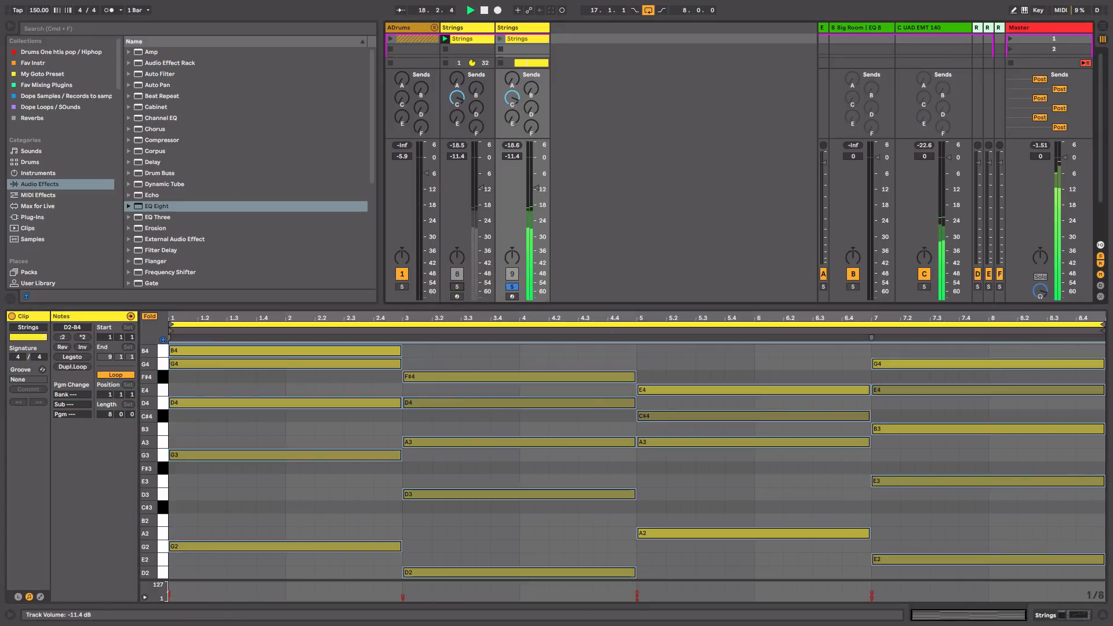
pyautogui.moveTo(536, 188); pyautogui.dragTo(536, 191)
pyautogui.press('space')
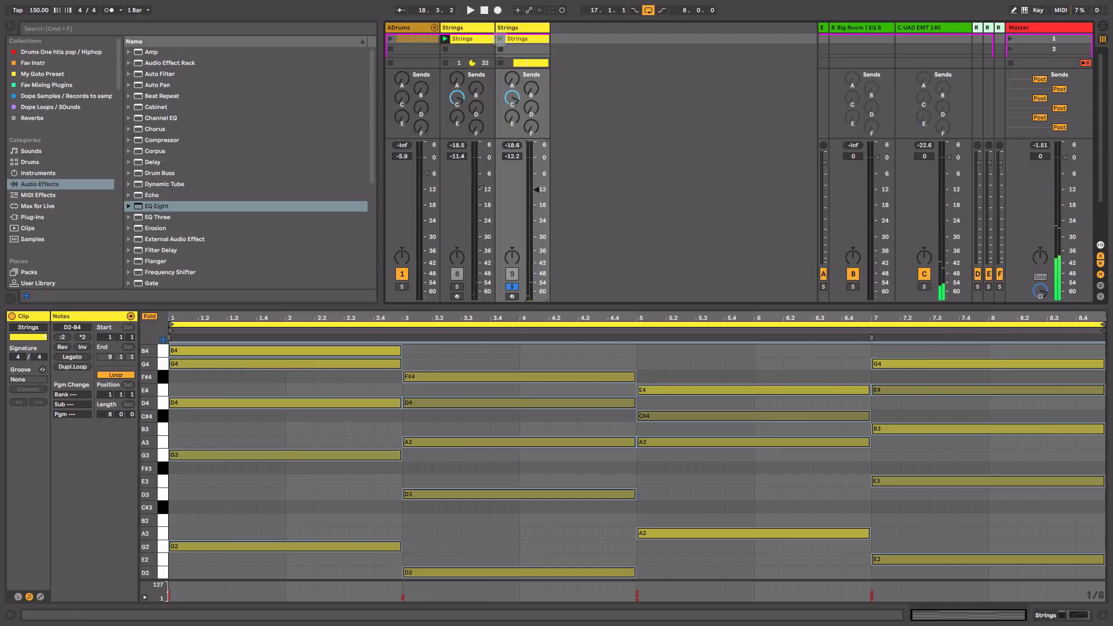
pyautogui.click(500, 39)
pyautogui.moveTo(536, 190); pyautogui.dragTo(538, 215)
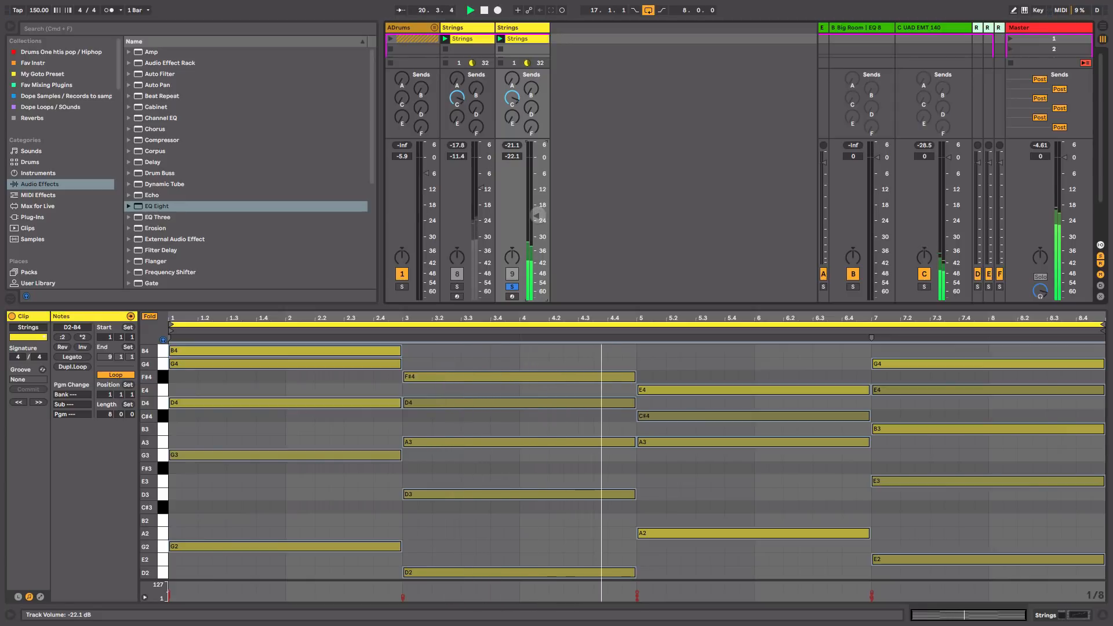
pyautogui.hotkey('shift', 'Tab')
# Step: Lower the copy's reverb send to -8.6 dB and cut EQ Eight band 4 to -5.33 dB
pyautogui.moveTo(513, 278); pyautogui.dragTo(515, 279)
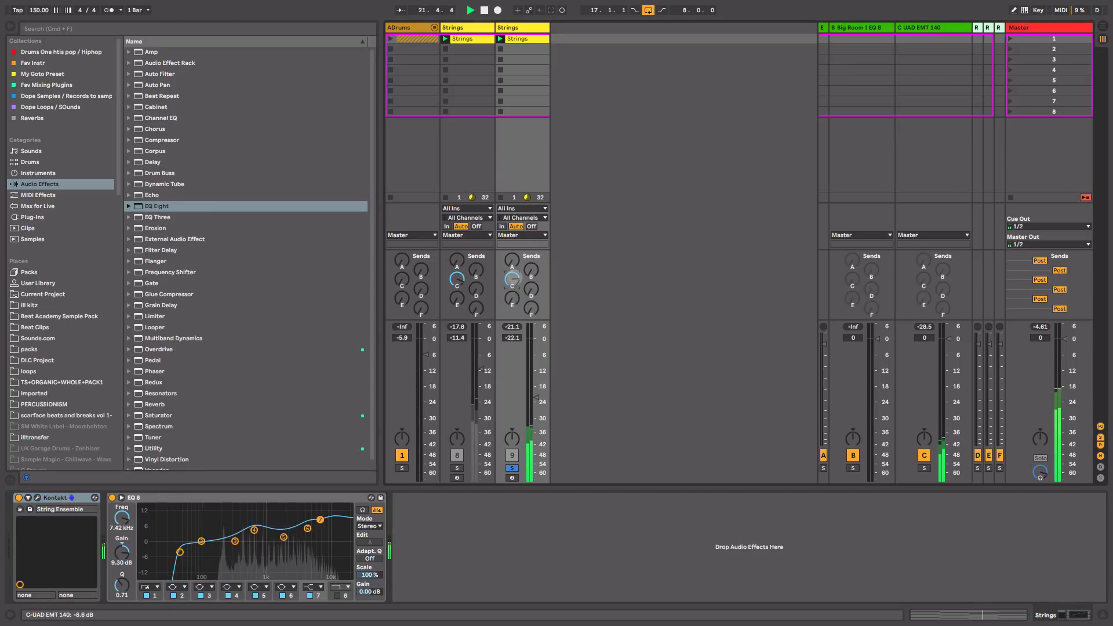
pyautogui.press('space')
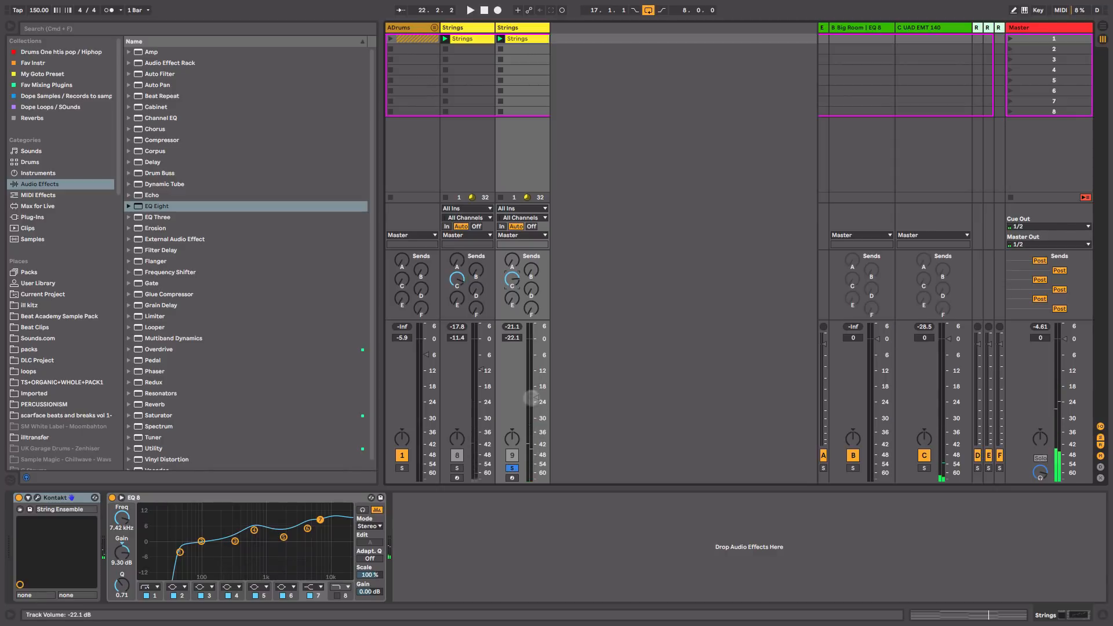
pyautogui.click(457, 468)
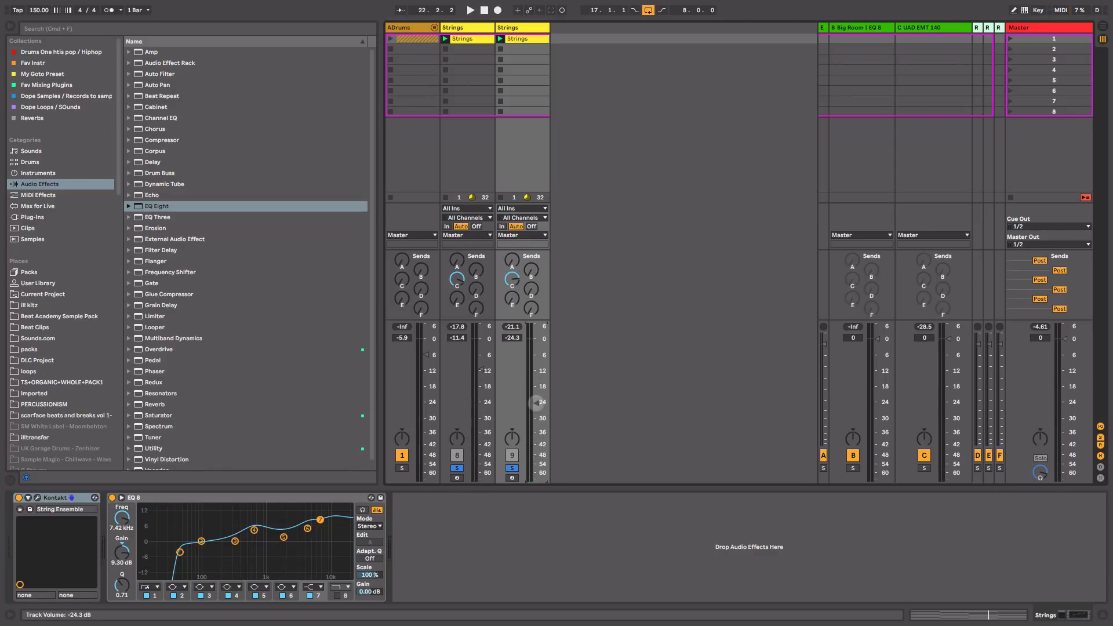
pyautogui.press('space')
pyautogui.click(253, 531)
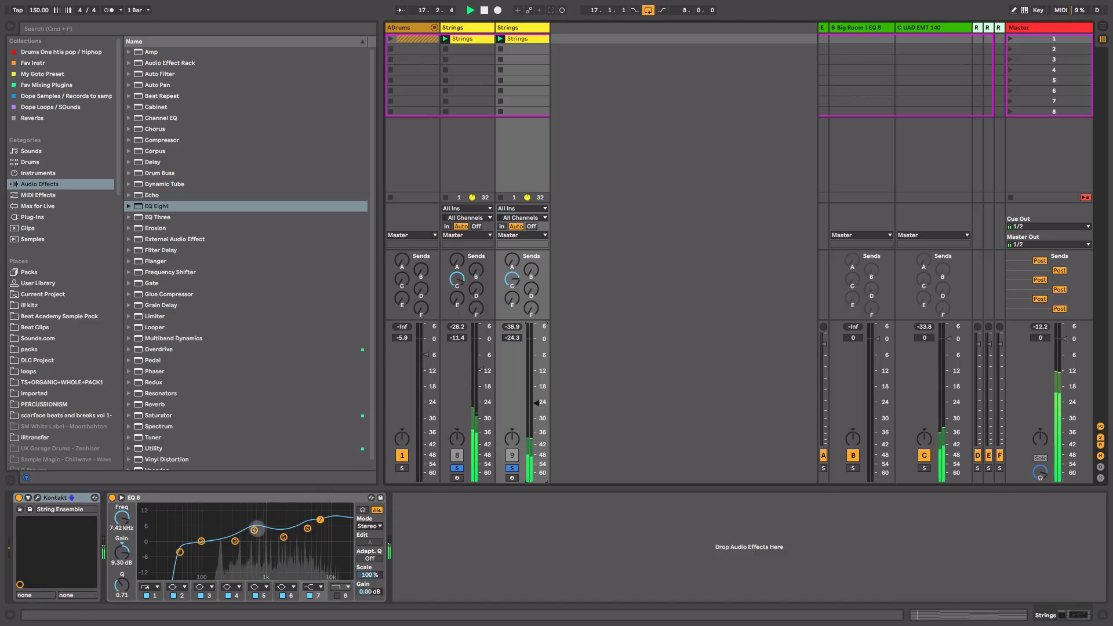
pyautogui.moveTo(253, 530); pyautogui.dragTo(255, 554)
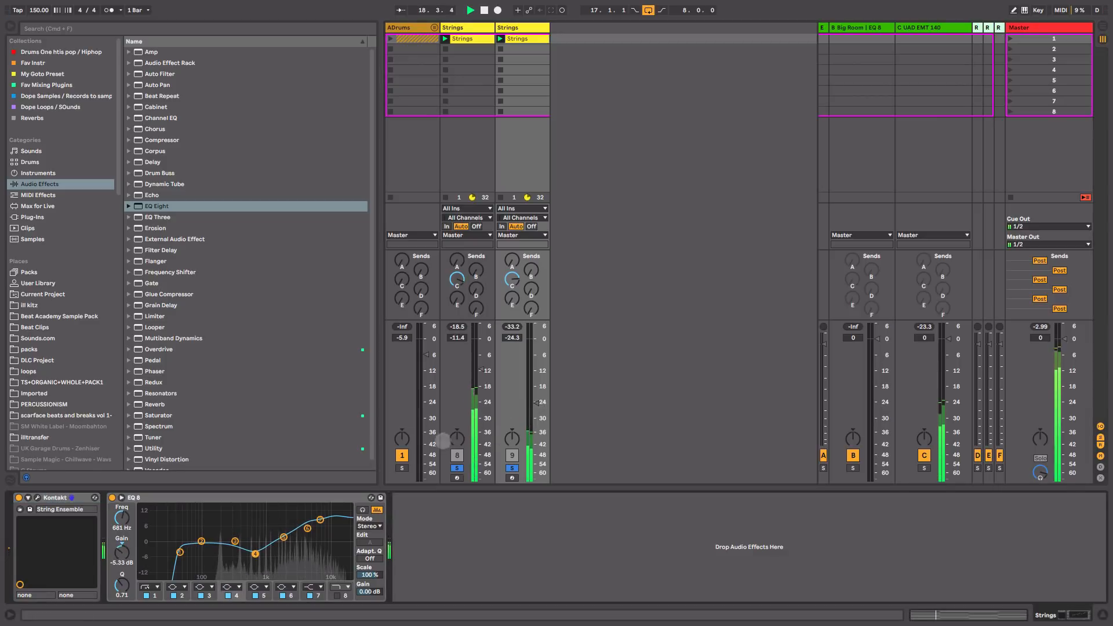
# Step: Rebalance both string track volumes in the full mix, bringing the copy to -24 dB
pyautogui.moveTo(529, 401); pyautogui.dragTo(529, 399)
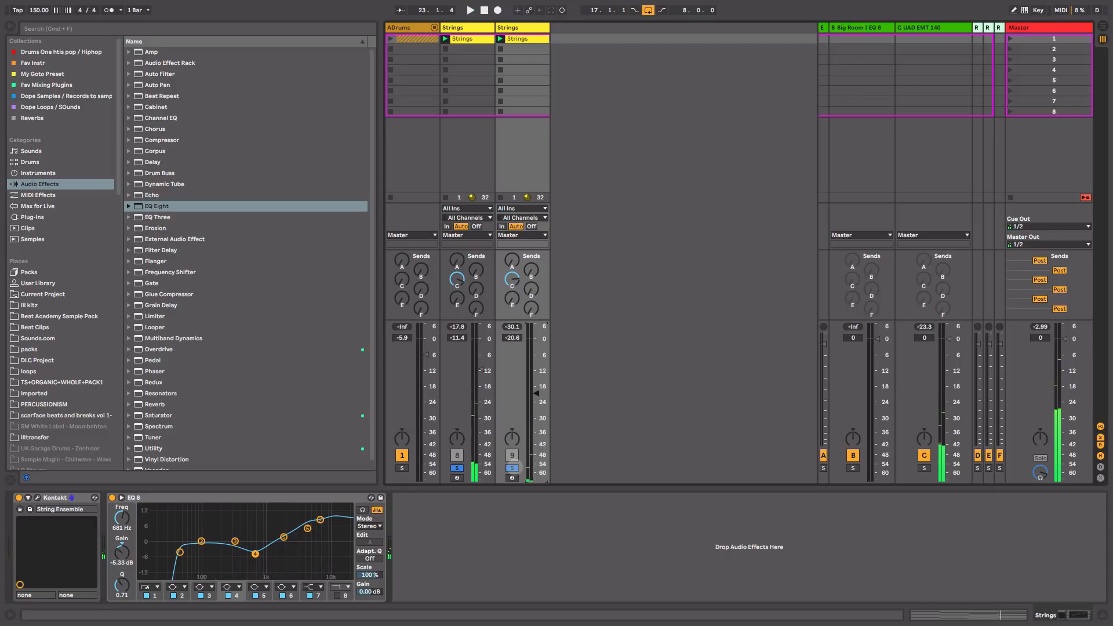
pyautogui.click(514, 468)
pyautogui.press('space')
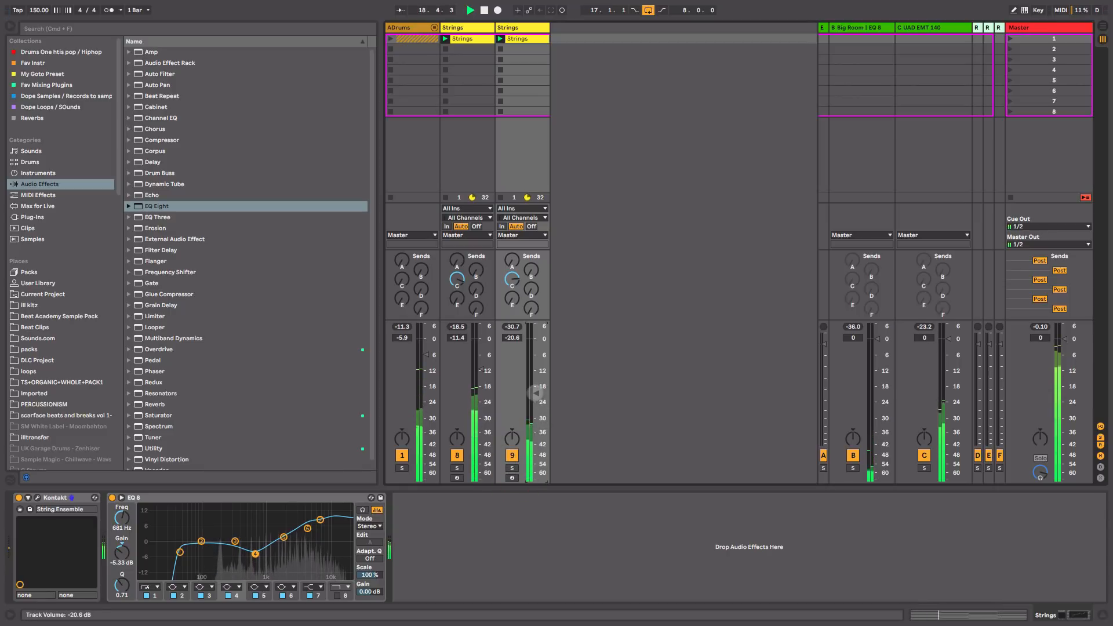
pyautogui.moveTo(534, 393); pyautogui.dragTo(535, 395)
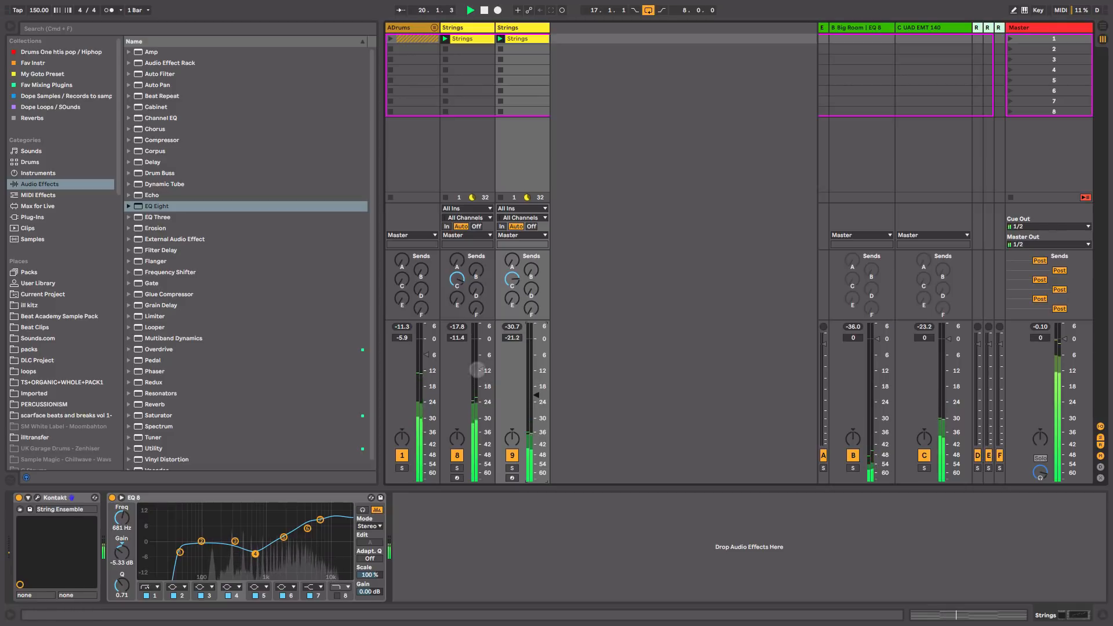
pyautogui.moveTo(477, 370); pyautogui.dragTo(477, 371)
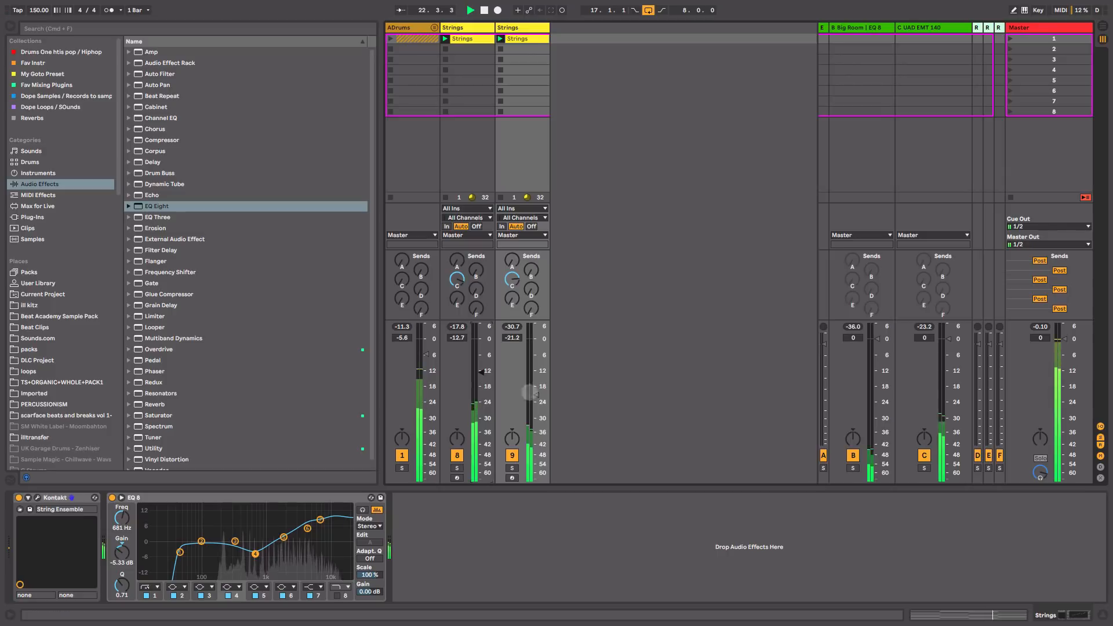
pyautogui.moveTo(536, 397); pyautogui.dragTo(536, 405)
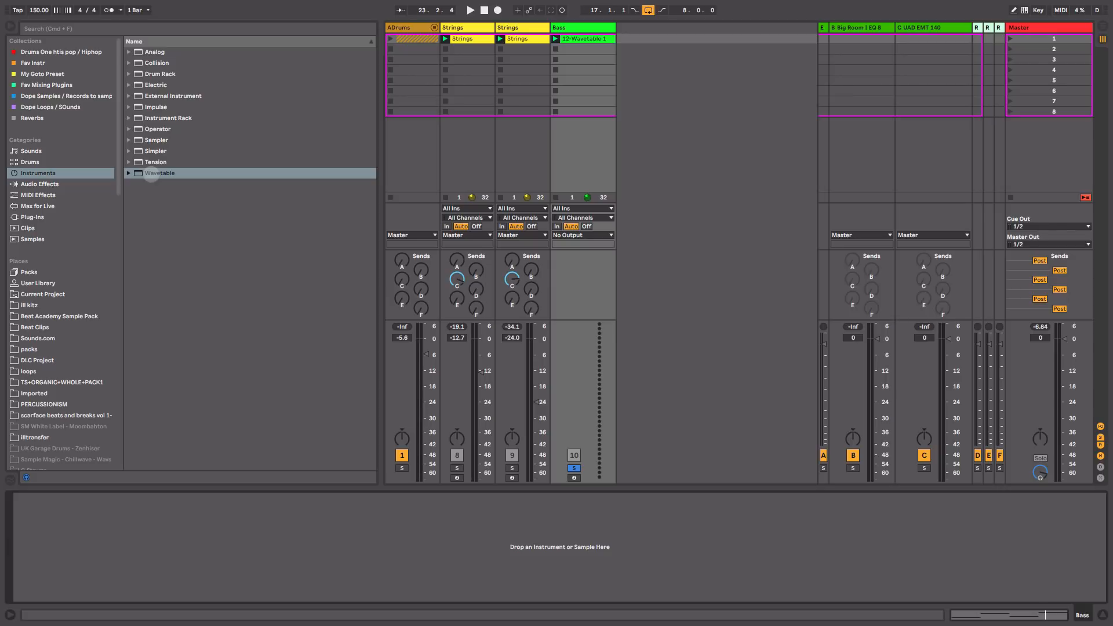
# Step: Load Wavetable onto the Bass track, try oscillator shapes, and switch it from Poly to Mono
pyautogui.moveTo(151, 174); pyautogui.dragTo(593, 121)
pyautogui.moveTo(604, 54); pyautogui.dragTo(604, 54)
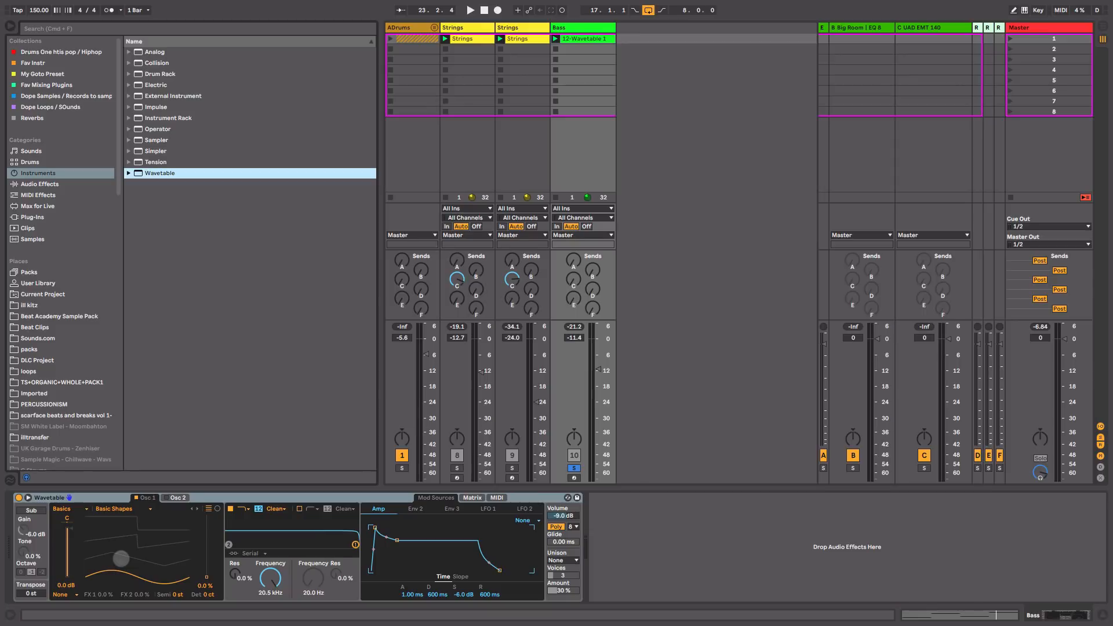
pyautogui.moveTo(145, 574)
pyautogui.mouseDown()
pyautogui.moveTo(145, 519)
pyautogui.moveTo(145, 574)
pyautogui.mouseUp()
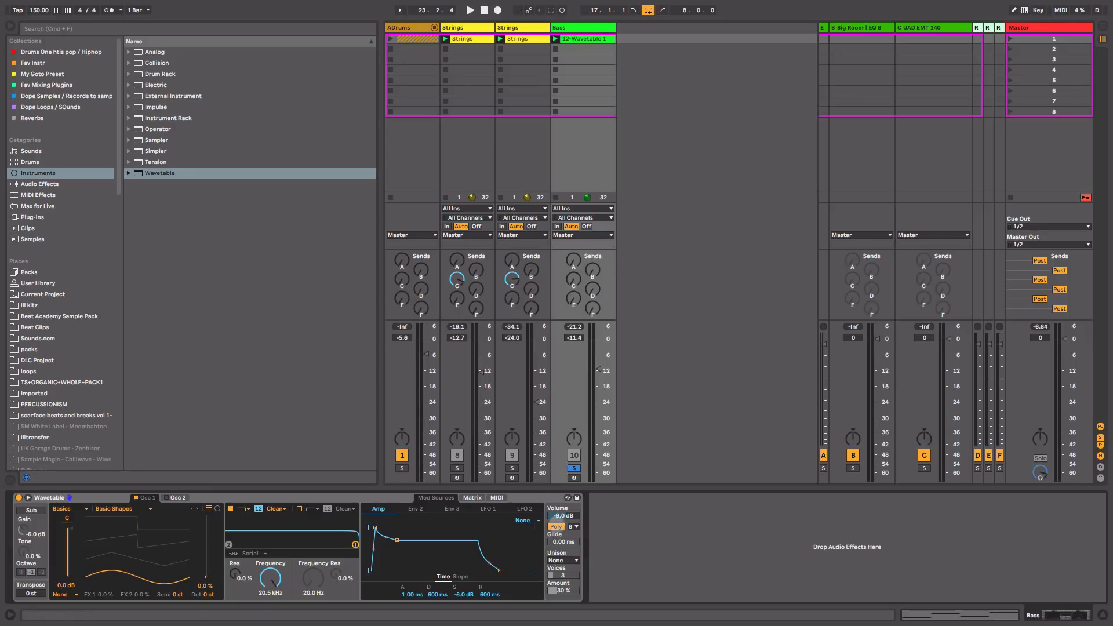
pyautogui.click(556, 526)
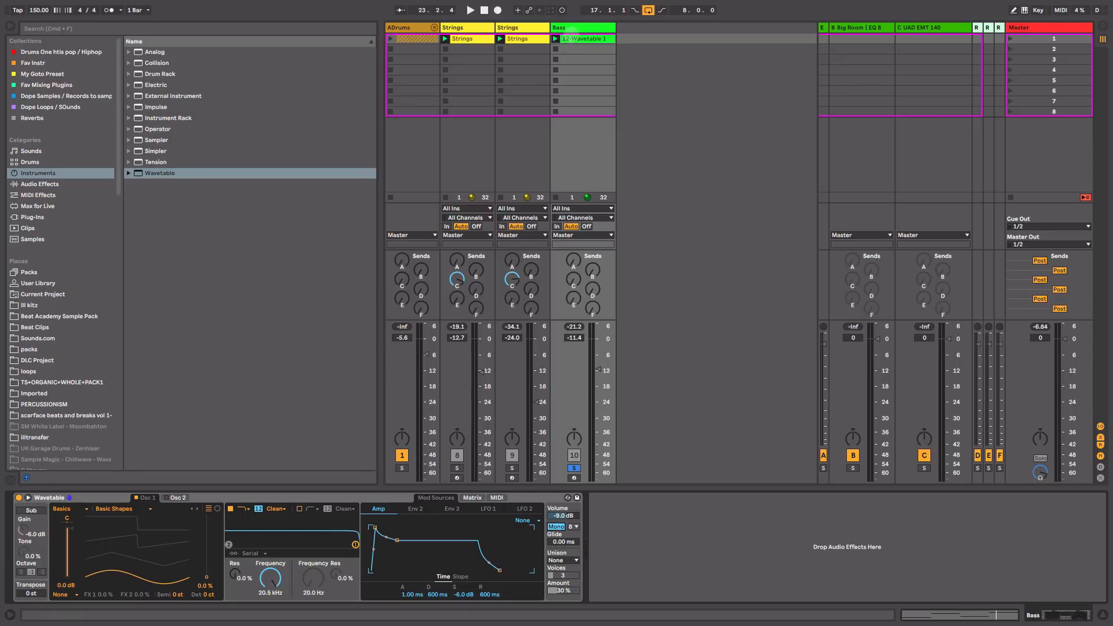
# Step: Play the G0–D1–A0–E1 bass clip through Wavetable, then show the synth again
pyautogui.doubleClick(574, 39)
pyautogui.press('space')
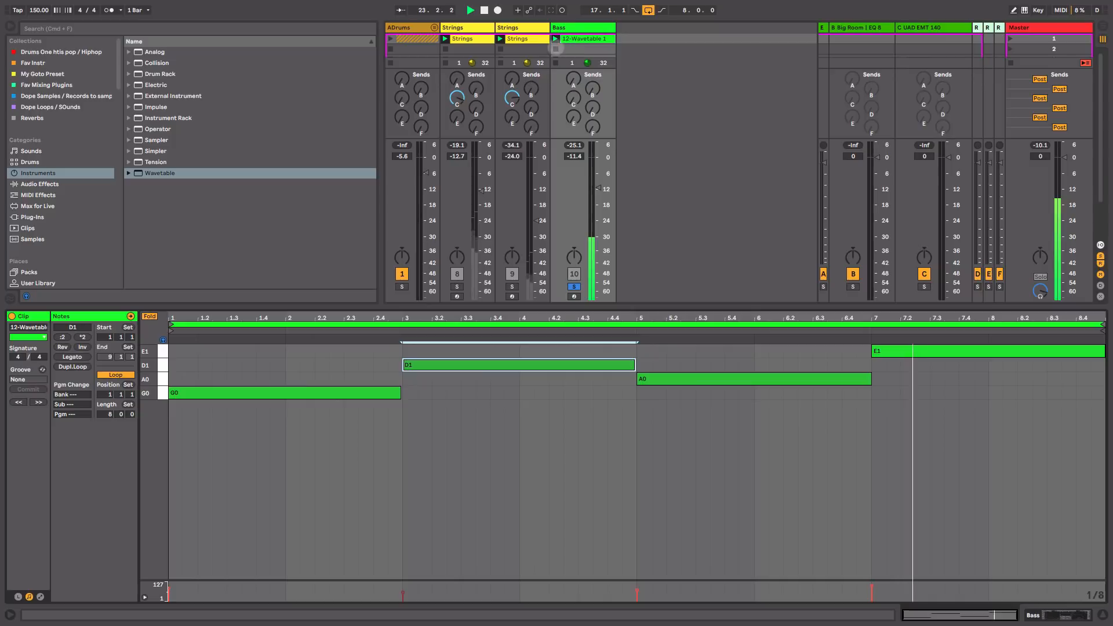
pyautogui.press('space')
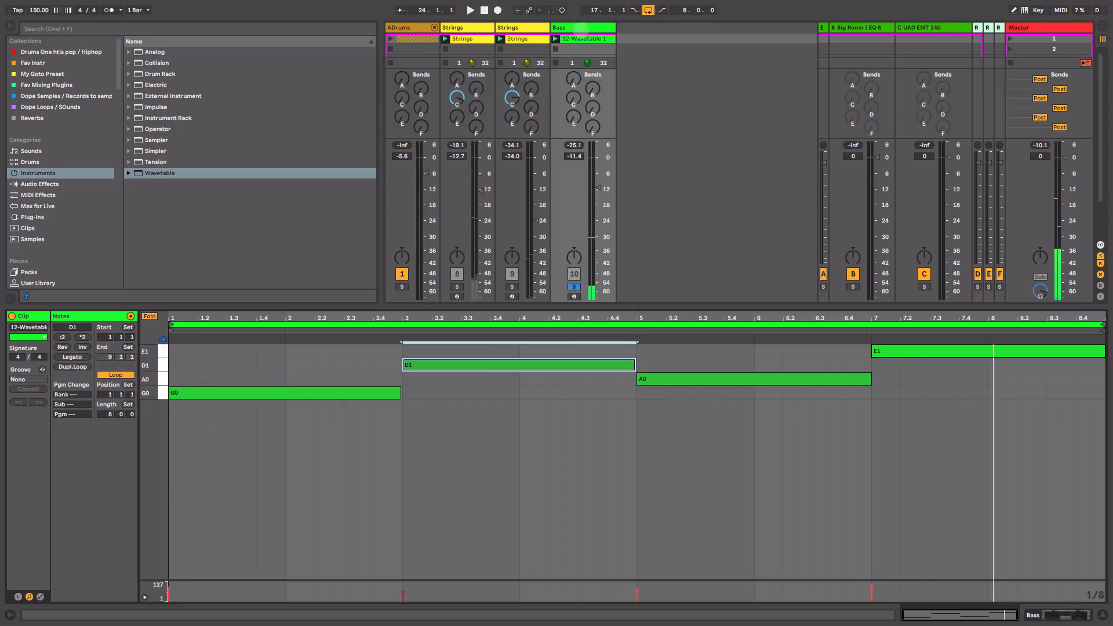
pyautogui.doubleClick(581, 30)
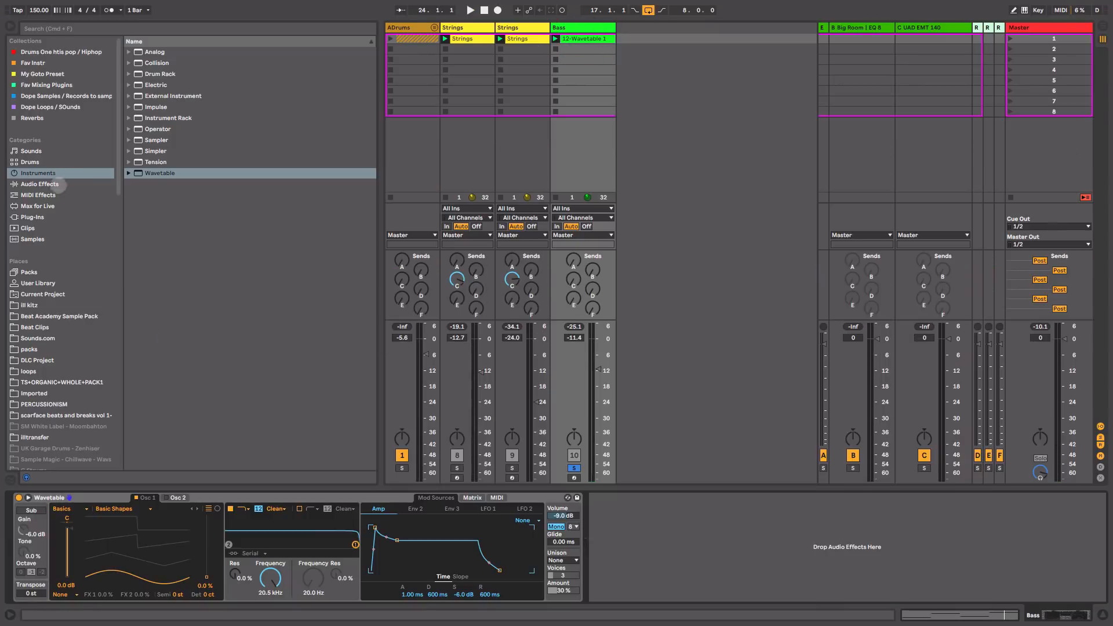
# Step: From Audio Effects, place Amp after the Bass track's Wavetable, then EQ Eight after the Amp
pyautogui.click(60, 185)
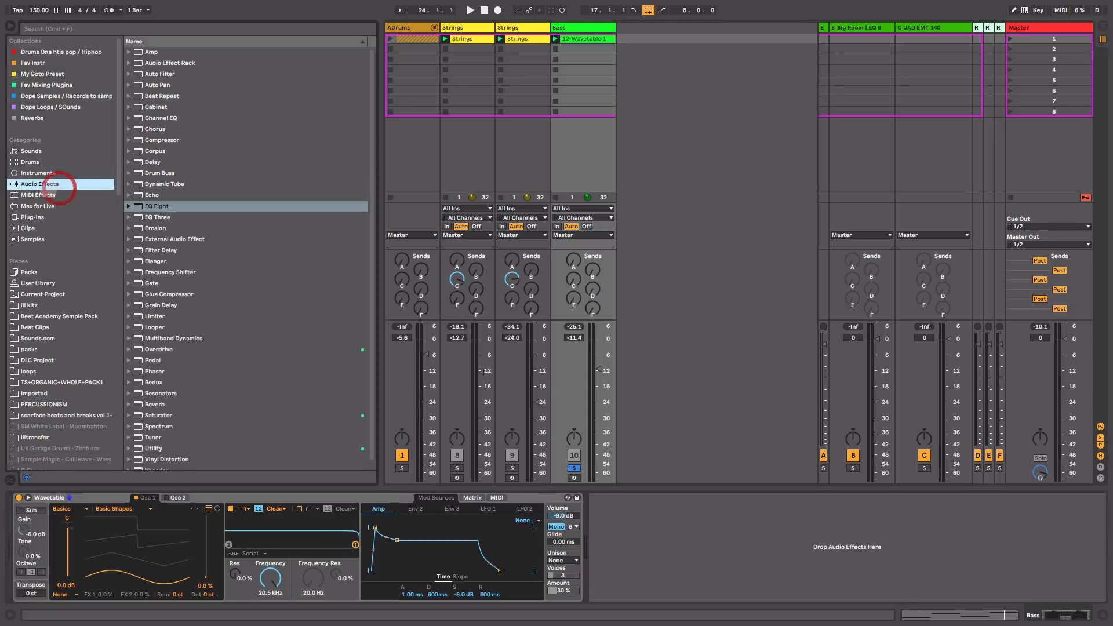
pyautogui.click(152, 52)
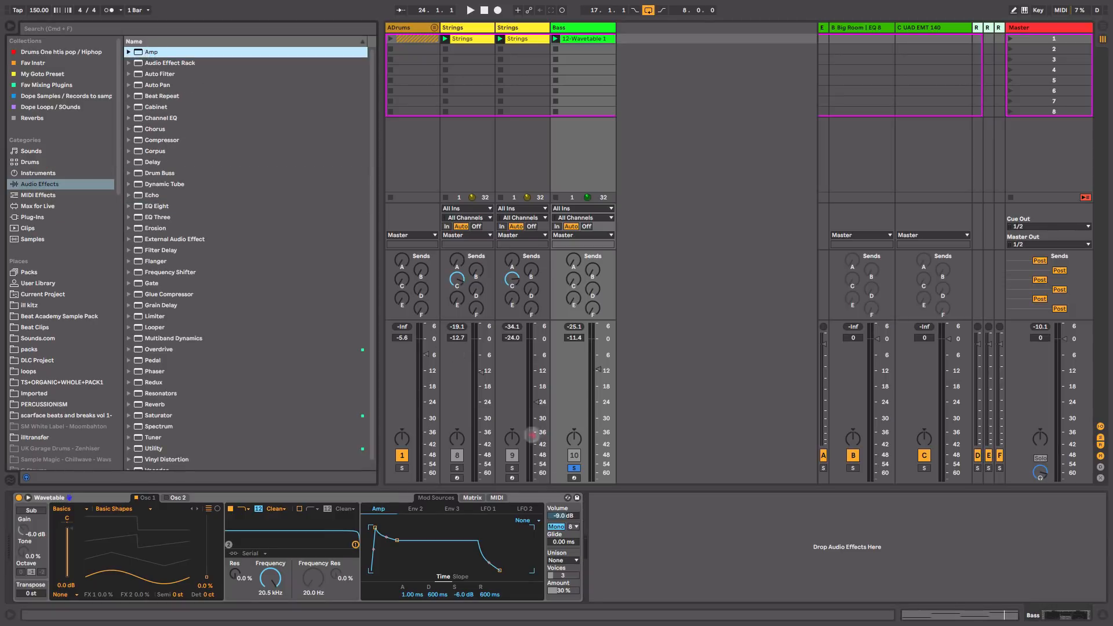
pyautogui.moveTo(532, 434); pyautogui.dragTo(635, 548)
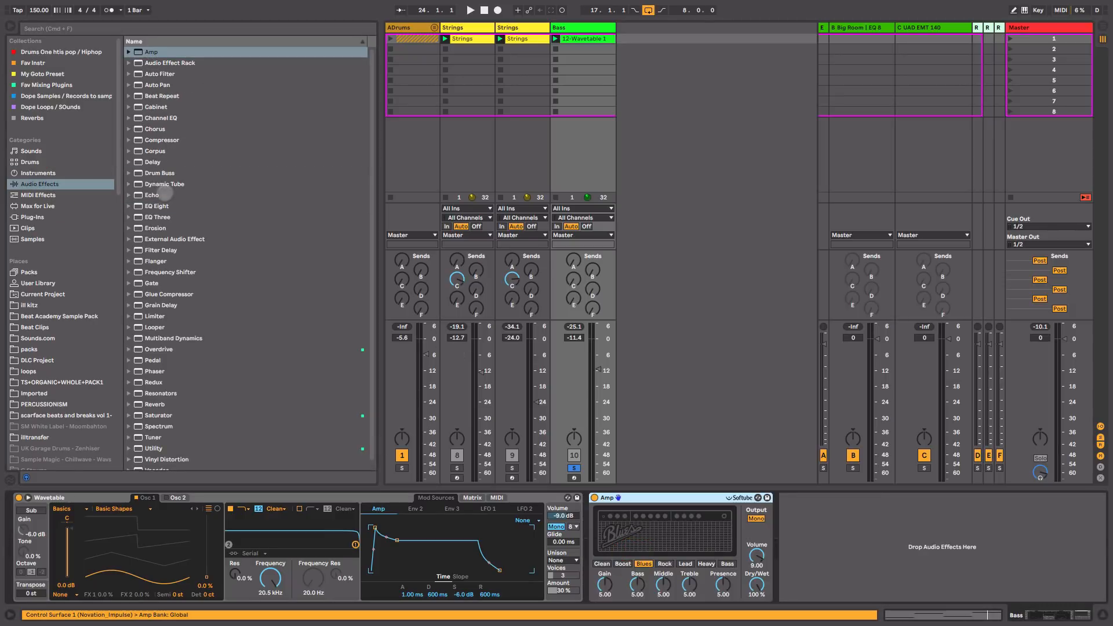
pyautogui.moveTo(161, 206); pyautogui.dragTo(900, 572)
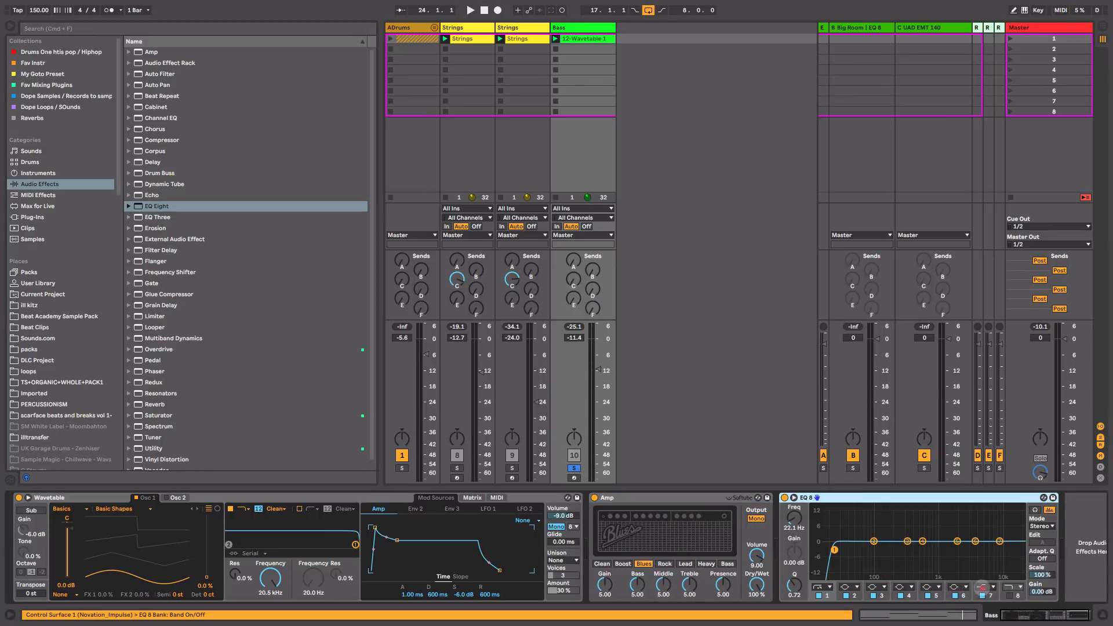
# Step: Make EQ Eight band 7 a high-cut at about 4.23 kHz and play the bass
pyautogui.click(982, 588)
pyautogui.click(989, 574)
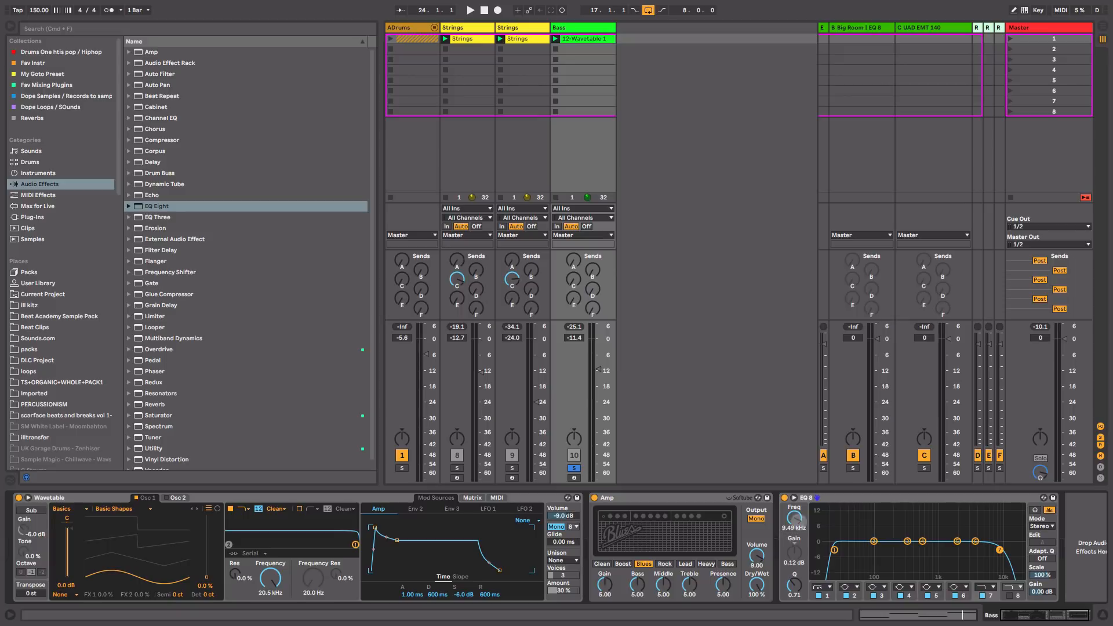
pyautogui.moveTo(796, 518); pyautogui.dragTo(796, 545)
pyautogui.press('space')
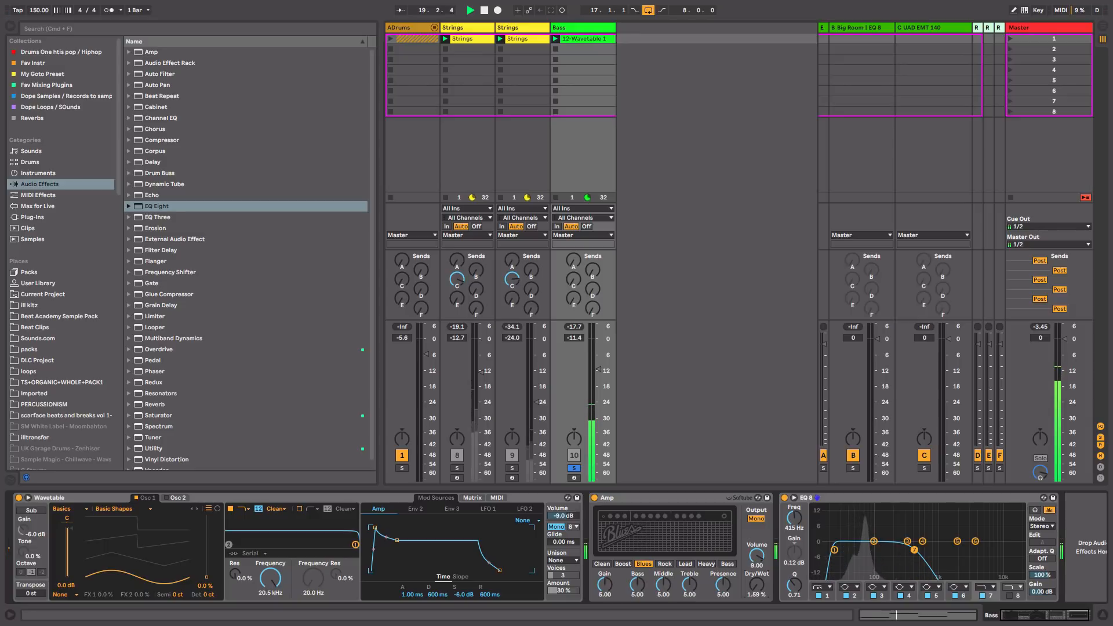
# Step: Compare Amp wet mix settings and set its Dry/Wet to 99.2 %
pyautogui.moveTo(756, 584); pyautogui.dragTo(756, 527)
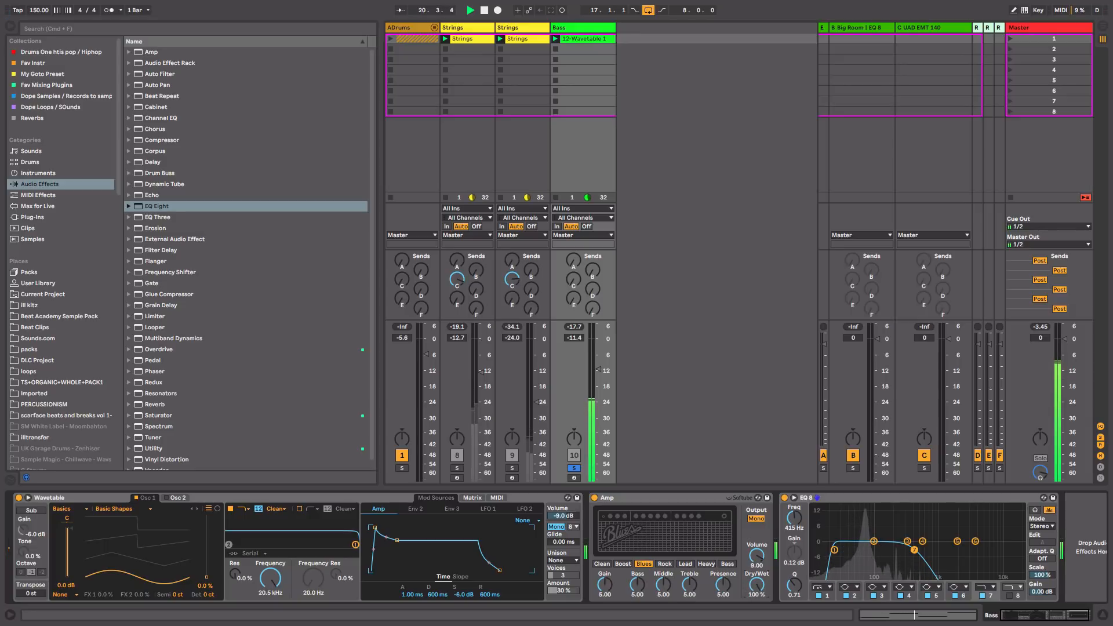
pyautogui.moveTo(757, 584); pyautogui.dragTo(757, 579)
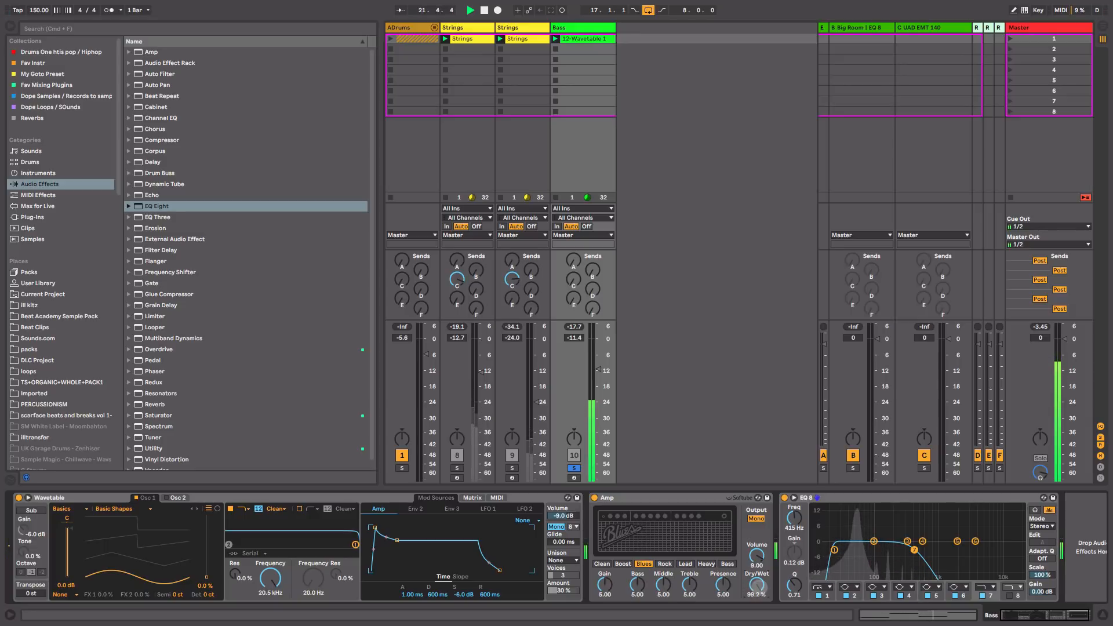
pyautogui.press('space')
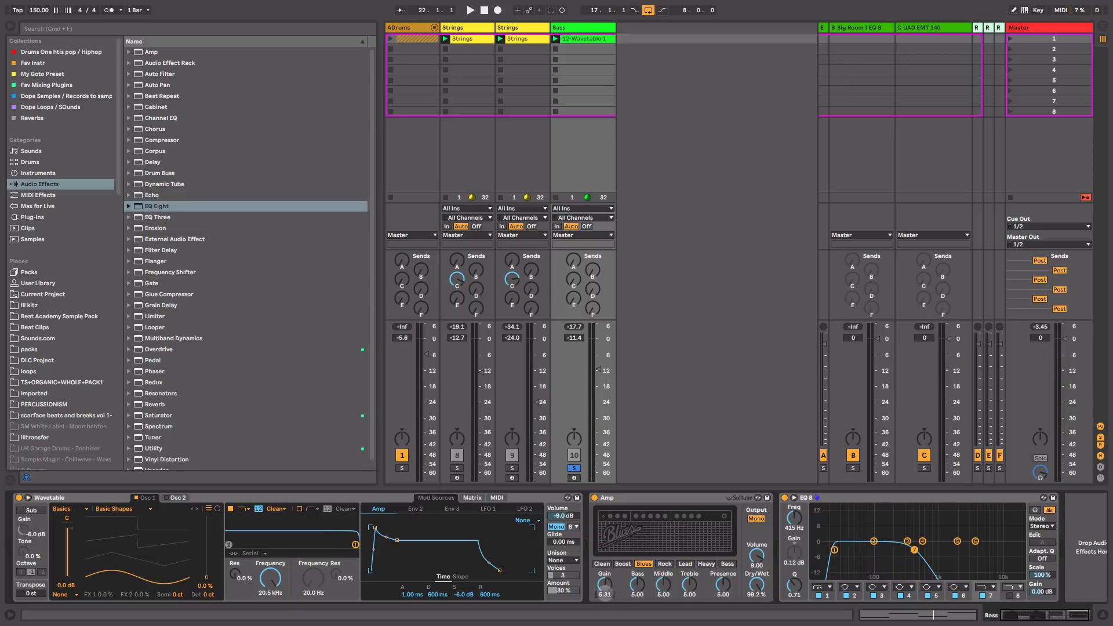
pyautogui.press('space')
# Step: Unsolo the Bass track and lower its volume to -17.3 dB while playing all tracks
pyautogui.moveTo(598, 371); pyautogui.dragTo(598, 375)
pyautogui.press('space')
pyautogui.click(574, 467)
pyautogui.press('space')
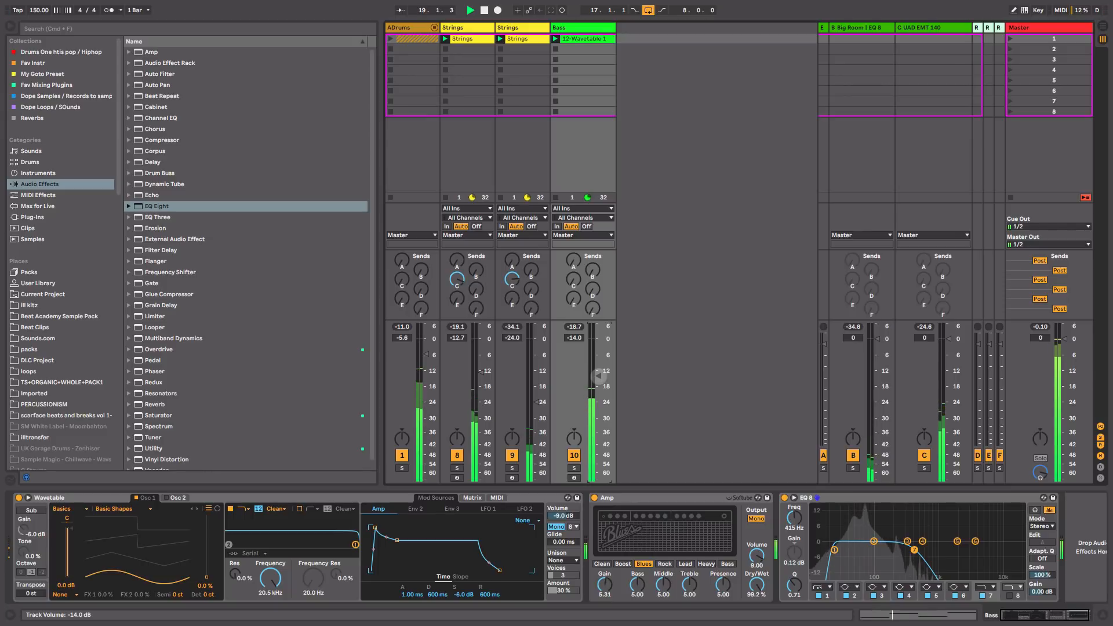
pyautogui.moveTo(598, 375); pyautogui.dragTo(598, 387)
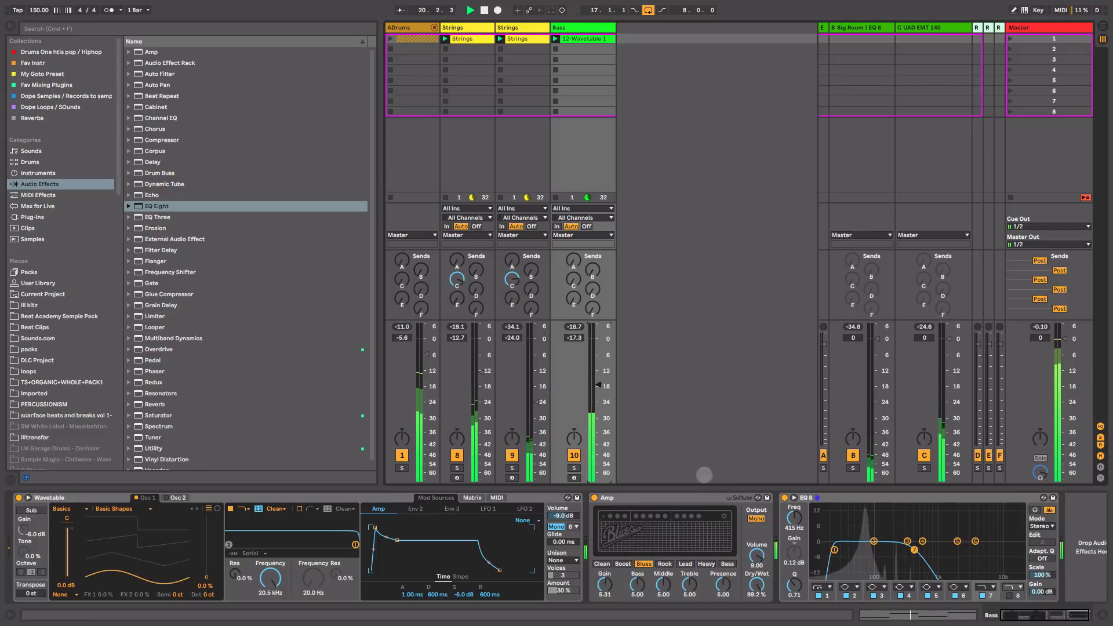
# Step: Pull the EQ high-cut down to about 359 Hz and set the Bass fader to -18.0 dB
pyautogui.click(917, 550)
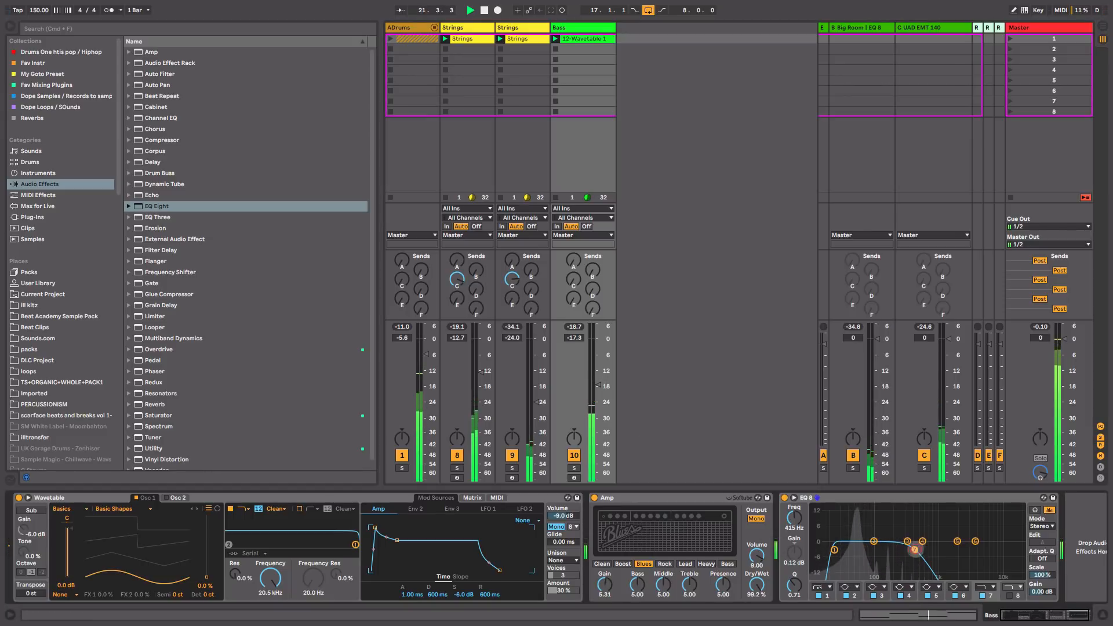
pyautogui.moveTo(917, 550); pyautogui.dragTo(911, 549)
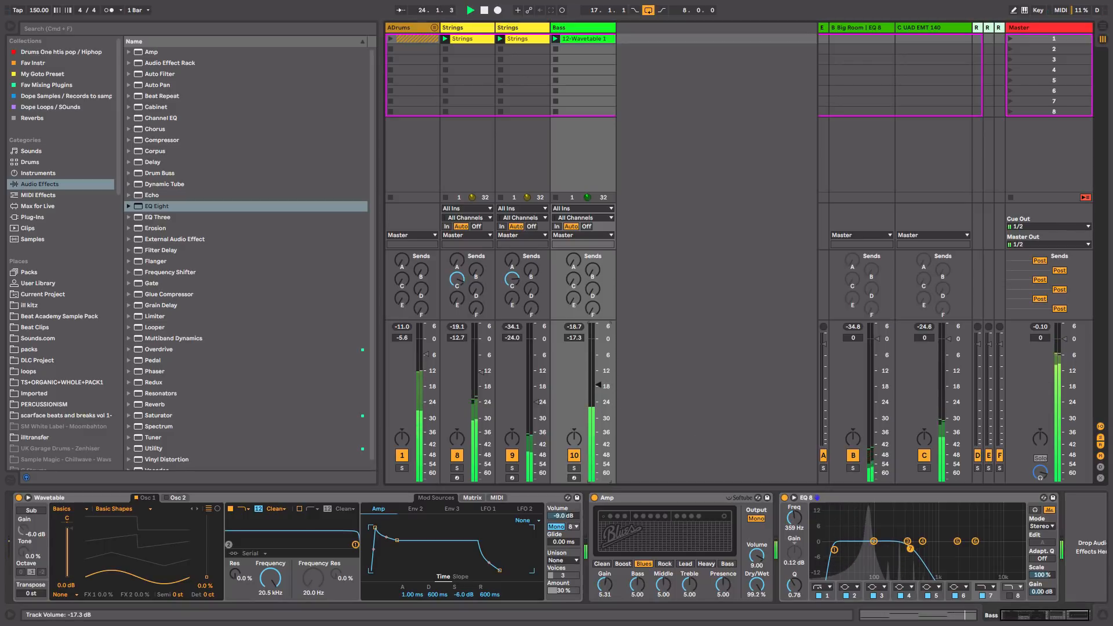
pyautogui.moveTo(598, 385); pyautogui.dragTo(597, 387)
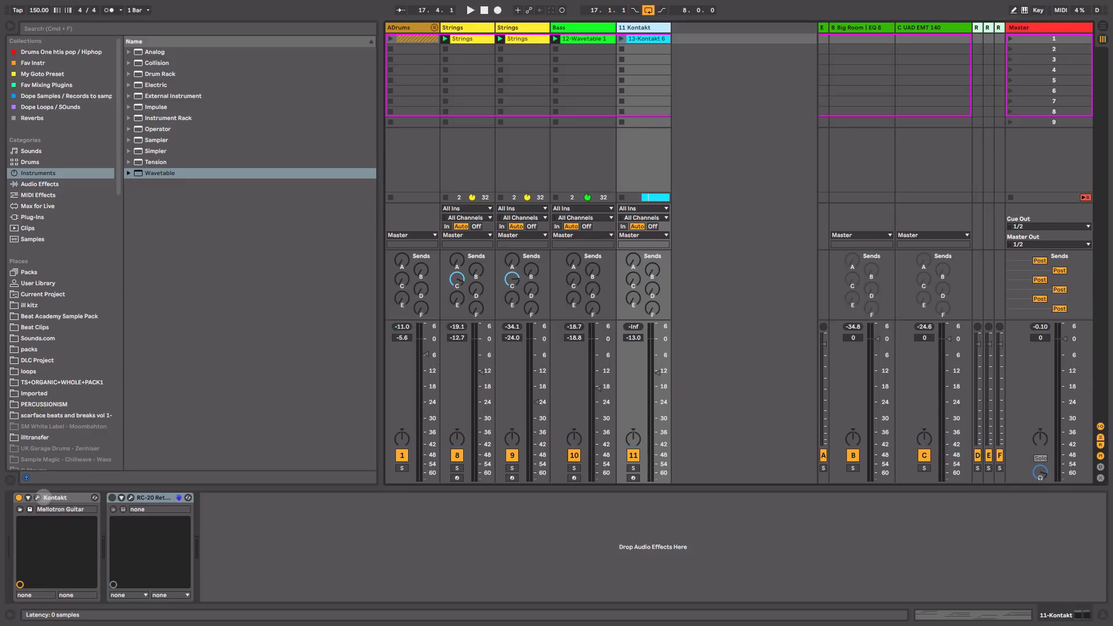
# Step: Open the Kontakt window and browse Factory Library Instruments > Vintage > Mellotron
pyautogui.click(37, 497)
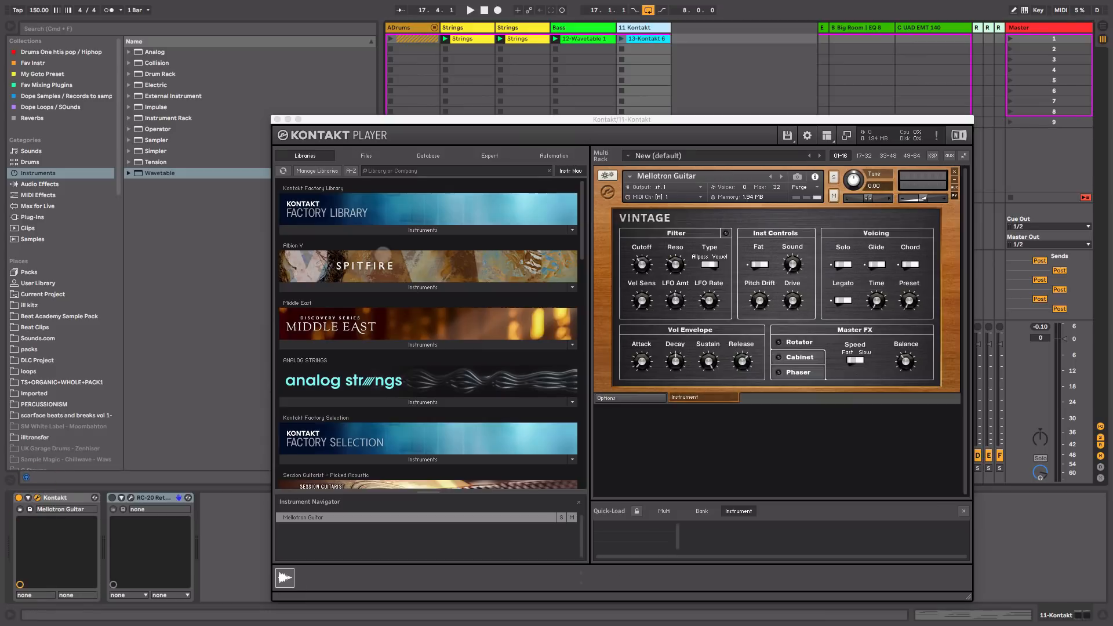
pyautogui.click(381, 230)
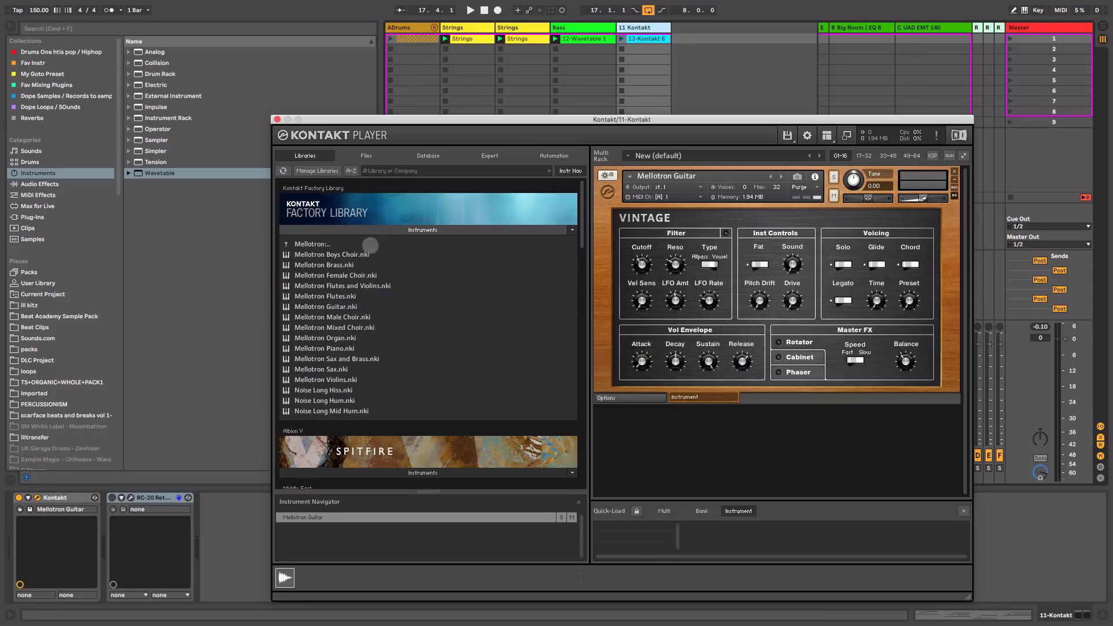
pyautogui.click(370, 245)
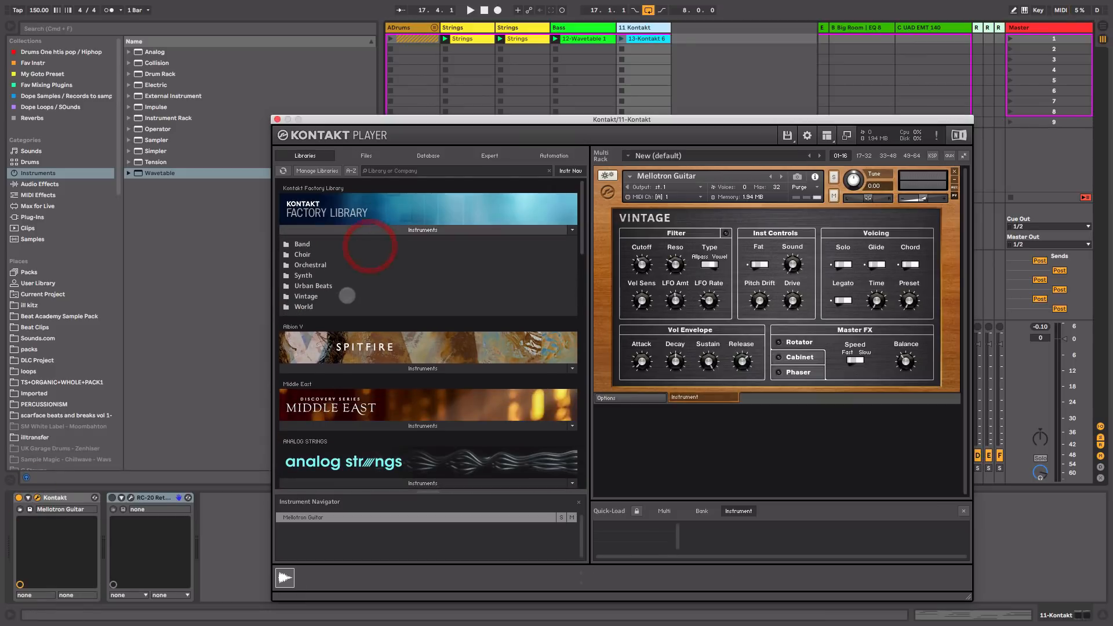
pyautogui.click(347, 296)
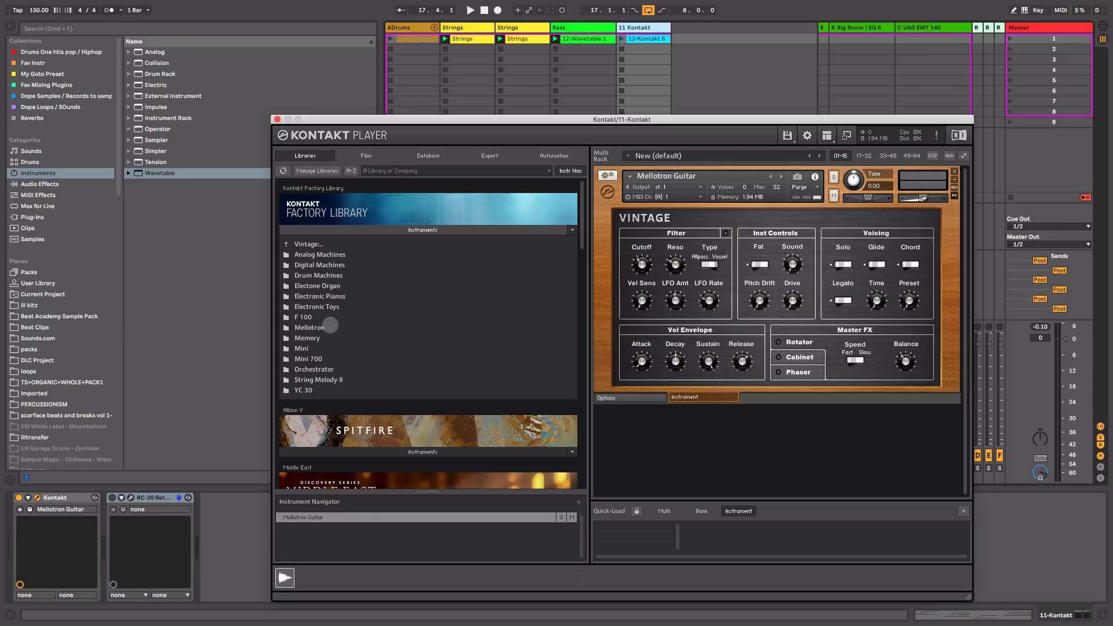
pyautogui.click(330, 326)
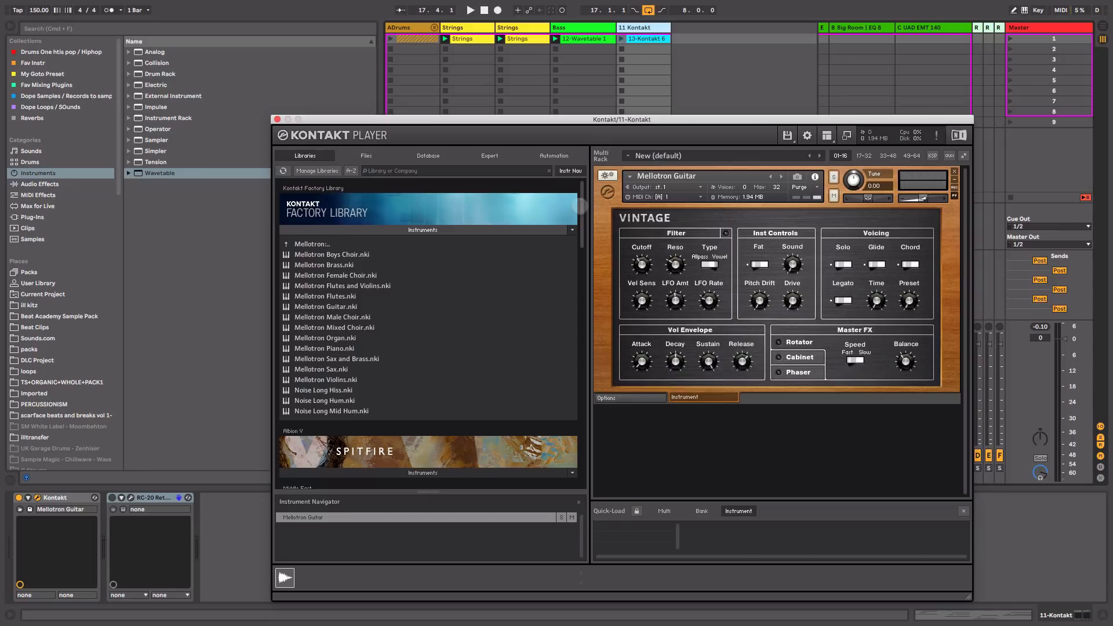
# Step: Load Mellotron Guitar into track 11's Kontakt and close the Kontakt window
pyautogui.moveTo(582, 210)
pyautogui.mouseDown()
pyautogui.moveTo(582, 244)
pyautogui.moveTo(583, 193)
pyautogui.mouseUp()
pyautogui.click(339, 307)
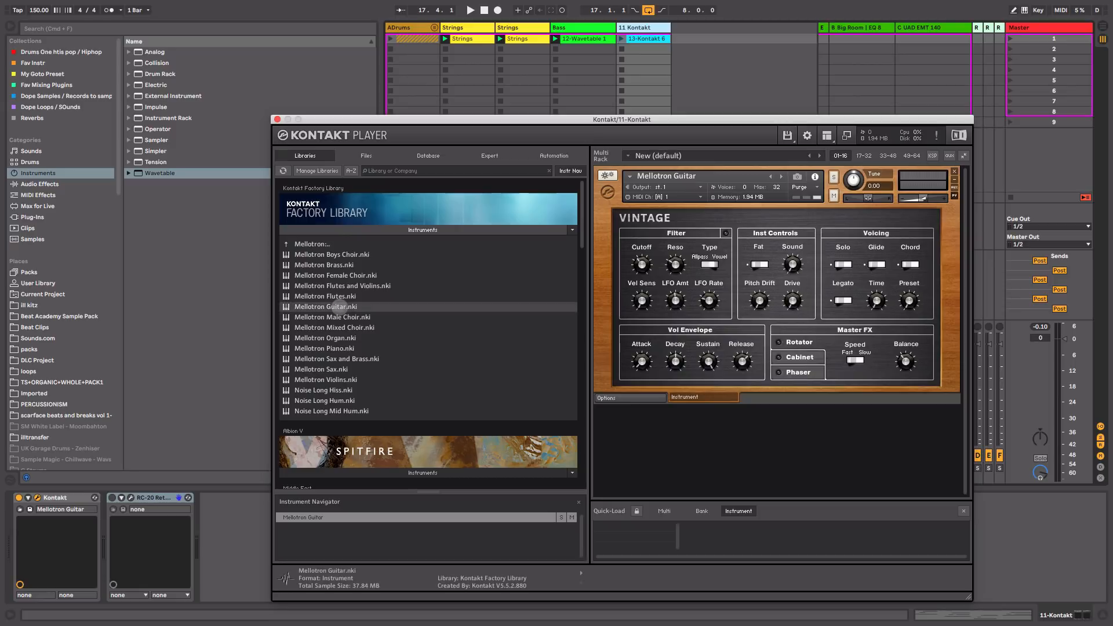
pyautogui.click(277, 119)
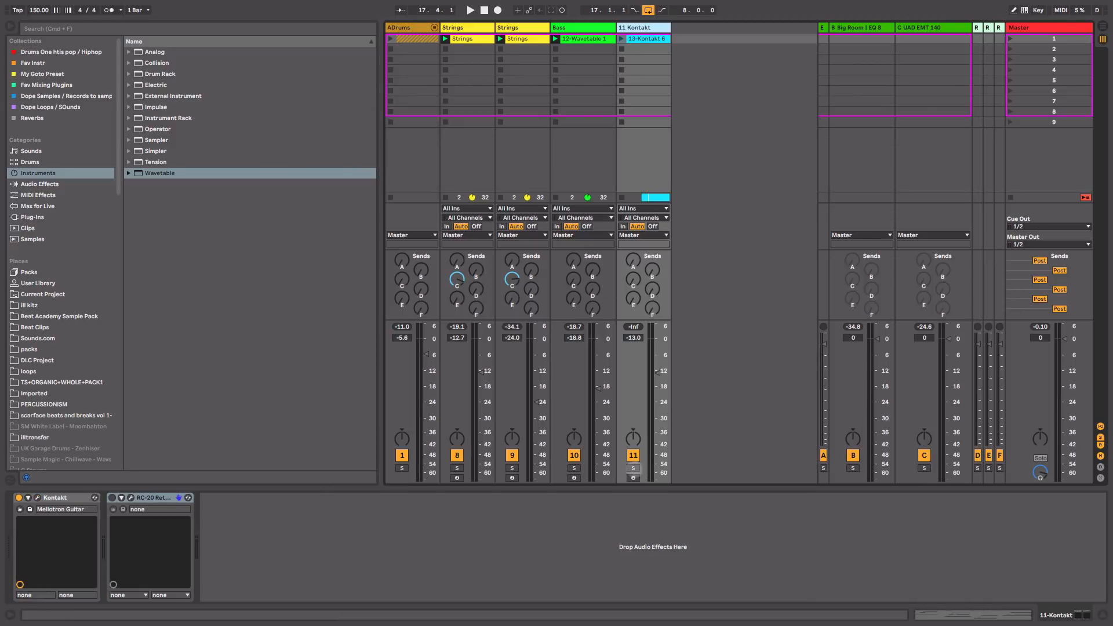
# Step: Audition the 13-Kontakt 6 clip soloed on track 11, then insert new MIDI track 12
pyautogui.click(633, 468)
pyautogui.click(621, 38)
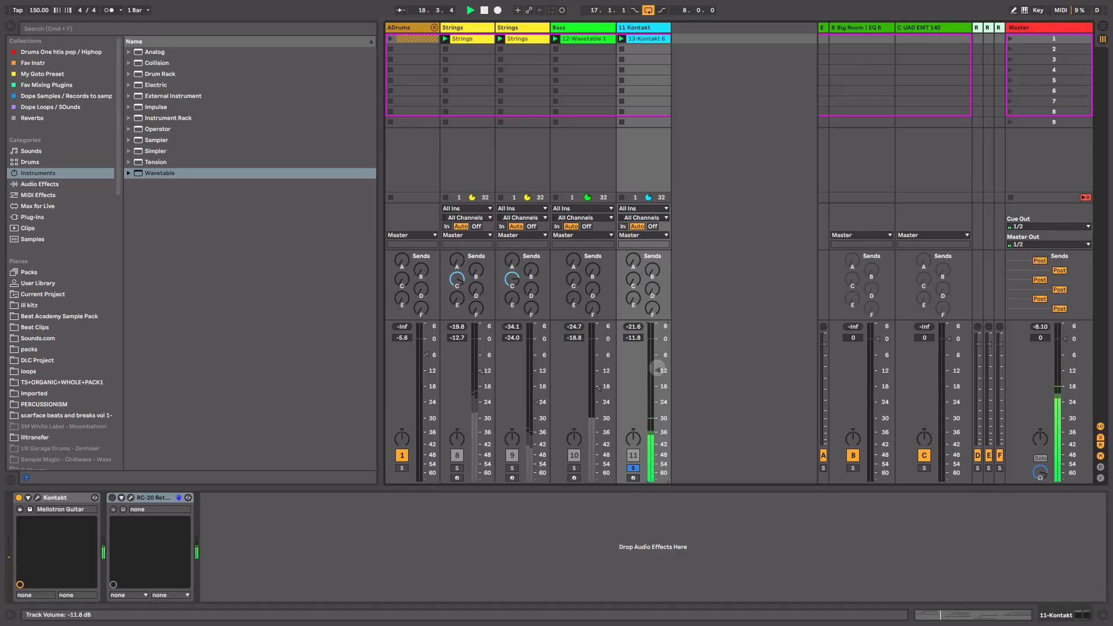
pyautogui.doubleClick(656, 38)
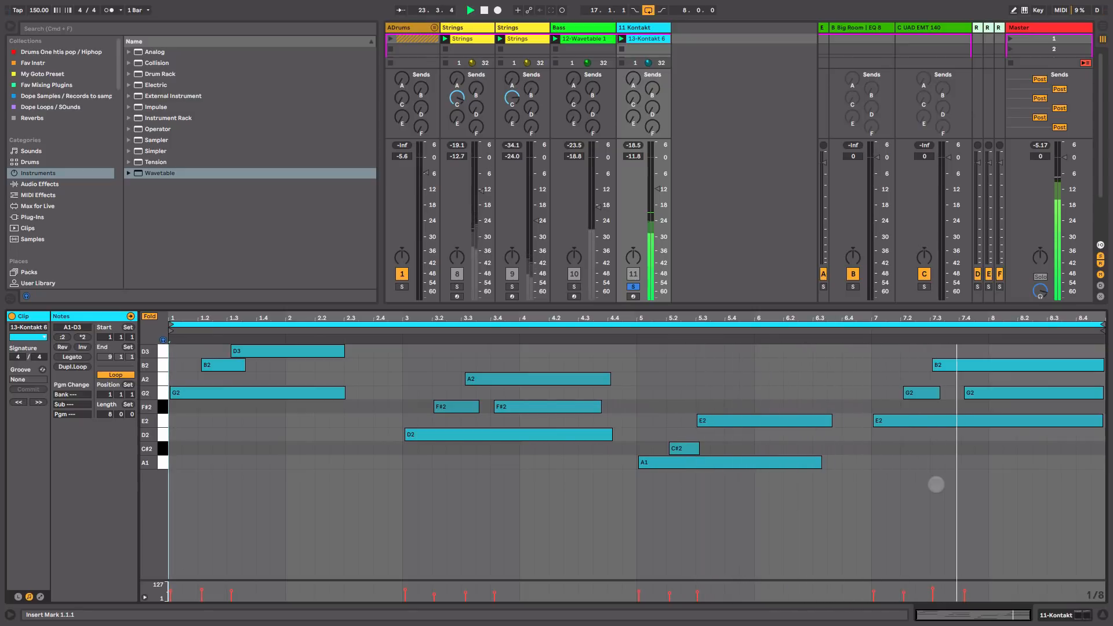
pyautogui.click(633, 287)
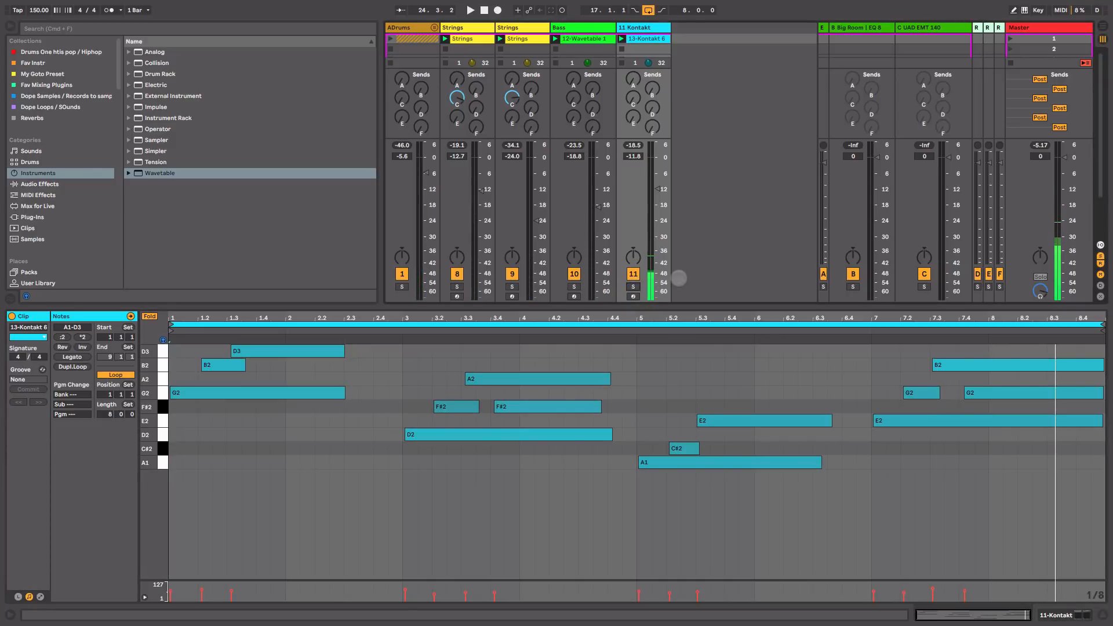
pyautogui.press('super+shift+t')
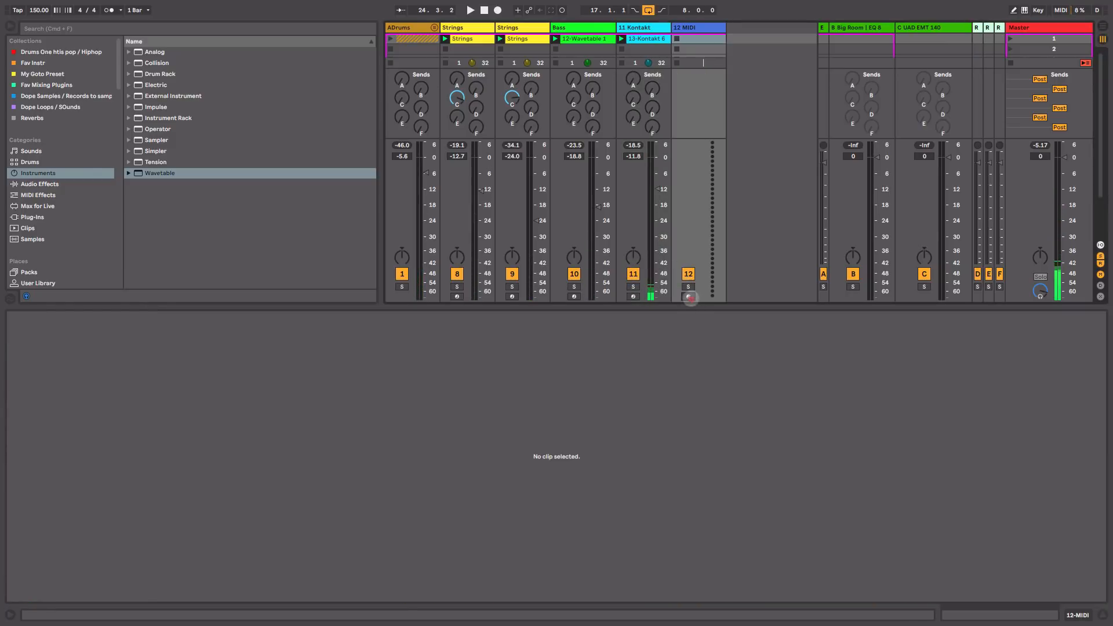
# Step: Arm track 12, add a Kontakt instrument to it and browse the Factory Library
pyautogui.click(688, 297)
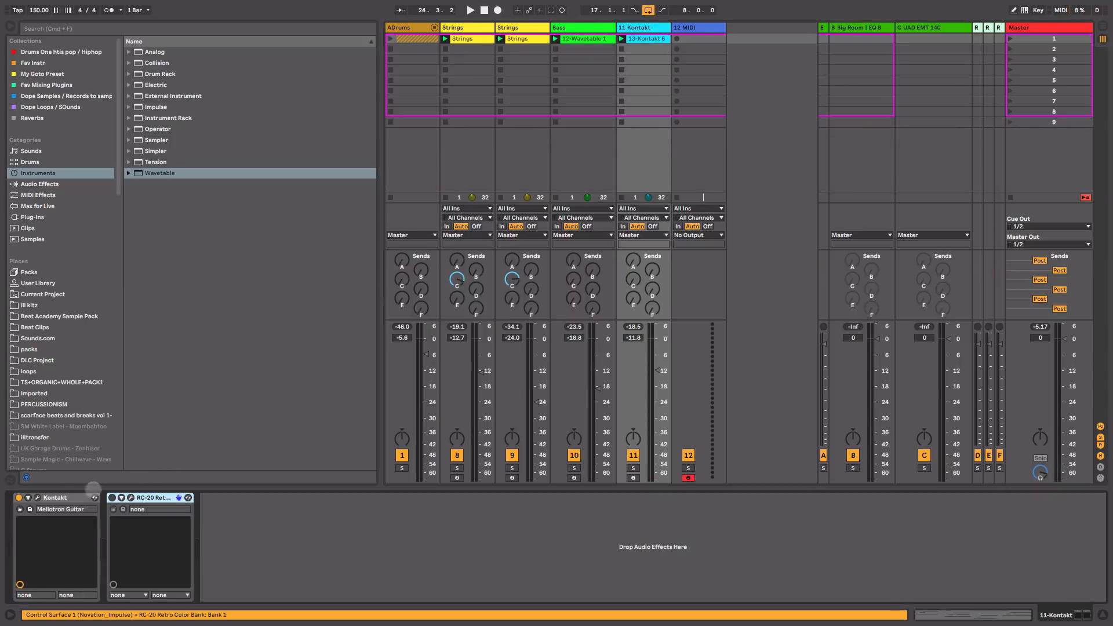
pyautogui.click(67, 498)
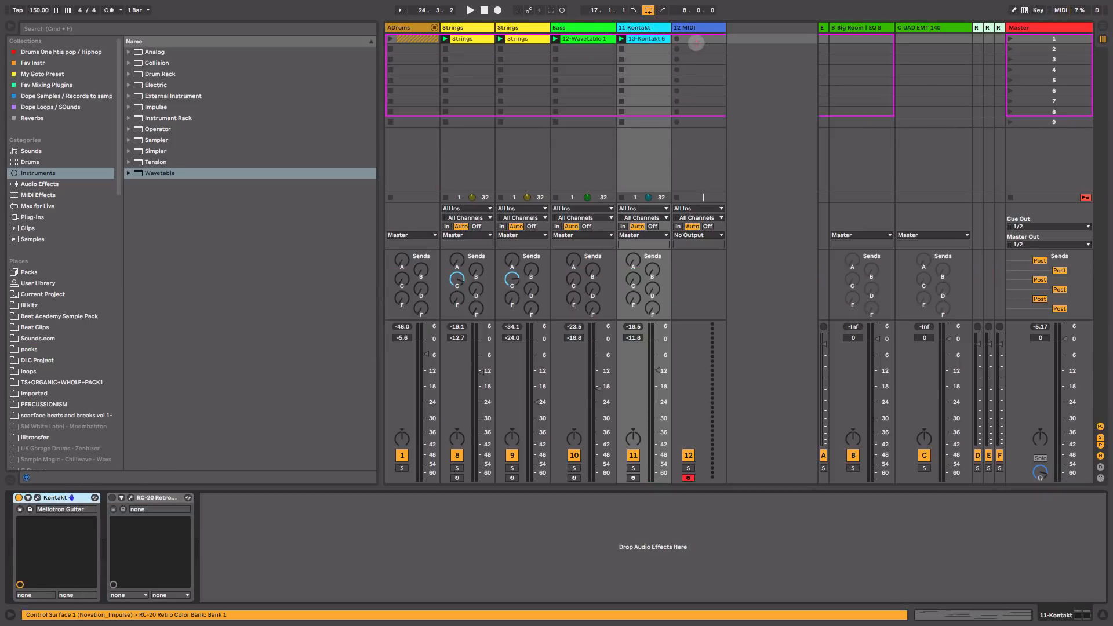
pyautogui.moveTo(696, 43); pyautogui.dragTo(696, 43)
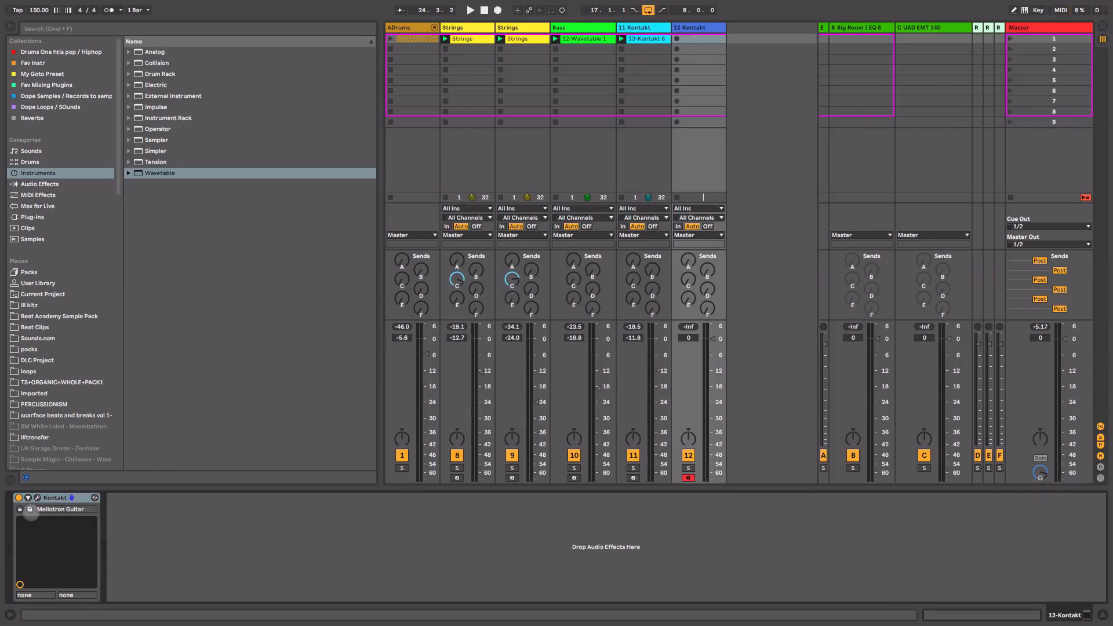
pyautogui.click(30, 509)
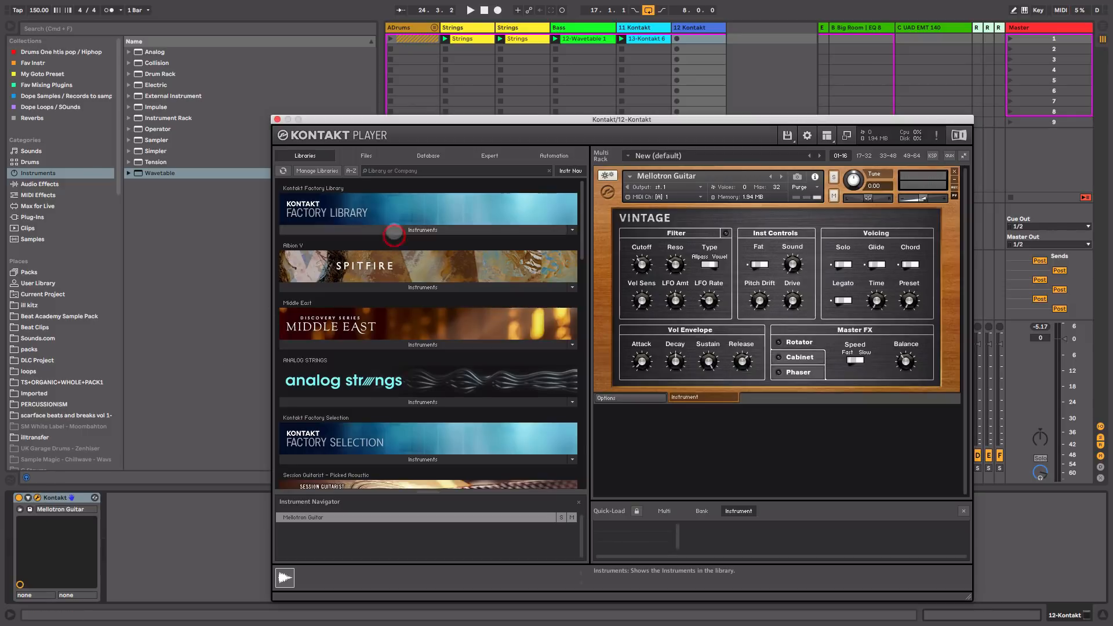
pyautogui.click(393, 230)
pyautogui.doubleClick(348, 380)
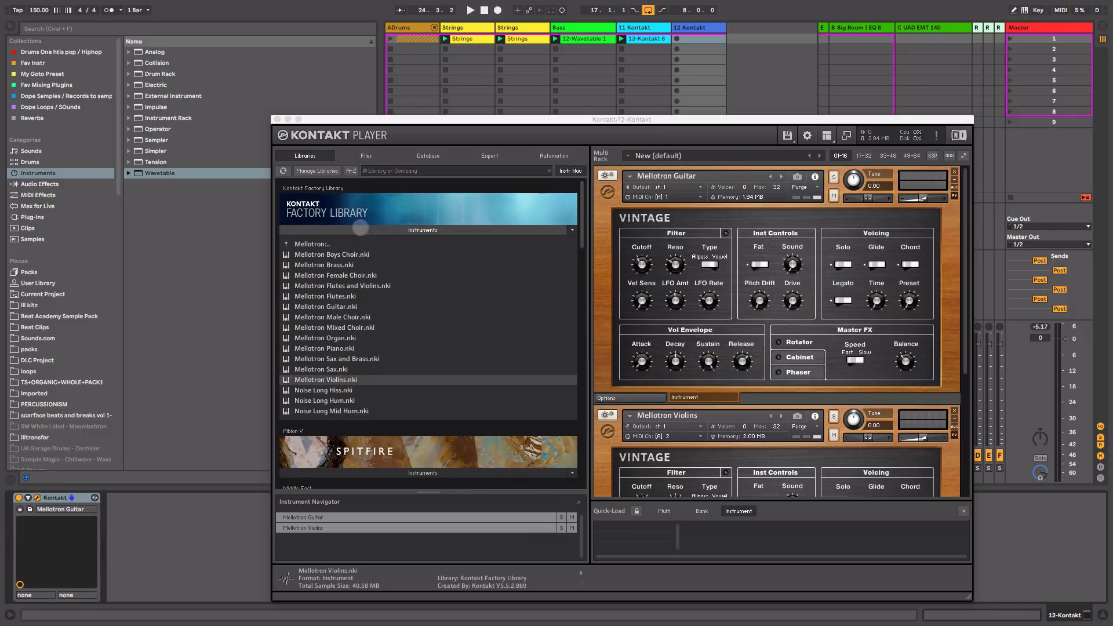
# Step: Load only Mellotron Violins in track 12's Kontakt rack and lower its volume to about -9.6 dB
pyautogui.click(954, 171)
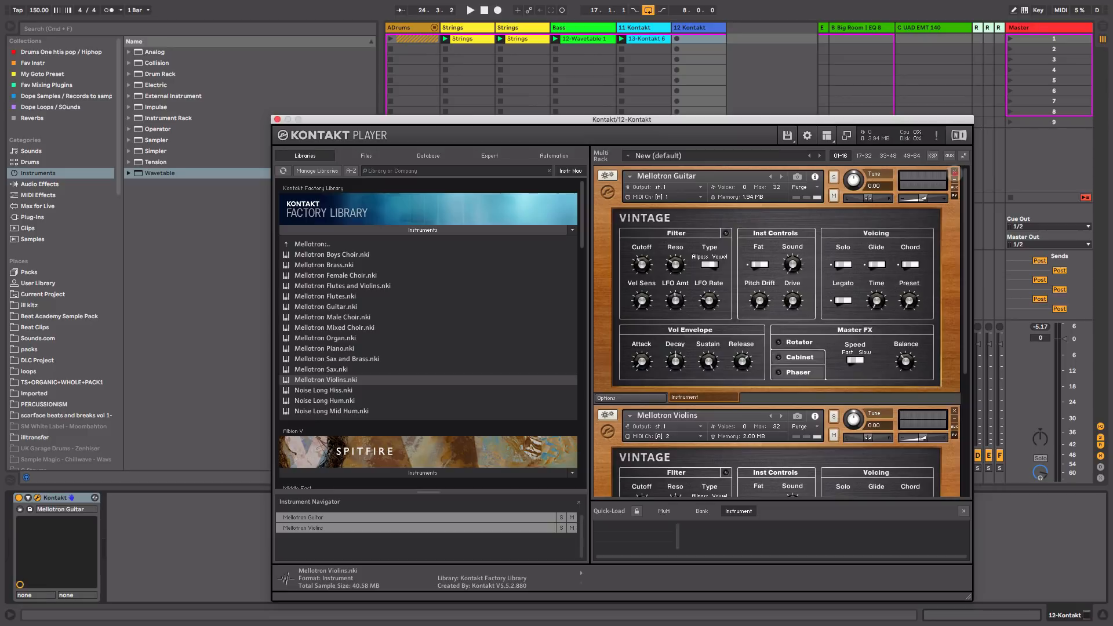
pyautogui.click(954, 172)
pyautogui.click(954, 172)
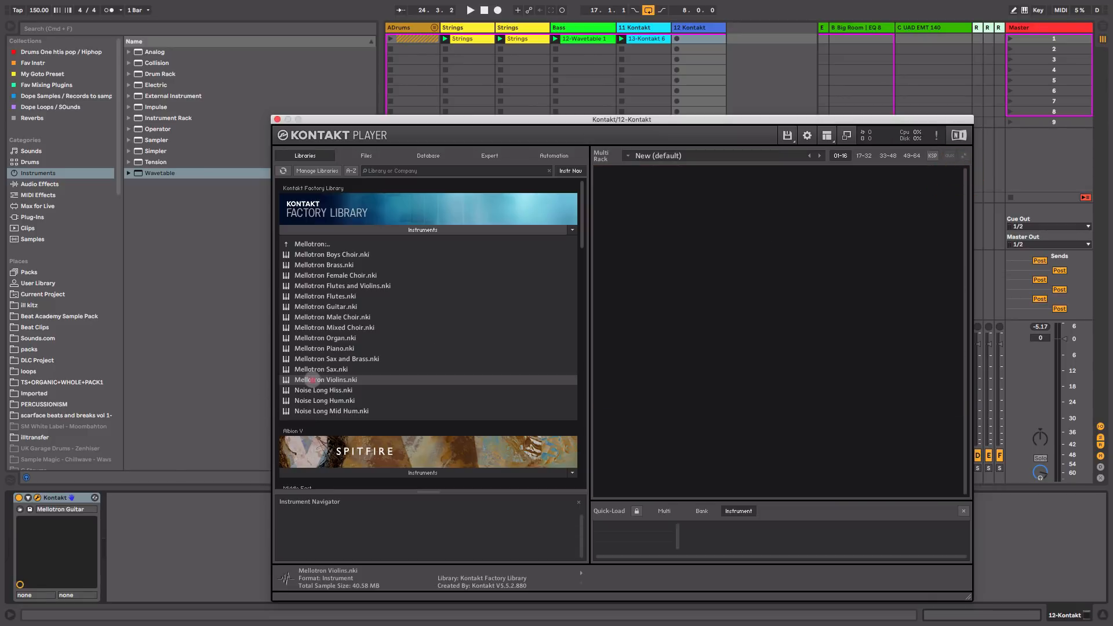
pyautogui.moveTo(311, 379); pyautogui.dragTo(704, 323)
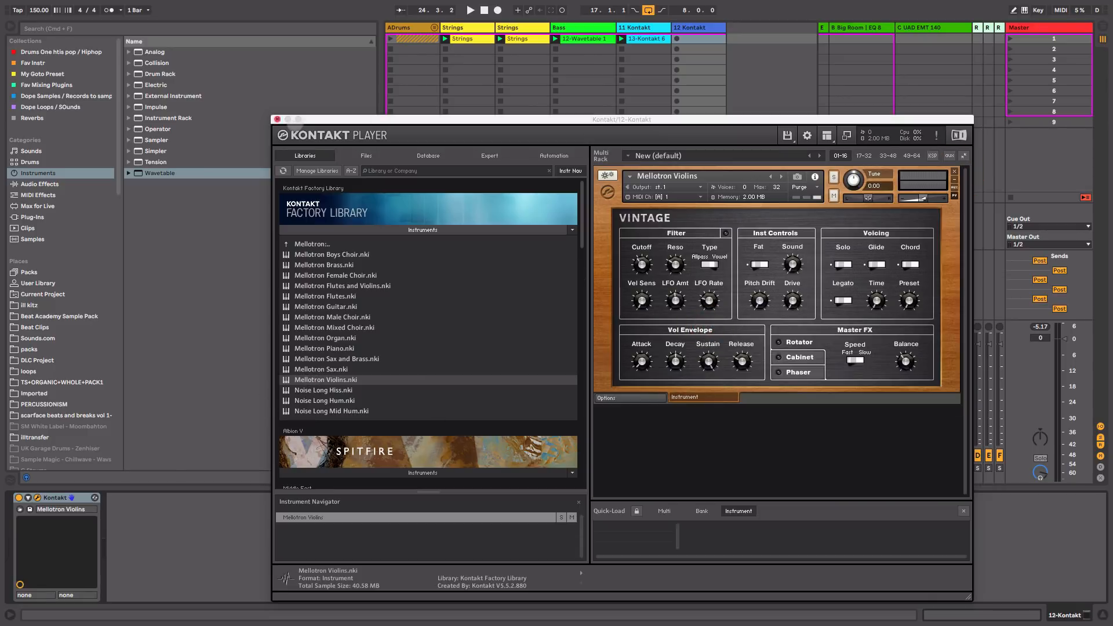
pyautogui.click(277, 119)
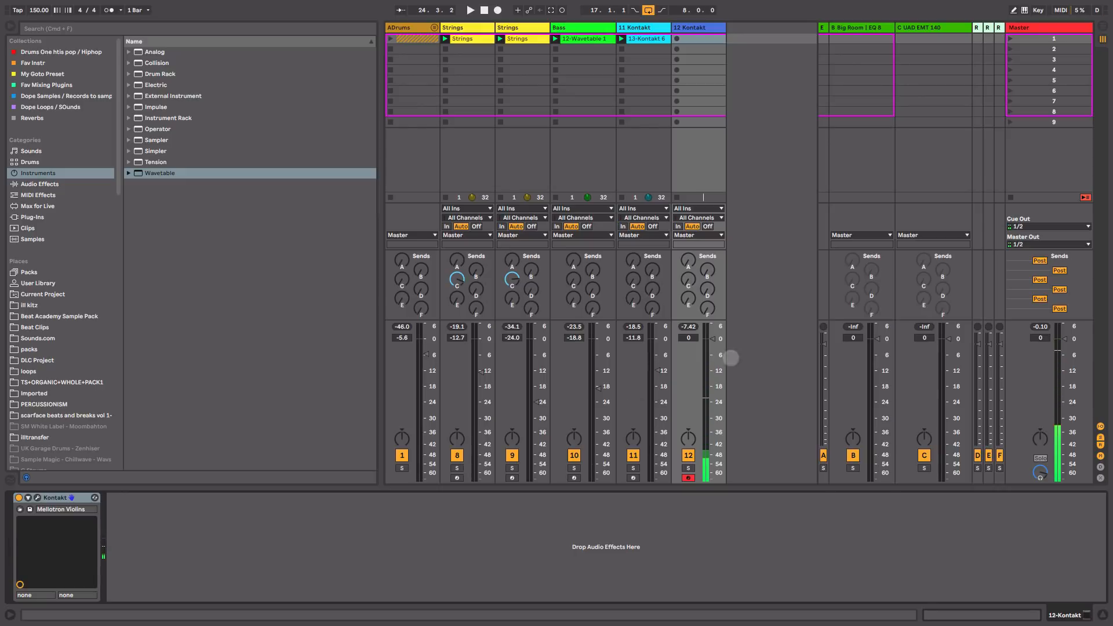
pyautogui.moveTo(709, 339); pyautogui.dragTo(713, 364)
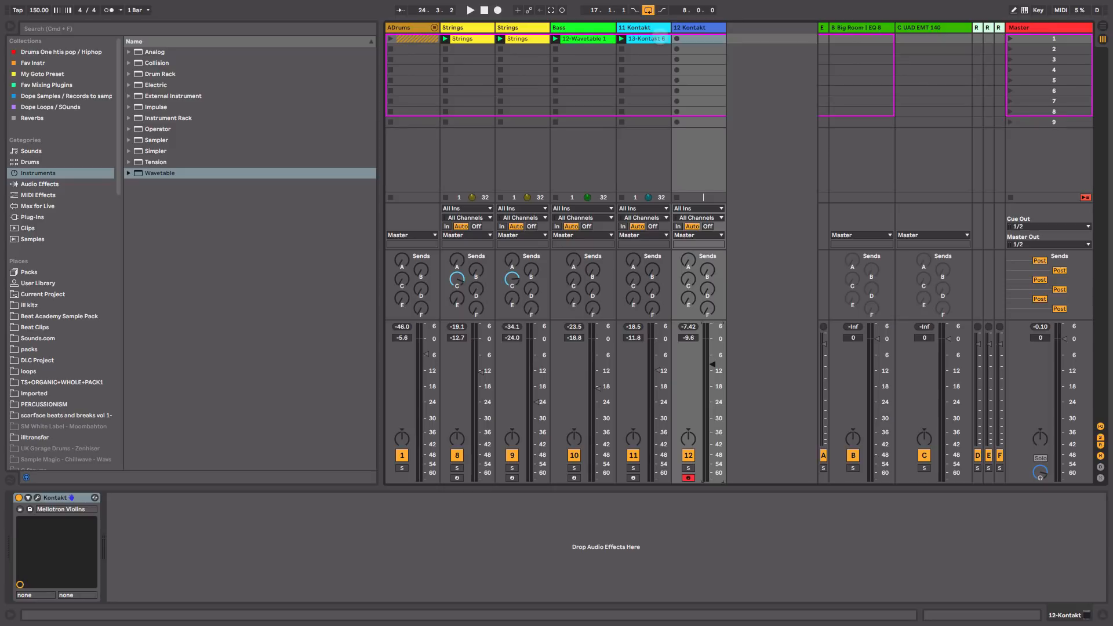
# Step: Solo track 11, set its volume to -10.7 dB and start playback
pyautogui.click(660, 38)
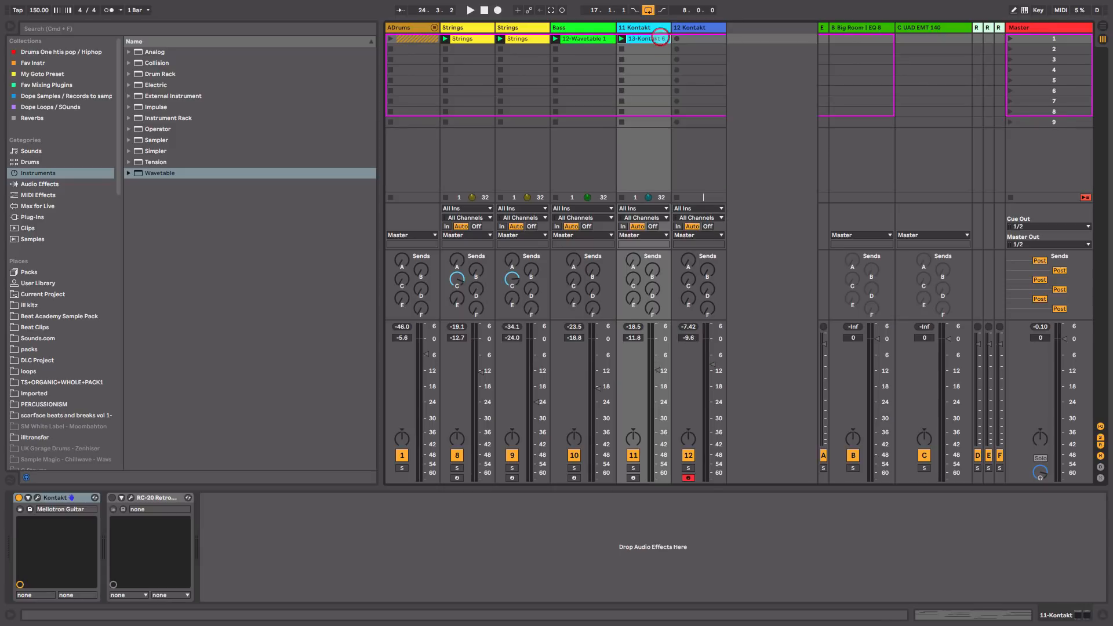
pyautogui.click(633, 467)
pyautogui.moveTo(658, 370); pyautogui.dragTo(657, 367)
pyautogui.press('space')
pyautogui.press('space')
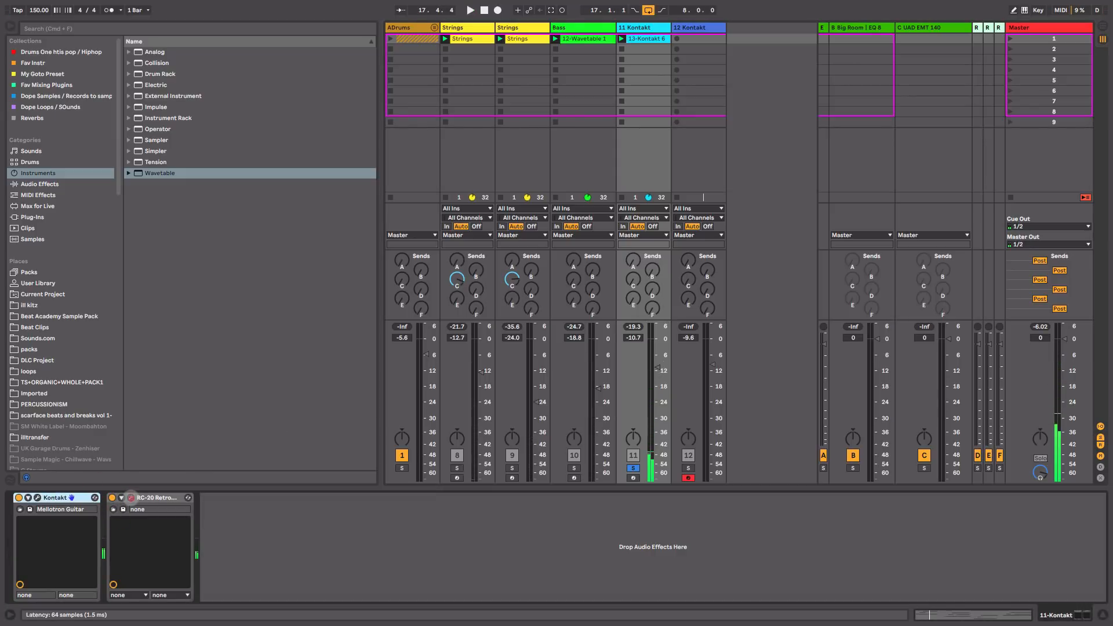
# Step: In RC-20, nudge Distort up, lower Wobble, and compare with the effect bypassed
pyautogui.click(131, 497)
pyautogui.moveTo(575, 380); pyautogui.dragTo(575, 377)
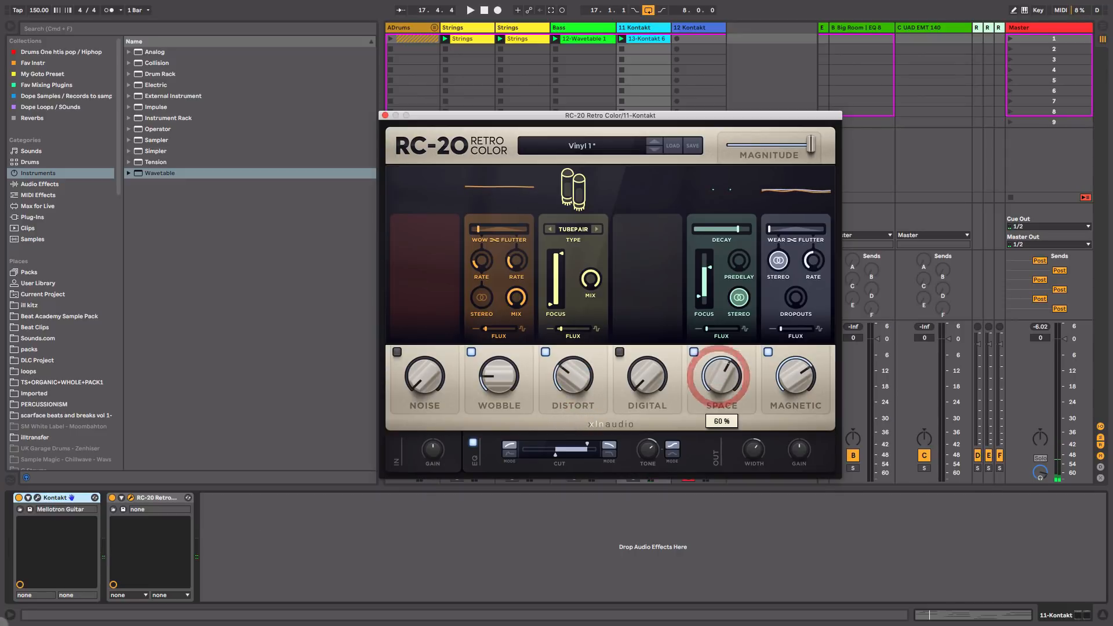
pyautogui.press('space')
pyautogui.moveTo(498, 377); pyautogui.dragTo(499, 380)
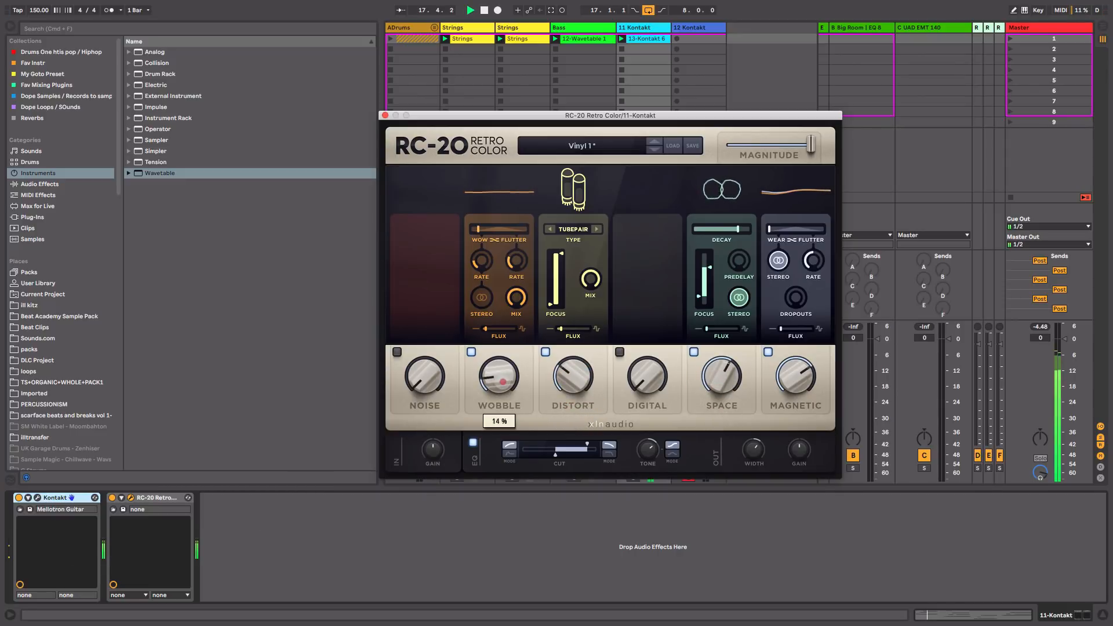
pyautogui.click(502, 384)
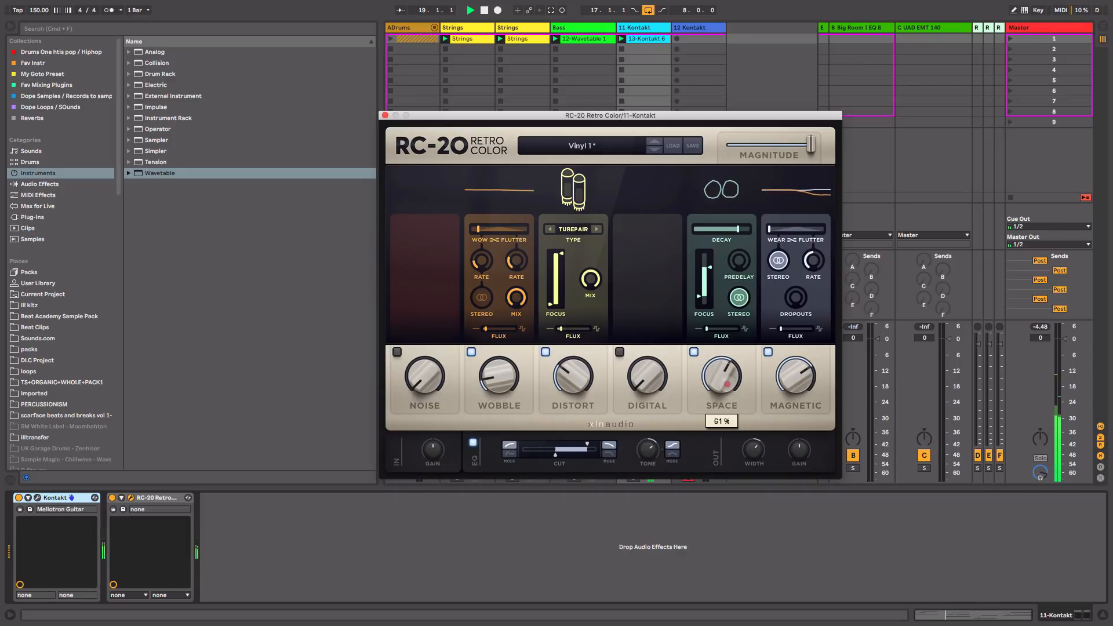
pyautogui.click(726, 383)
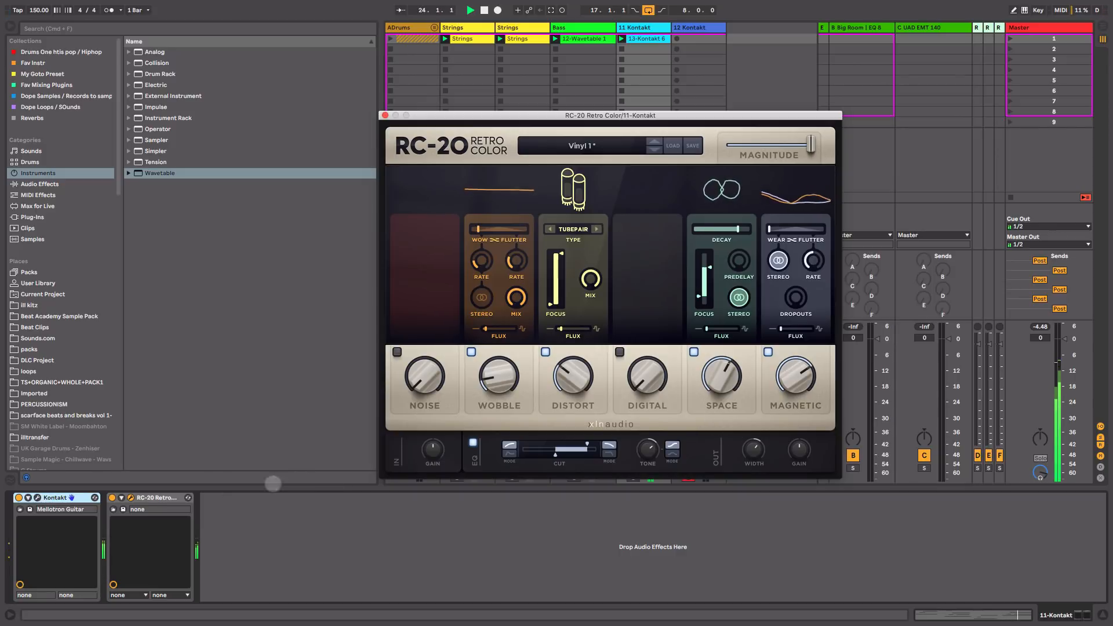
pyautogui.click(112, 498)
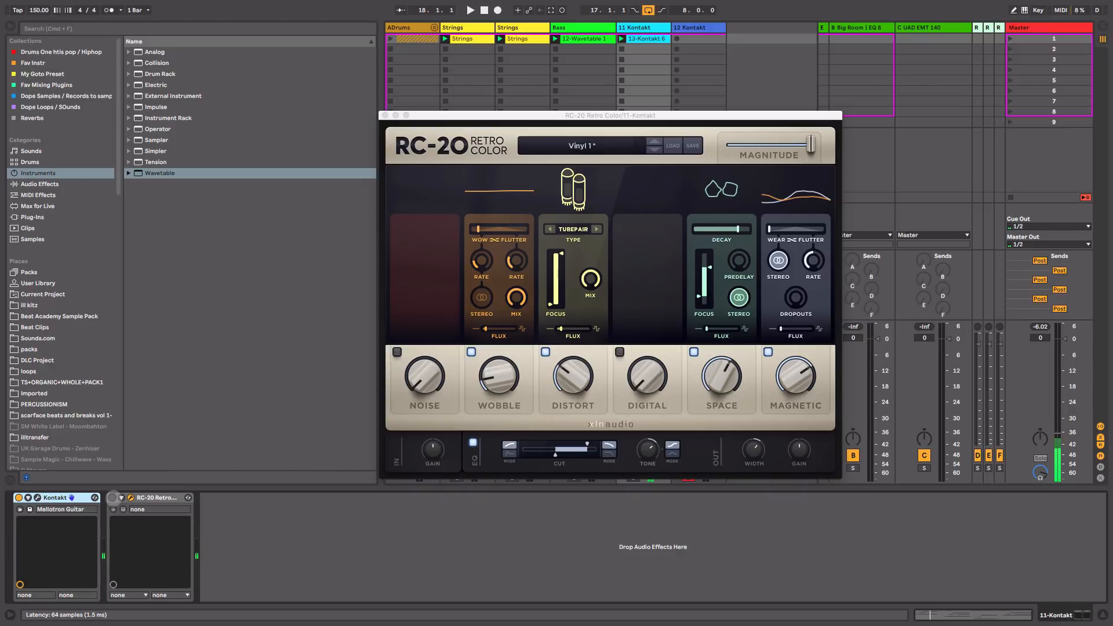
pyautogui.click(113, 497)
# Step: Set RC-20 Space to 61%, output width to 127% and EQ low cut to 482 Hz
pyautogui.click(716, 372)
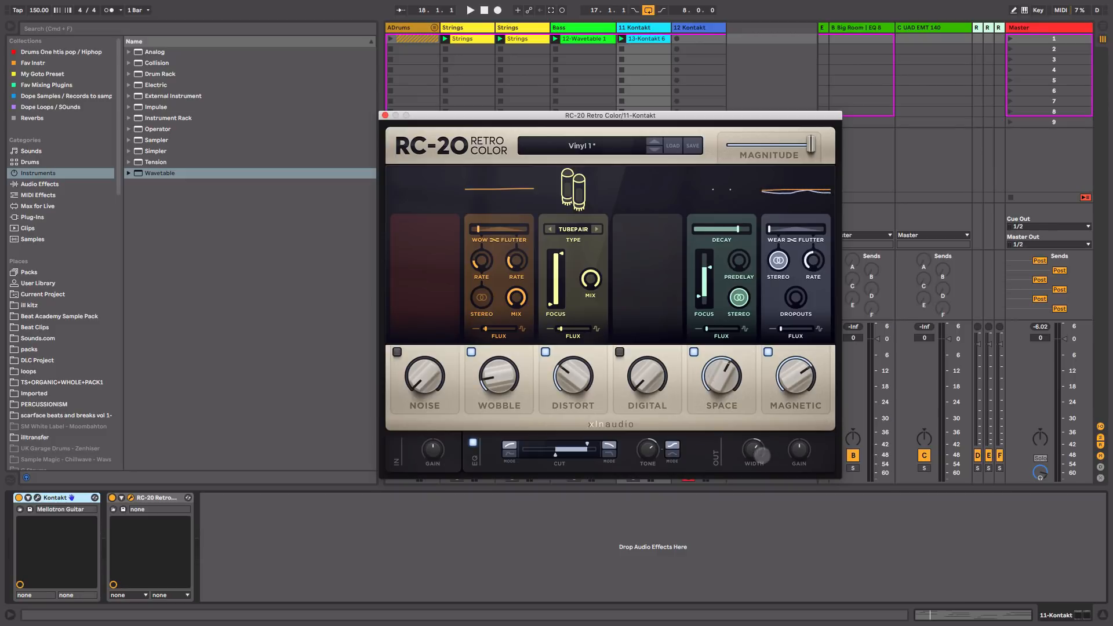
pyautogui.click(750, 454)
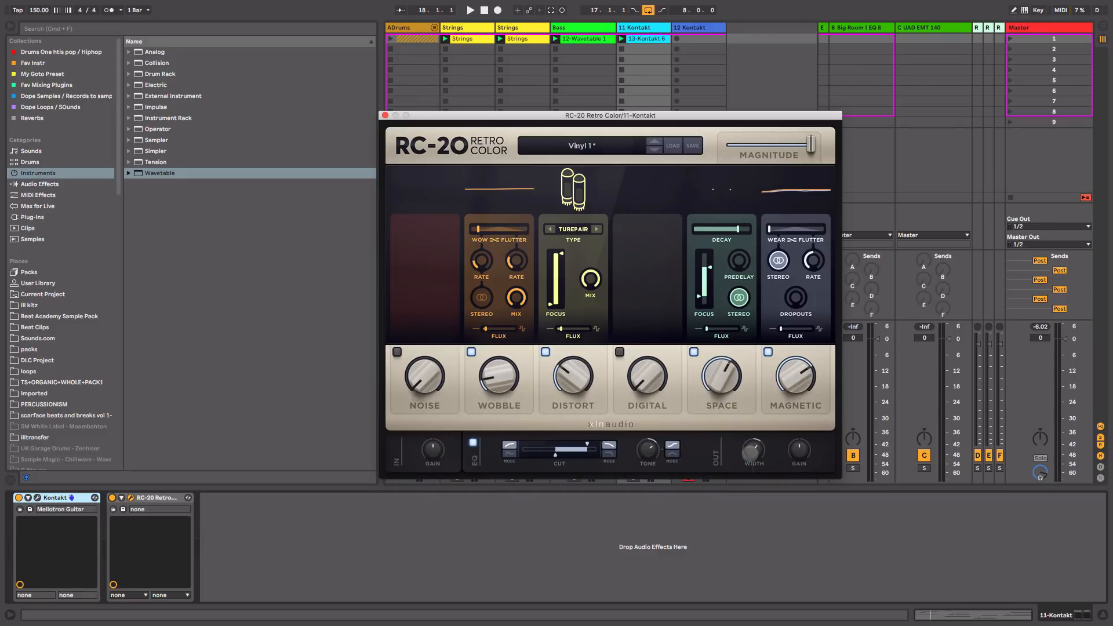
pyautogui.click(555, 455)
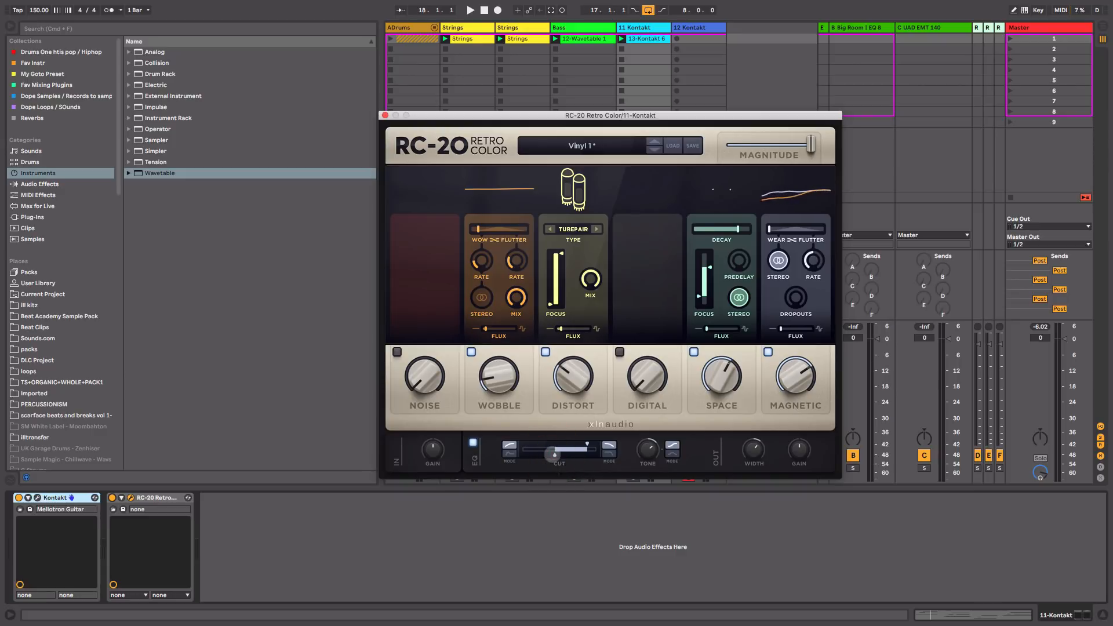
pyautogui.click(385, 115)
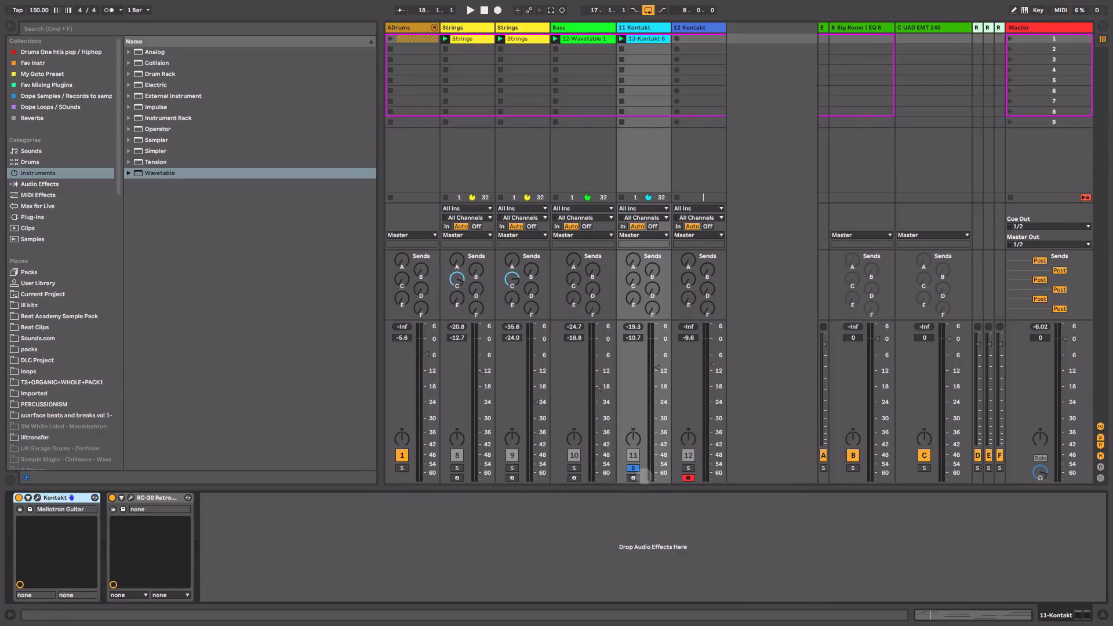
# Step: Unsolo track 11, pull down the second Strings fader and set track 11 to -19.0 dB
pyautogui.click(633, 467)
pyautogui.press('space')
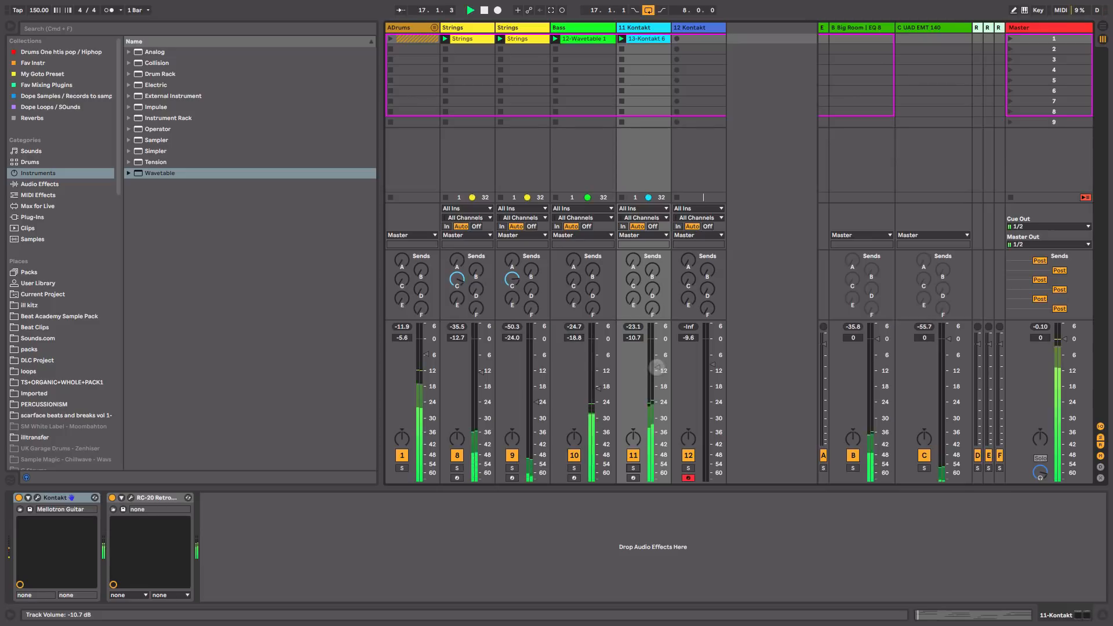
pyautogui.moveTo(657, 367); pyautogui.dragTo(657, 371)
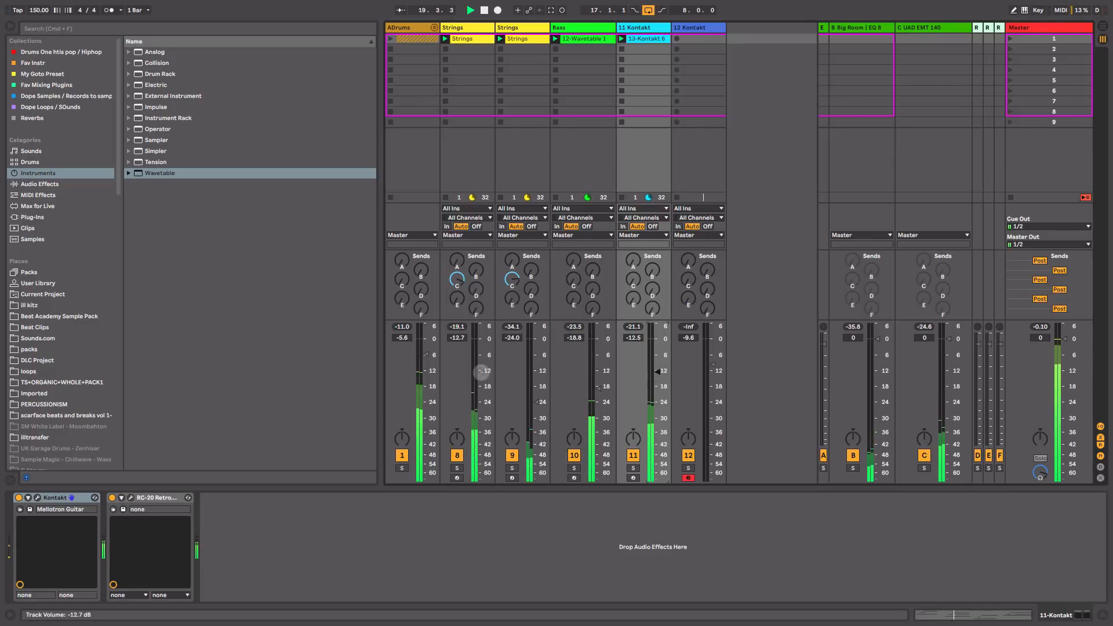
pyautogui.moveTo(526, 398); pyautogui.dragTo(526, 400)
pyautogui.moveTo(533, 410); pyautogui.dragTo(534, 412)
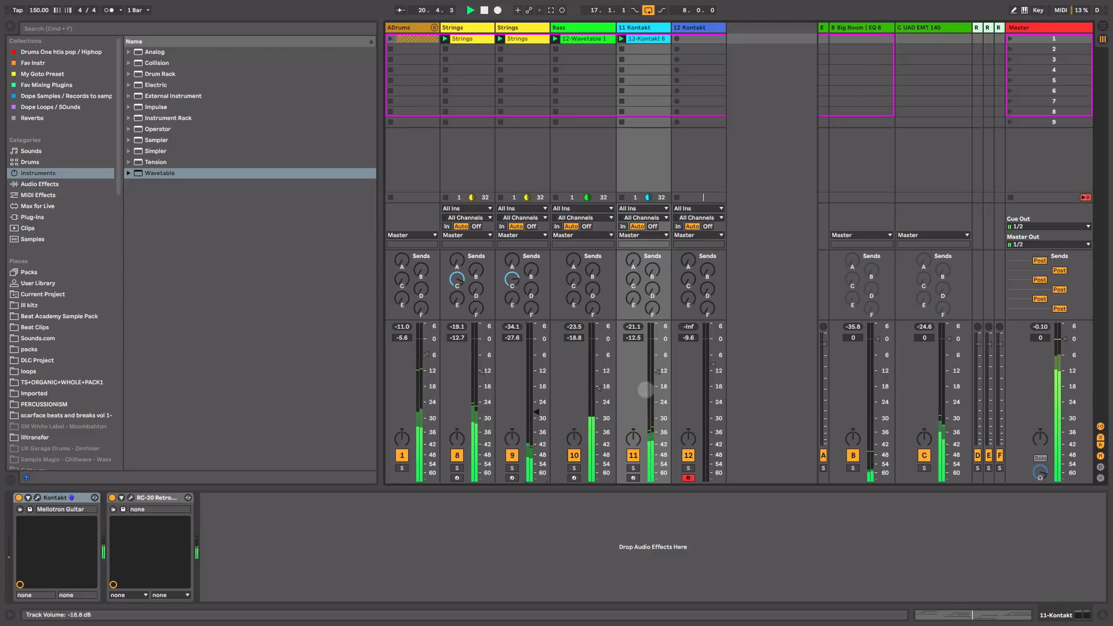
pyautogui.moveTo(654, 373); pyautogui.dragTo(657, 369)
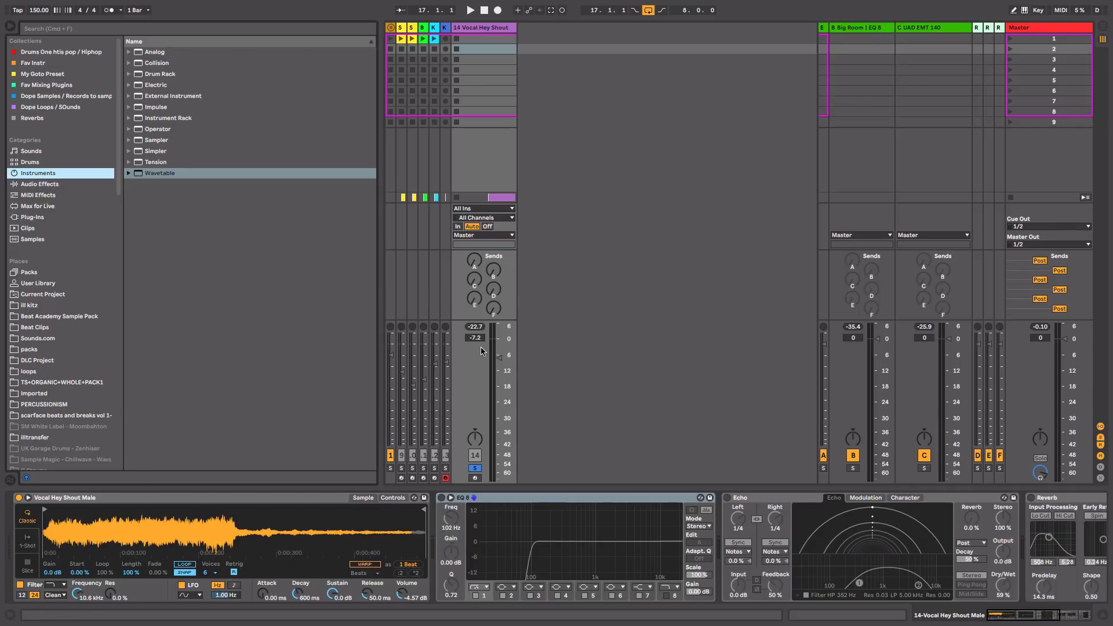
# Step: Switch on EQ Eight and Echo on the vocal track and audition them
pyautogui.press('space')
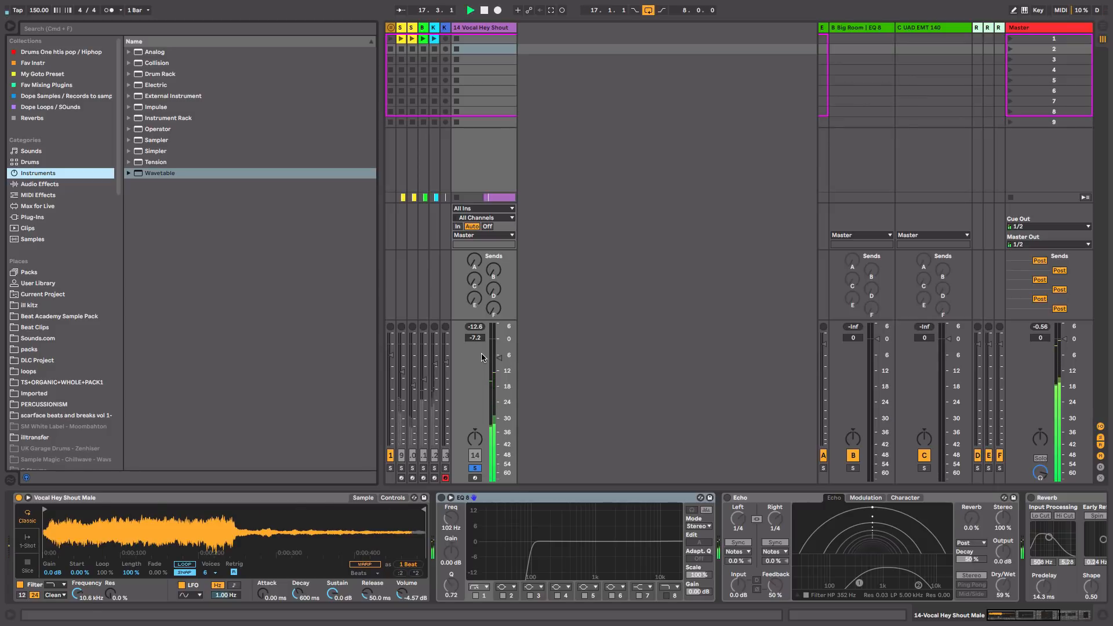
pyautogui.click(440, 498)
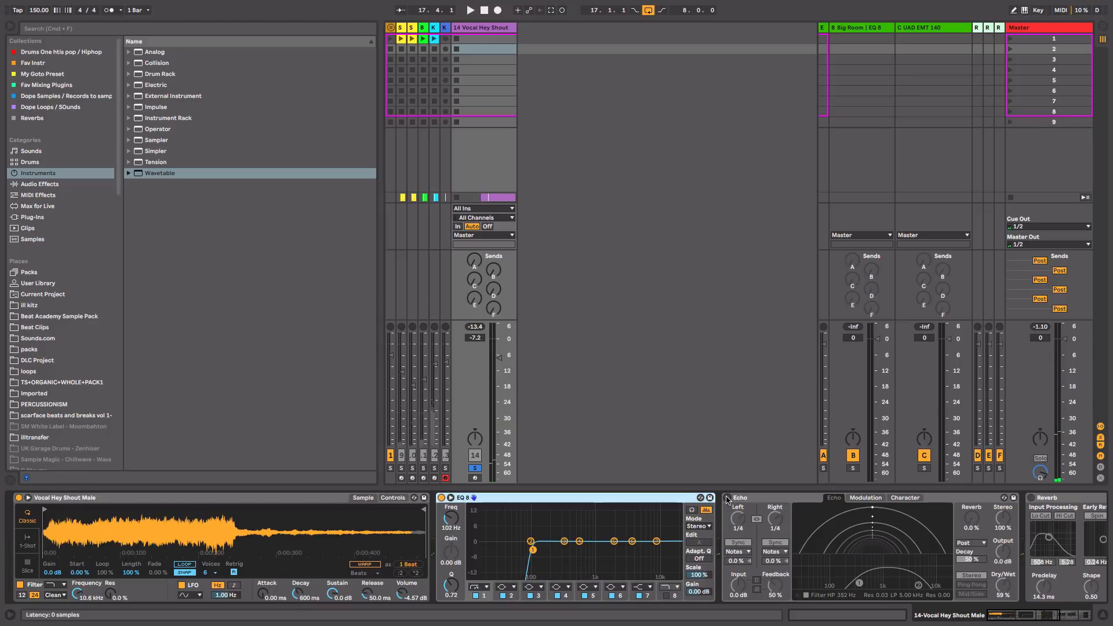
pyautogui.click(727, 498)
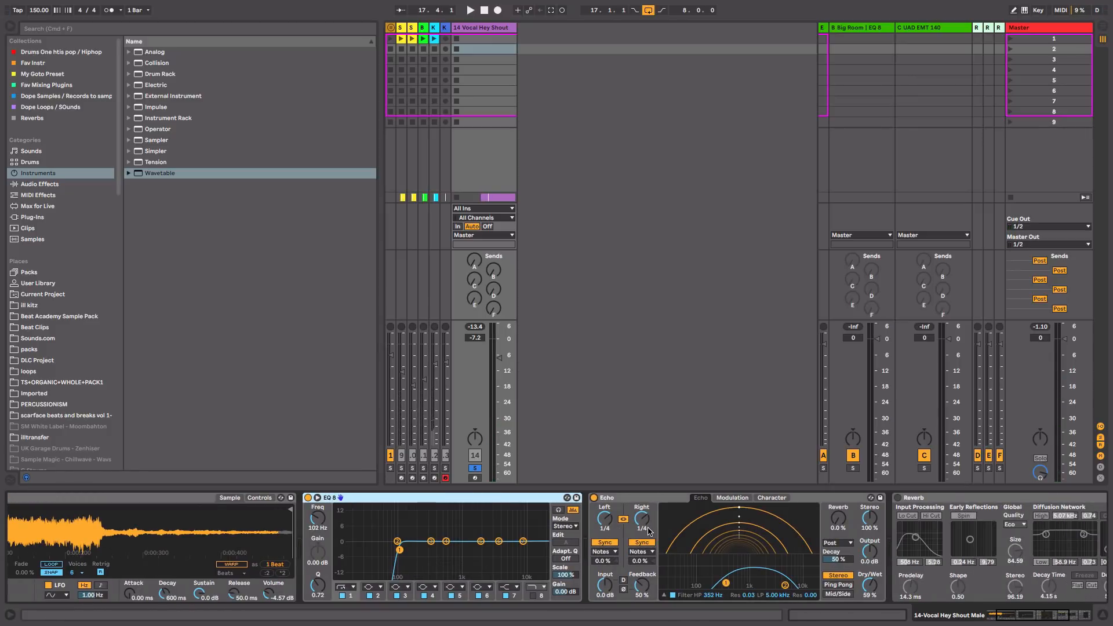
pyautogui.press('space')
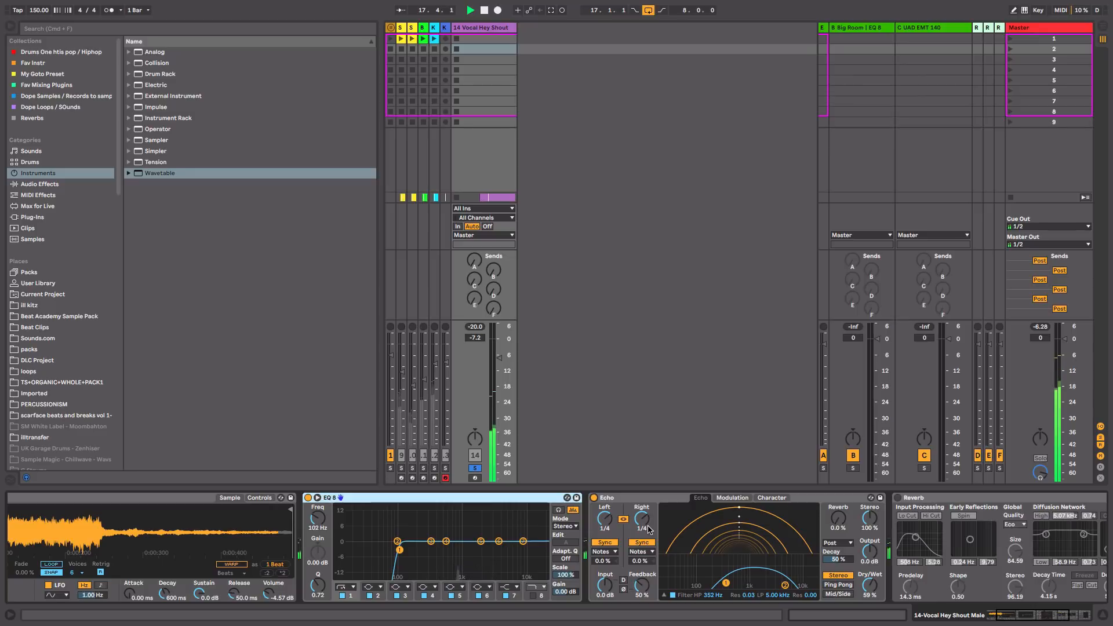
pyautogui.press('space')
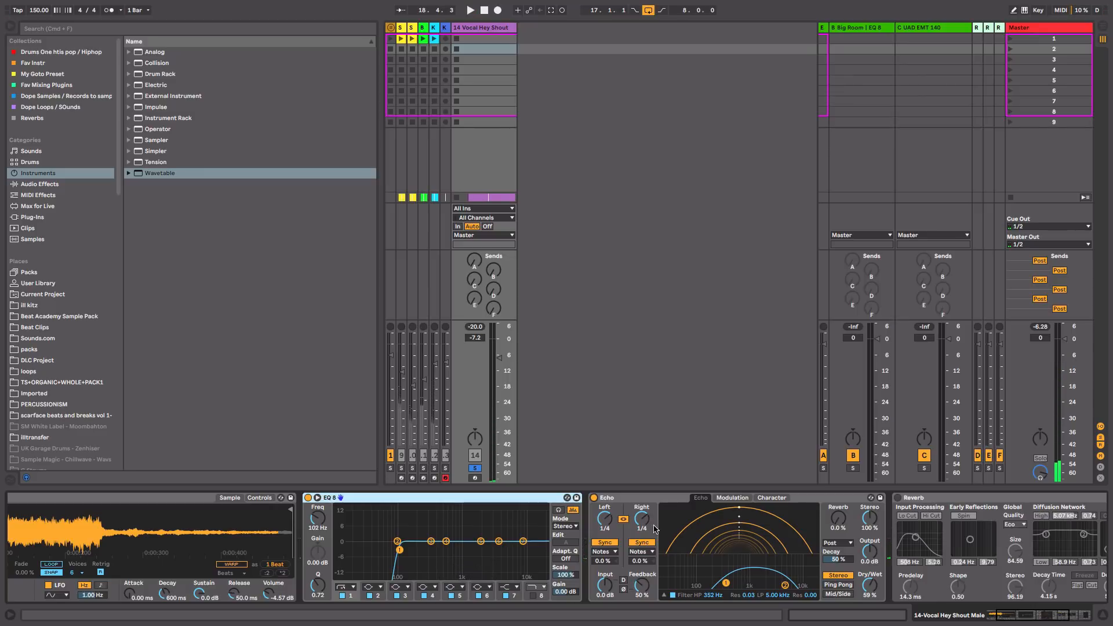
# Step: Enable Reverb, test its Hi Cut on and off, then enable Chorus and audition the chain
pyautogui.hscroll(5, 991, 517)
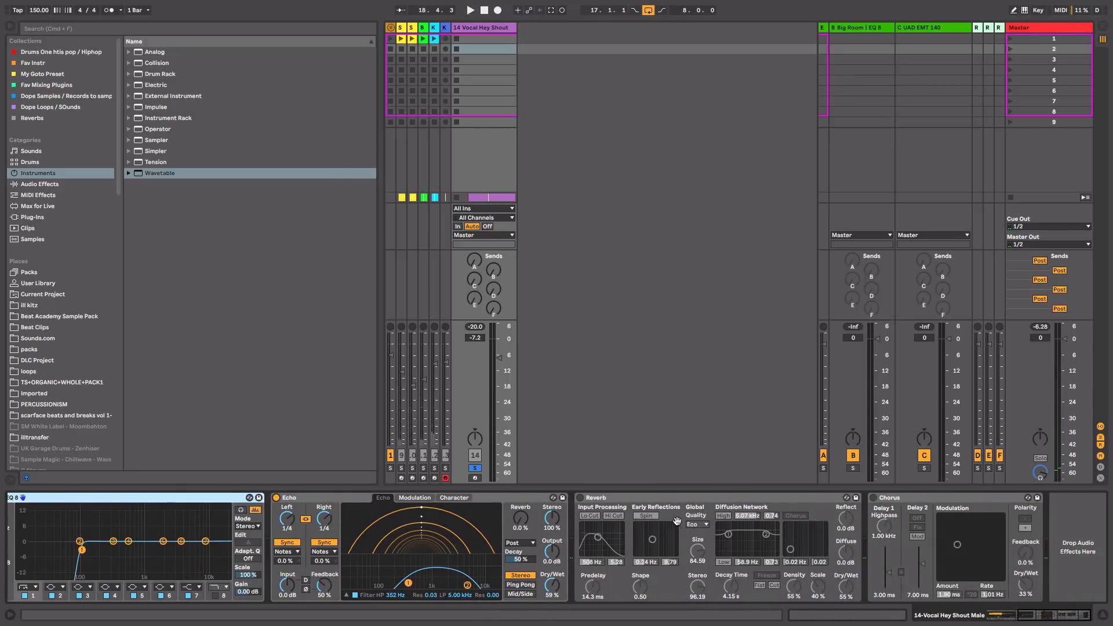
pyautogui.click(581, 499)
pyautogui.press('space')
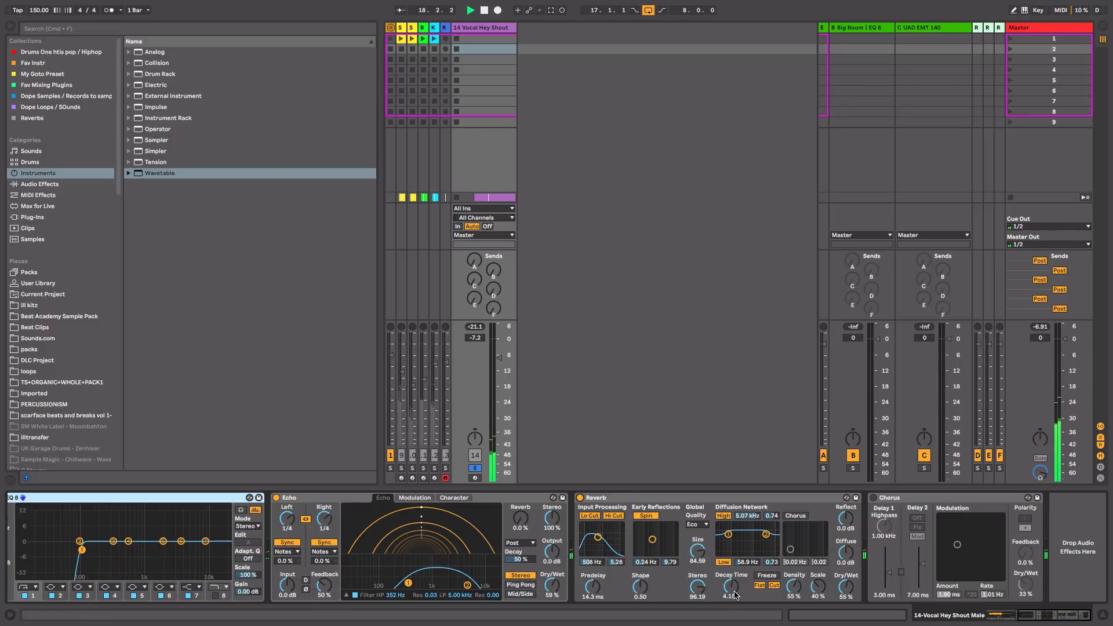
pyautogui.press('space')
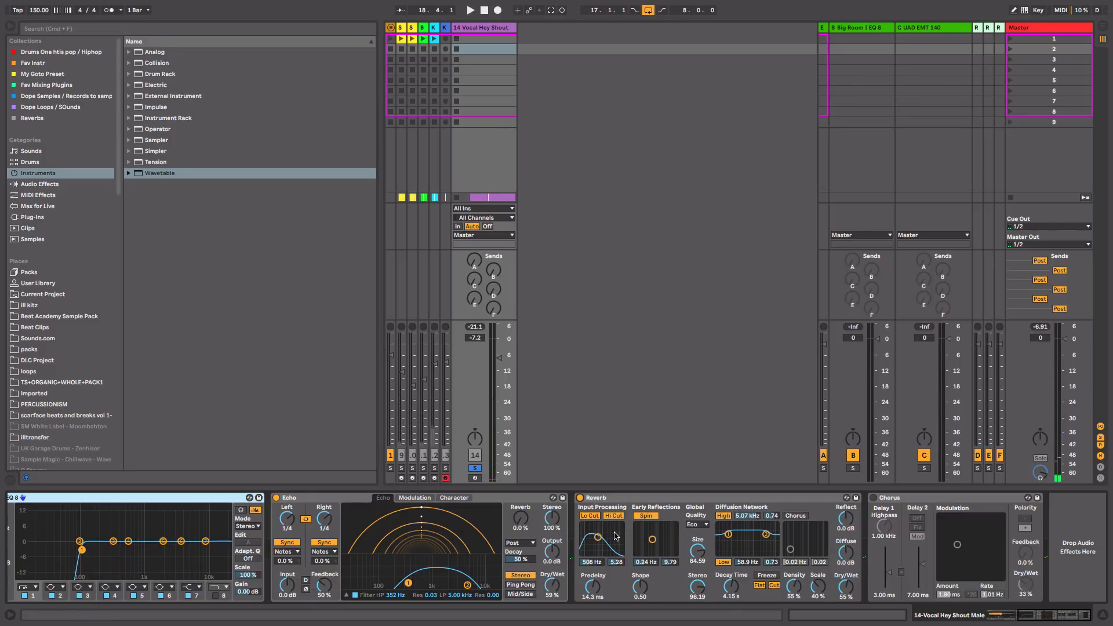
pyautogui.click(617, 516)
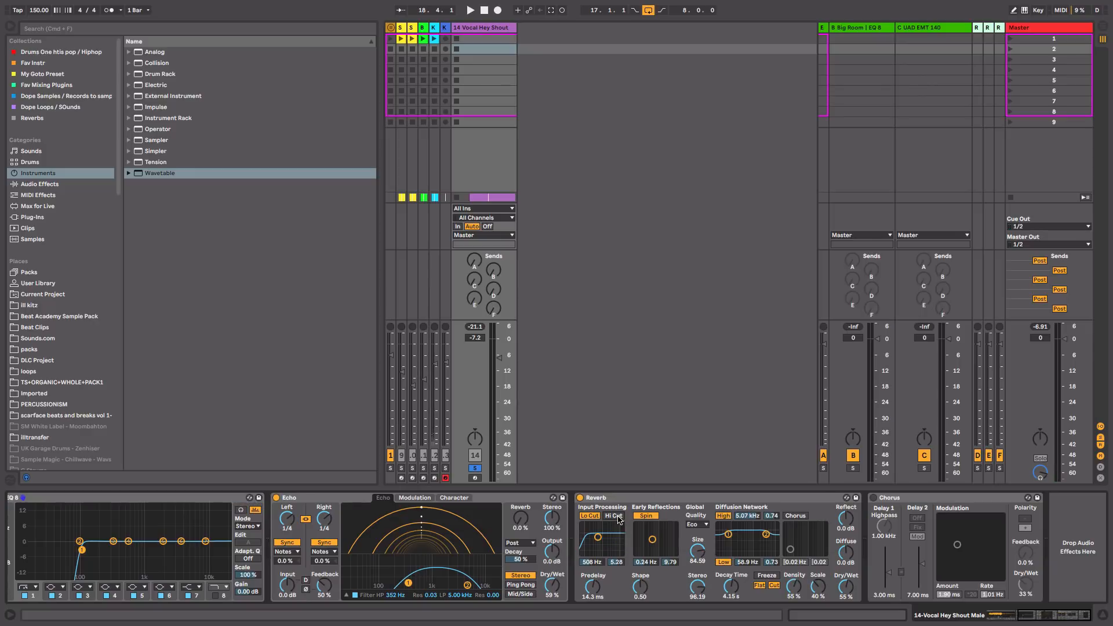
pyautogui.click(617, 517)
pyautogui.click(873, 498)
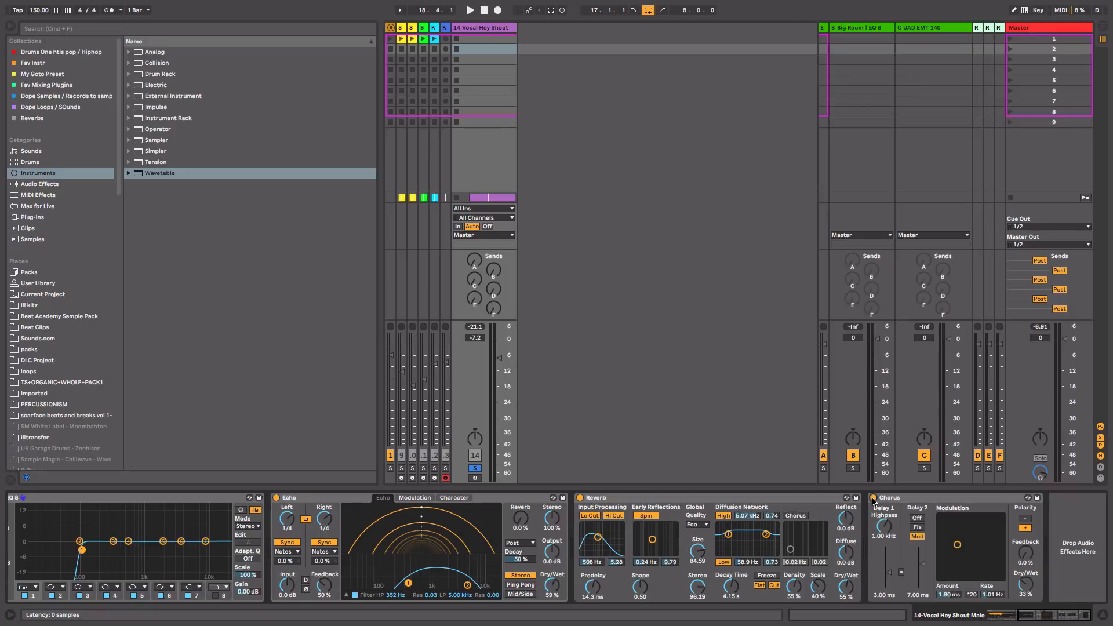
pyautogui.press('space')
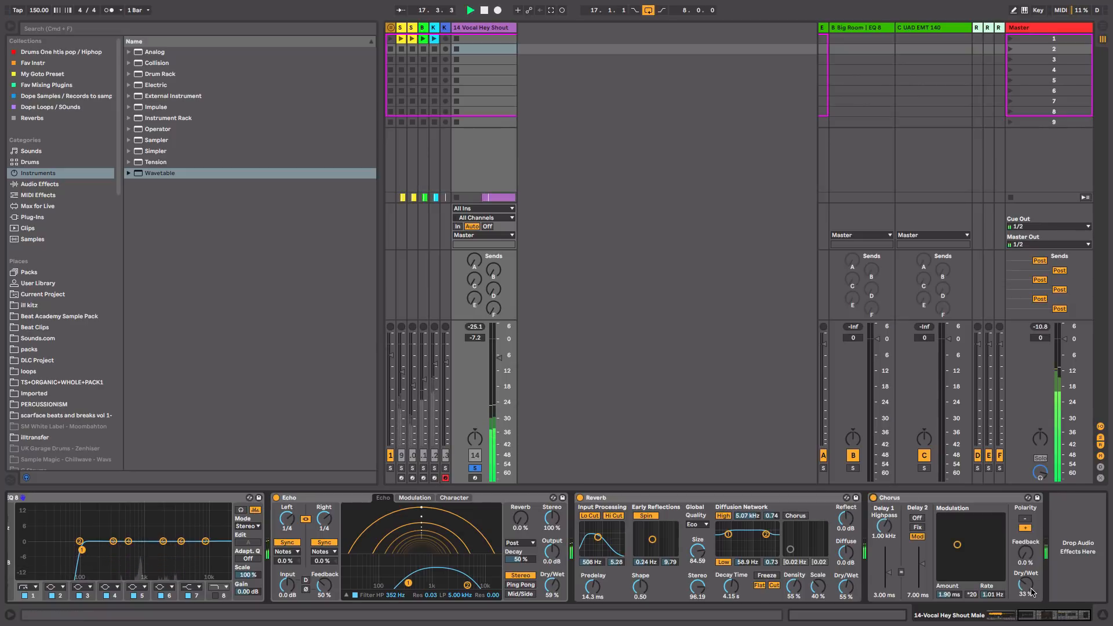
pyautogui.press('space')
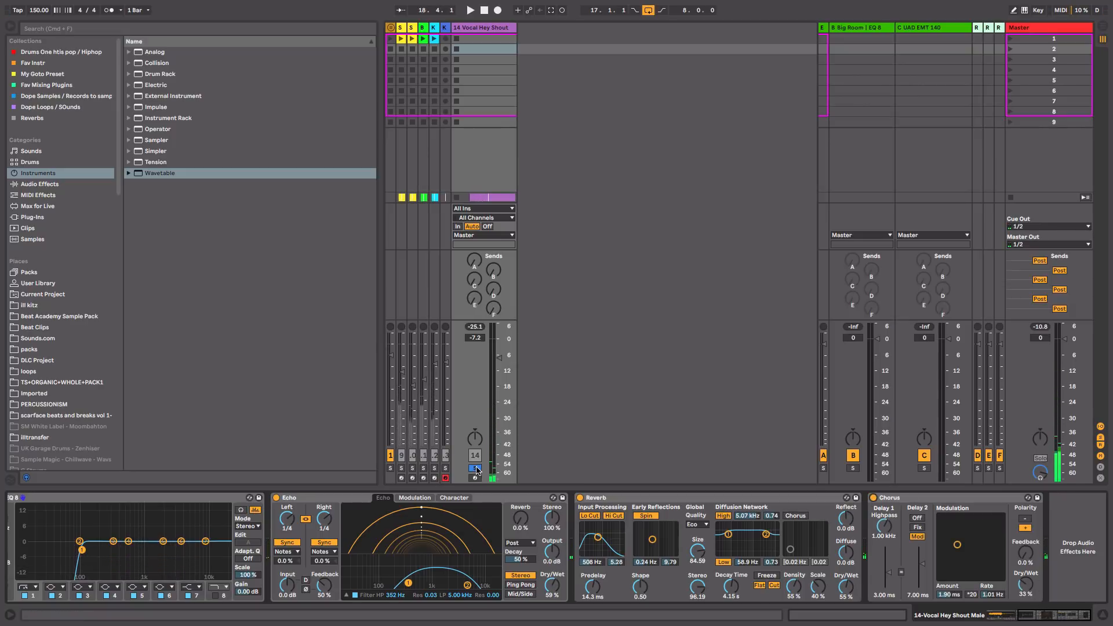
# Step: Unsolo the Vocal Hey Shout track and set its volume to -8.0 dB
pyautogui.click(476, 469)
pyautogui.moveTo(500, 358); pyautogui.dragTo(500, 362)
pyautogui.press('space')
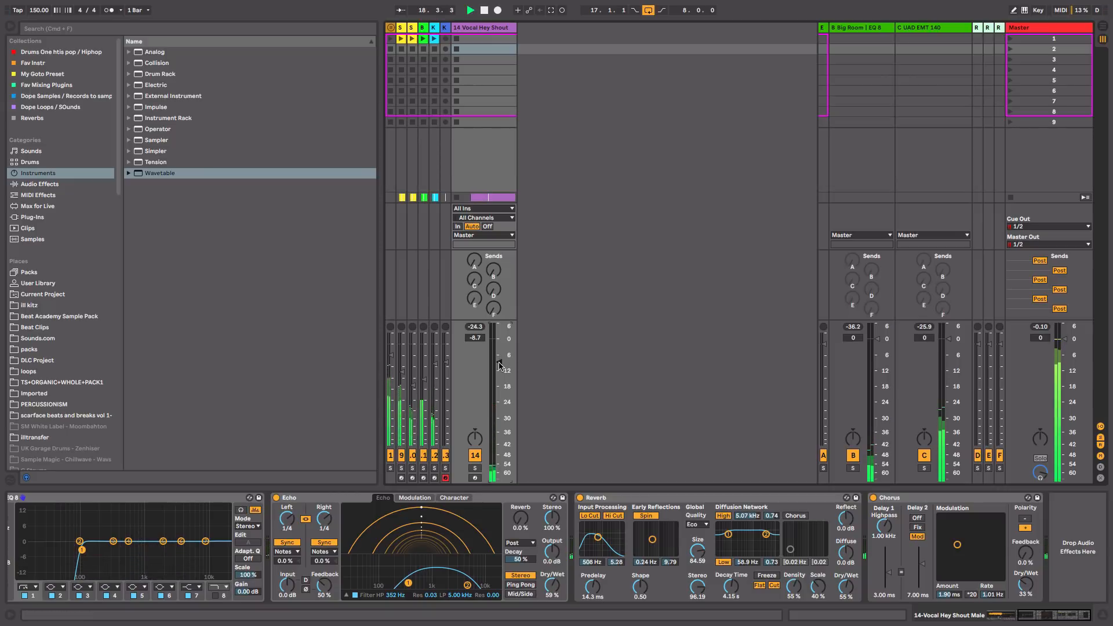
pyautogui.moveTo(499, 362); pyautogui.dragTo(502, 372)
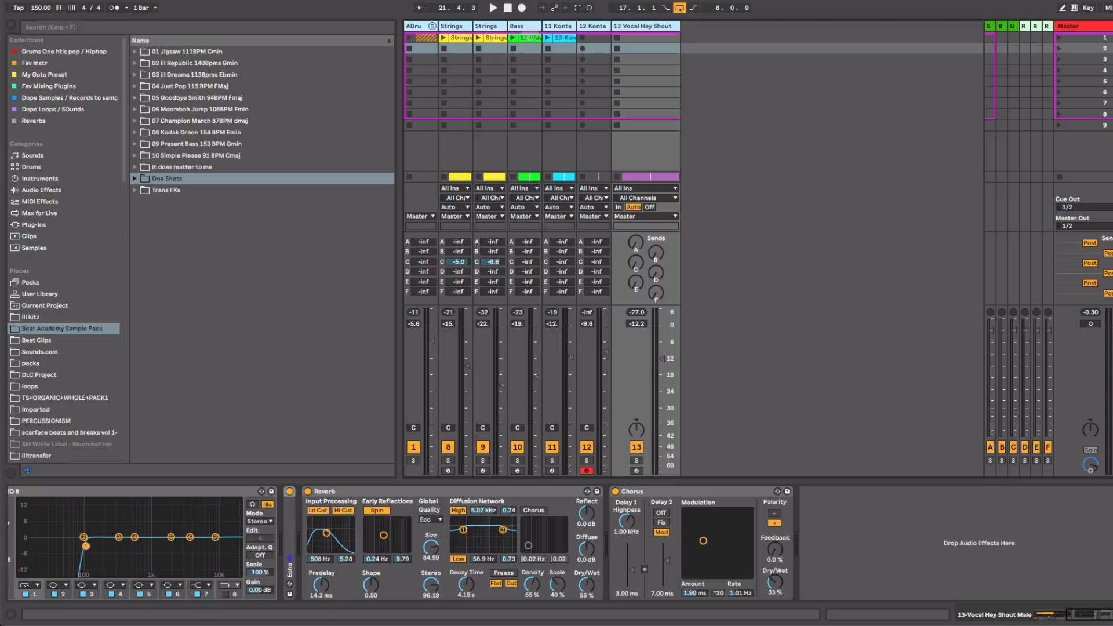
# Step: Expand Beat Academy Sample Pack > 06 Moombah Jump 105BPM Fmin > Trans FXs, then view the Strings track's devices
pyautogui.click(91, 329)
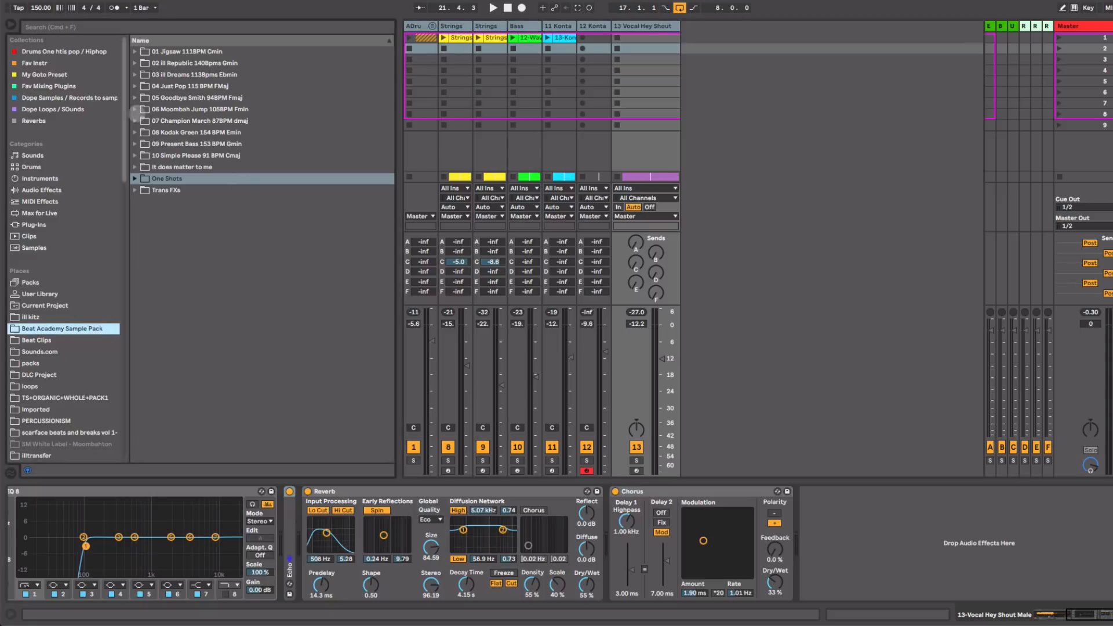
pyautogui.click(136, 110)
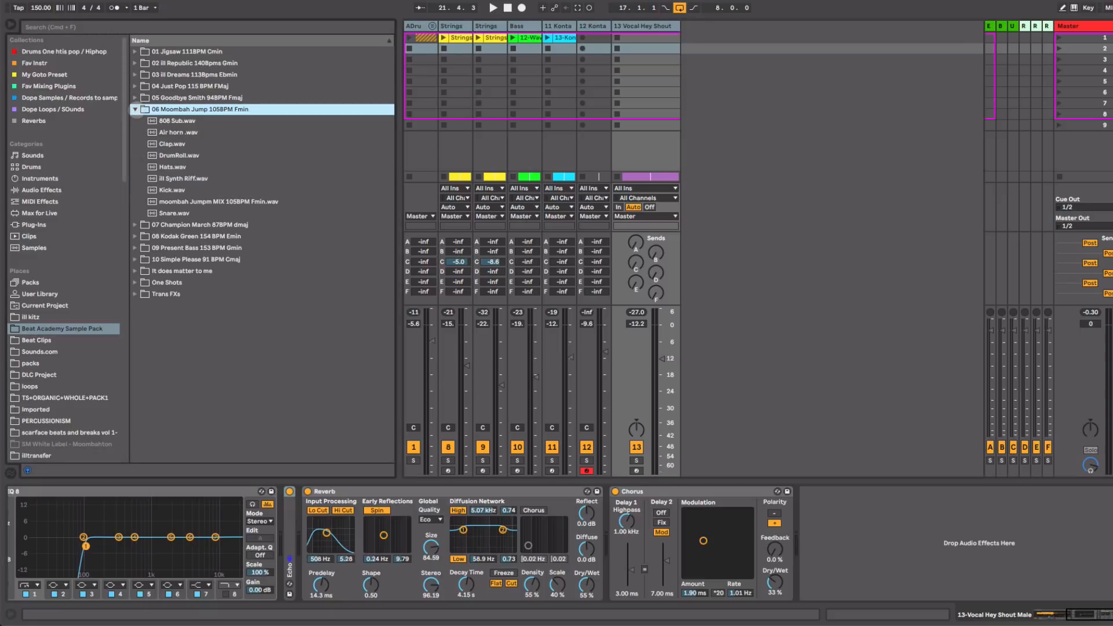
pyautogui.click(134, 294)
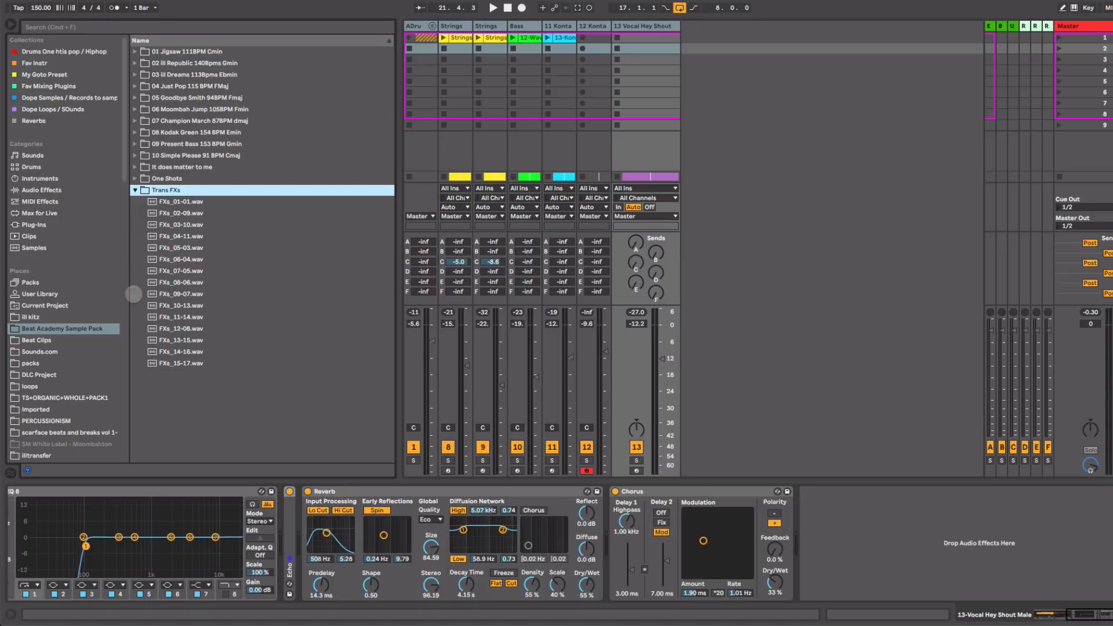
pyautogui.click(747, 145)
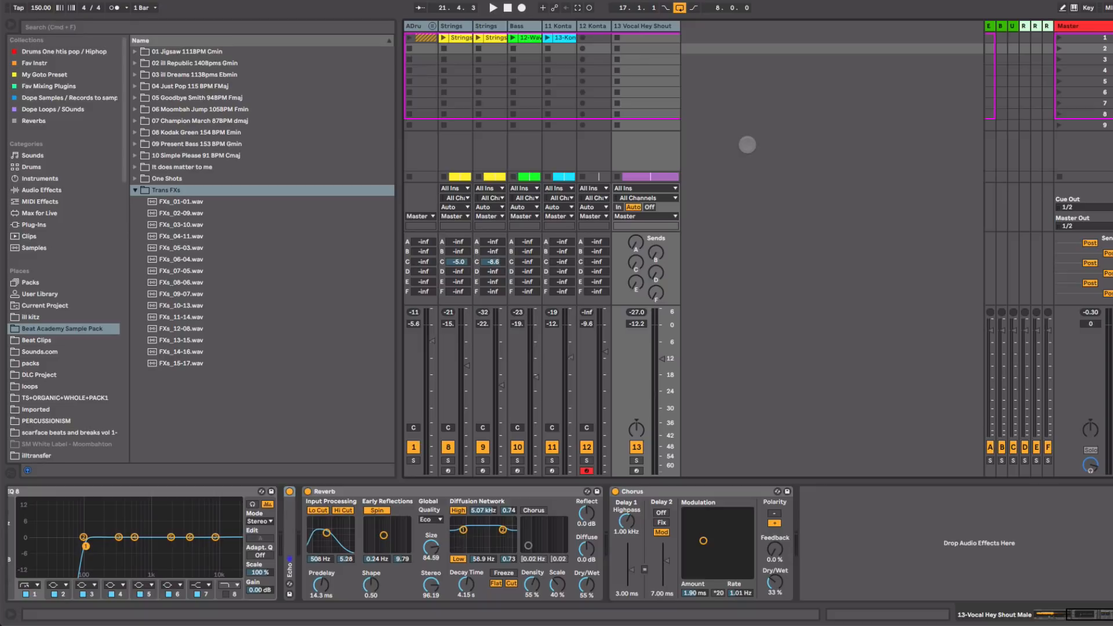
pyautogui.click(455, 26)
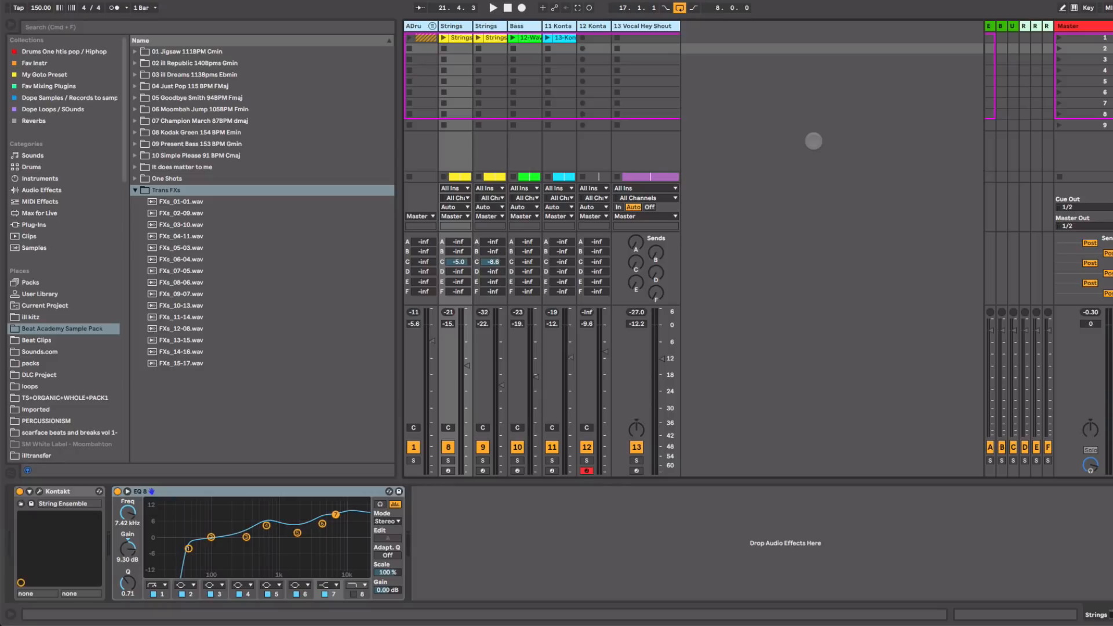
pyautogui.press('super+Tab')
pyautogui.press('super+Tab')
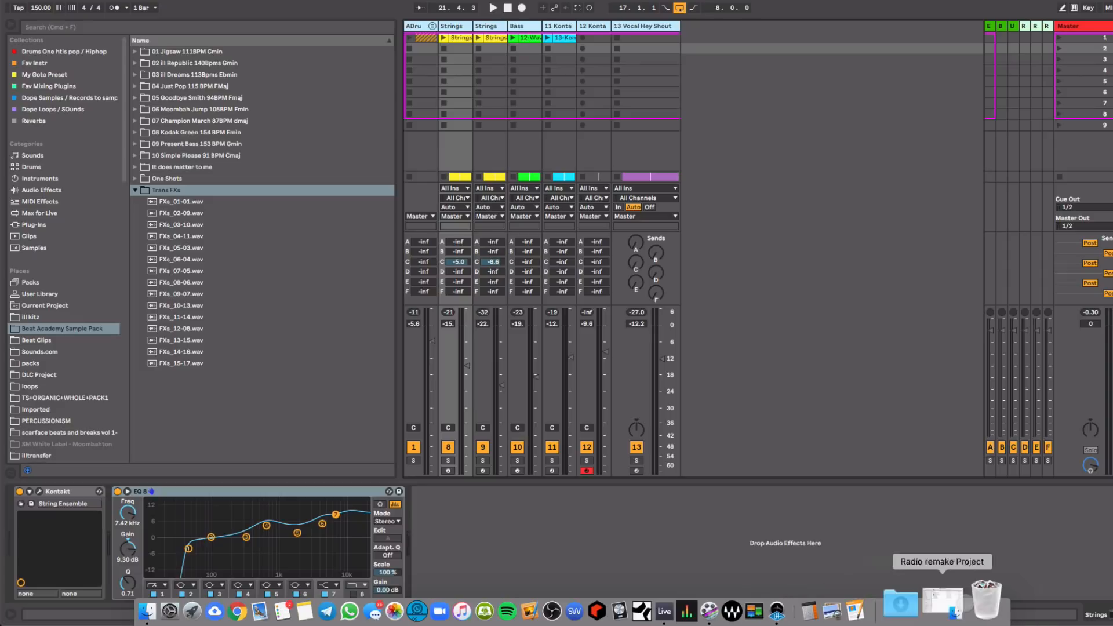
# Step: Open the Radio remake Project folder from the Dock and expand its Samples folder
pyautogui.click(942, 603)
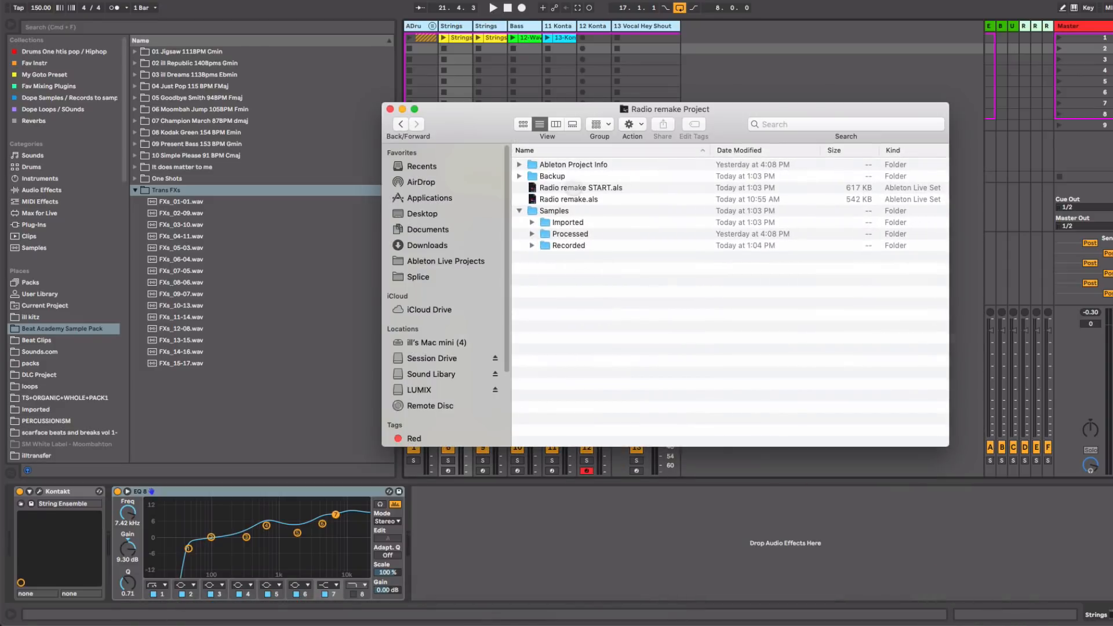
pyautogui.click(574, 187)
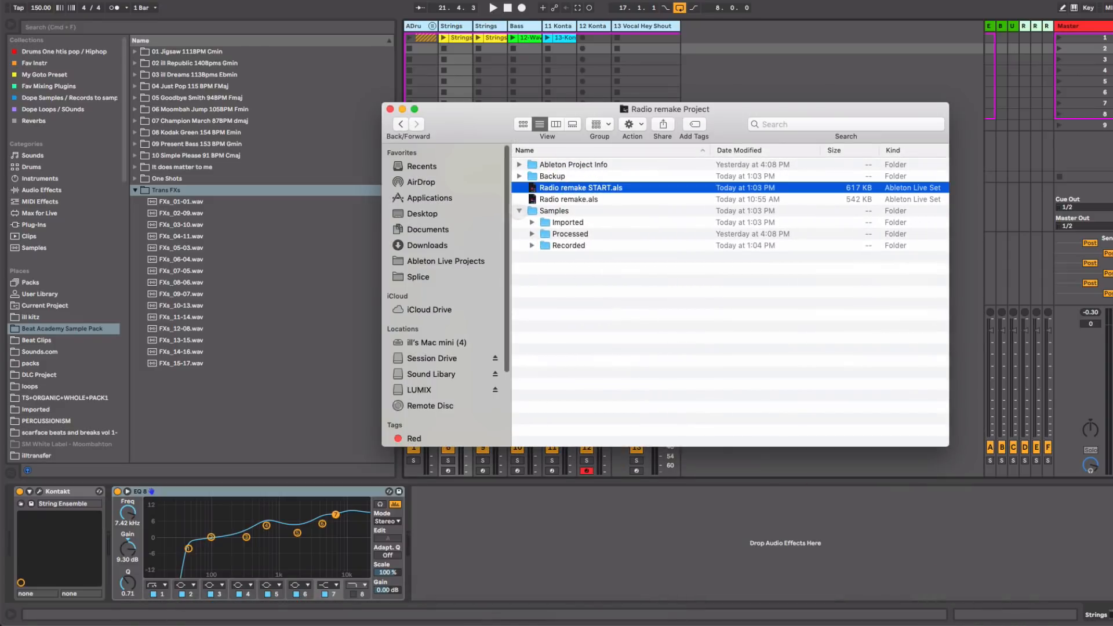
pyautogui.click(518, 211)
pyautogui.click(572, 211)
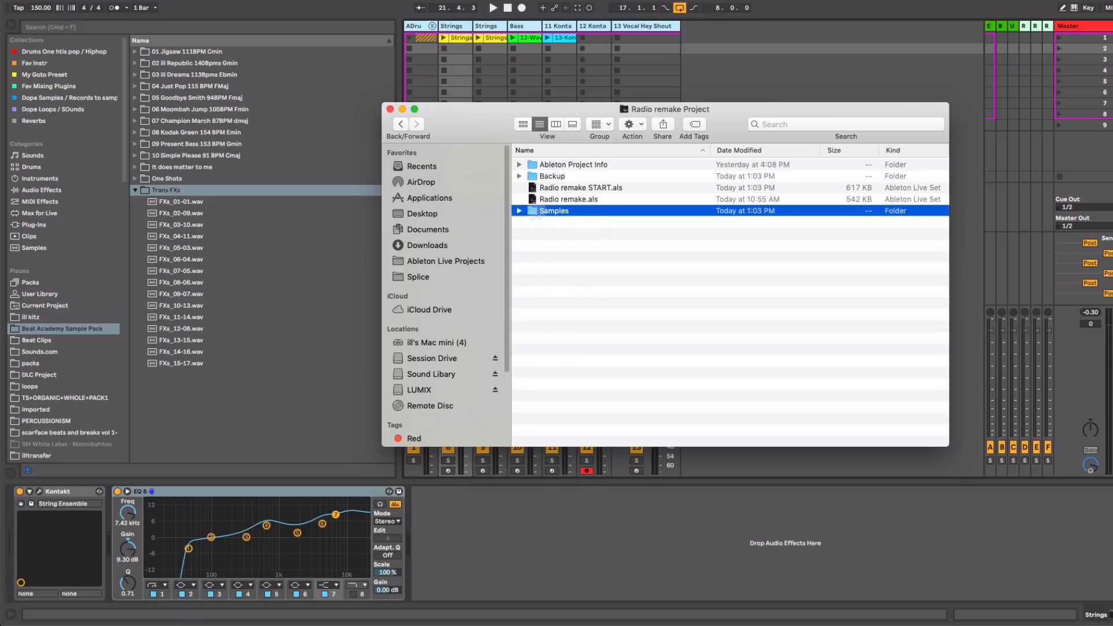
pyautogui.click(519, 211)
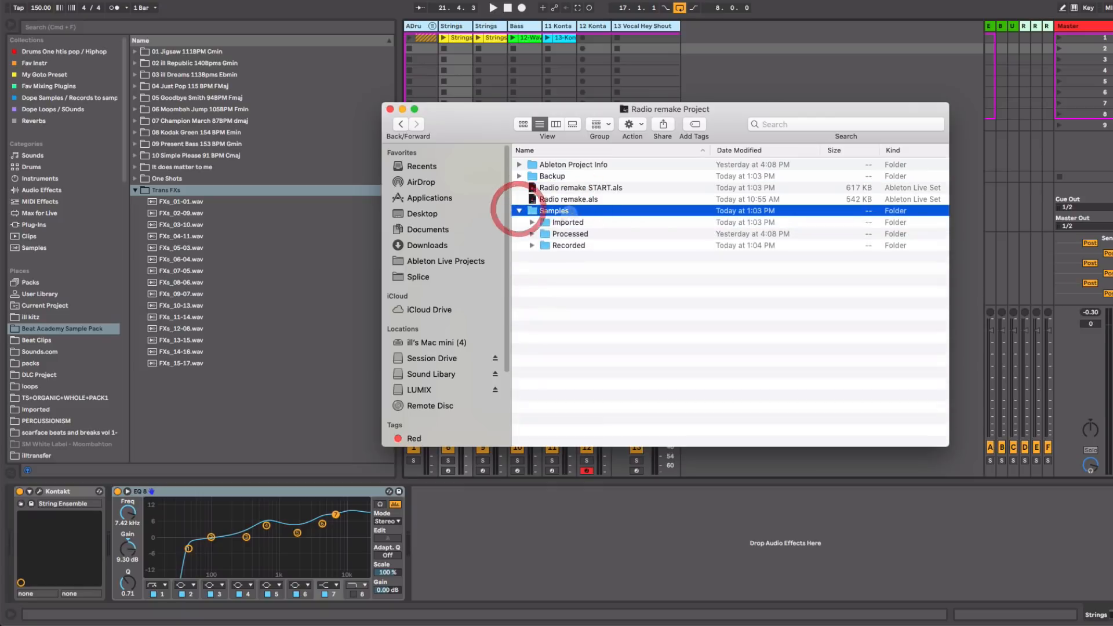
# Step: Expand Imported, Processed and Crop to list their audio files, leaving Recorded collapsed
pyautogui.click(532, 223)
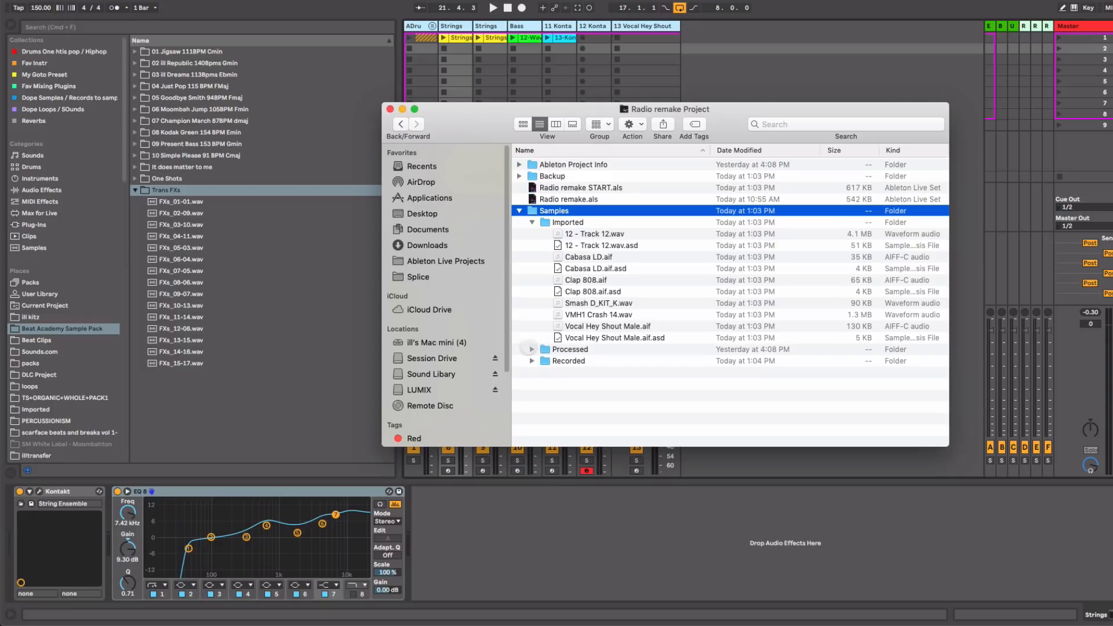
pyautogui.click(531, 349)
pyautogui.click(545, 360)
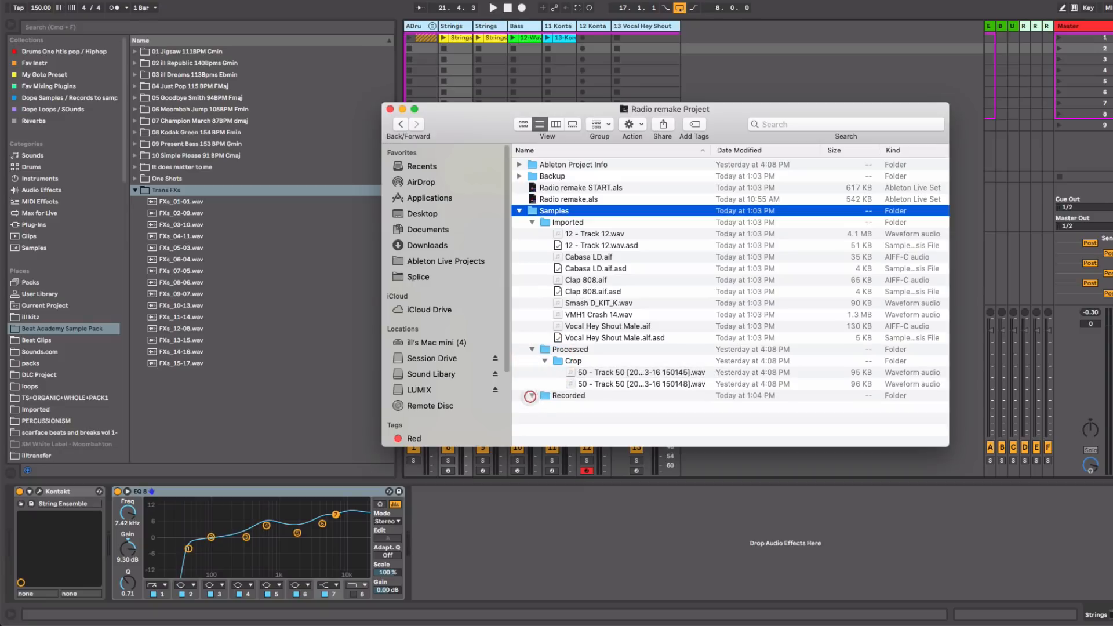
pyautogui.click(531, 396)
pyautogui.click(531, 395)
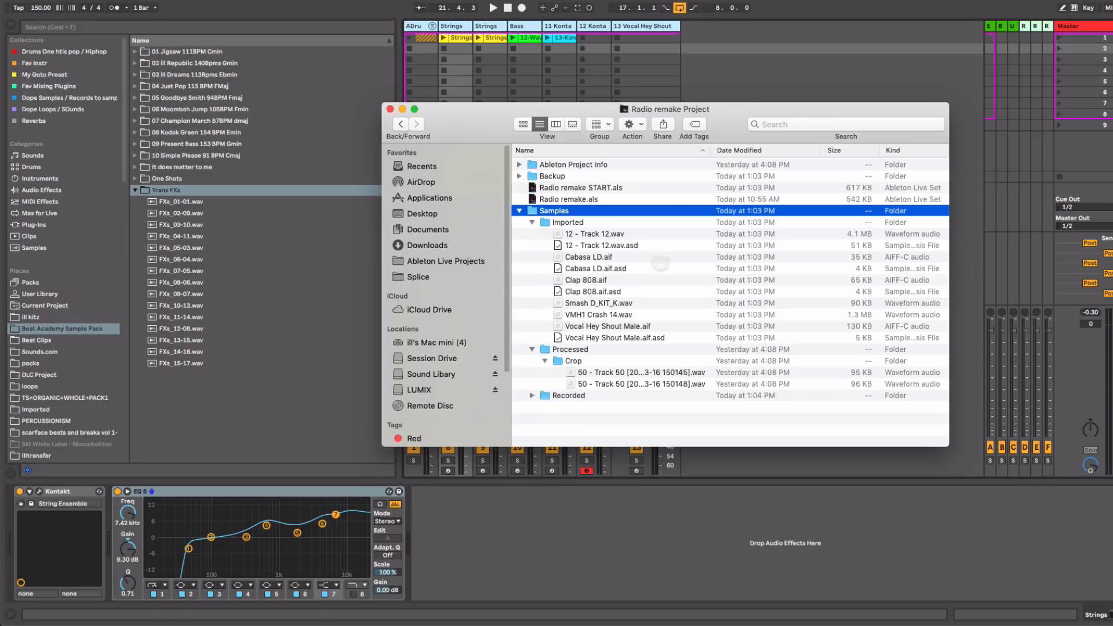